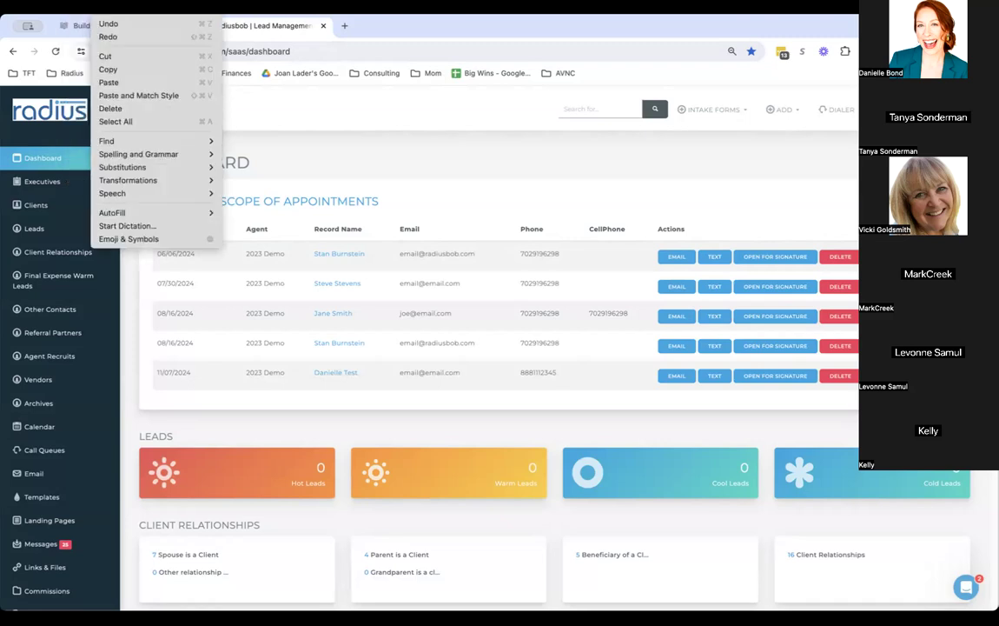
Open the Radius Help Center in a new tab and search for 'appointment'
click(150, 105)
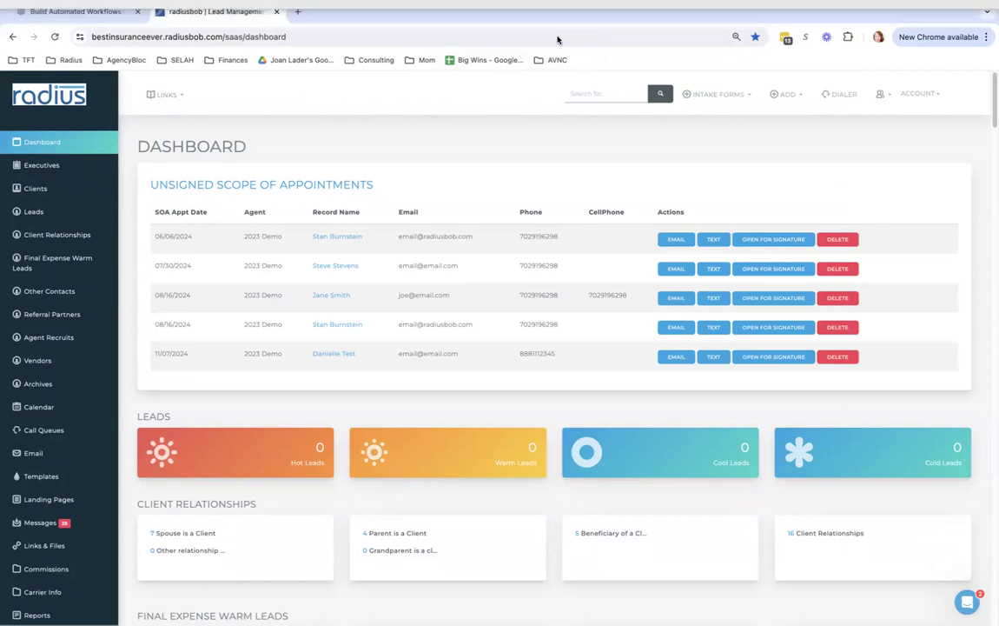
click(298, 13)
text(help.radiusbob.com/en/articles/2988801-creating-coverage-types-custom-data-fields-custom-tabs)
key(Return)
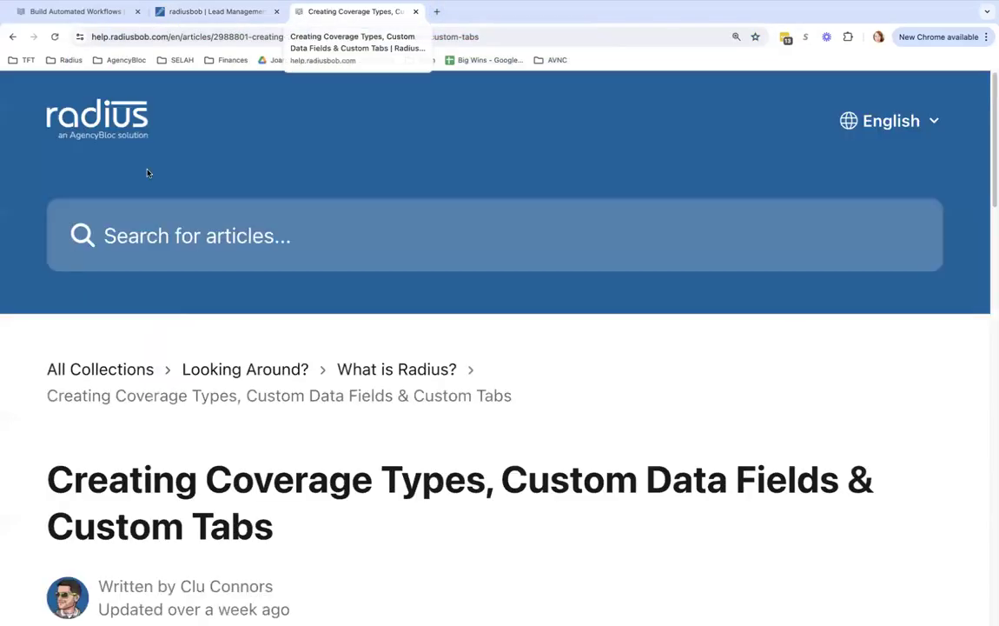
click(152, 233)
text(appointment)
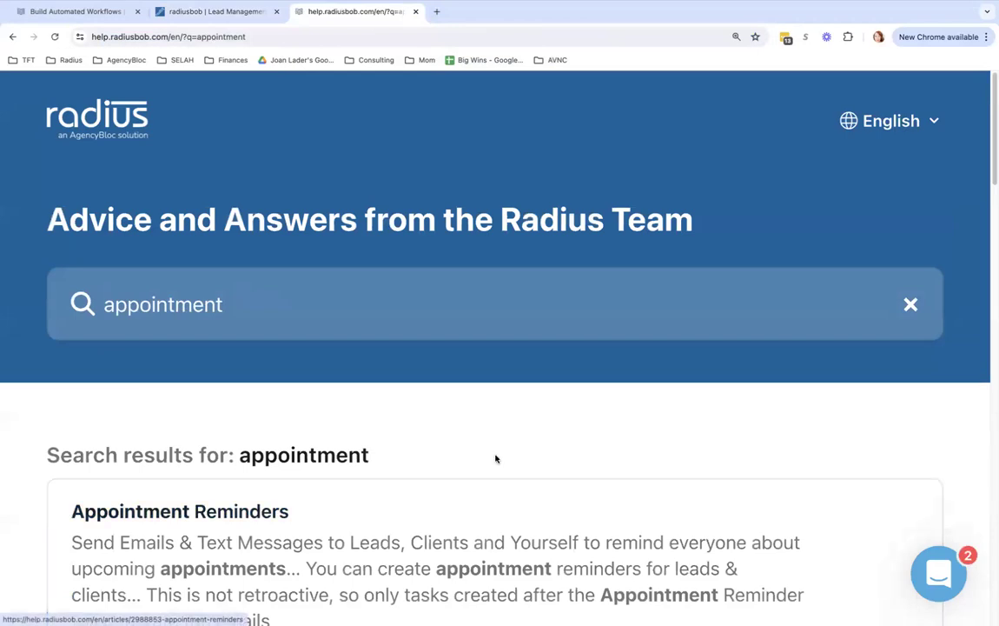
Open the Training Seminars & Previously Recorded Trainings article from the search results
scroll(496, 458, down, 3)
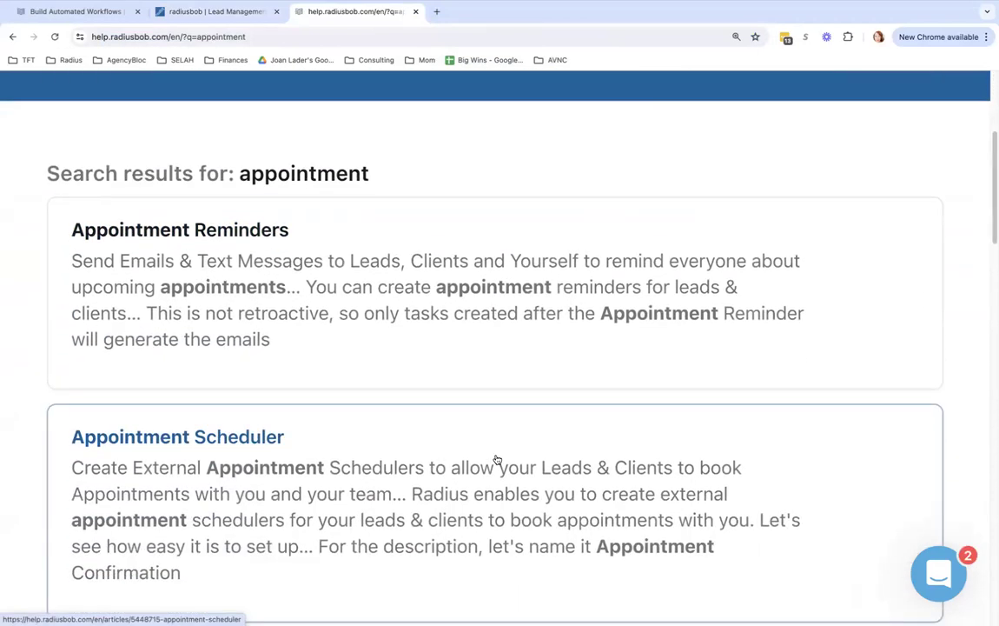
scroll(497, 460, down, 3)
scroll(497, 459, up, 3)
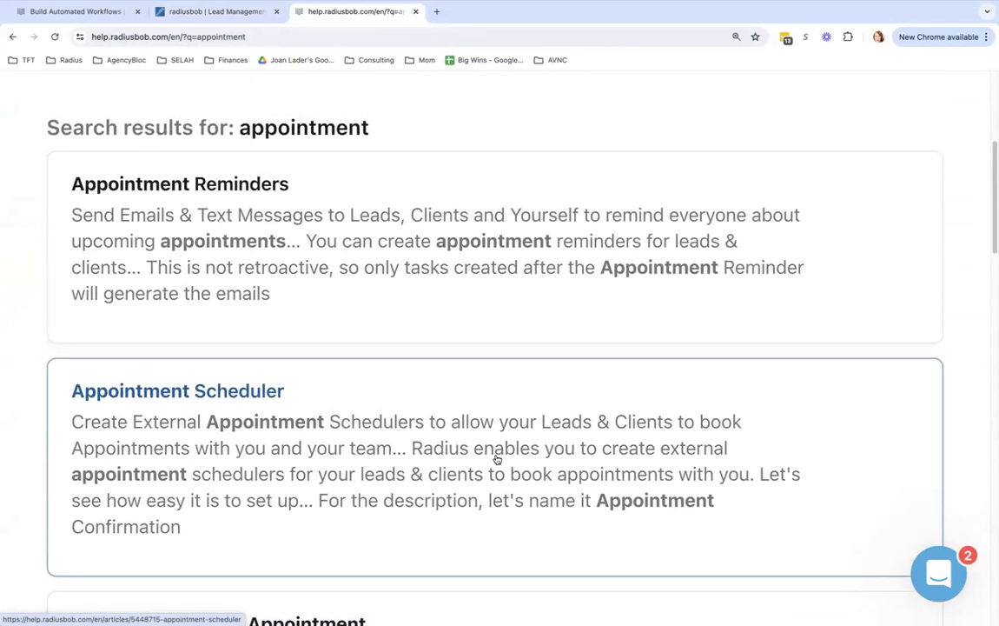
scroll(497, 459, down, 2)
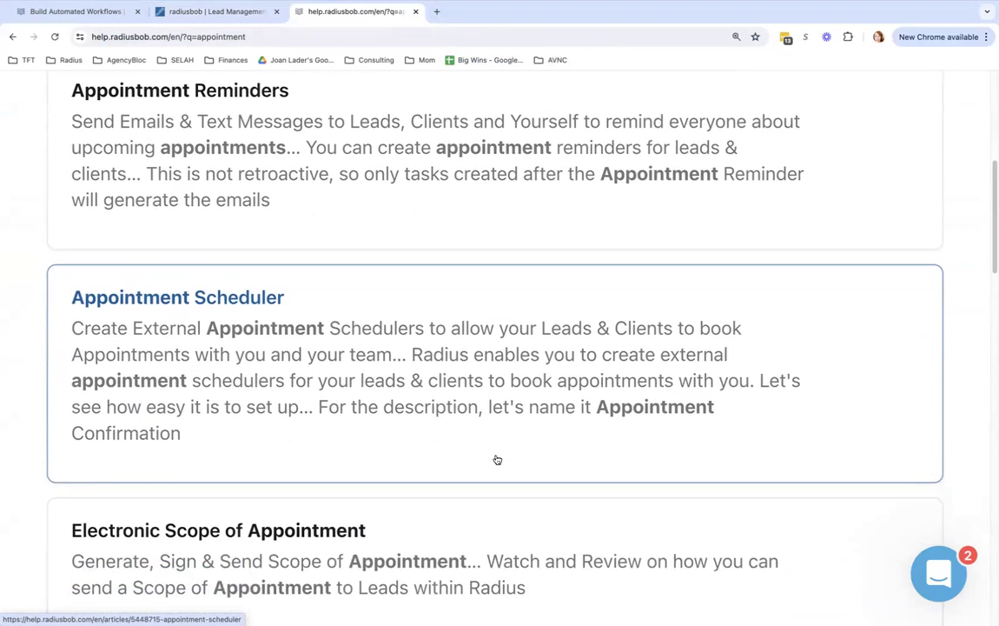
scroll(497, 460, down, 2)
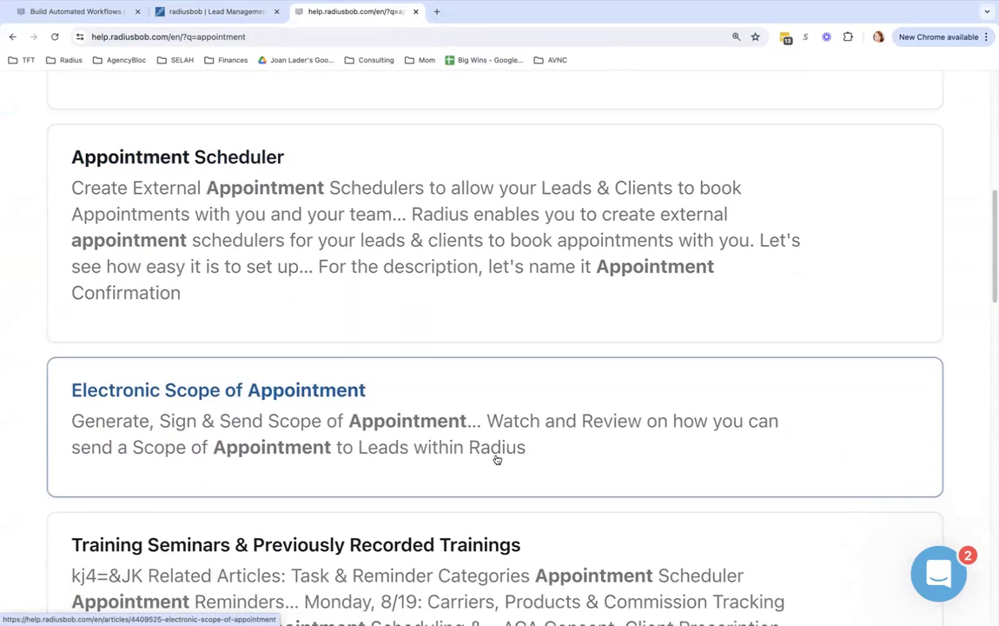
scroll(496, 459, down, 1)
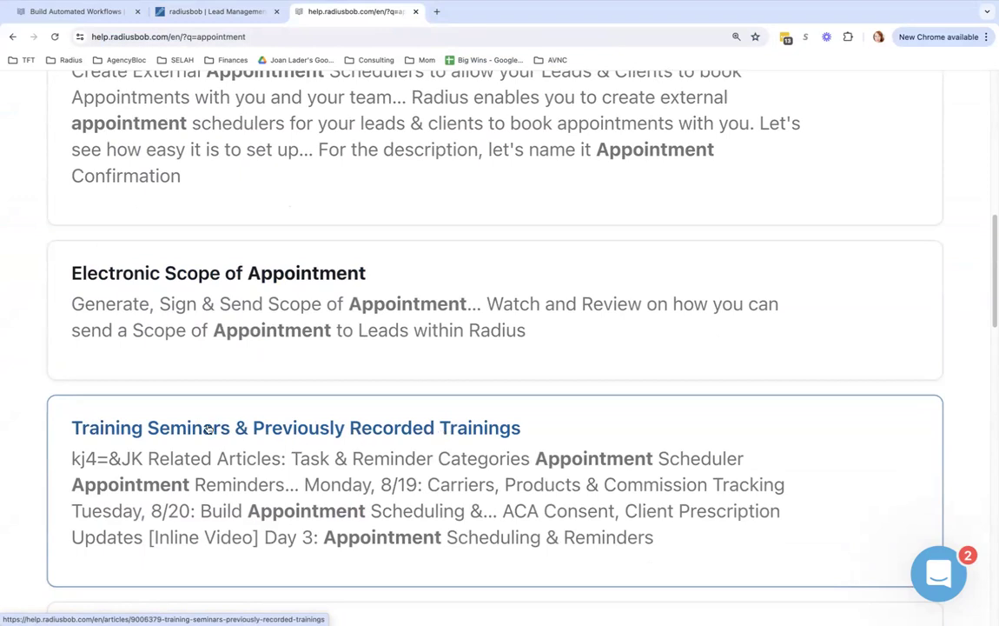
click(272, 434)
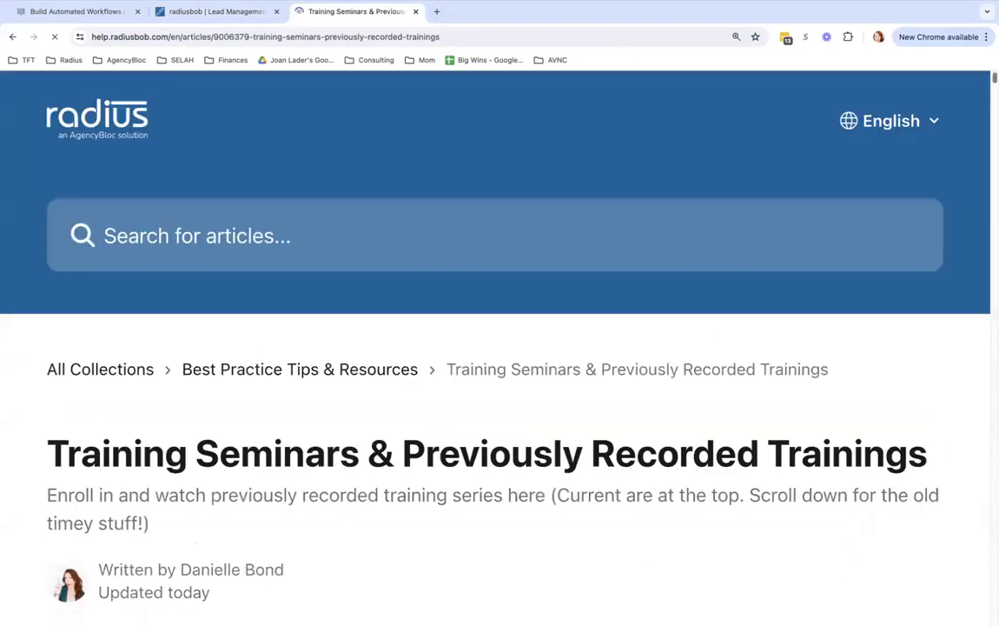
Read through the seminar schedule, then return to the radiusbob CRM tab
scroll(984, 82, down, 10)
scroll(894, 96, down, 2)
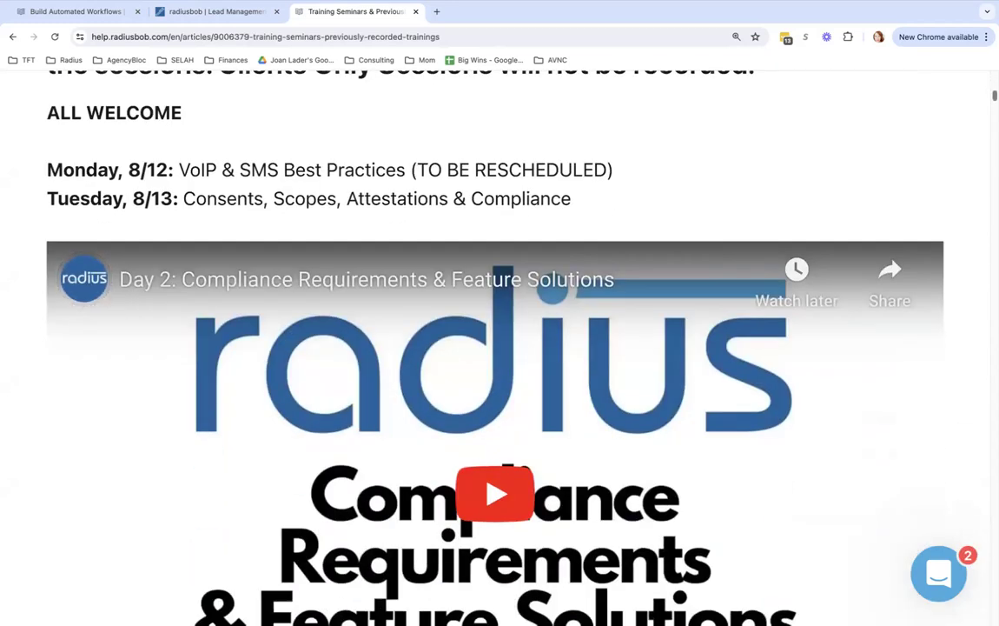
scroll(495, 347, down, 5)
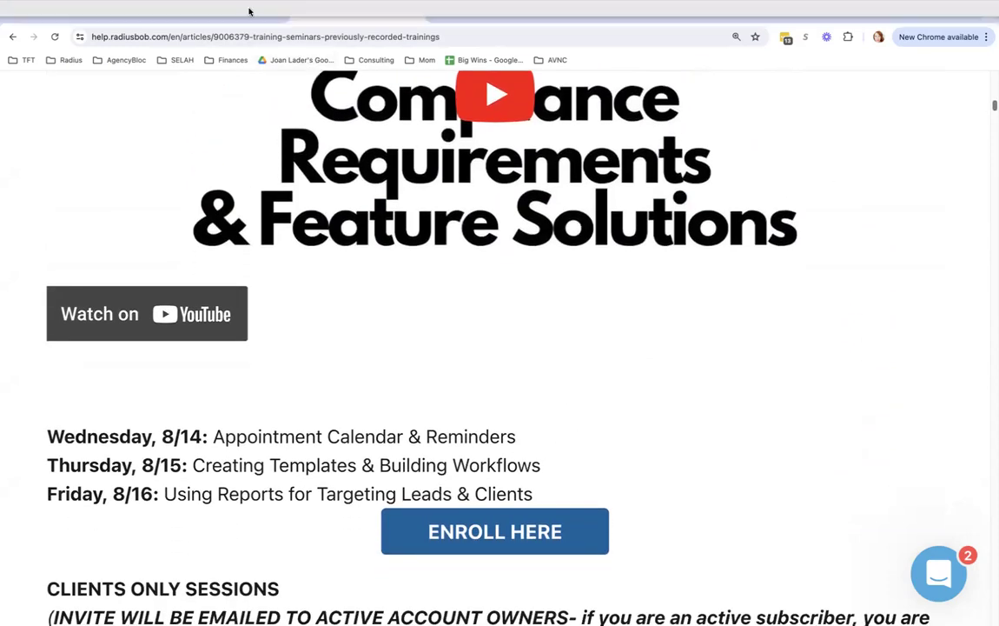
click(216, 11)
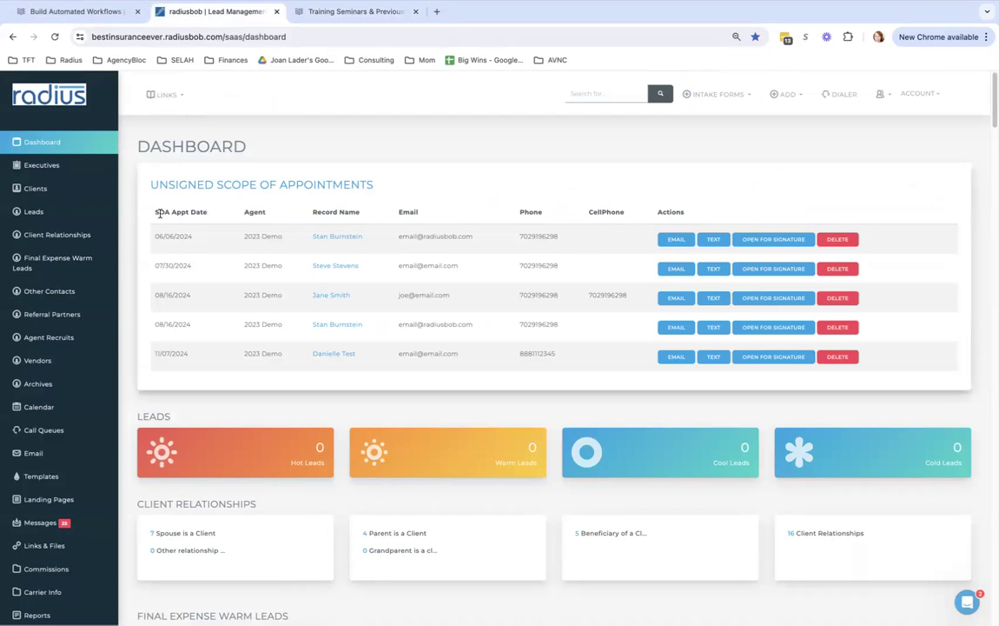
Open the Account Settings page from the bottom of the left sidebar
scroll(117, 287, down, 2)
scroll(117, 292, down, 2)
scroll(116, 322, down, 2)
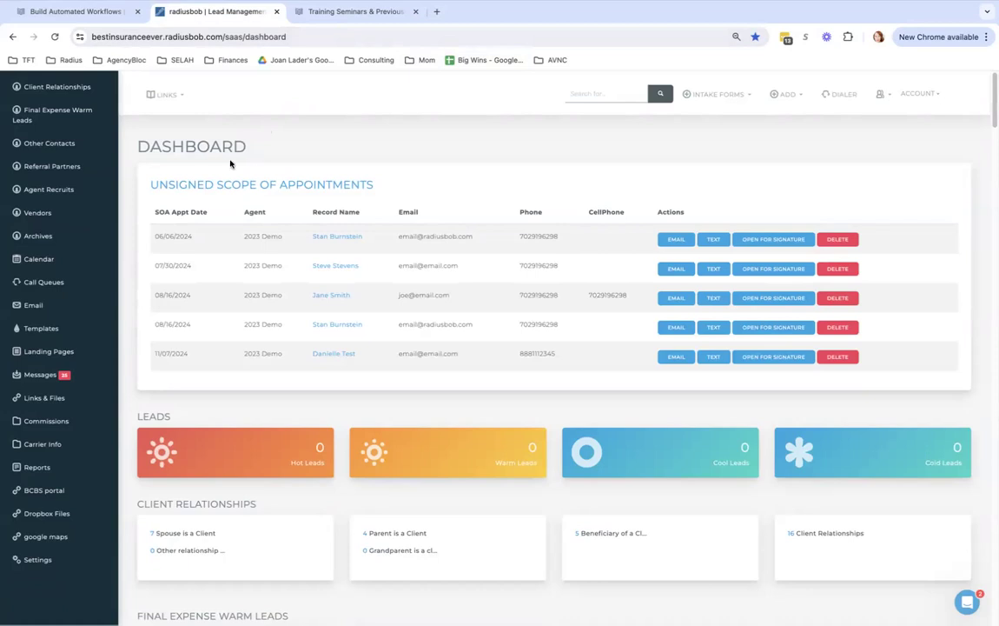
mouse_move(111, 209)
mouse_down()
mouse_move(111, 168)
mouse_move(114, 228)
mouse_up()
click(38, 558)
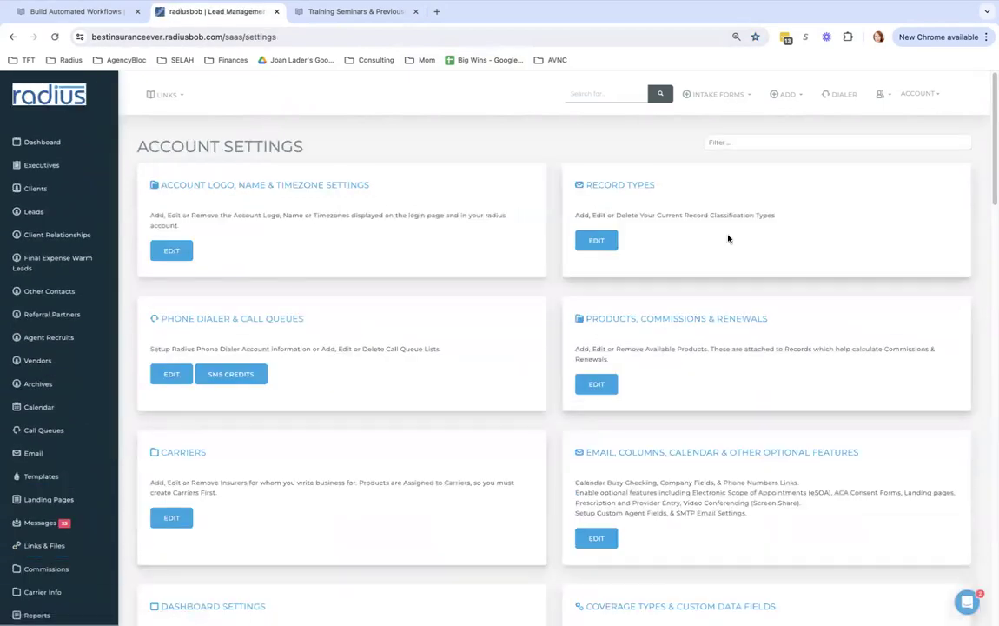
Filter settings for 'task', review the Annual Review category, then start a new category
click(744, 145)
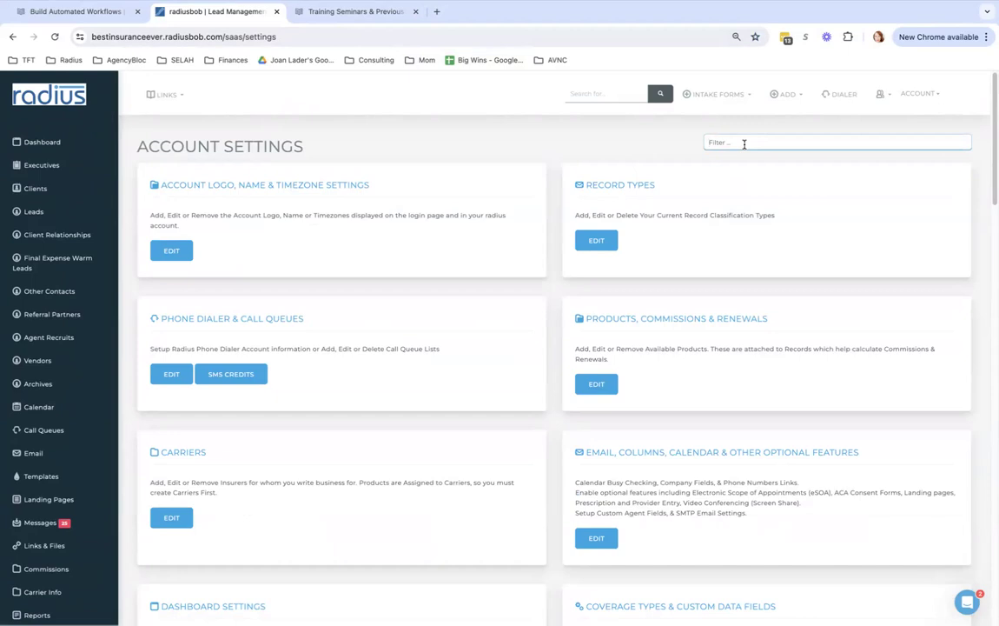
text(task)
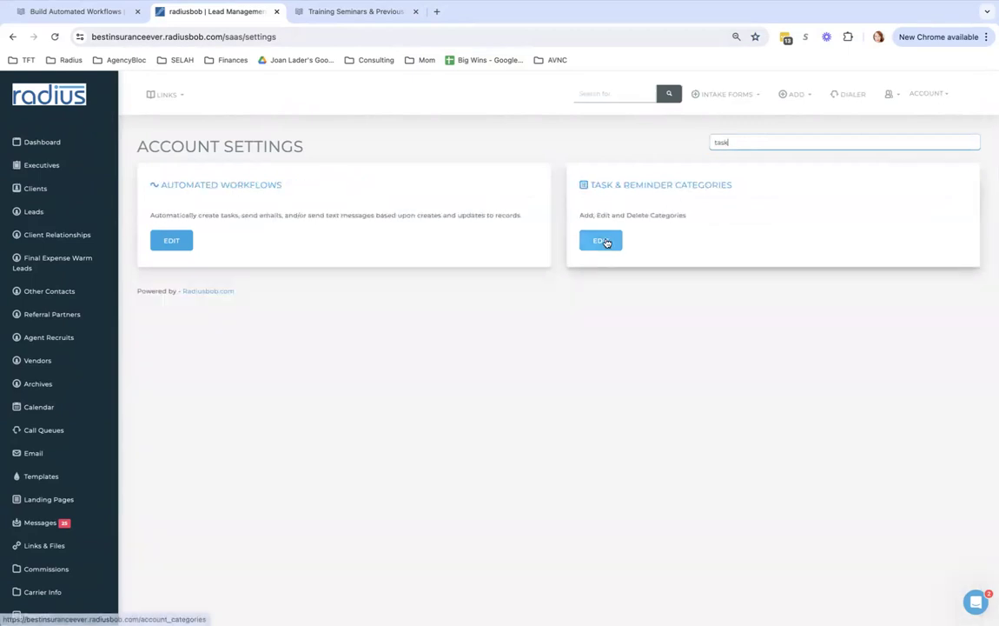
click(601, 241)
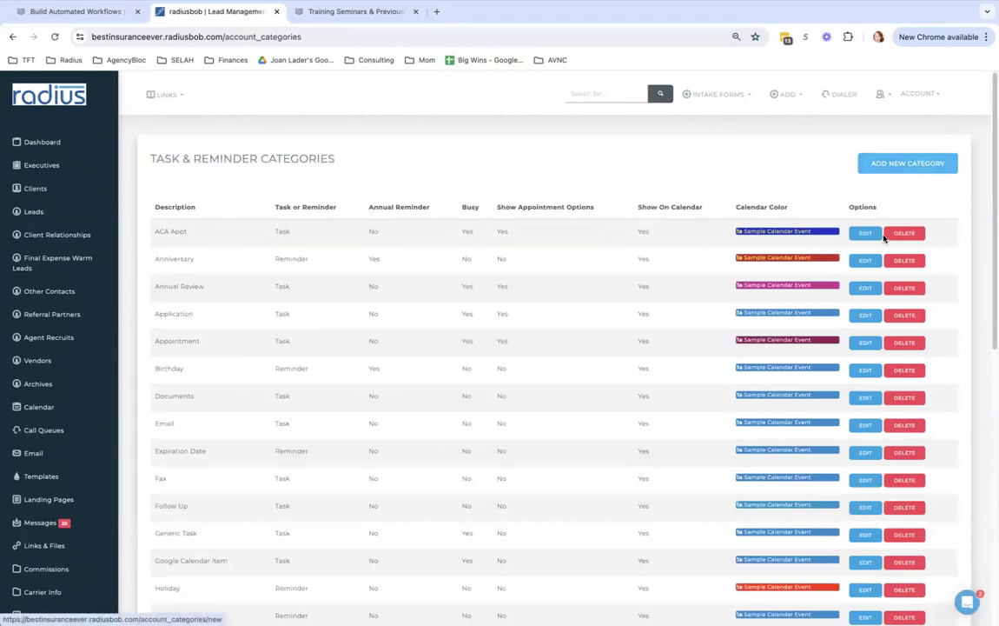
click(865, 289)
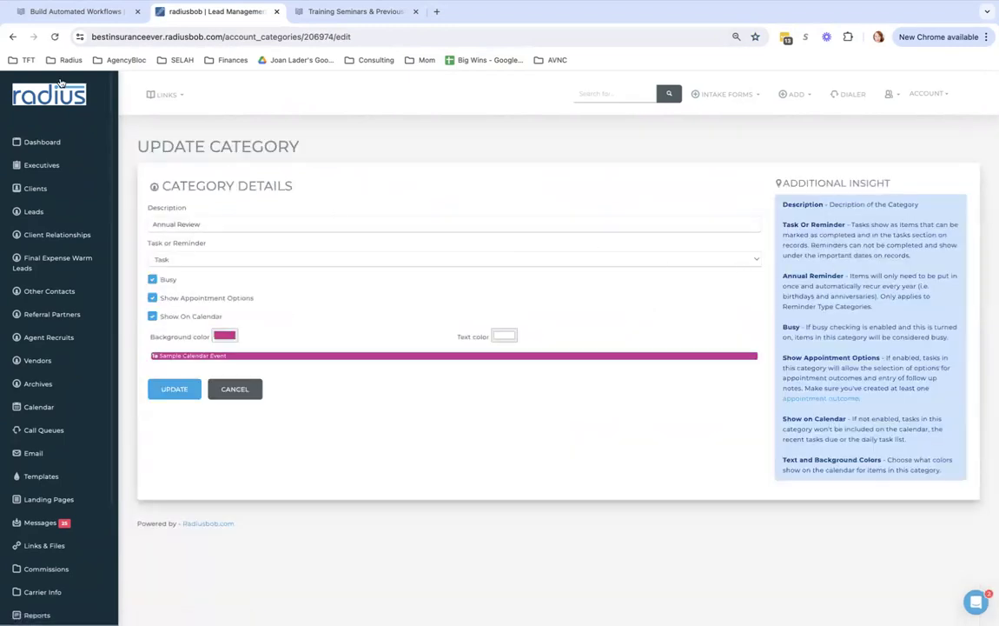
click(12, 36)
click(912, 163)
click(400, 222)
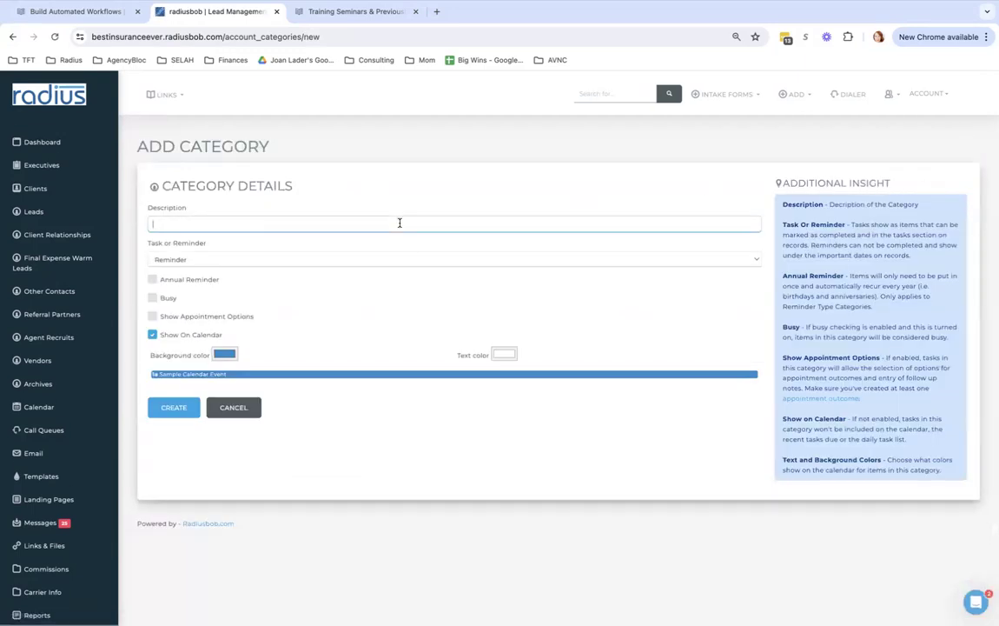
Describe the category as 'Annual Review- English', type Task, with Busy and Show Appointment Options checked
text(Annual Review)
click(349, 263)
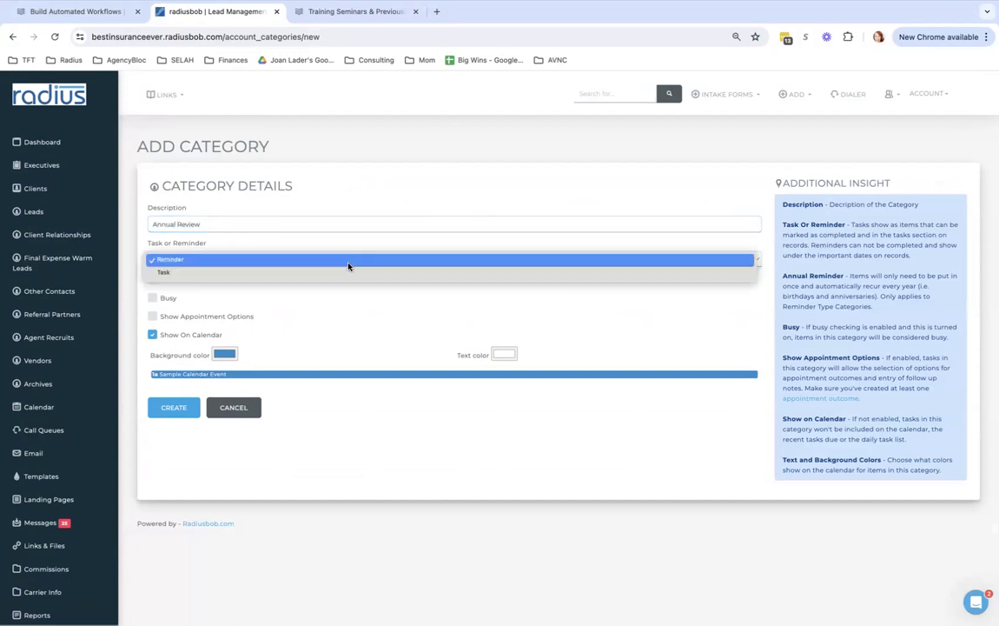
click(347, 274)
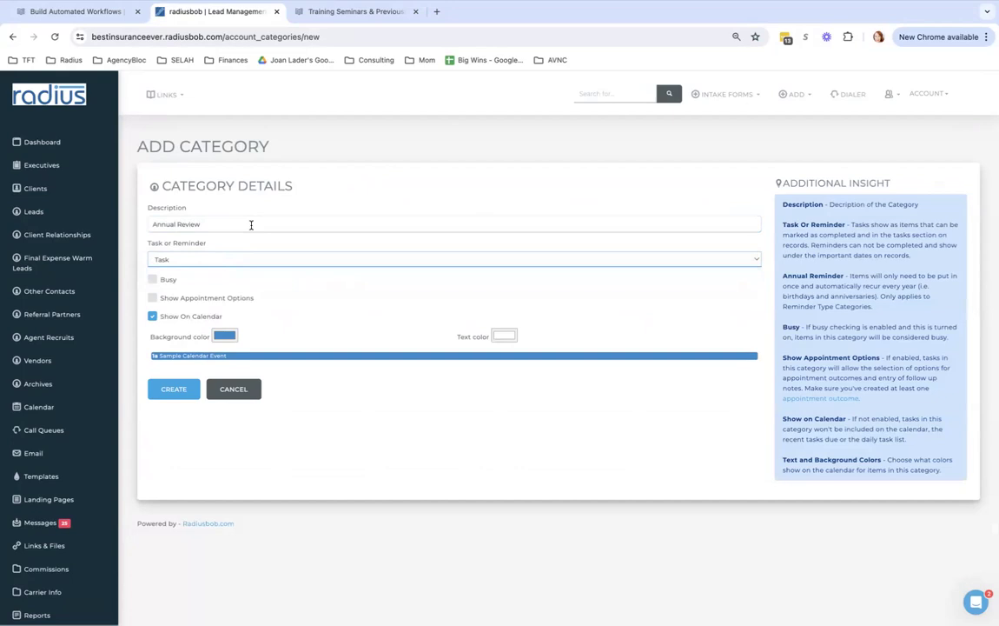
click(251, 225)
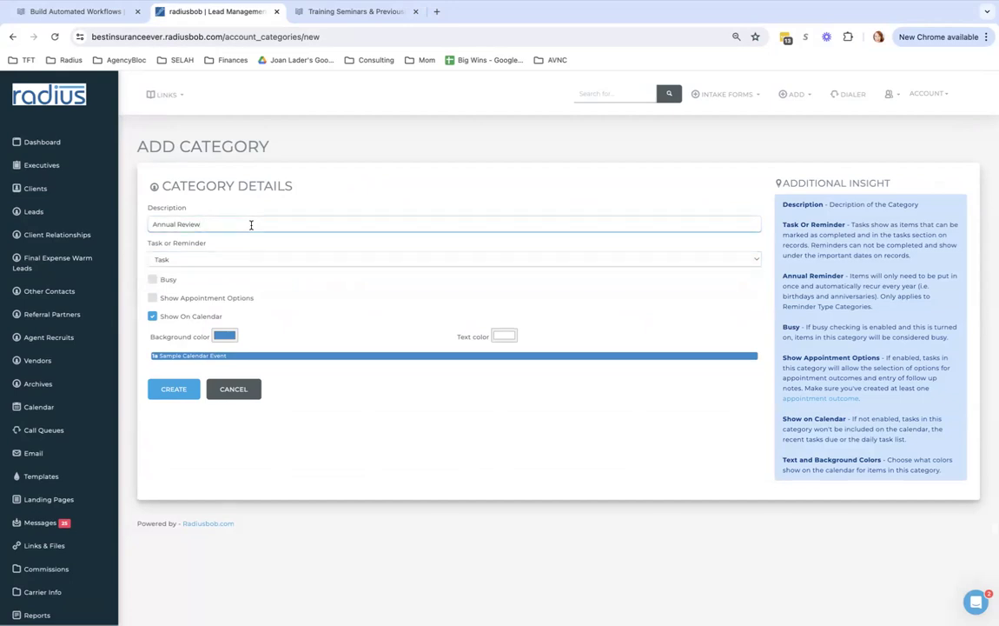
text(- English)
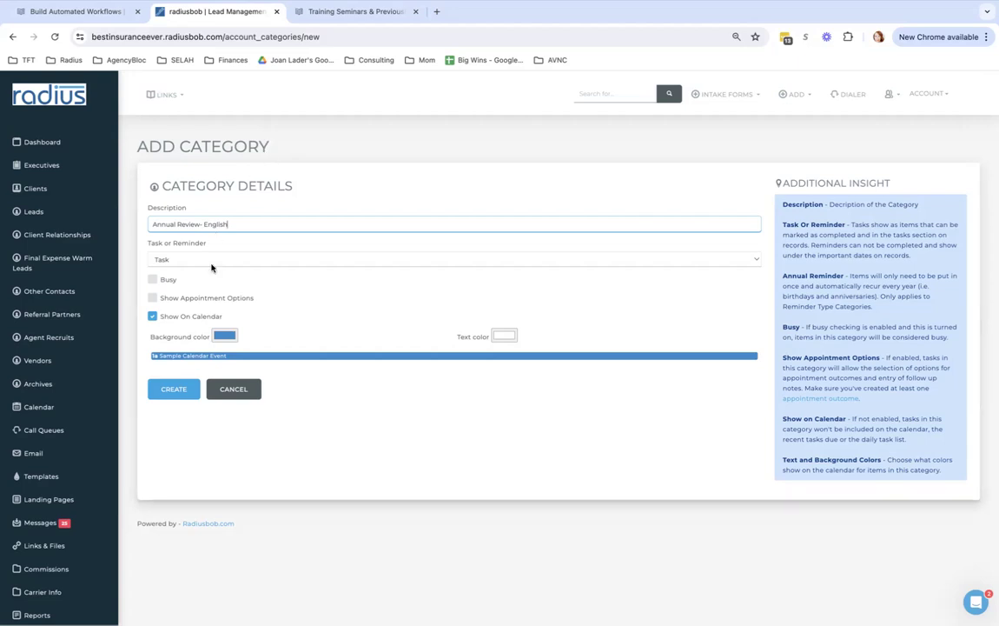
click(153, 279)
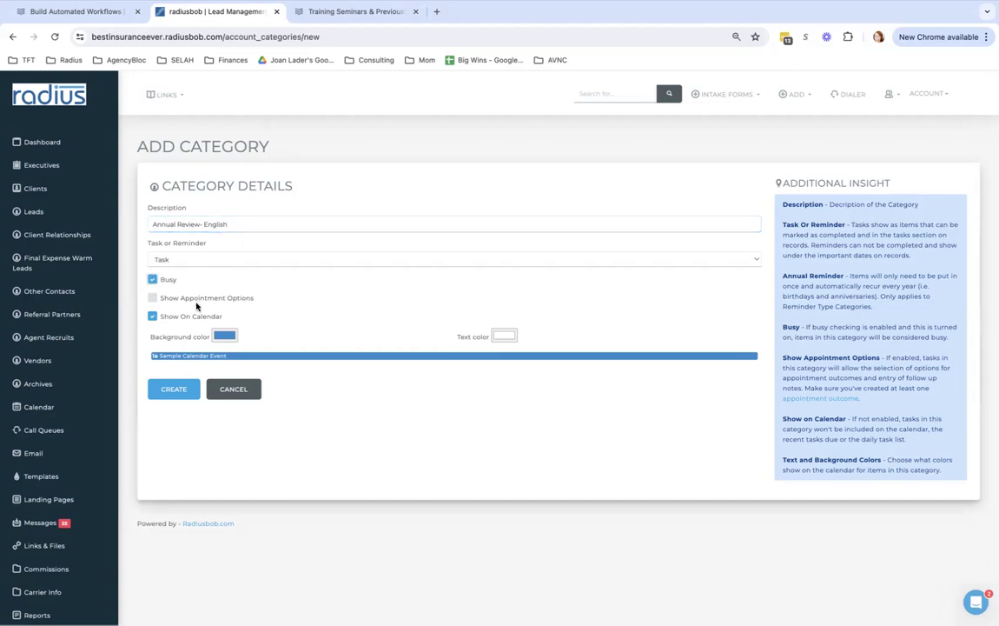
click(152, 299)
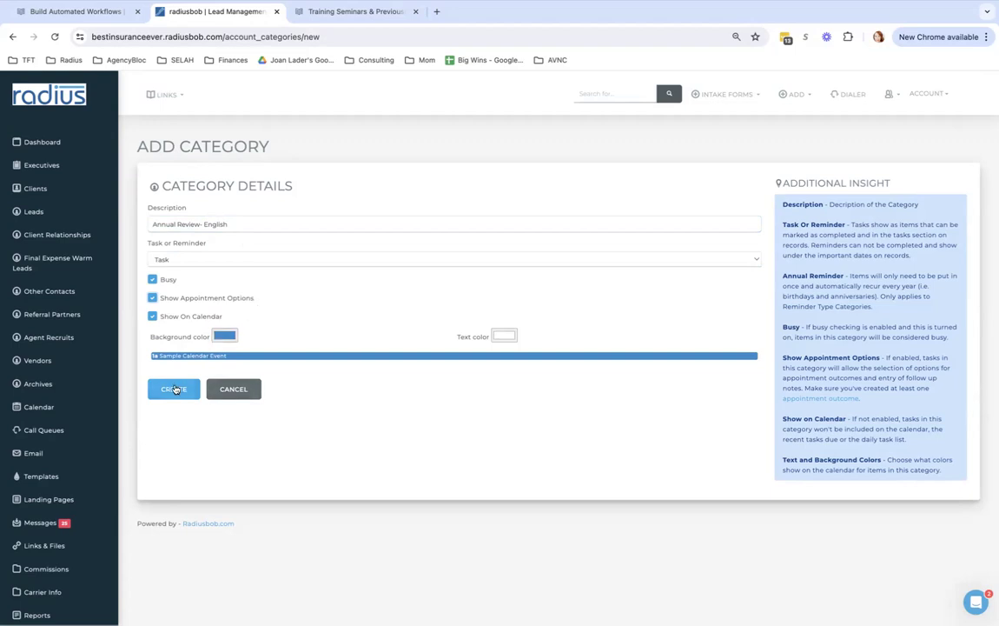
drag(261, 298, 159, 298)
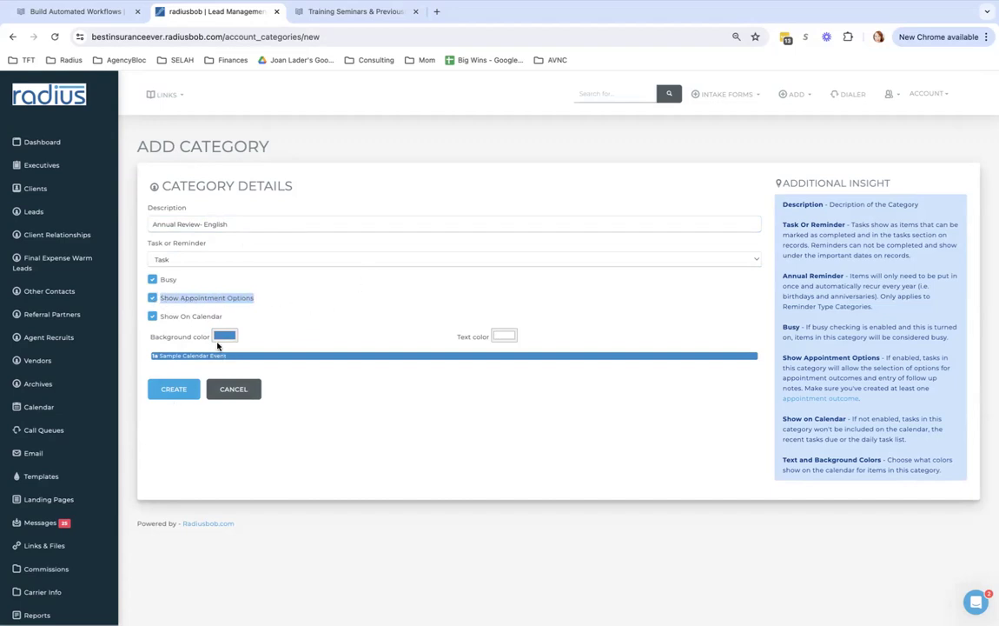
click(233, 316)
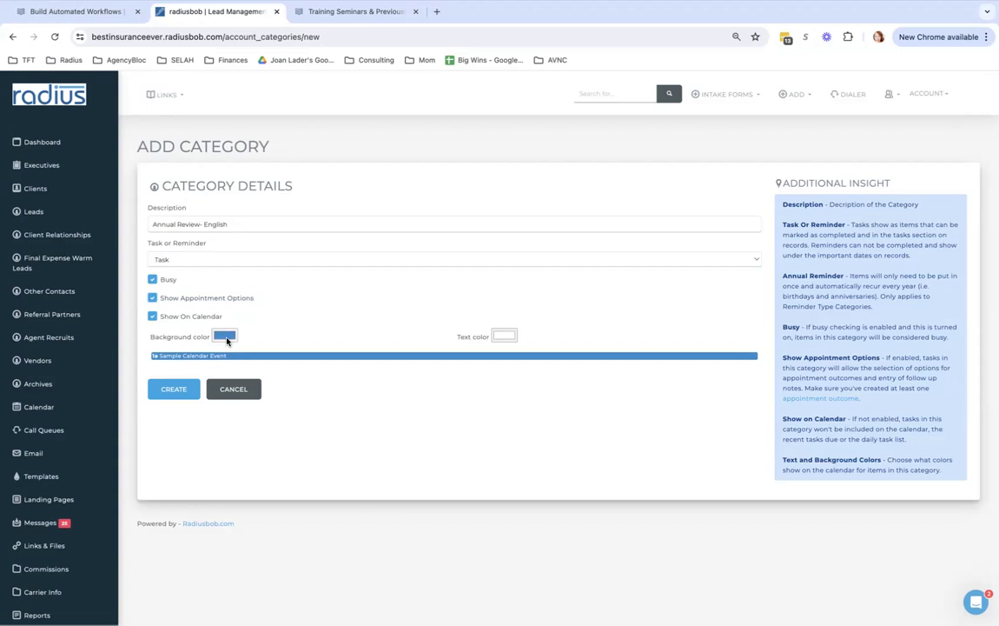
Give the category a purple background and yellow text, then return to Account Settings
click(226, 337)
click(273, 427)
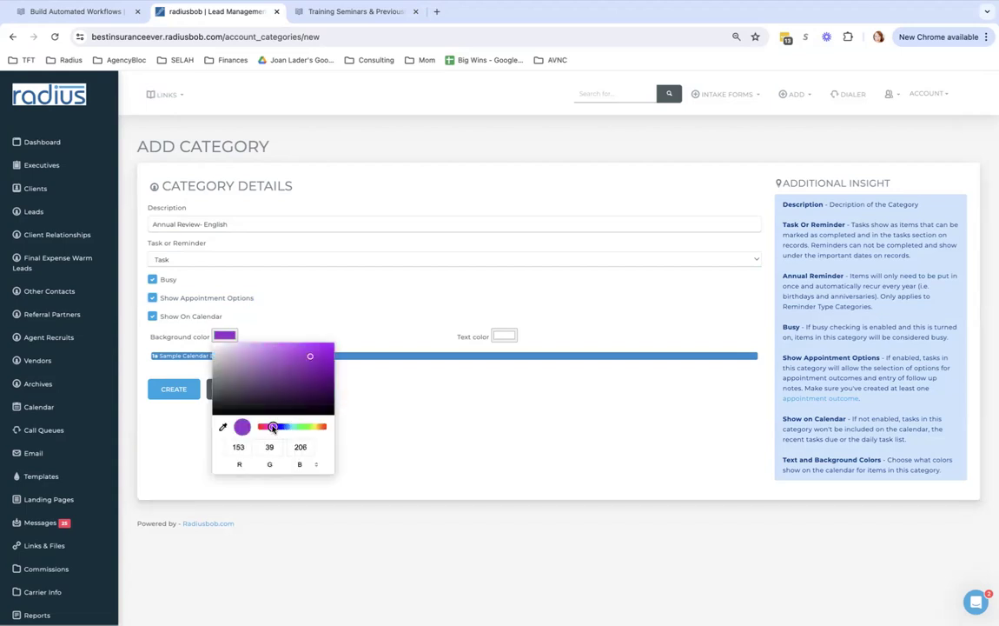
click(316, 357)
click(389, 315)
click(506, 335)
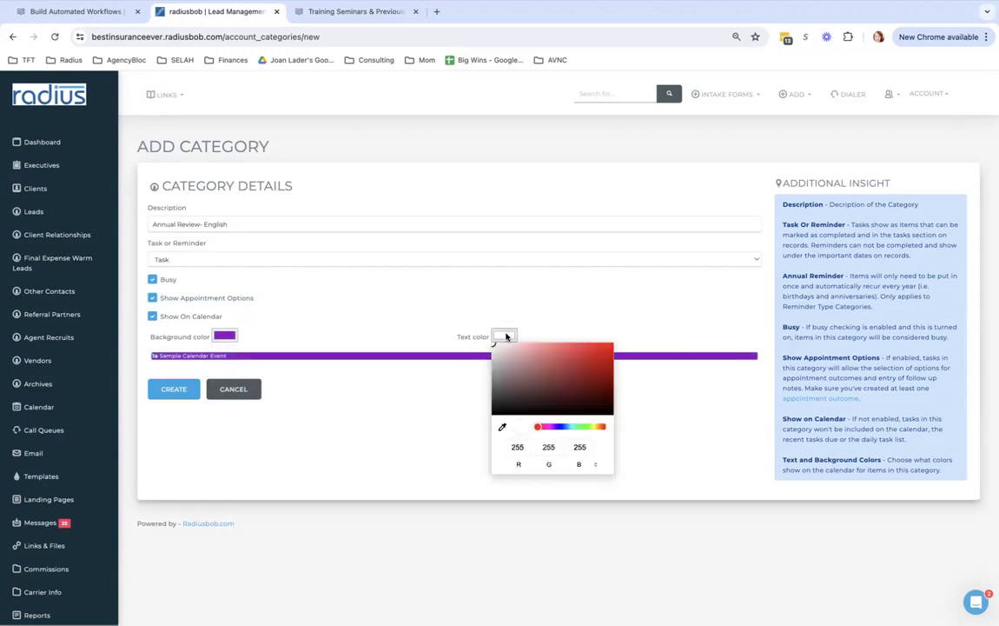
click(594, 427)
click(600, 346)
click(573, 301)
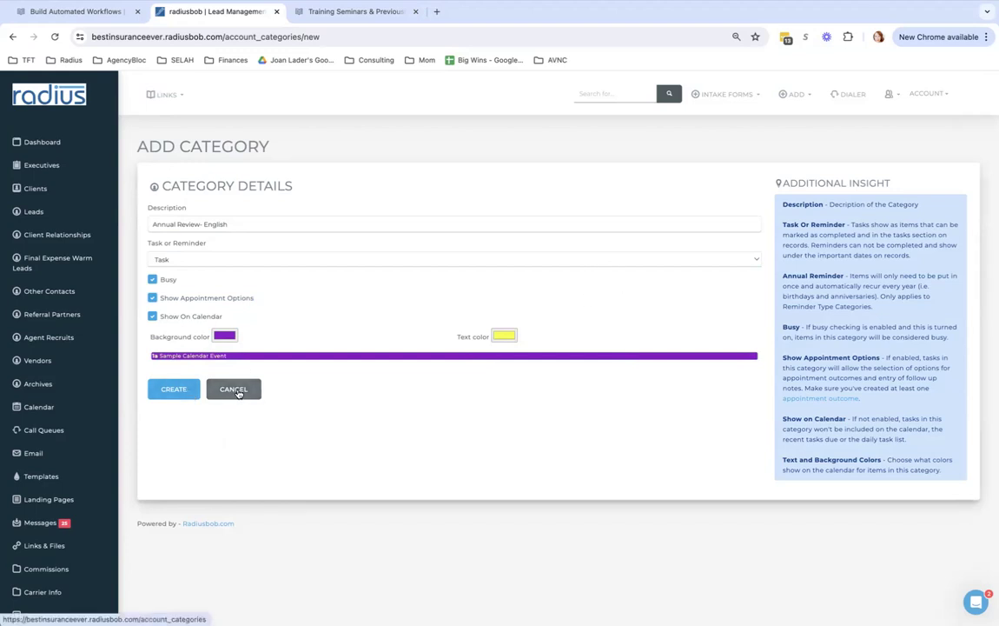
scroll(111, 408, down, 5)
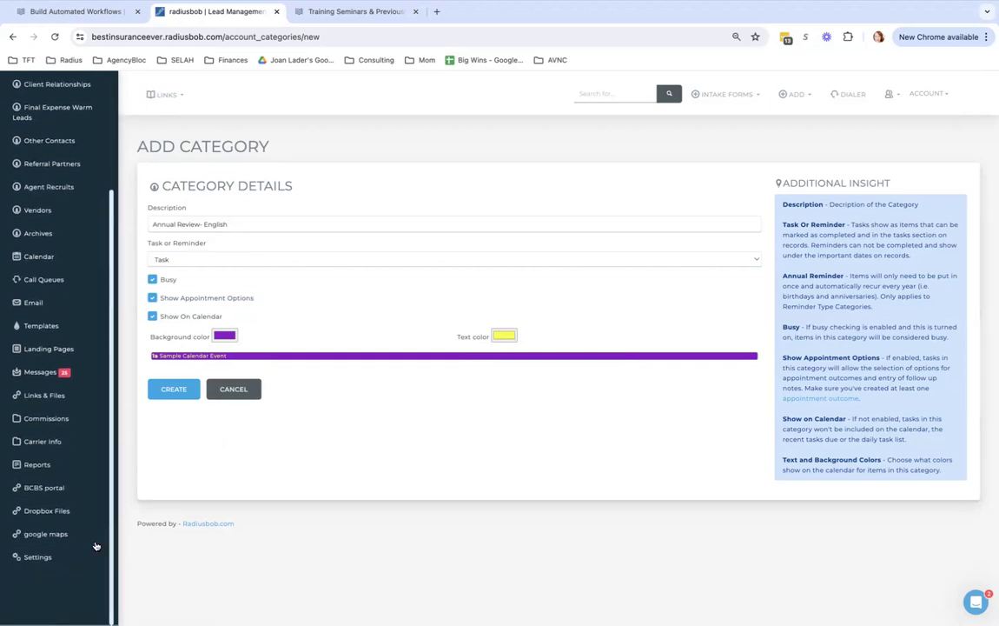
click(49, 556)
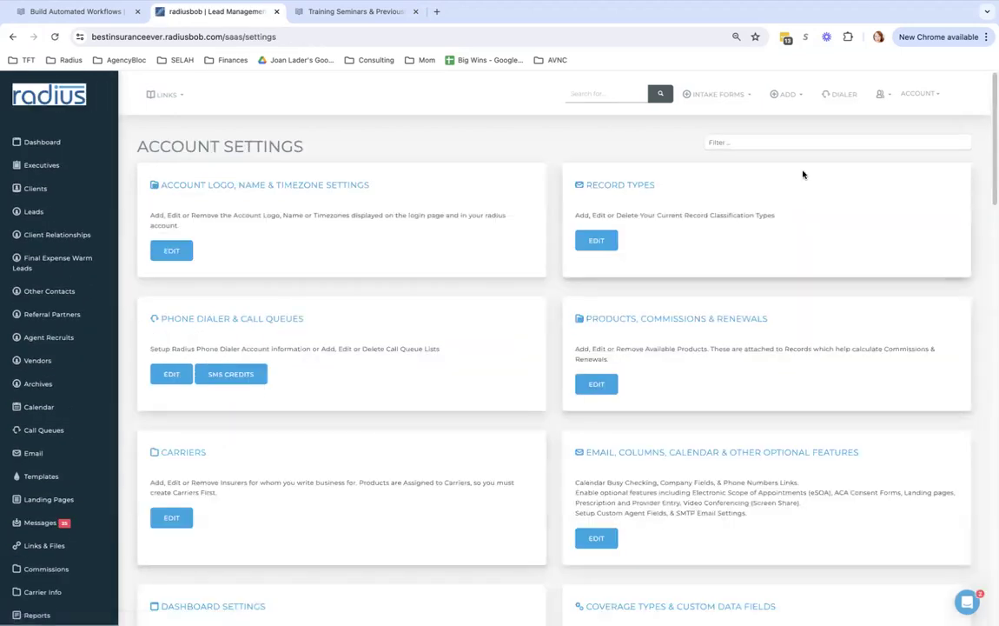
Filter settings for 'appoint' and check the Appt Scheduling links under My Information
click(794, 145)
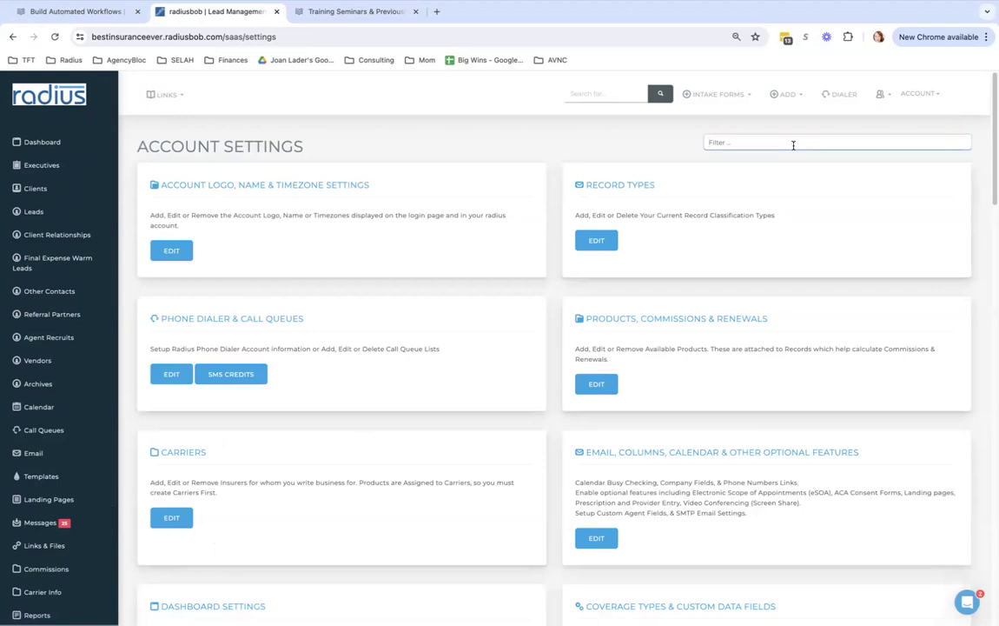
text(appoint)
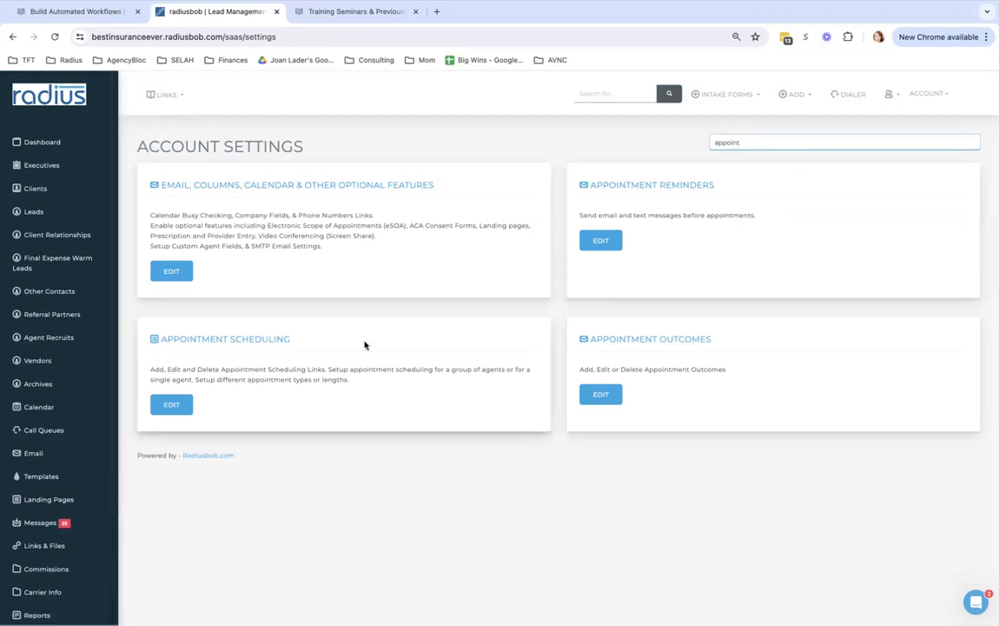
click(932, 95)
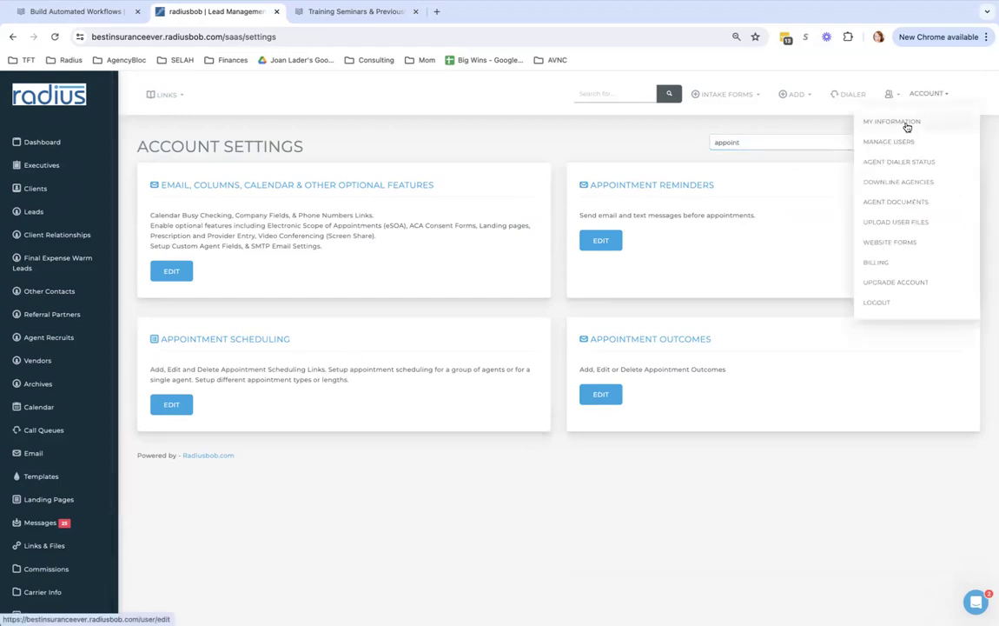
click(905, 126)
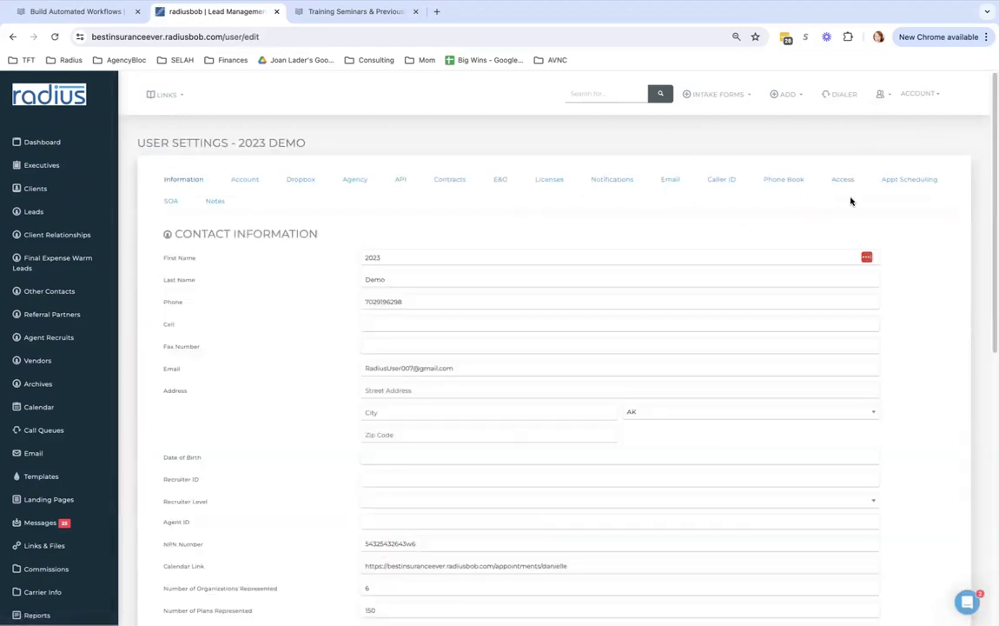
click(903, 179)
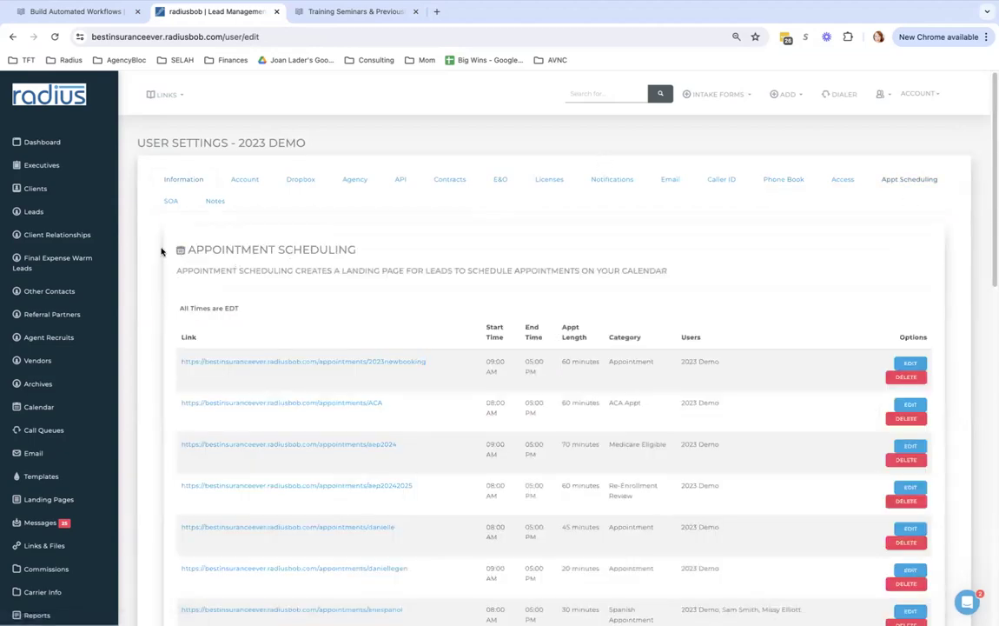
scroll(115, 459, down, 3)
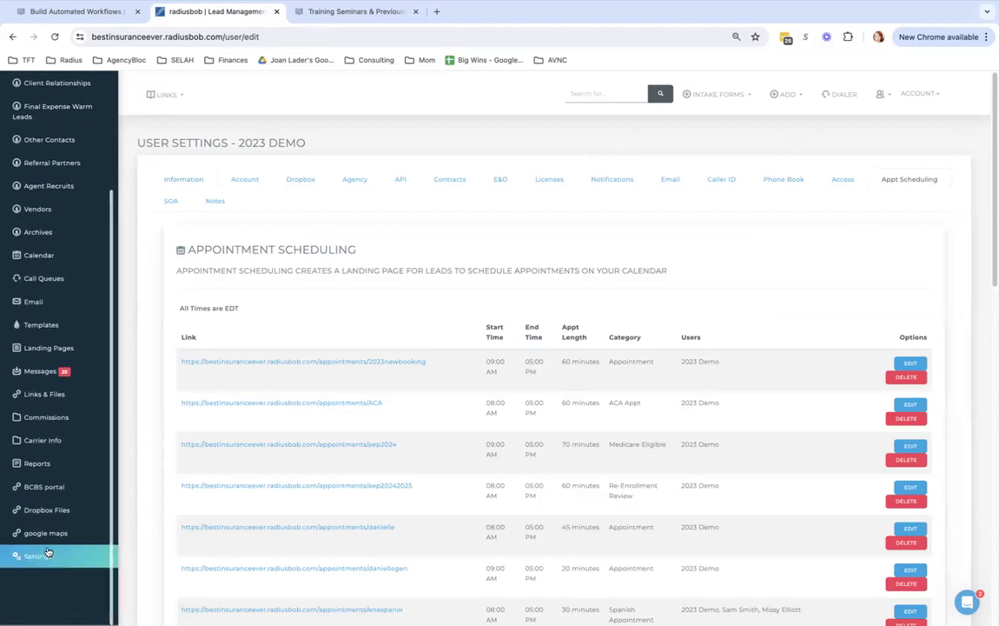
Return to Account Settings and filter the list for 'appoin'
click(78, 560)
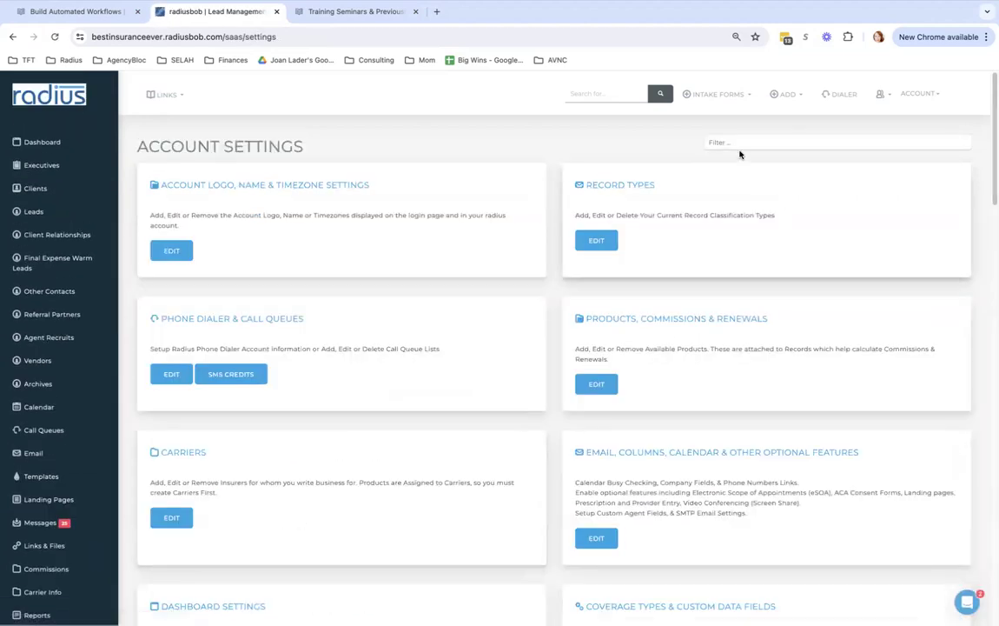
click(742, 143)
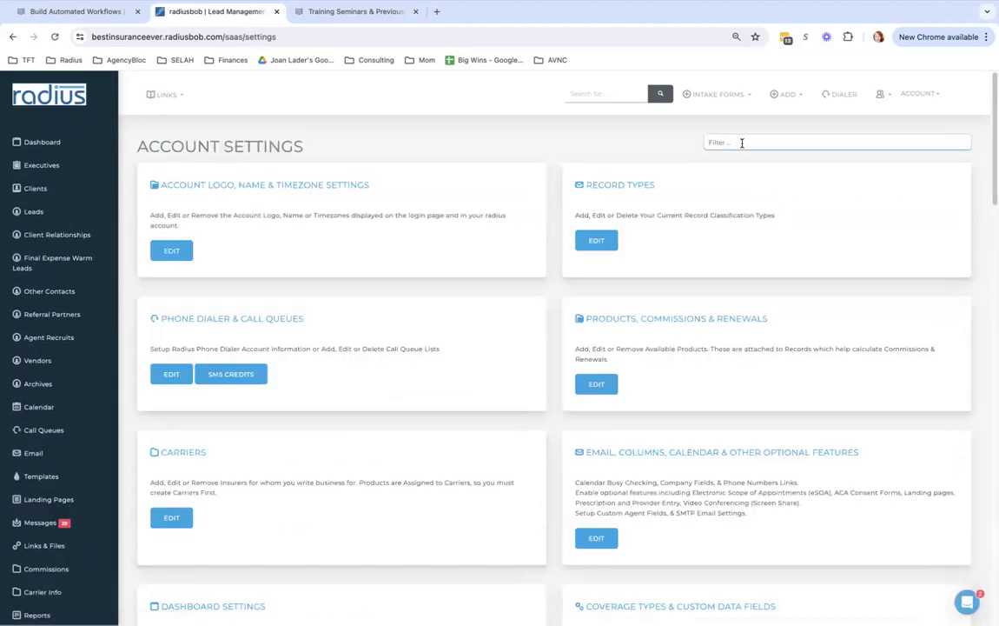
text(appoin)
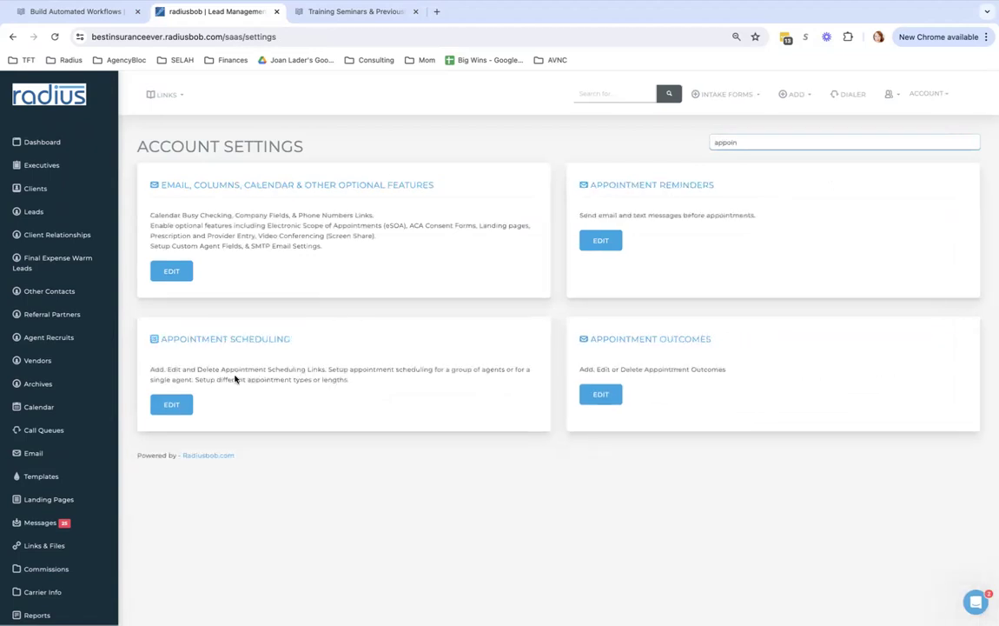
Edit Appointment Scheduling and start a new schedule from its list
click(178, 404)
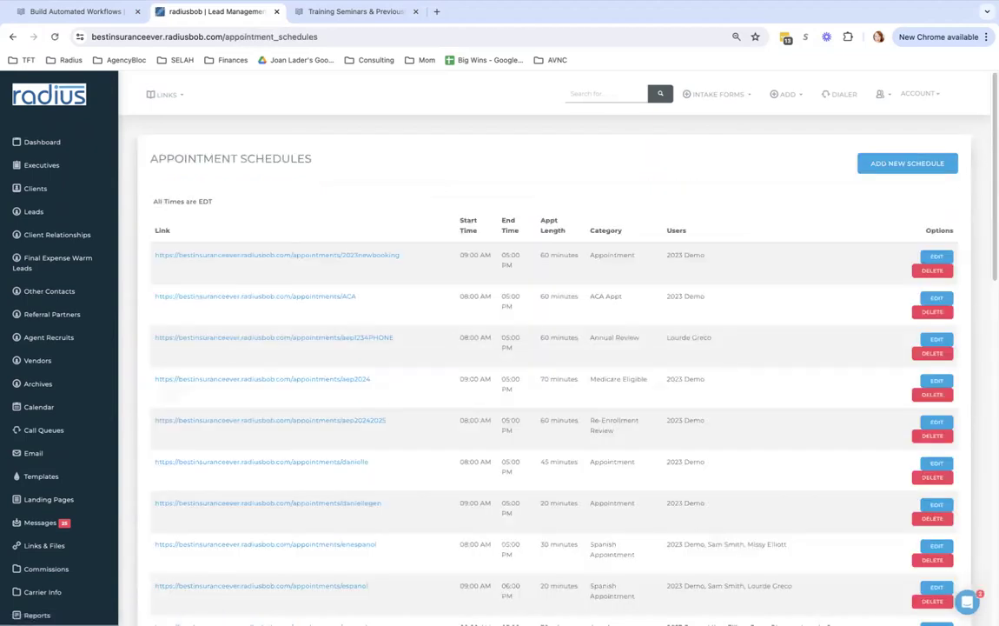
click(906, 162)
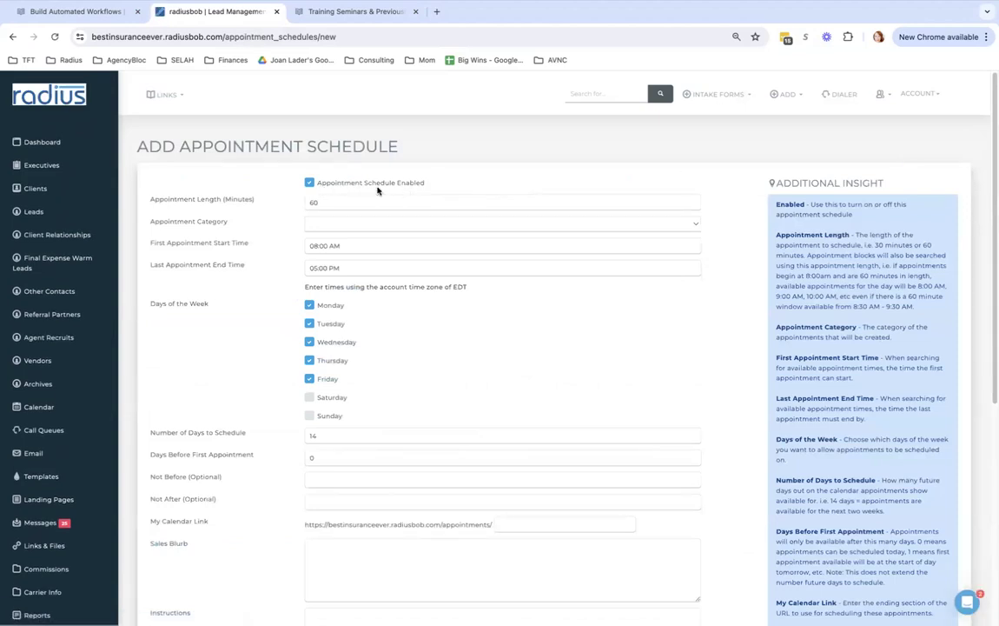
Set a 75-minute length and the Annual Review category, and add Saturday to the schedule's days
drag(334, 201, 282, 199)
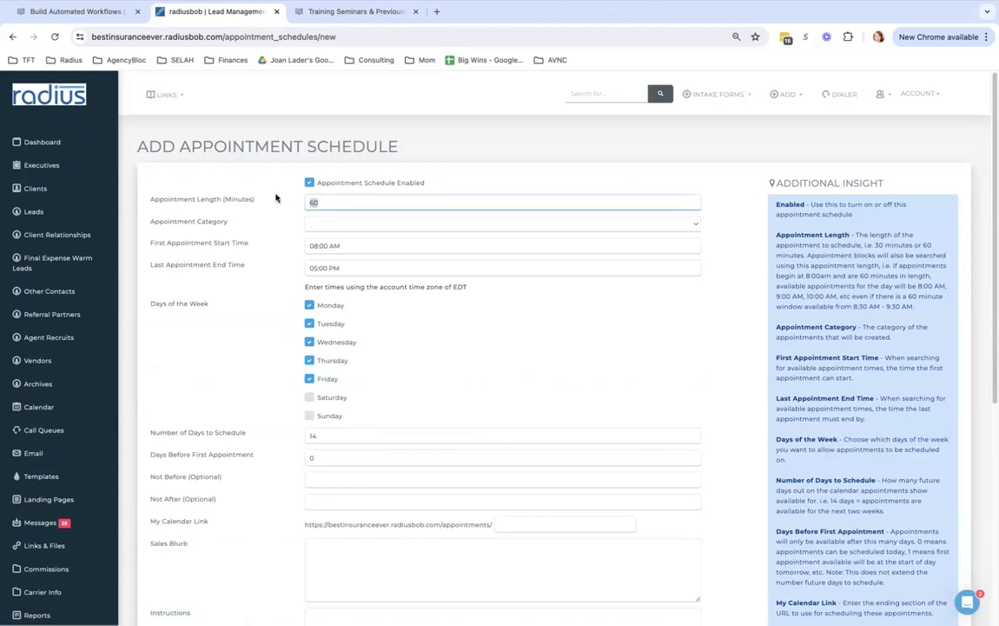
text(7)
click(323, 224)
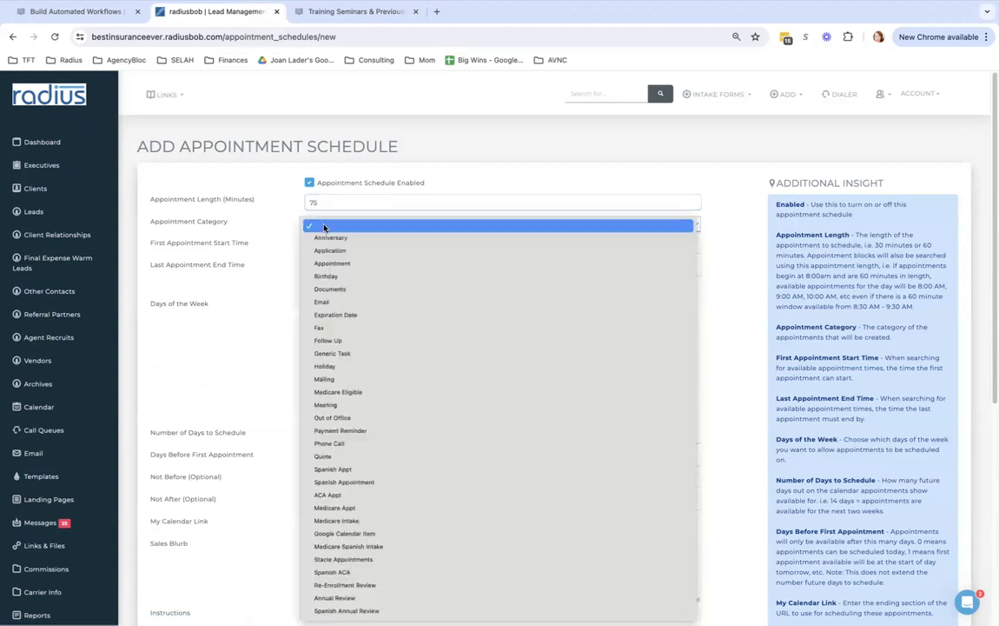
click(402, 598)
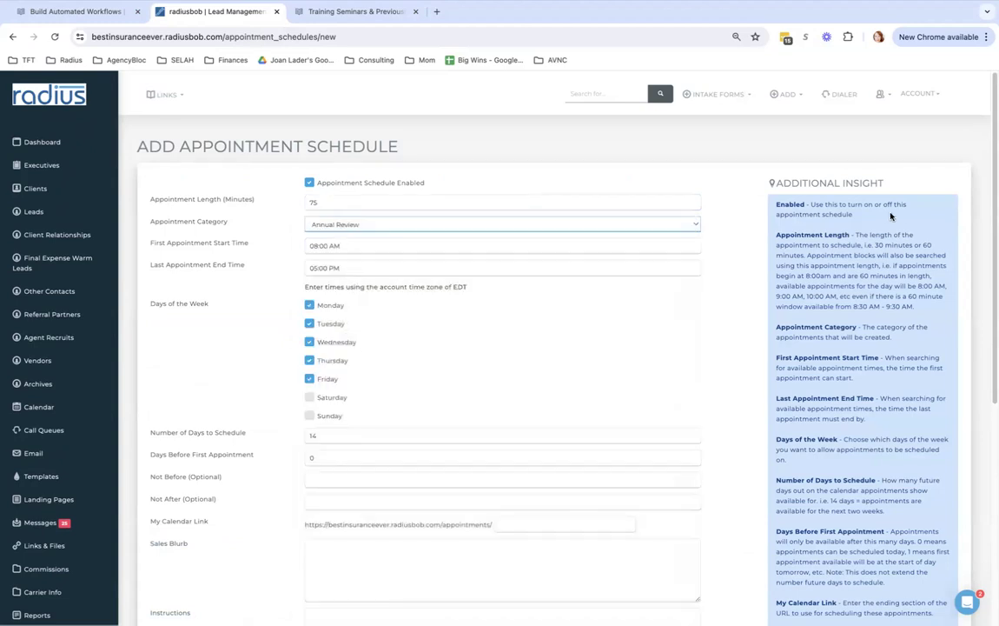
scroll(968, 289, down, 4)
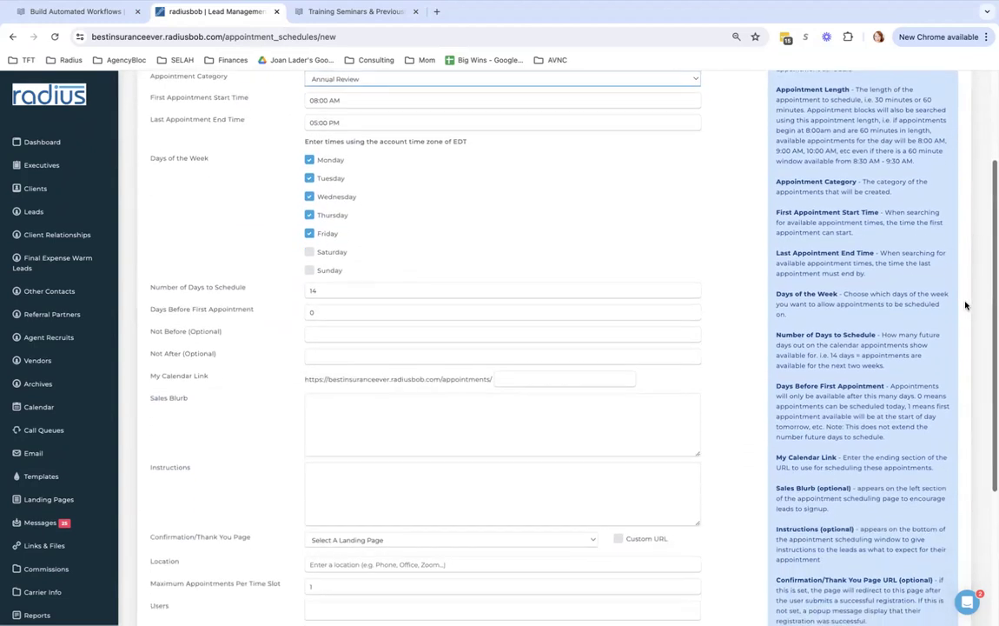
click(310, 227)
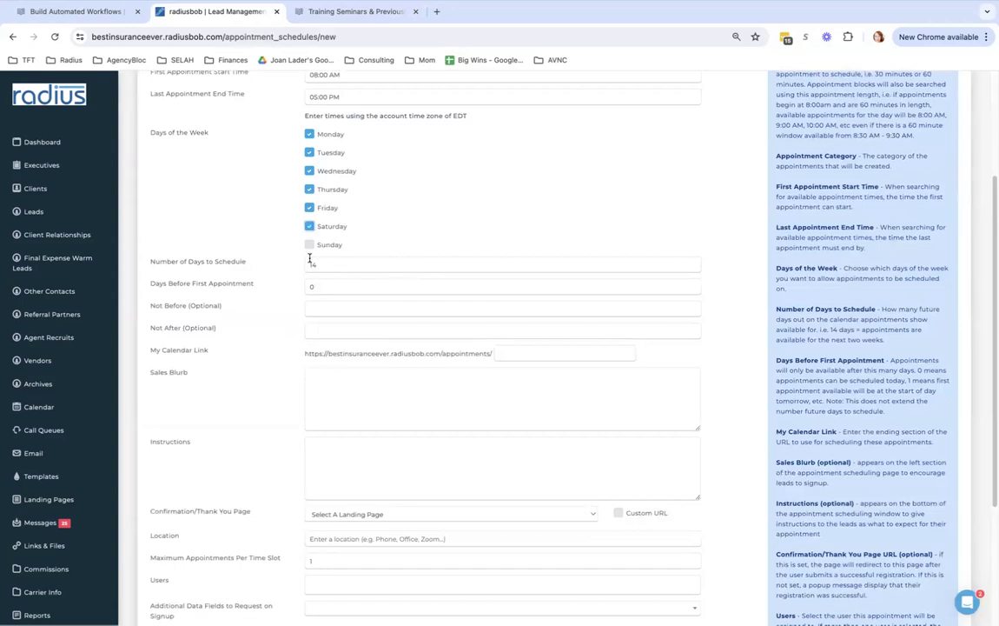
drag(249, 262, 146, 263)
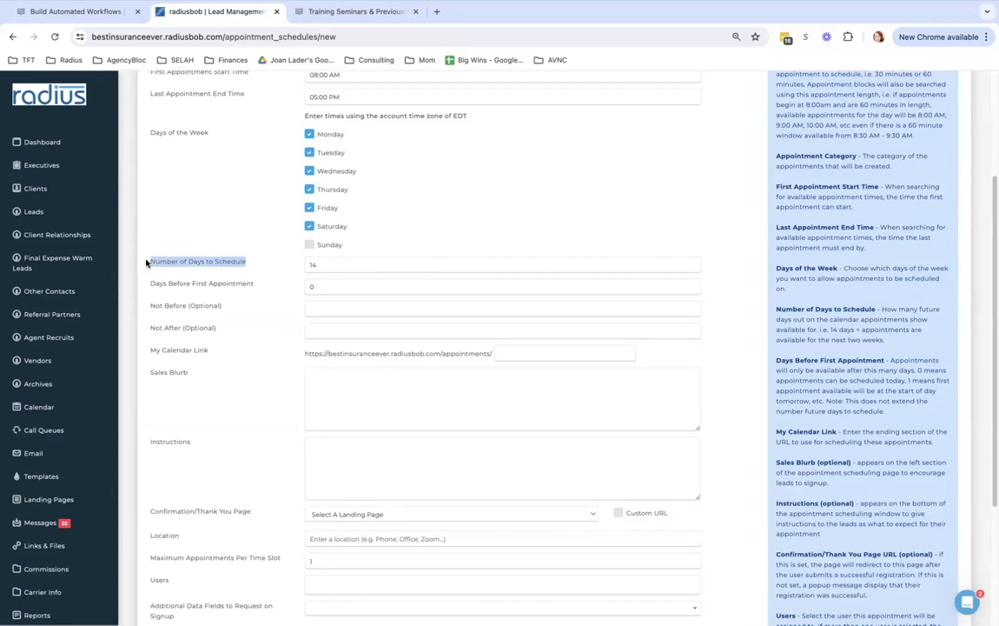
click(341, 264)
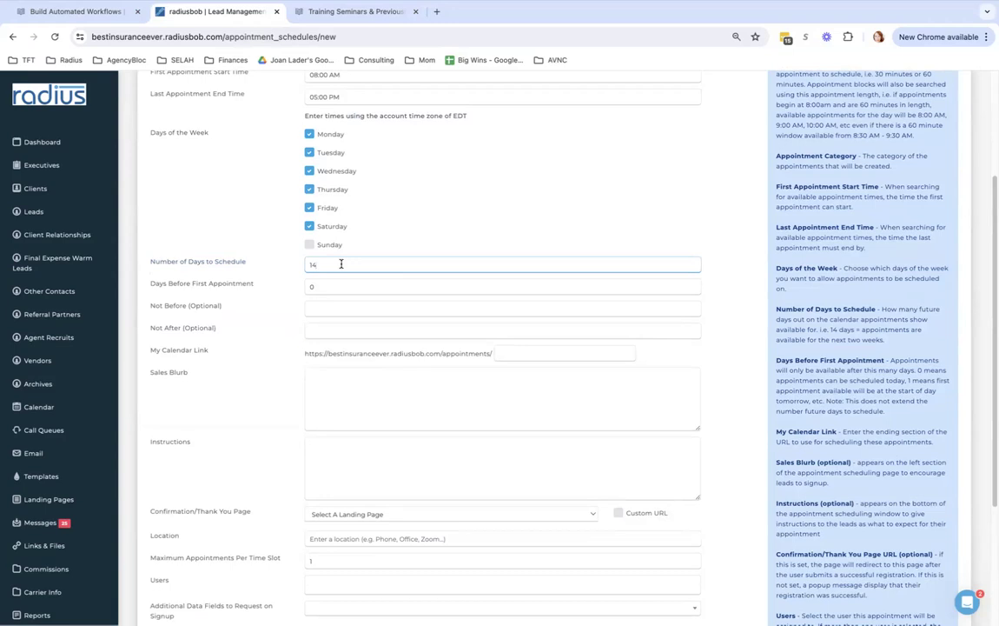
Set Number of Days to Schedule to 200 and Not Before to 11/07/2024
drag(337, 263, 276, 249)
text(200)
click(341, 308)
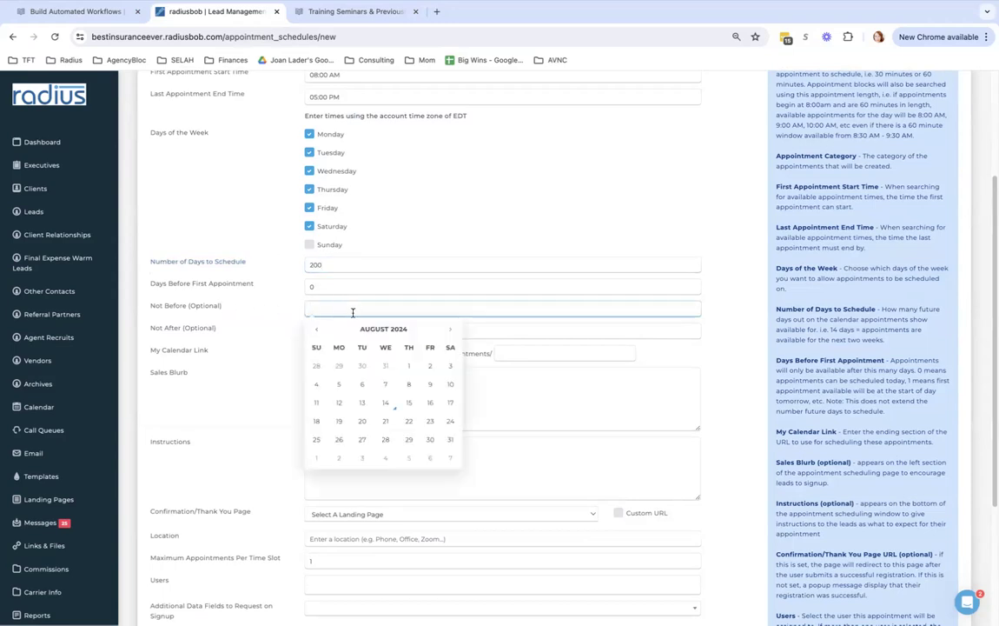
click(450, 329)
click(450, 330)
click(450, 330)
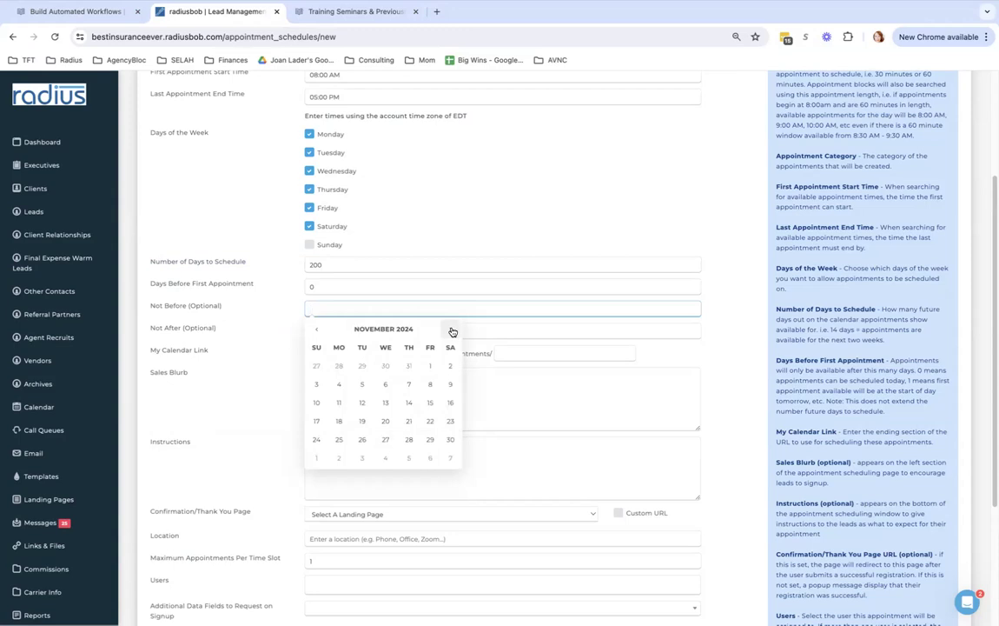
click(409, 383)
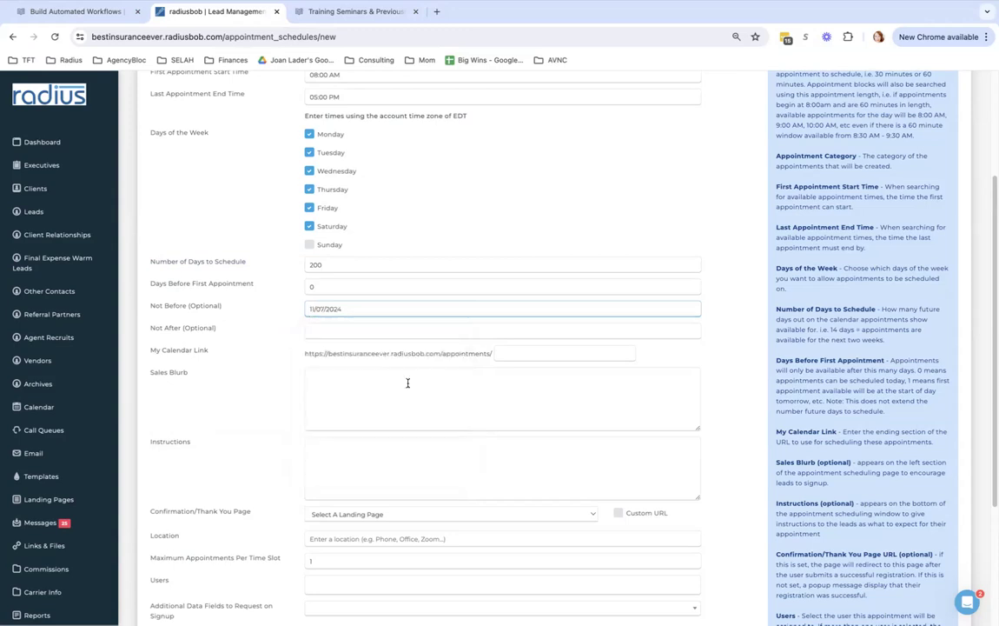
Enter 01/31/2025 as the Not After date and recheck the Not Before date
click(342, 330)
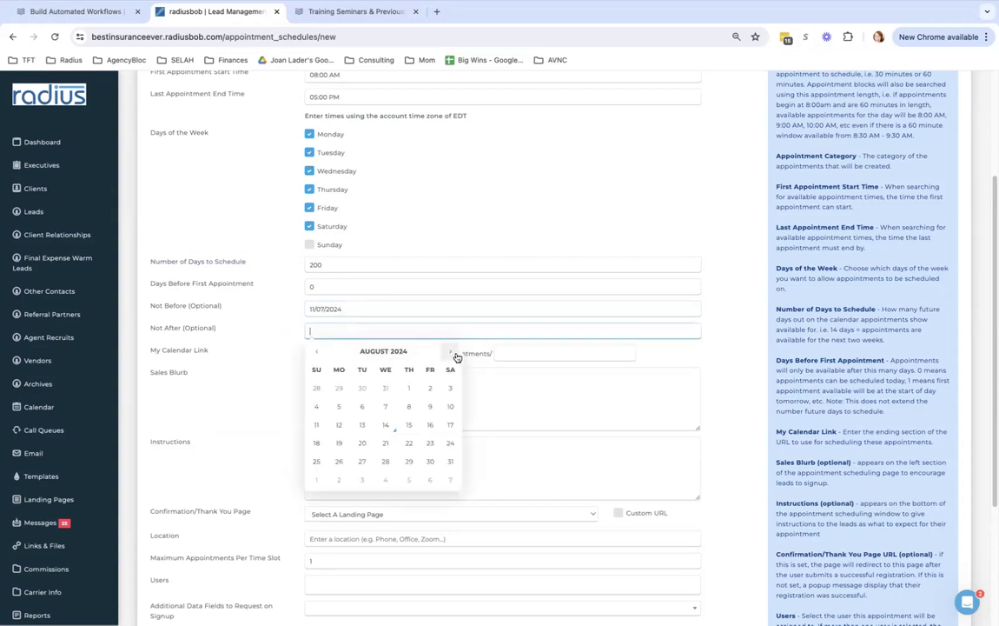
text(1/31/2025)
key(Tab)
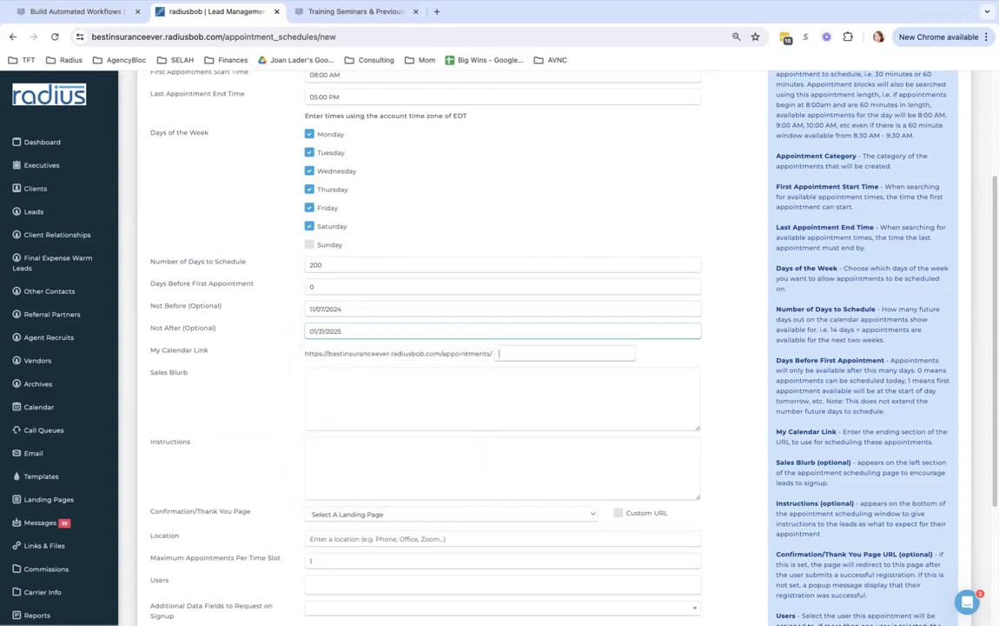
click(350, 312)
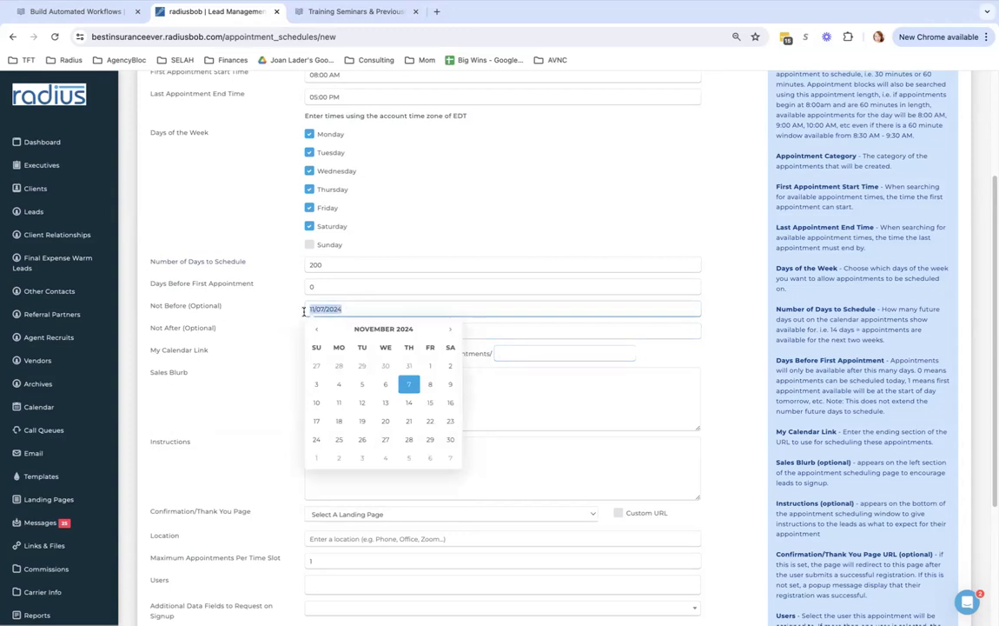
click(268, 338)
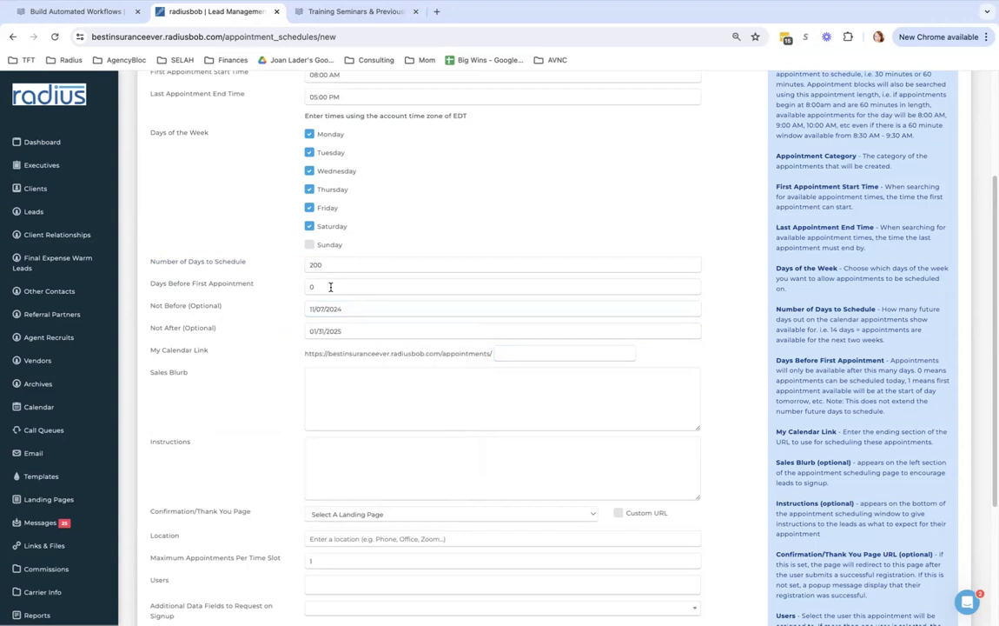
Set Days Before First Appointment to 3 after briefly trying 0 and 1
drag(147, 260, 252, 263)
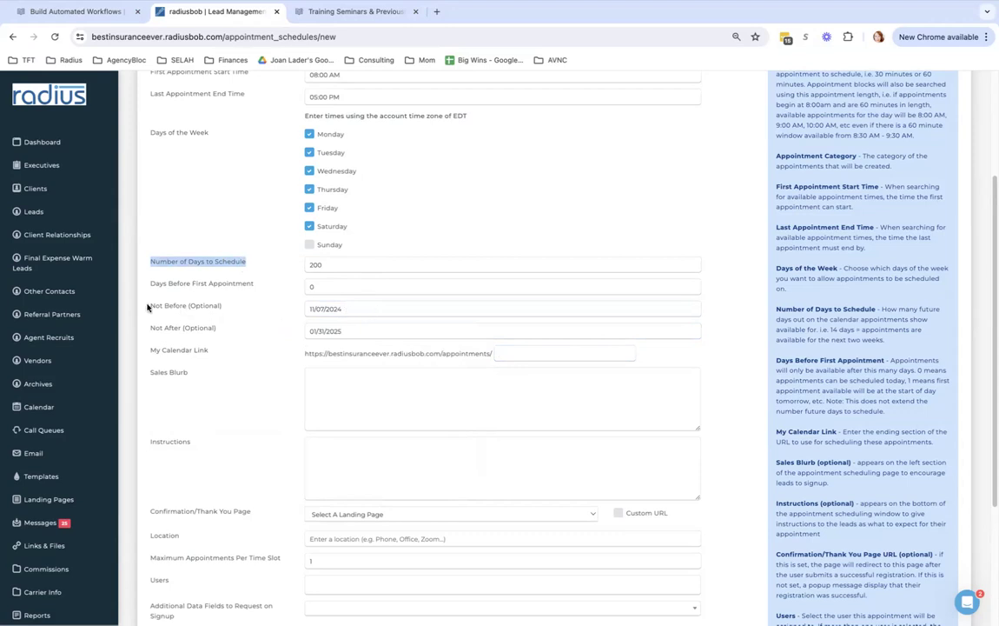
drag(146, 305, 283, 335)
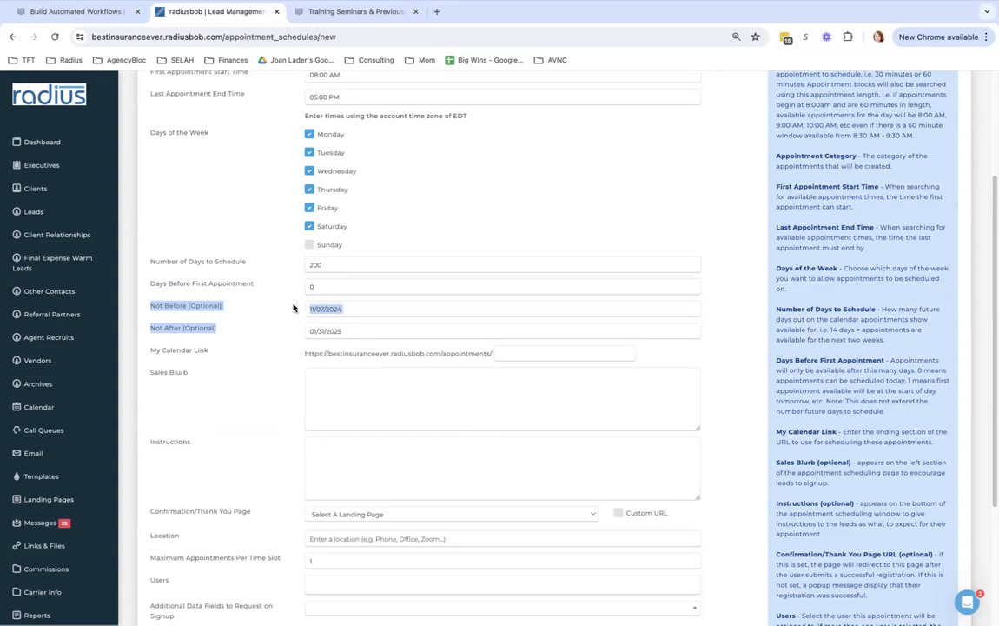
click(323, 284)
drag(327, 285, 290, 287)
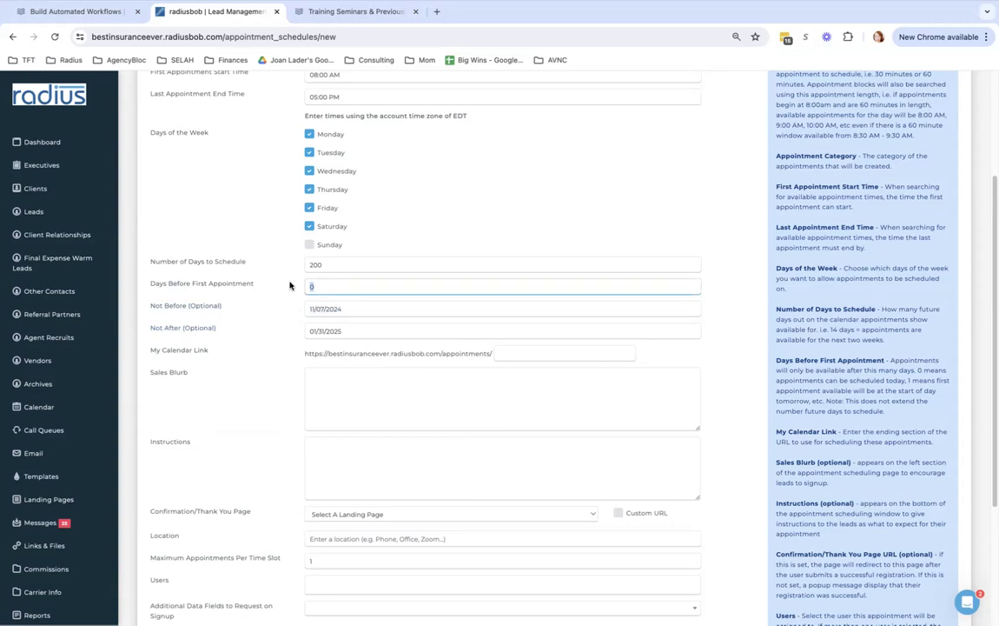
text(3)
scroll(516, 313, down, 1)
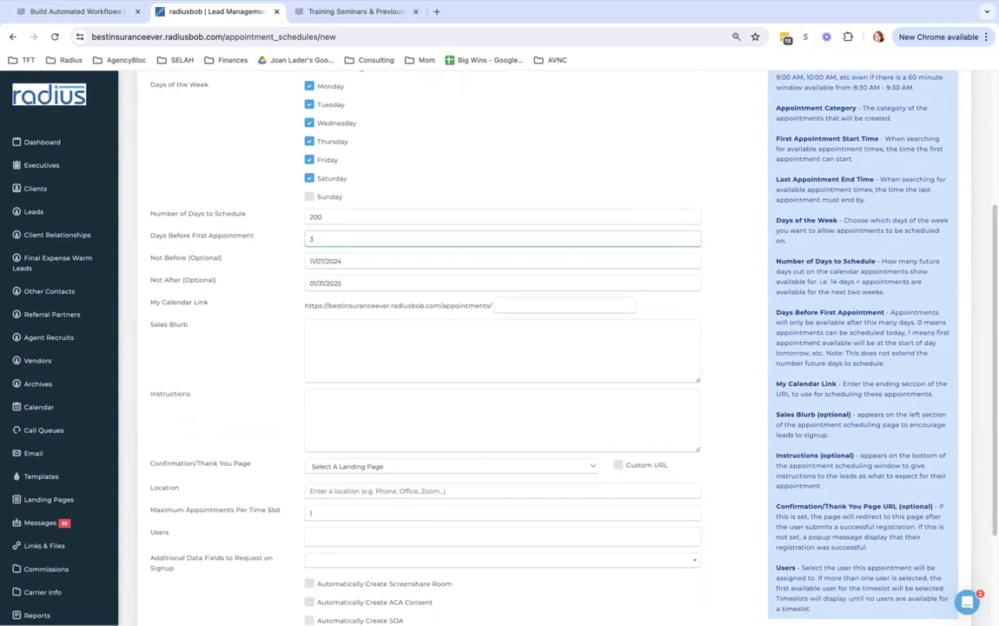
click(446, 237)
key(BackSpace)
text(0)
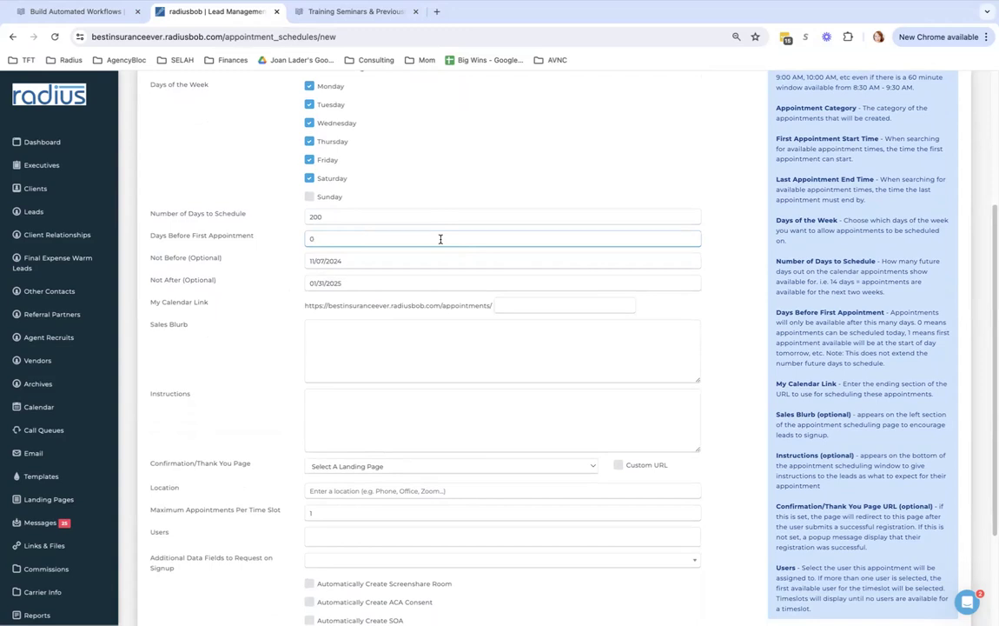
key(BackSpace)
text(1)
key(BackSpace)
text(3)
Fill in the My Calendar Link ending with the user's name followed by AEP2024
click(526, 306)
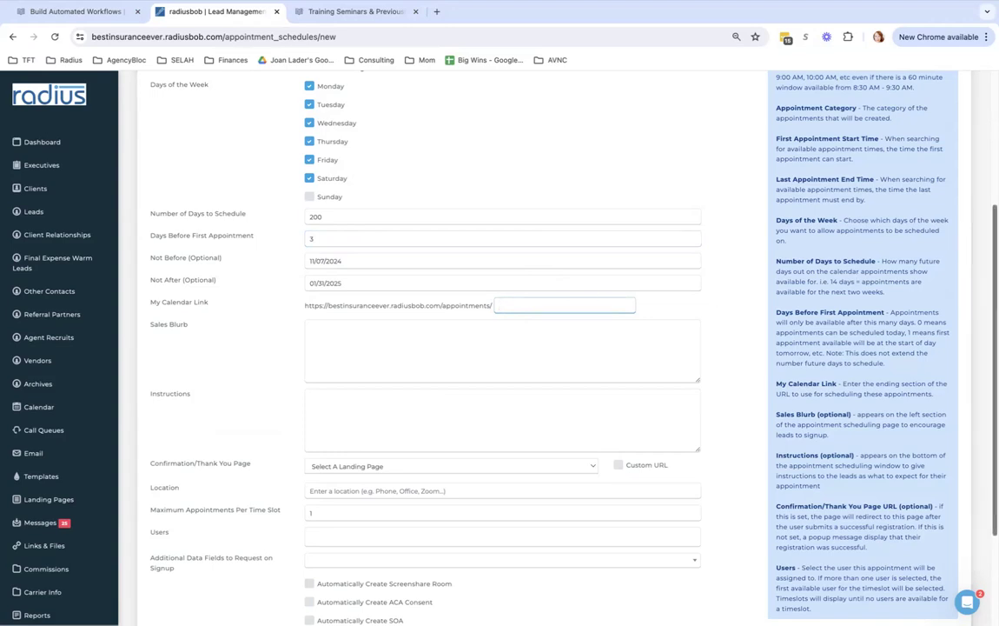
scroll(594, 299, down, 1)
scroll(513, 313, down, 1)
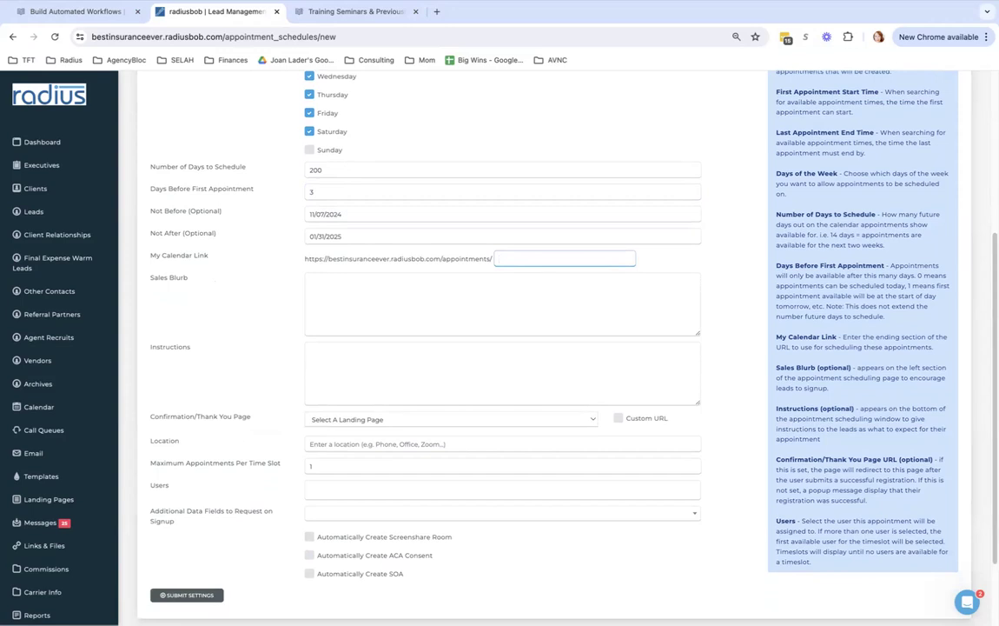
text(Danielle's)
text(s)
text(AEP2024)
Enter "We're licensed in all states." as the schedule's sales blurb
click(547, 303)
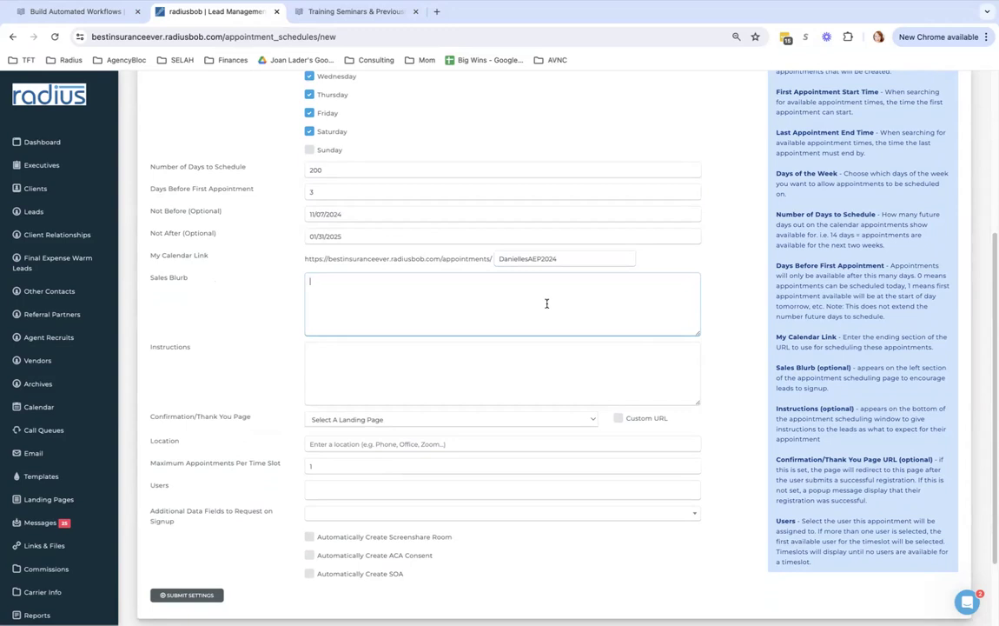
text(We're licensed in all states)
click(487, 362)
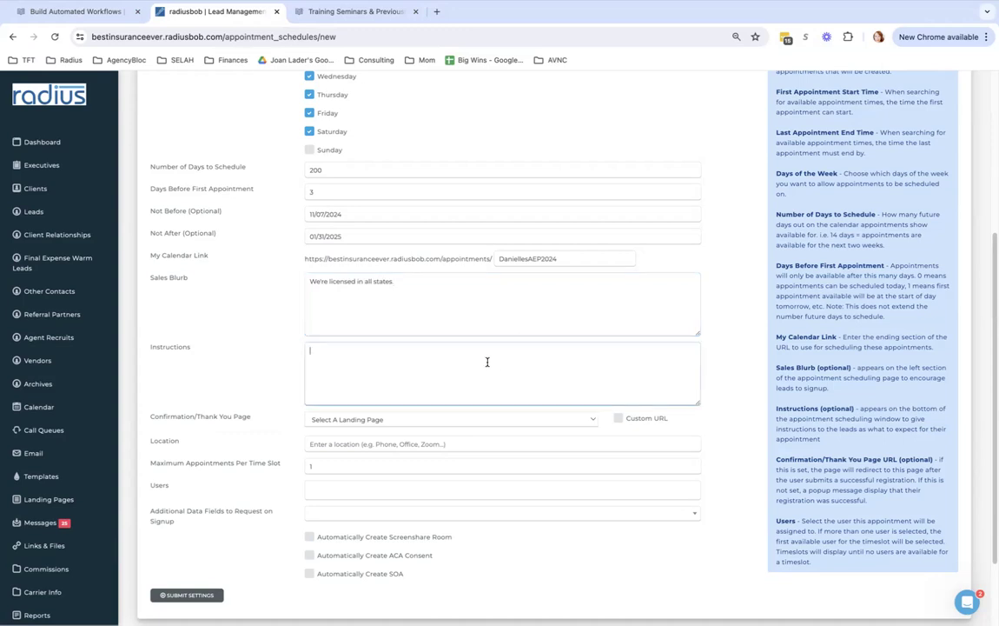
scroll(530, 312, down, 2)
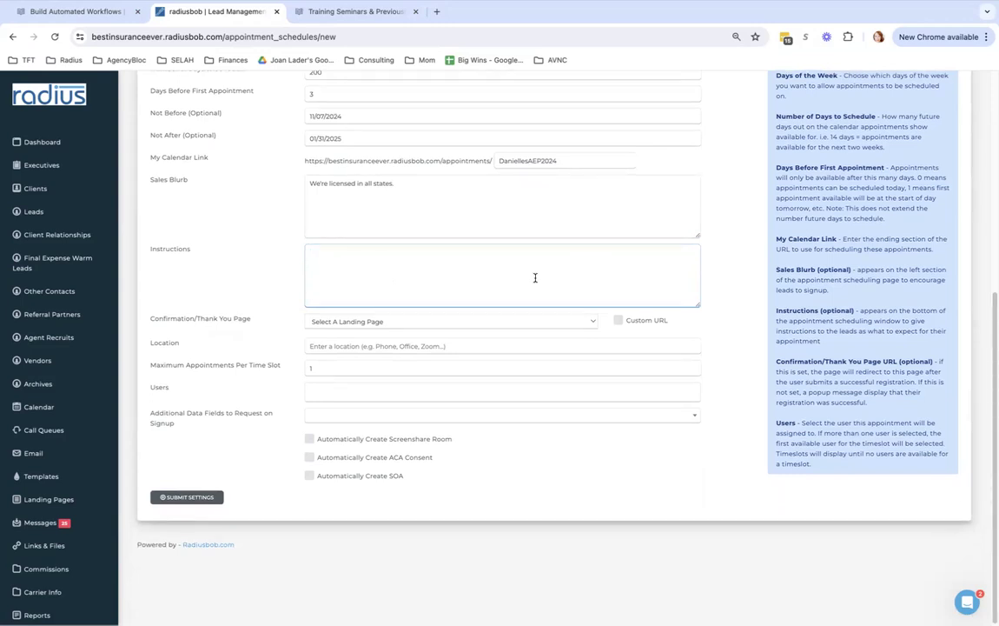
Write instructions asking leads for their registered name, email and phone, with any changes given in notes
text(Please provide your name, email and phone as we have)
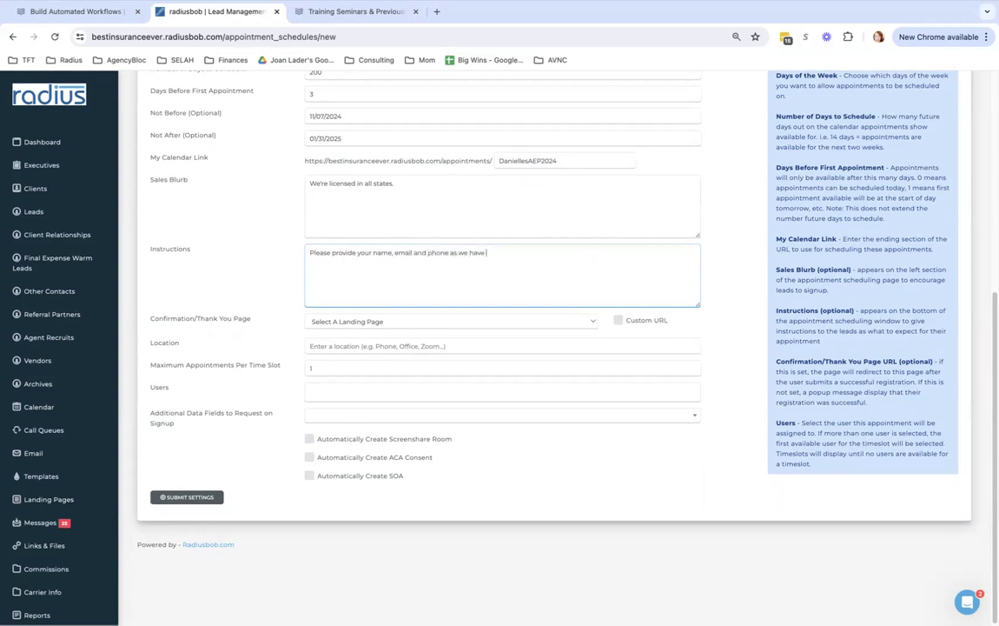
text( registered them in your profile with us. If you've made any changes, please use notes to let us know.)
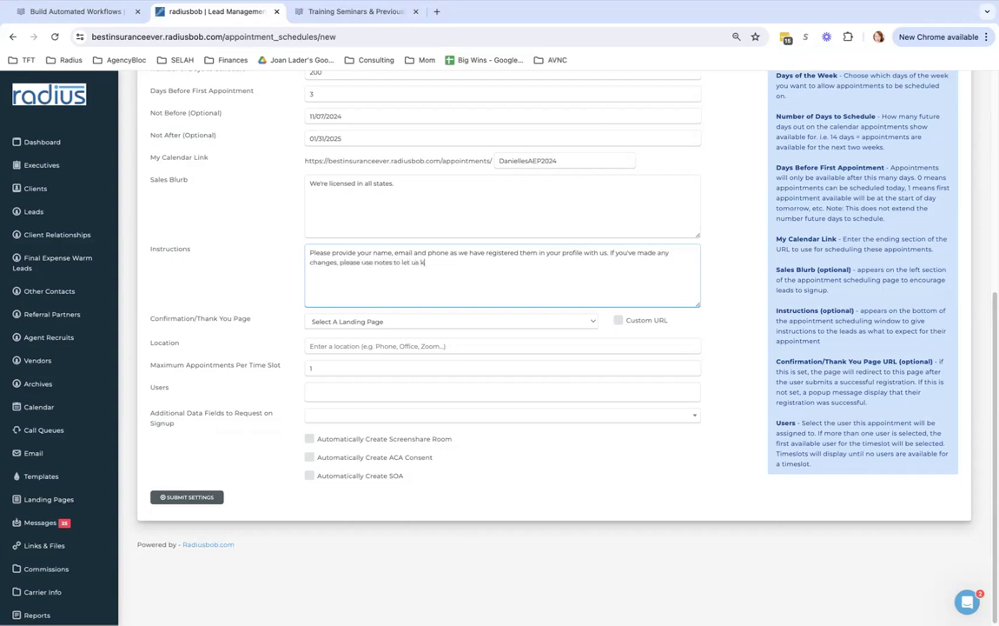
drag(406, 270, 305, 250)
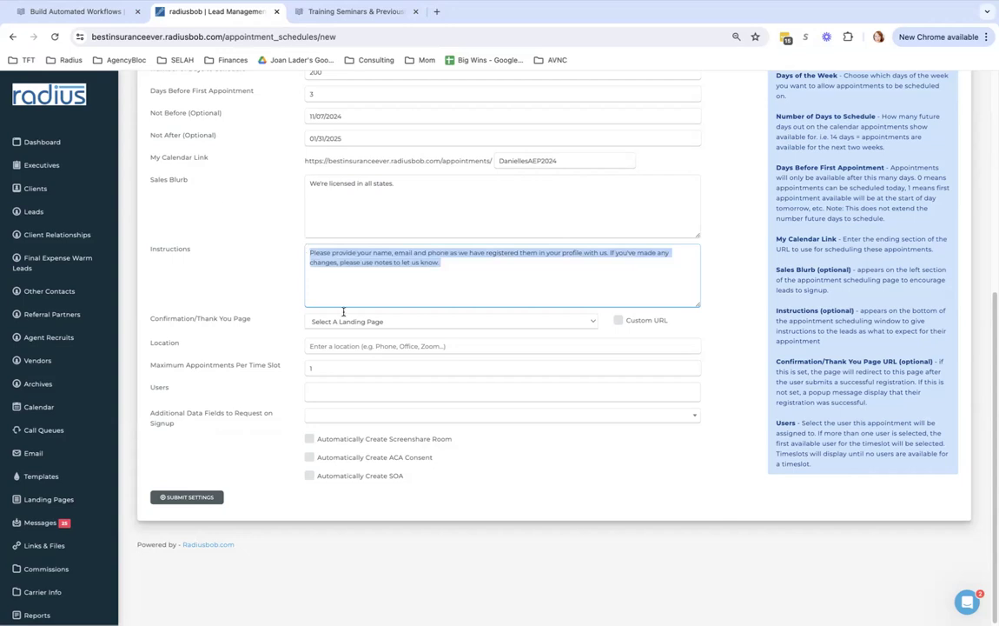
Add a second instructions paragraph saying booking generates an email with a calendar link
click(493, 270)
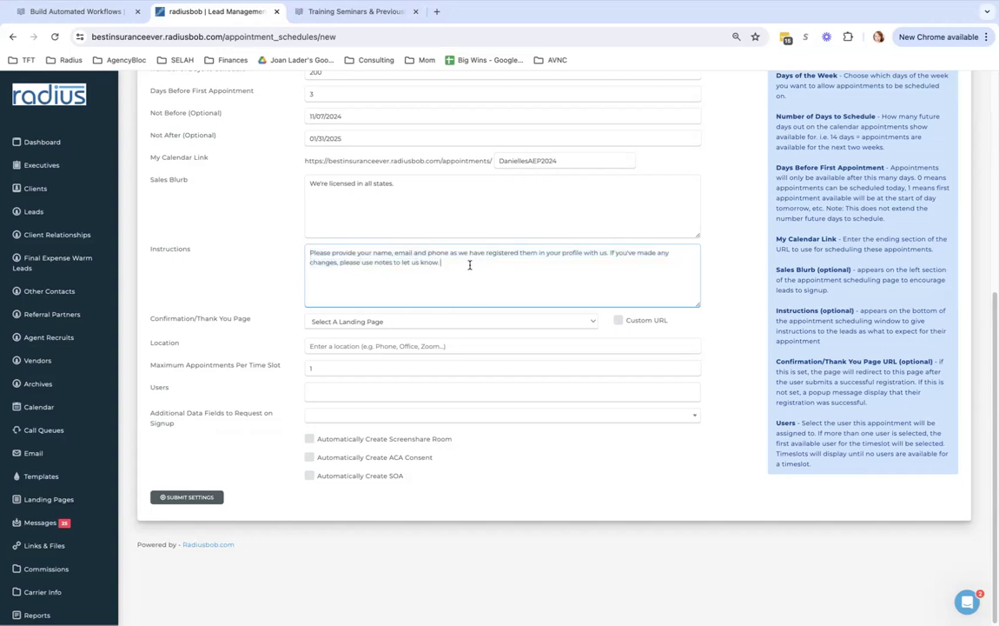
key(Return)
text(Once you've booked your time, an email will be generated with a calendar link for the meeting and )
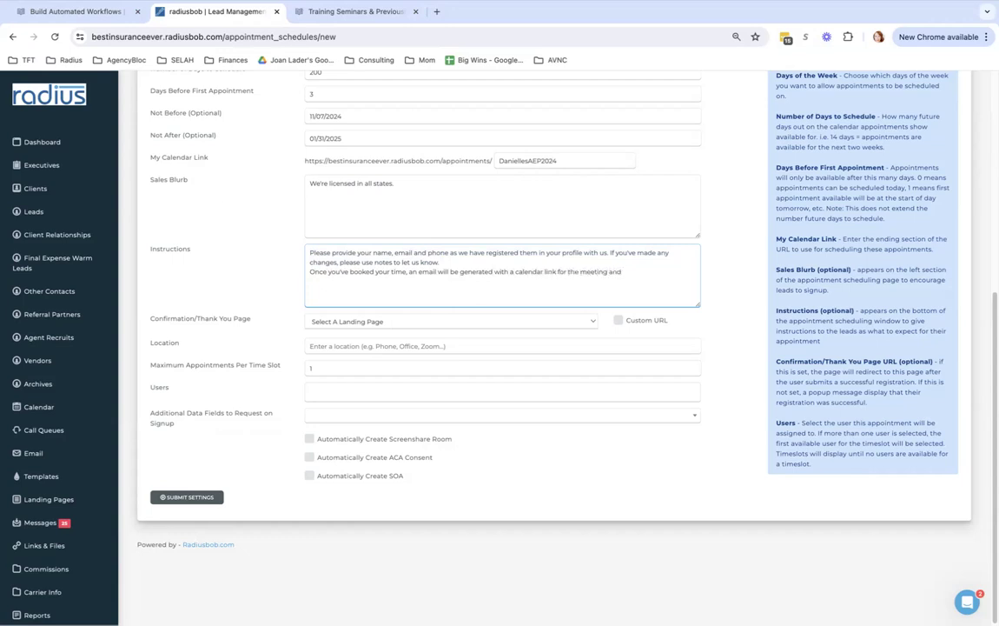
text(you will receive a scope of appointment)
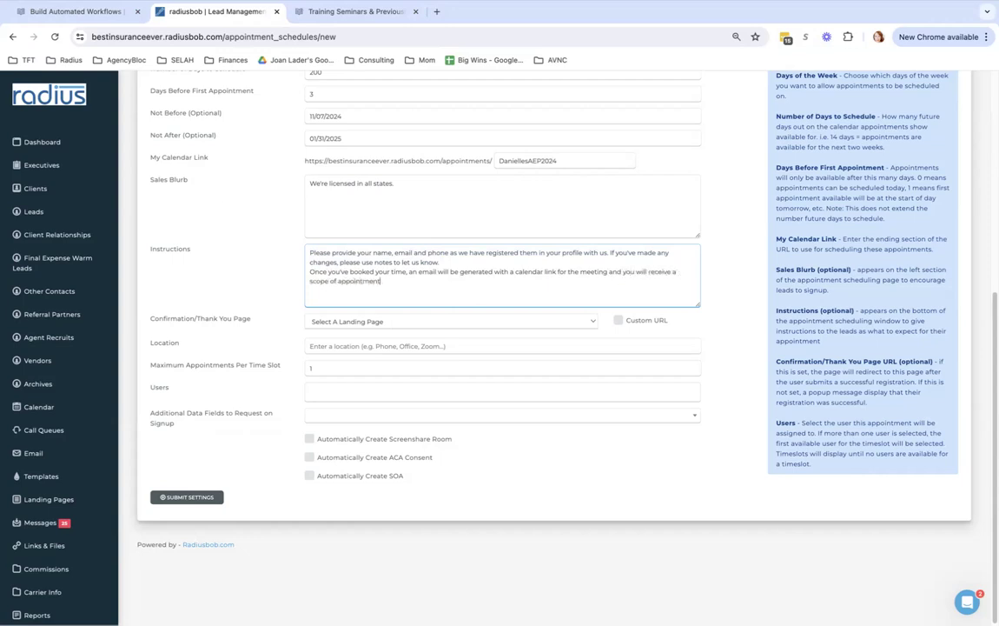
text( that needs to be filled out at least 48 hou)
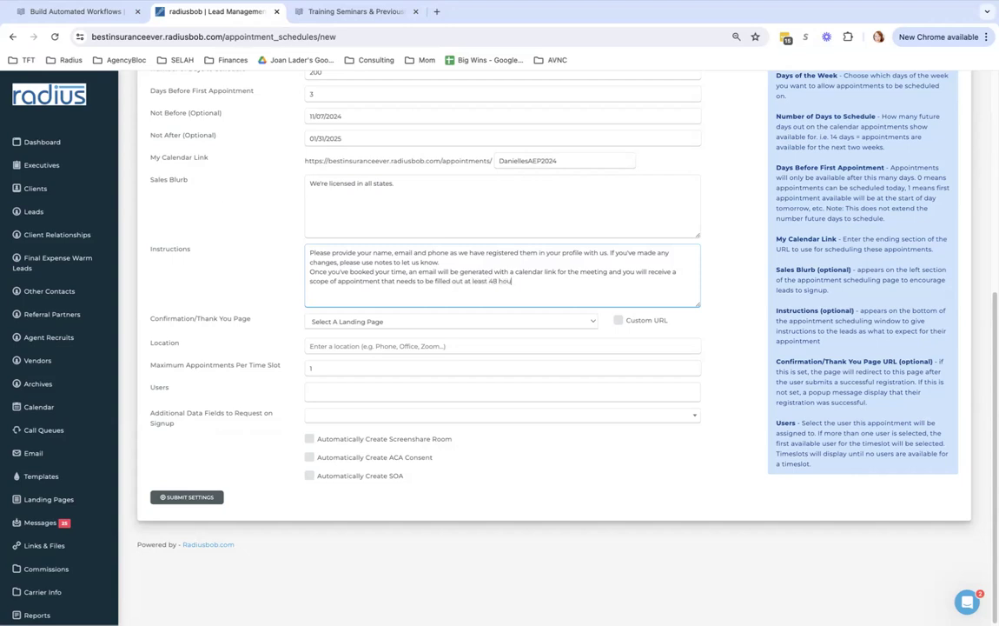
text(rs prior to our meeting.)
Set the Confirmation/Thank You Page to the Meeting Confirmation landing page
click(528, 326)
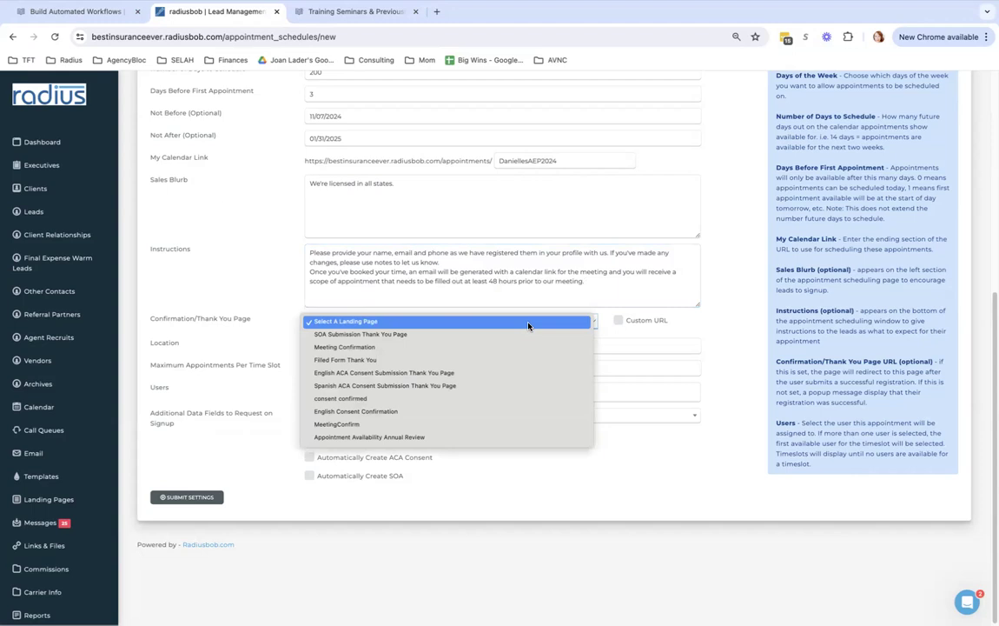
click(515, 345)
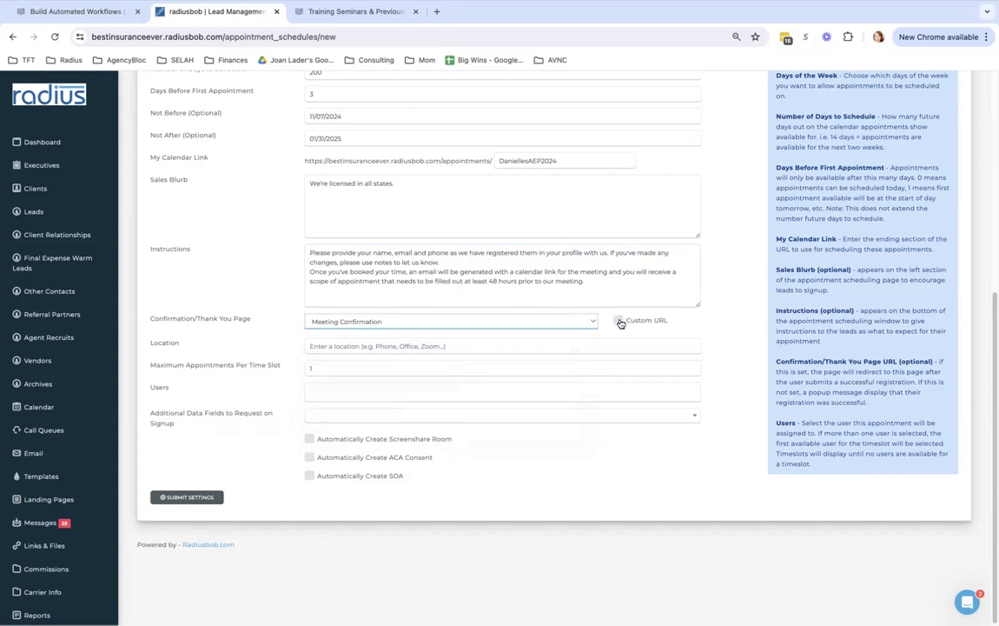
click(619, 321)
click(537, 320)
text(https://)
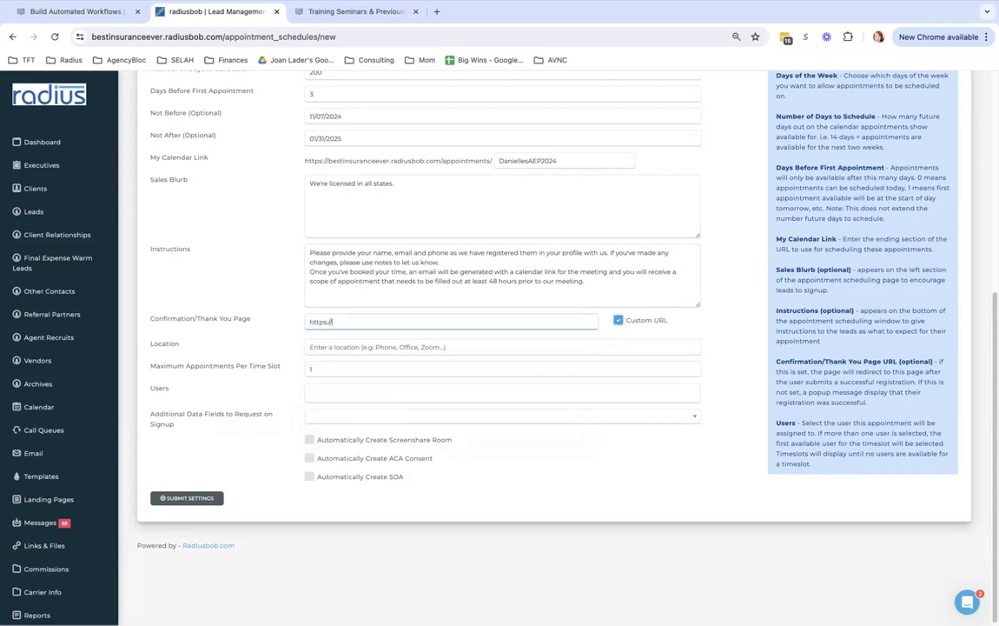
text(www.website.com/thankyou)
click(618, 319)
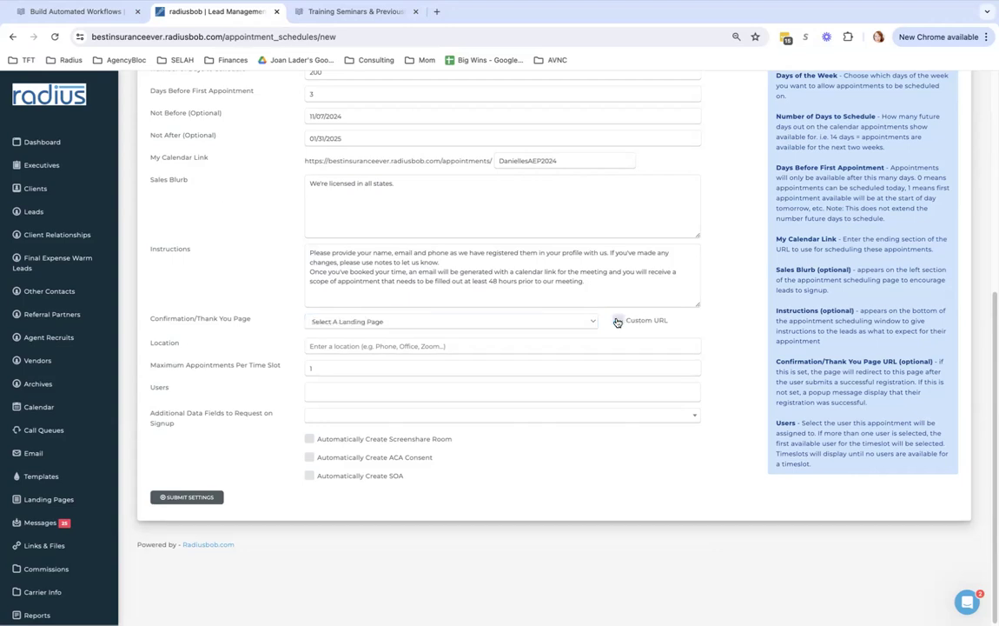
click(533, 321)
click(530, 348)
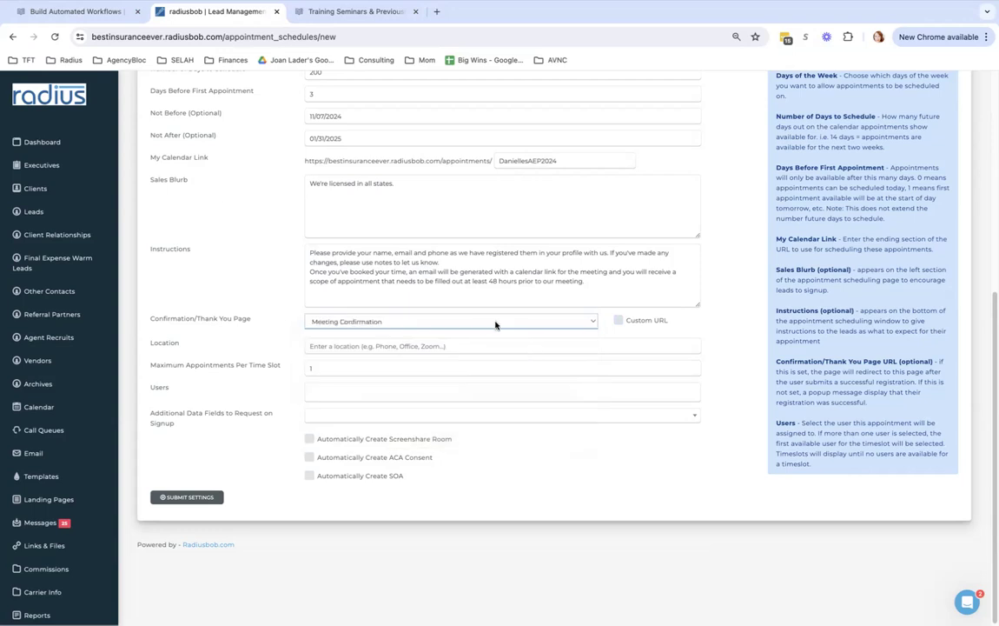
Set the location to Phone and append _Phone to My Calendar Link
click(397, 346)
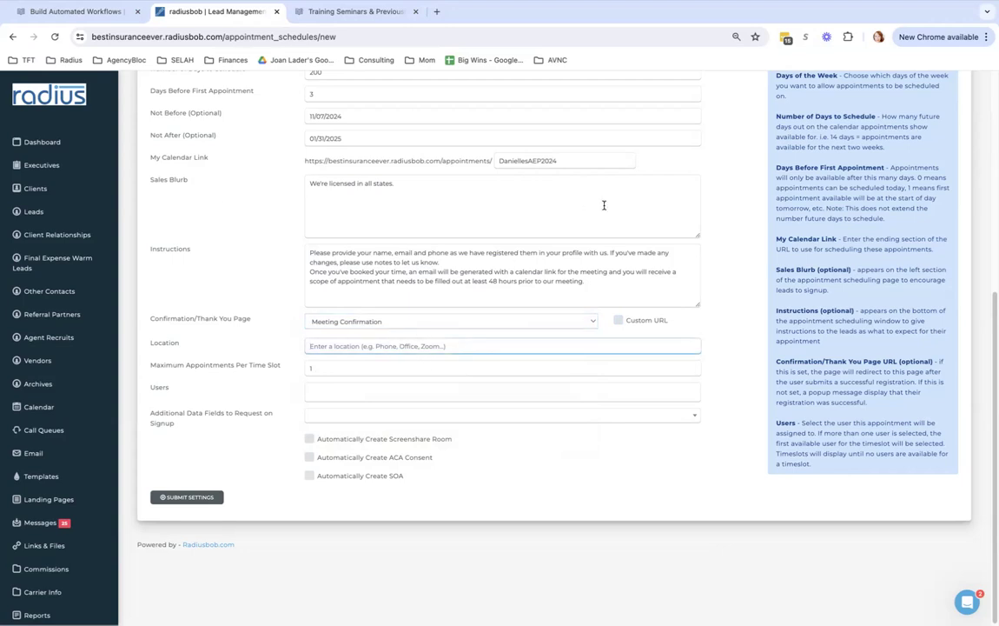
text(Phone)
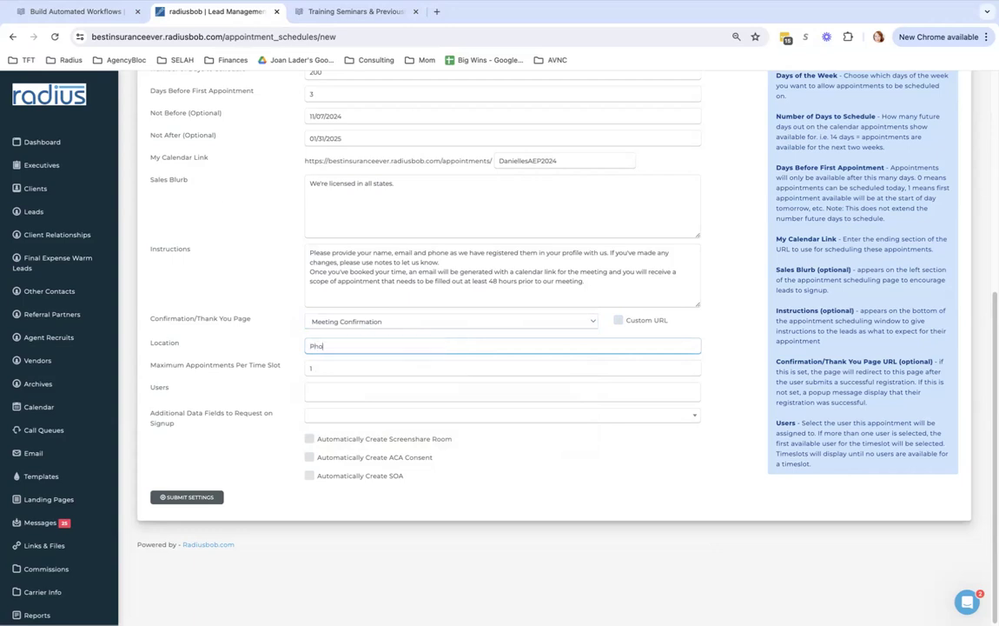
click(604, 163)
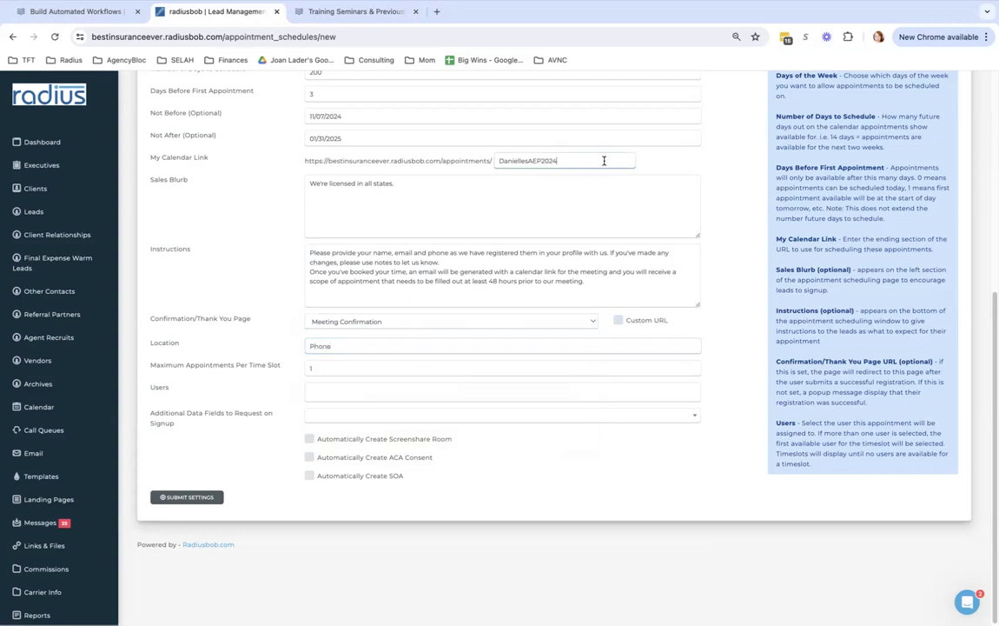
text(_Phone)
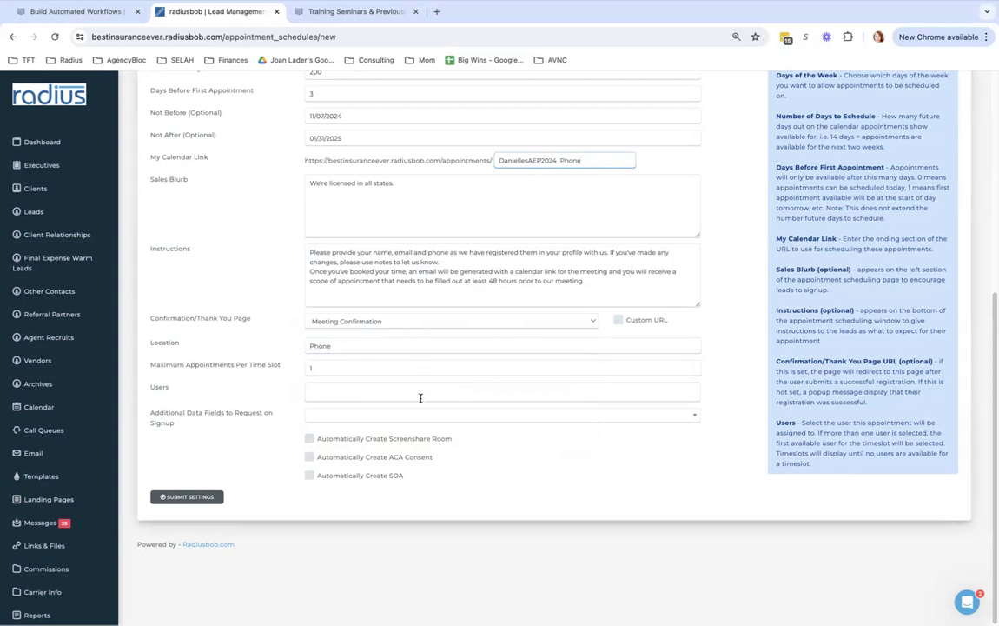
Set Maximum Appointments Per Time Slot to 1
click(322, 368)
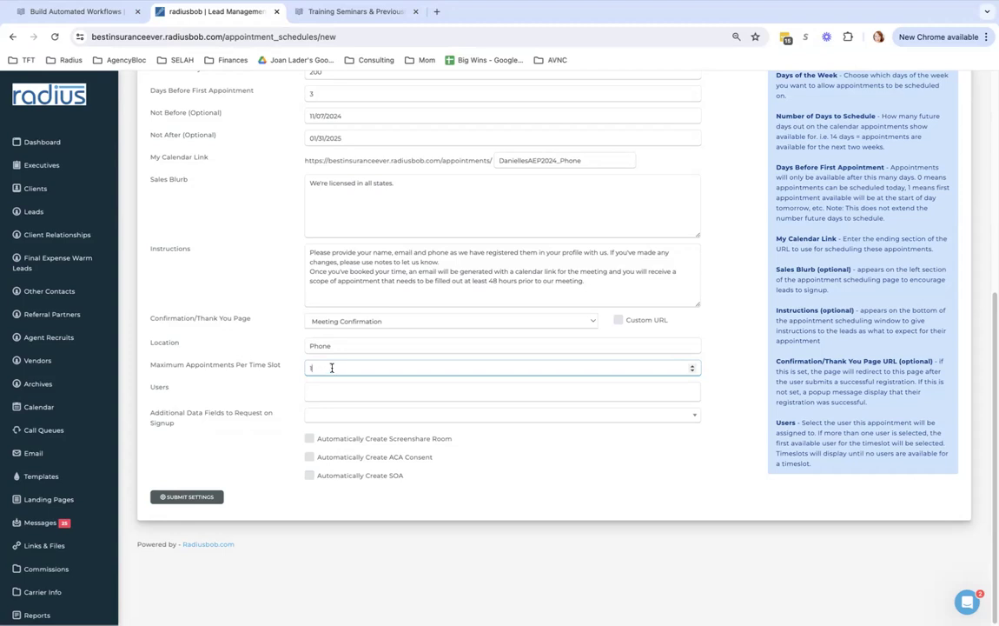
key(BackSpace)
text(75)
drag(349, 374, 274, 371)
text(1)
Open the Users dropdown to choose the schedule's assigned user
click(338, 394)
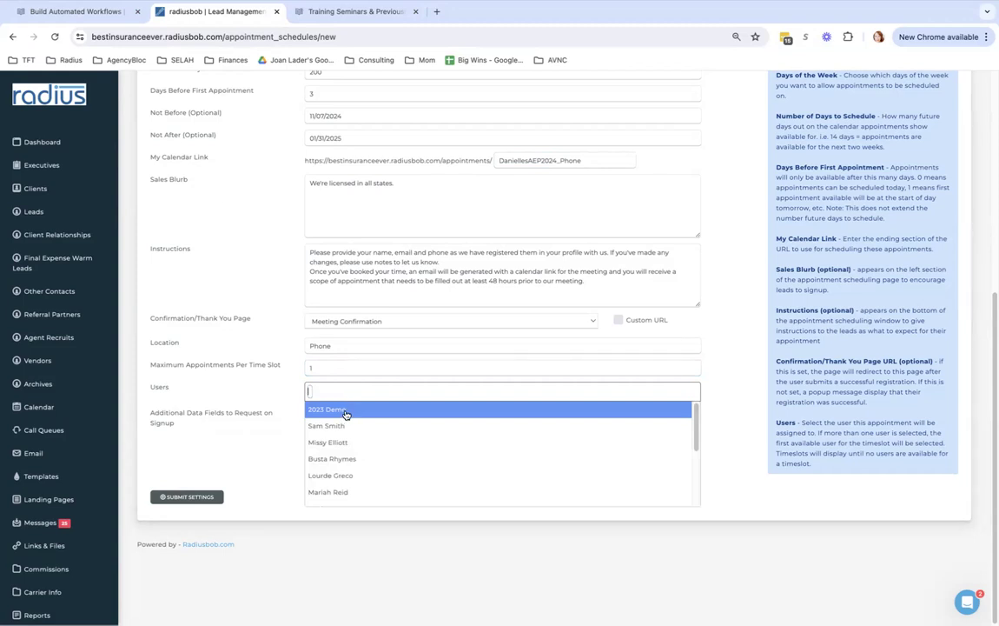
click(248, 446)
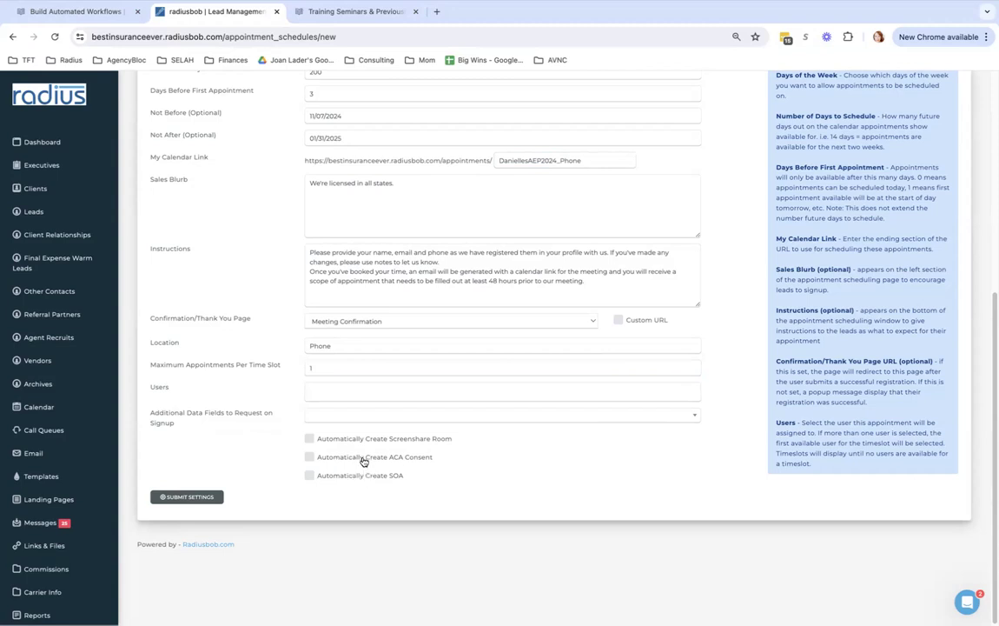
click(340, 393)
Assign the 2023 Demo user and add Prior Insurance and Plan Requested as signup fields
click(339, 424)
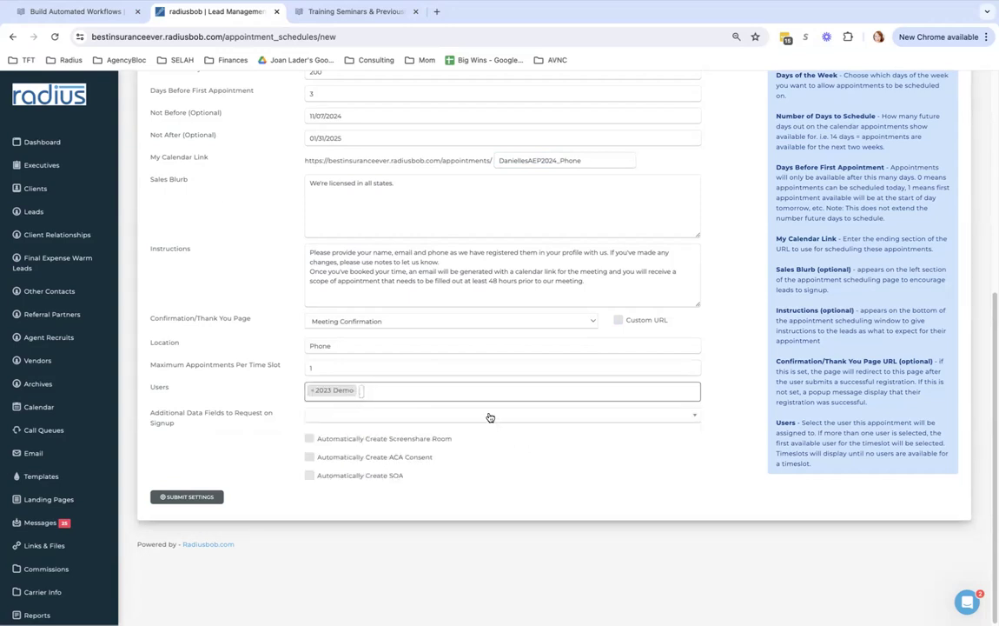
click(410, 422)
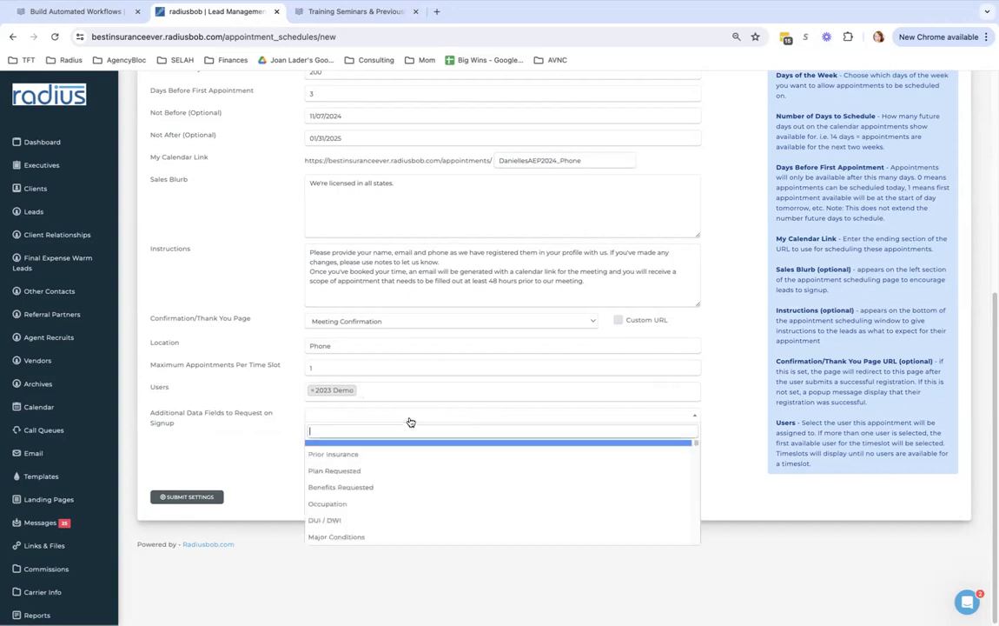
click(409, 453)
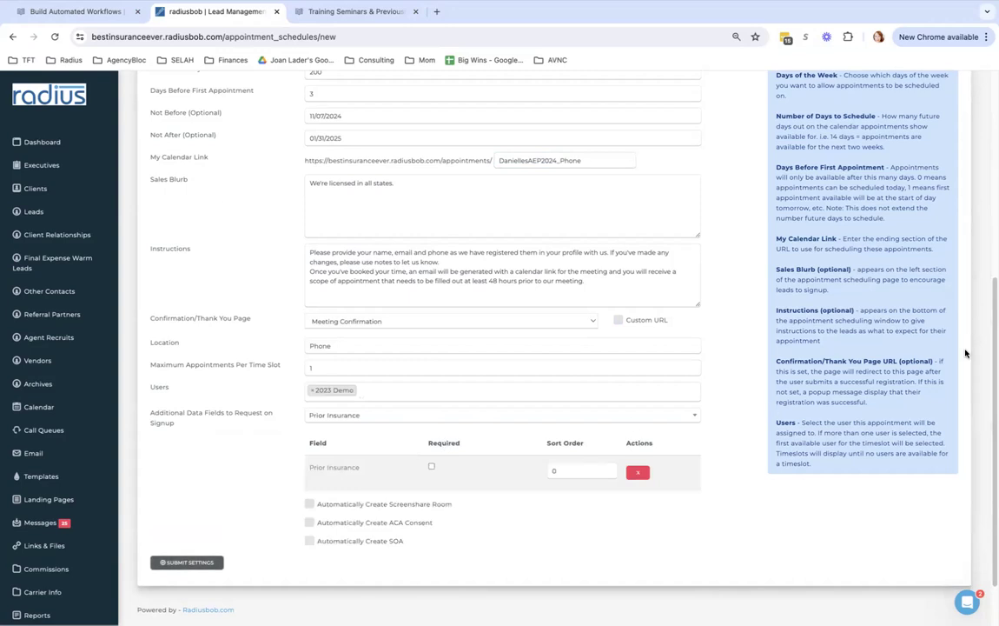
scroll(981, 404, down, 2)
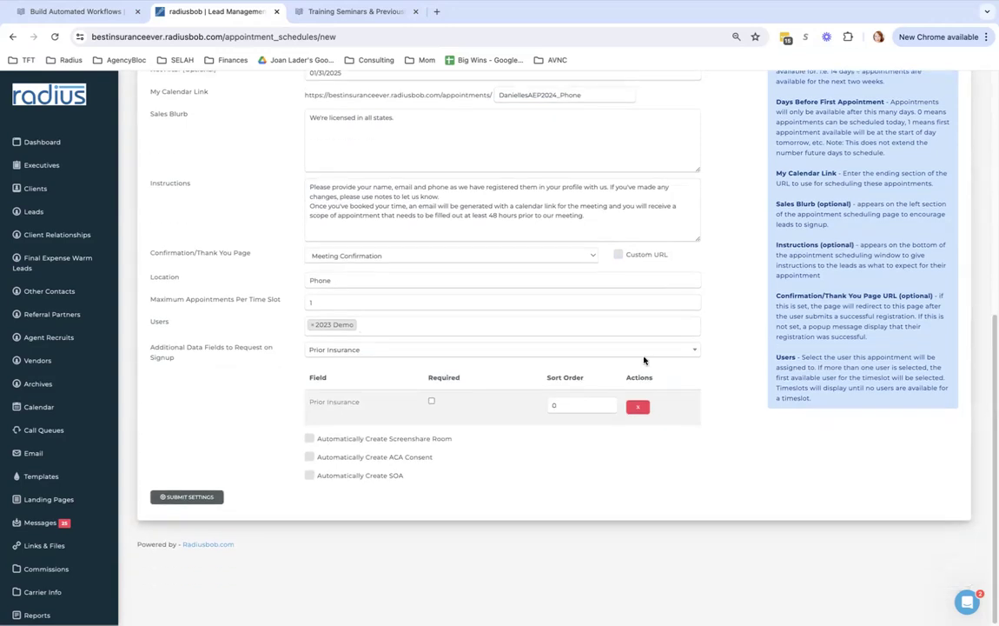
click(640, 351)
click(531, 406)
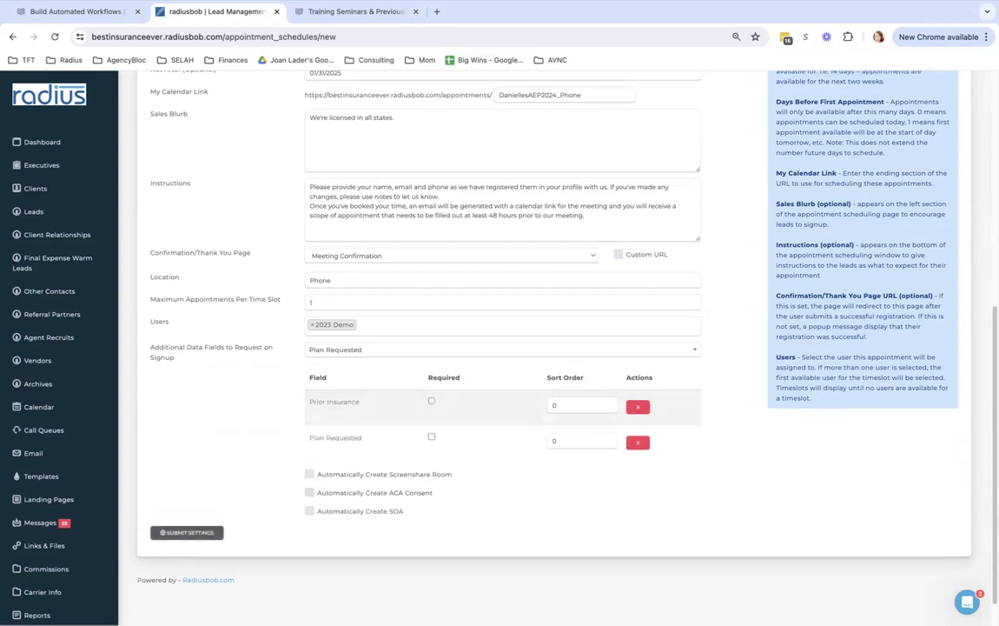
scroll(836, 293, down, 1)
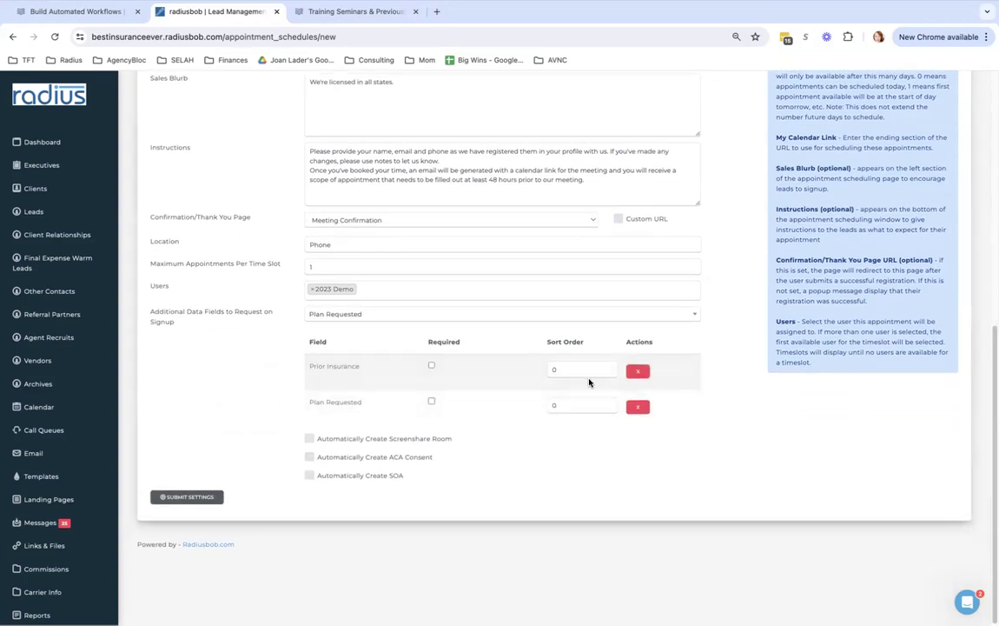
Give Prior Insurance sort order 1 and Plan Requested sort order 2
drag(577, 370, 531, 370)
text(1)
double_click(555, 404)
text(2)
drag(439, 458, 317, 462)
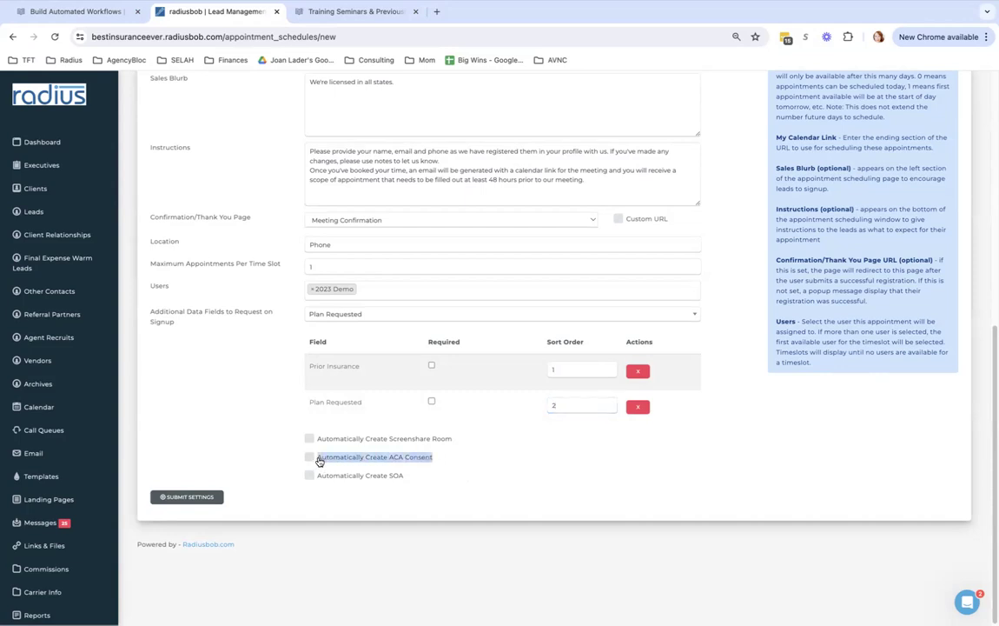
Turn on Automatically Create SOA with 2023 Demo as the agent
click(425, 473)
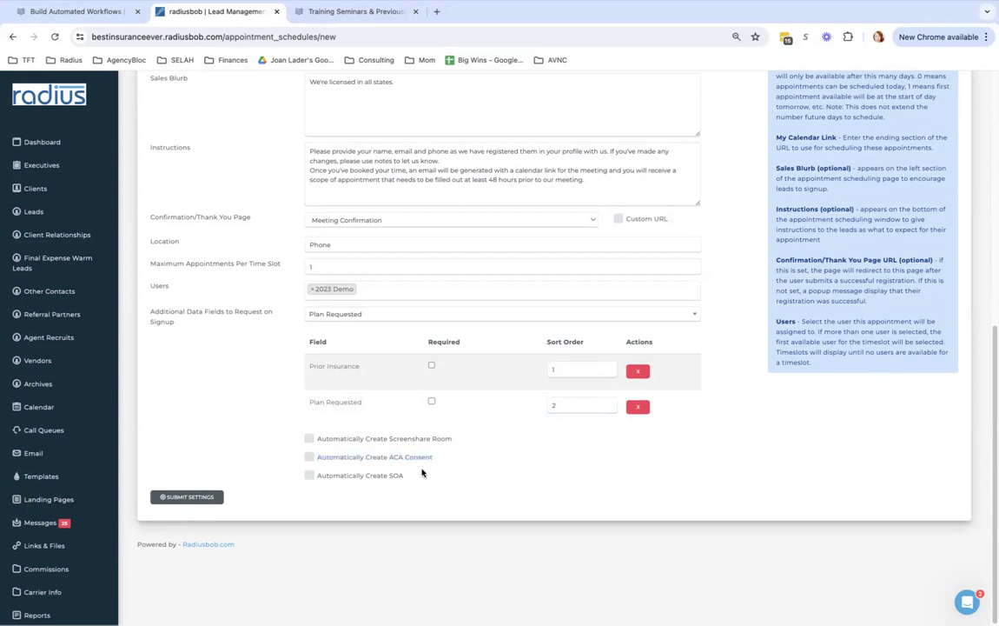
click(310, 475)
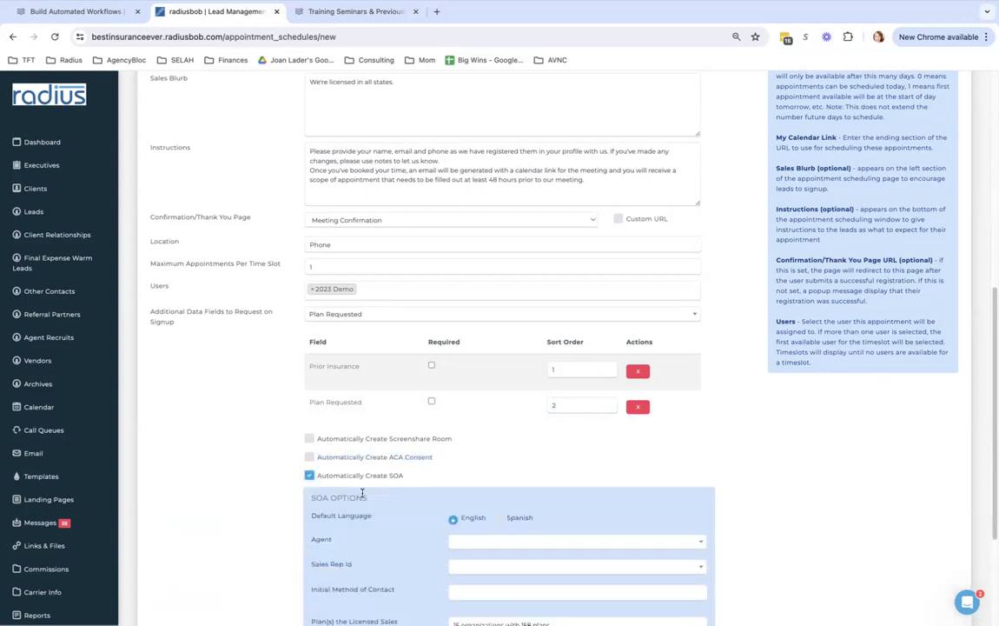
scroll(969, 435, down, 3)
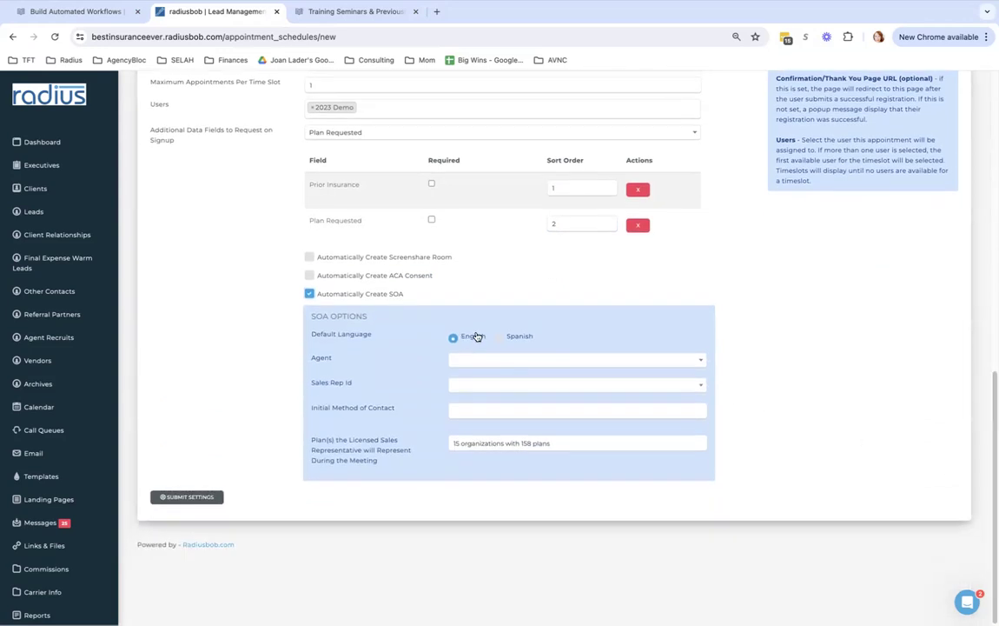
click(483, 362)
click(481, 398)
Set the SOA sales rep id to NPN and initial contact method to 'online scheduling'
click(531, 387)
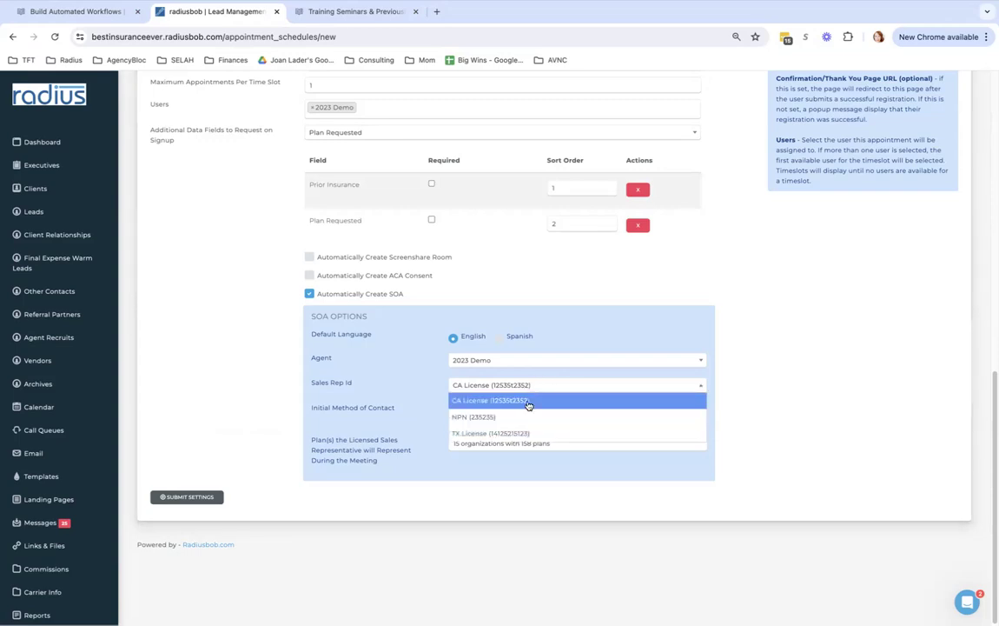
click(527, 416)
click(509, 411)
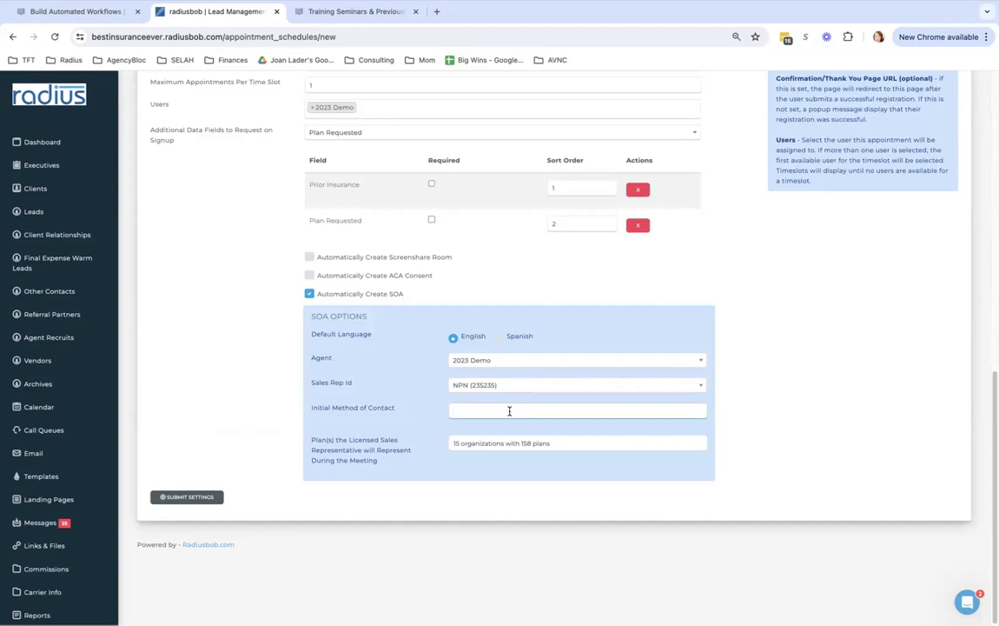
text(online scheduling)
drag(562, 444, 457, 426)
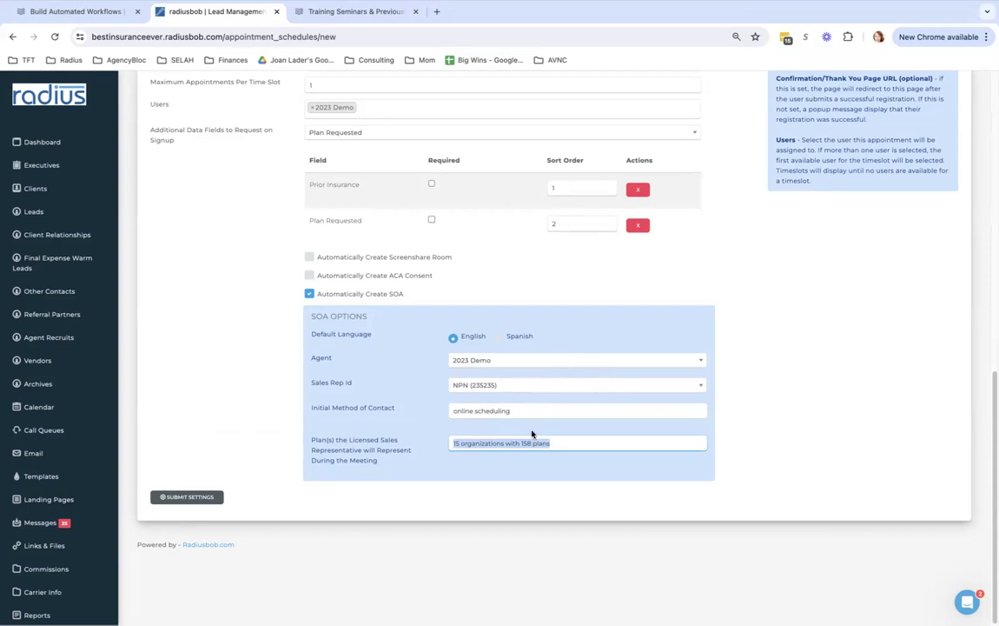
Replace the plans text with a note on confirming plans after checking zip and county, then submit
click(557, 443)
drag(557, 442, 444, 437)
text(I will confirm the number of plans and orga)
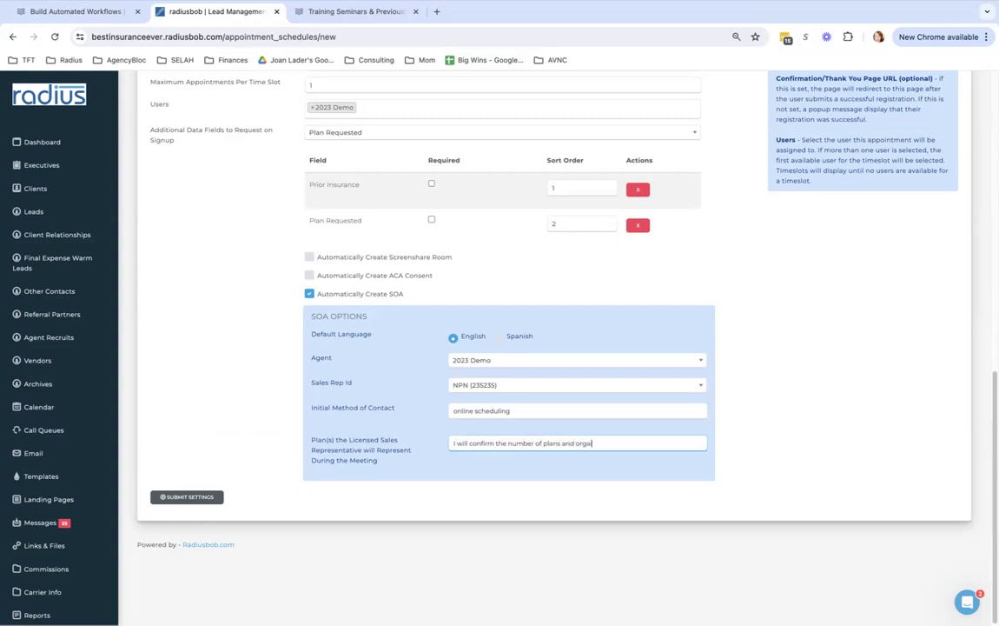
text(inzations I represent once I have confirm)
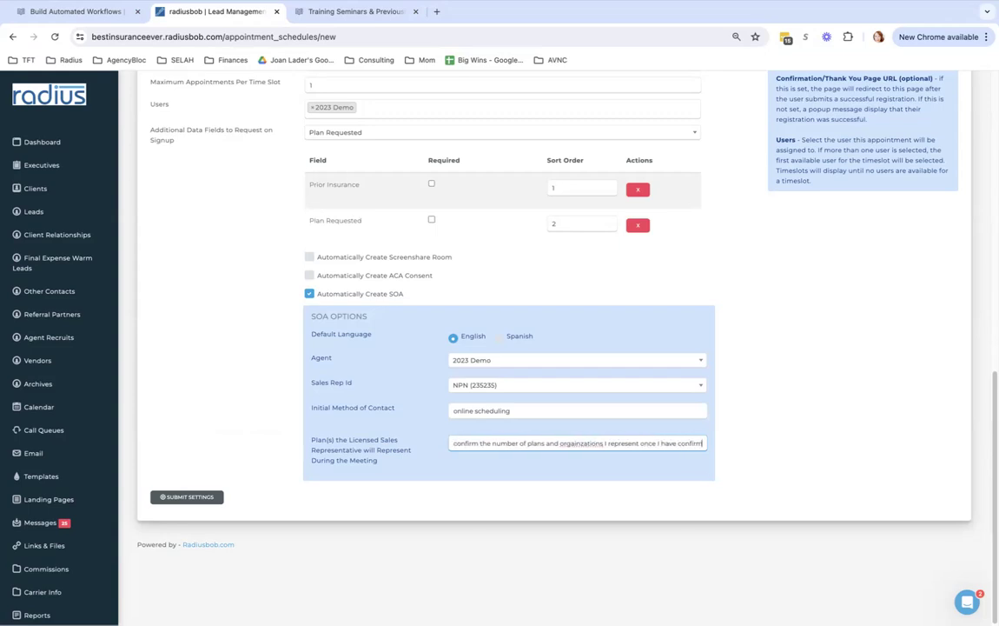
text(ed your zip cod)
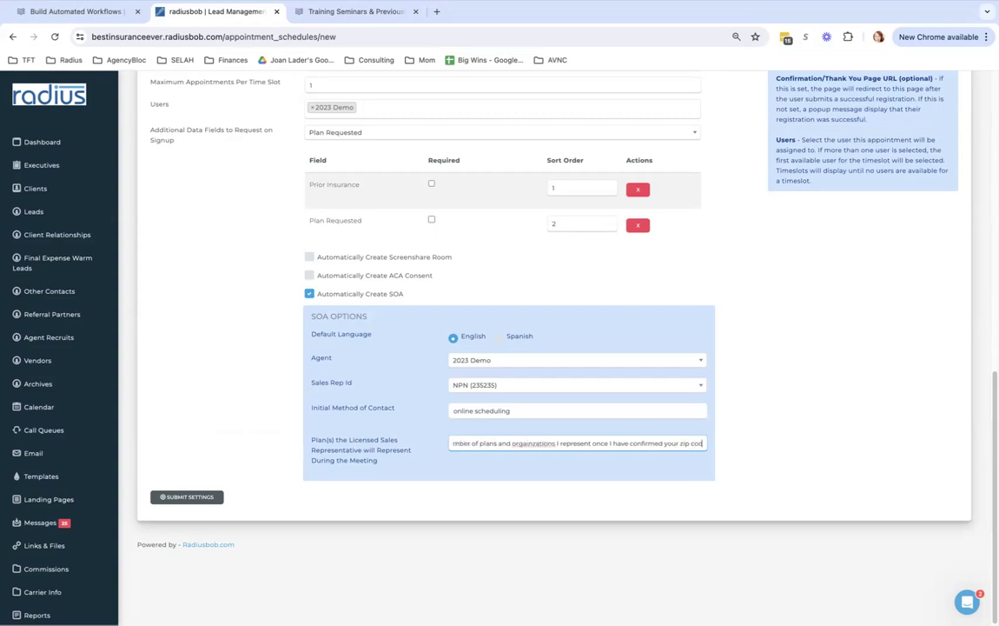
text(e and county. I)
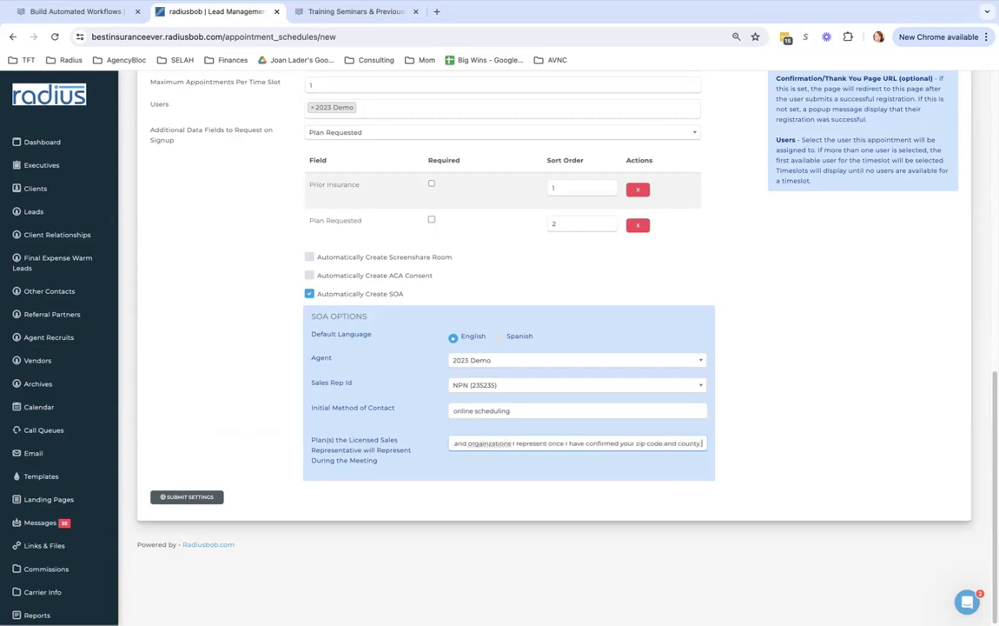
text( represent)
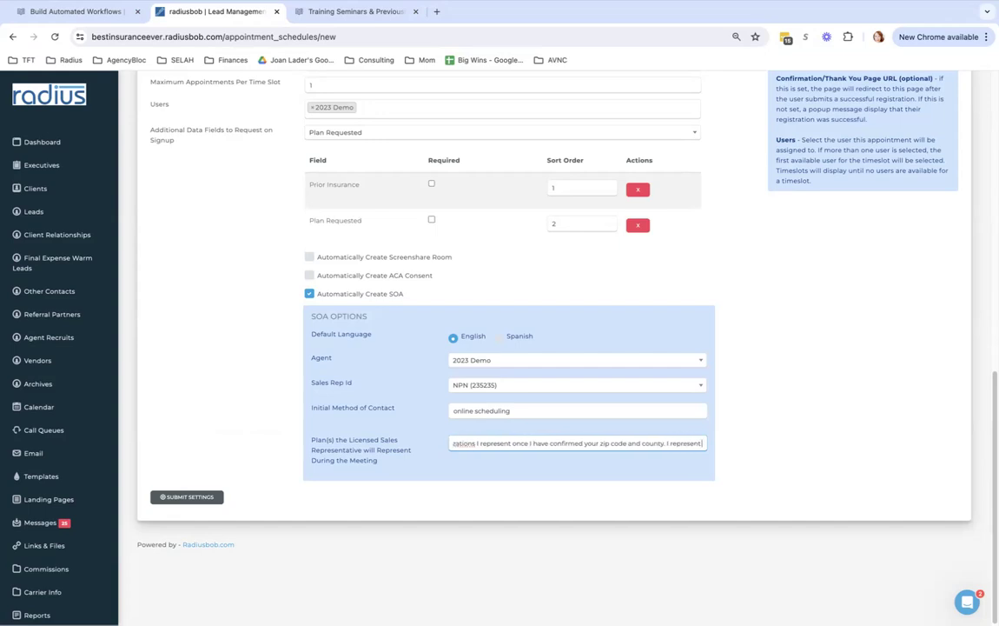
text( 50 carriers with 1000 plans in AZ)
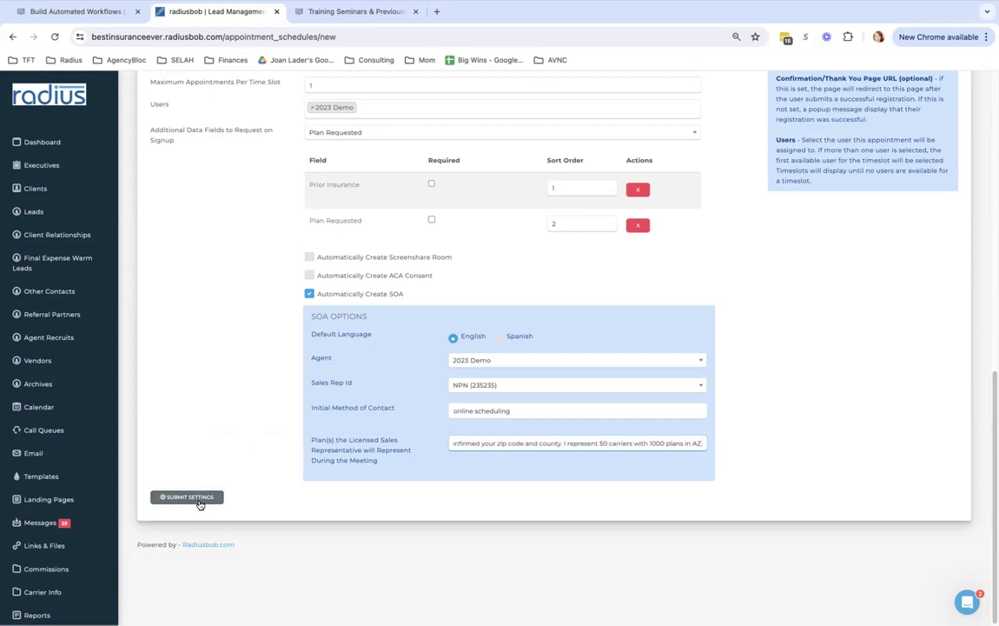
text(.)
click(187, 498)
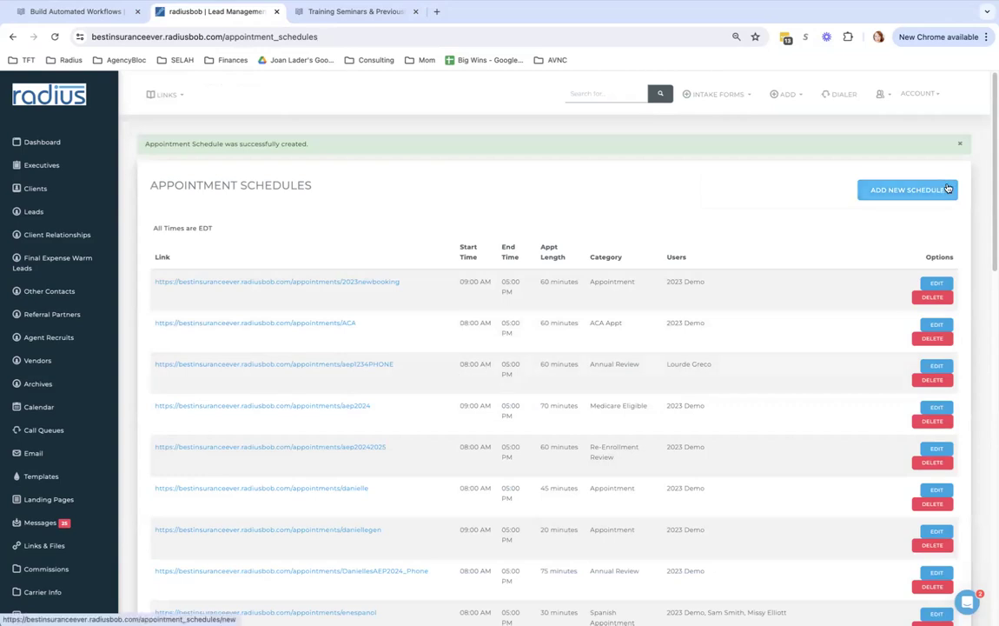
Open the AEP2024_Phone booking page and check its licensing blurb and time zone note
drag(432, 570, 154, 571)
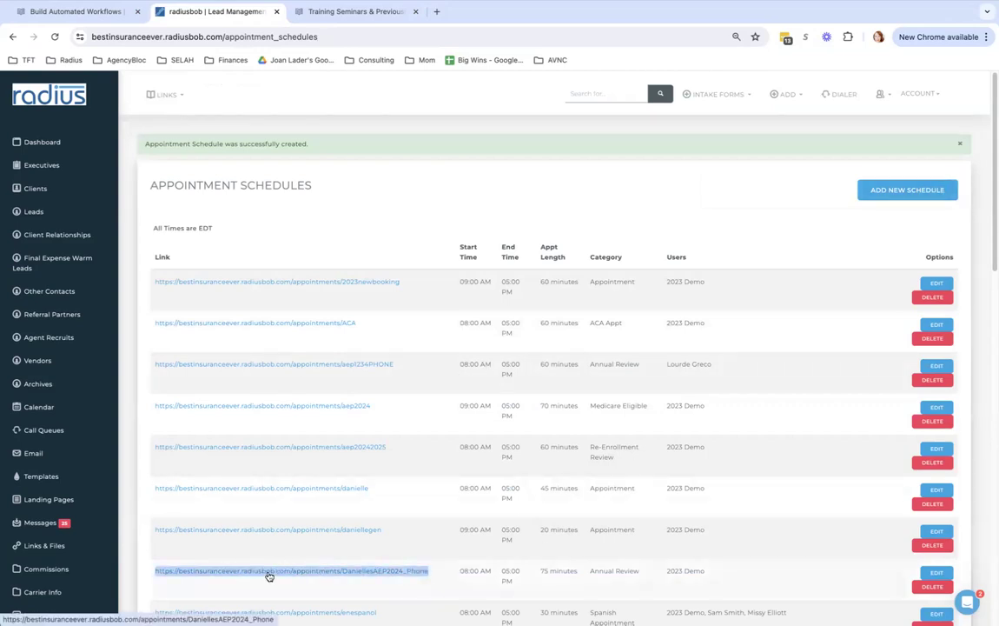
click(270, 573)
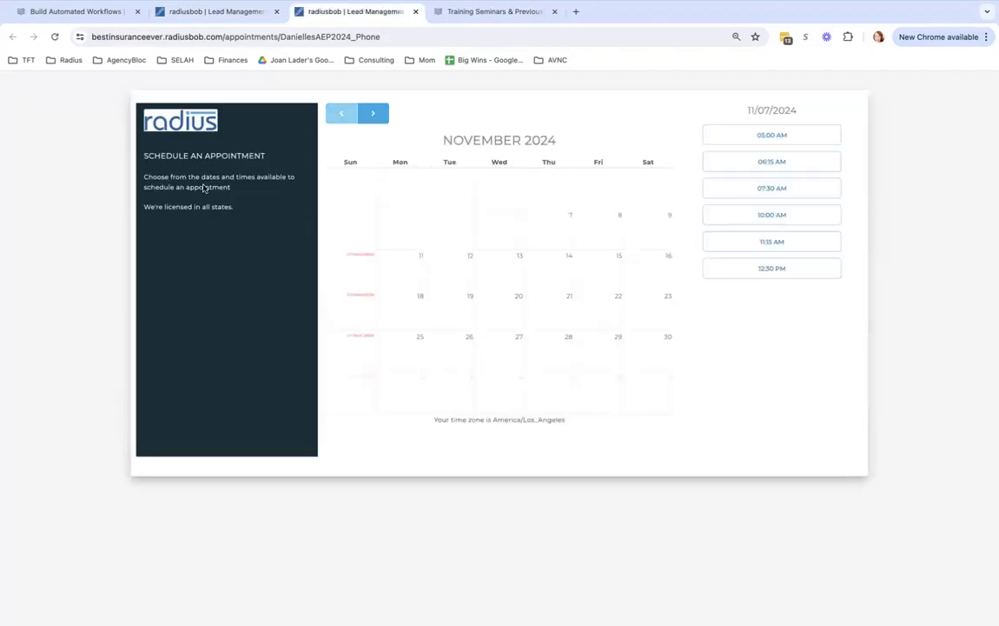
drag(259, 212, 142, 208)
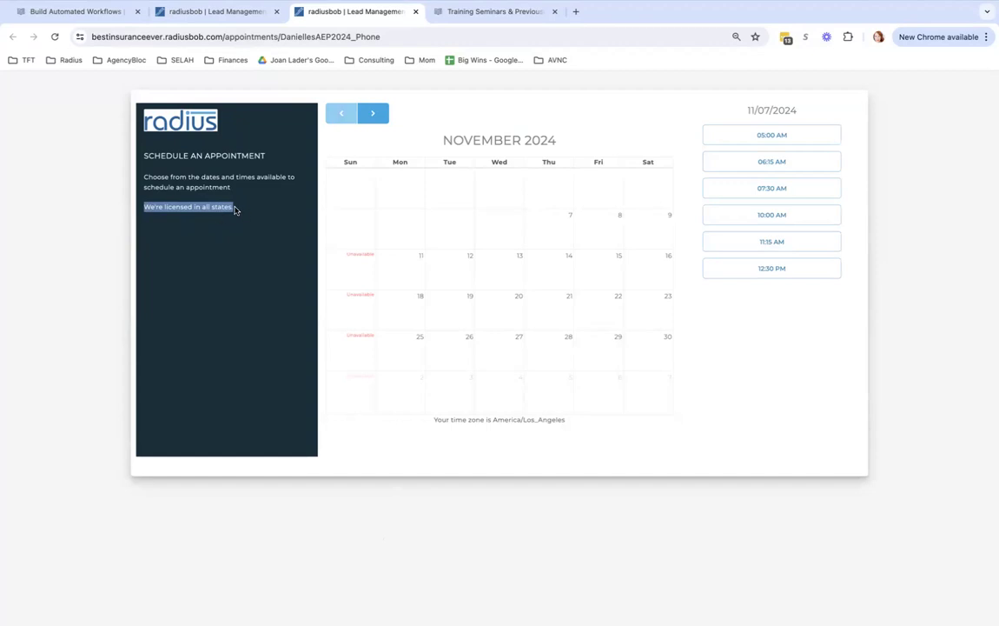
drag(234, 212, 149, 208)
drag(575, 422, 431, 423)
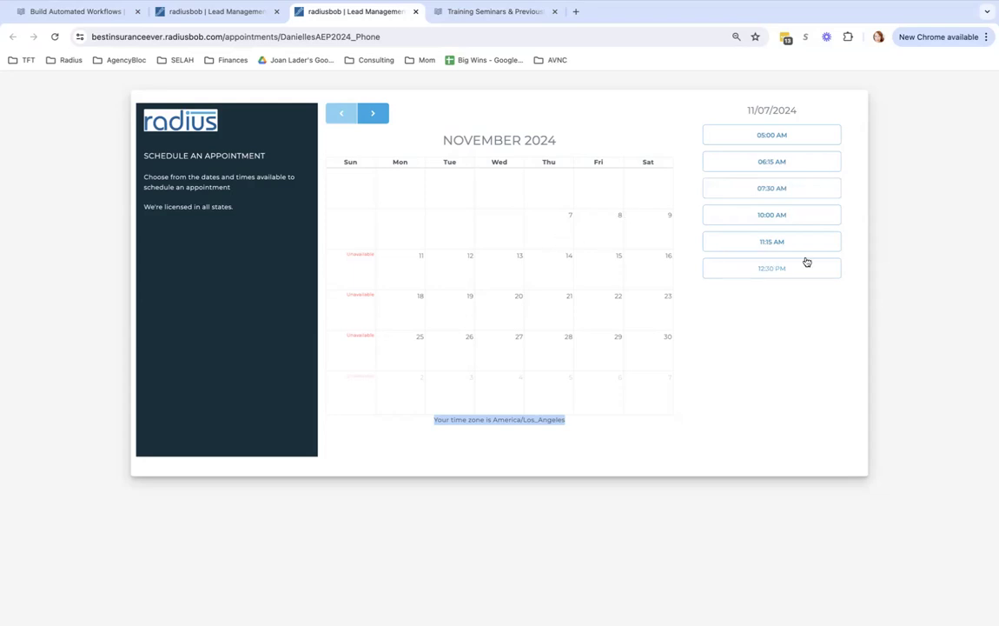
Pick the 08:45 AM slot on November 14, 2024 and enter the test contact's name, email and phone
click(567, 268)
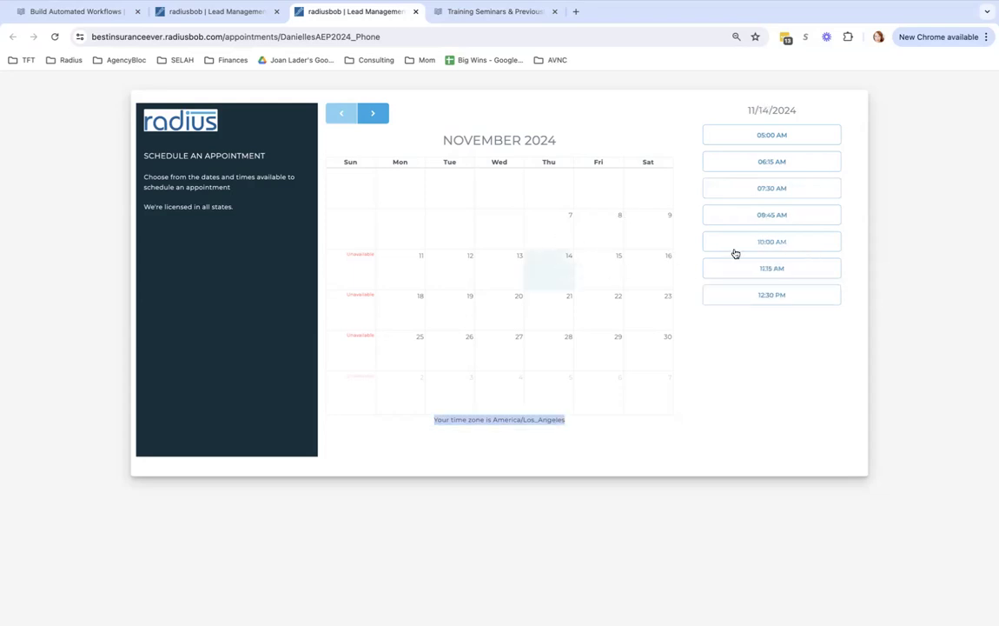
click(792, 213)
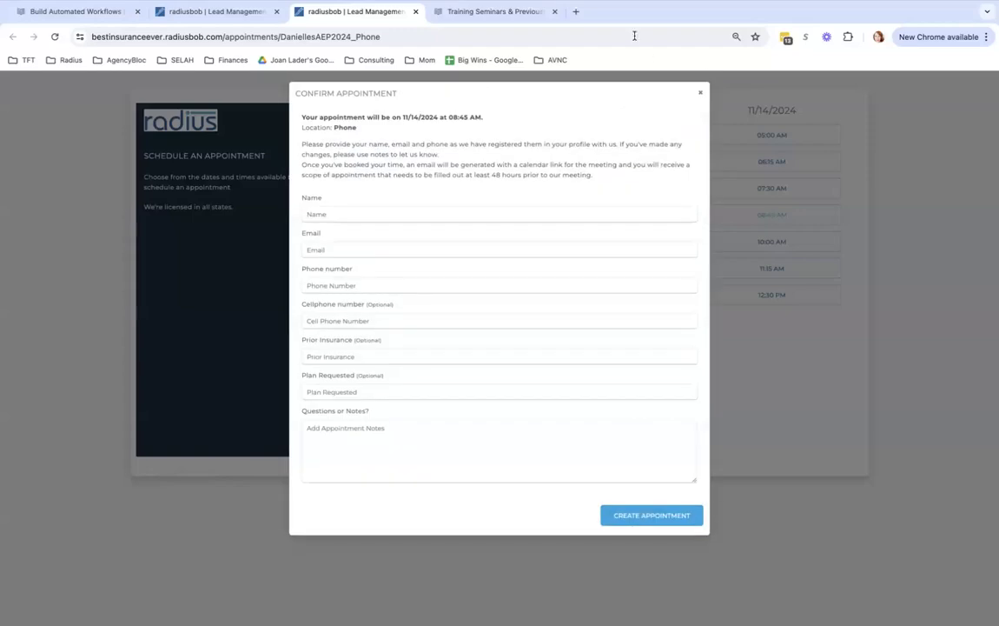
click(391, 214)
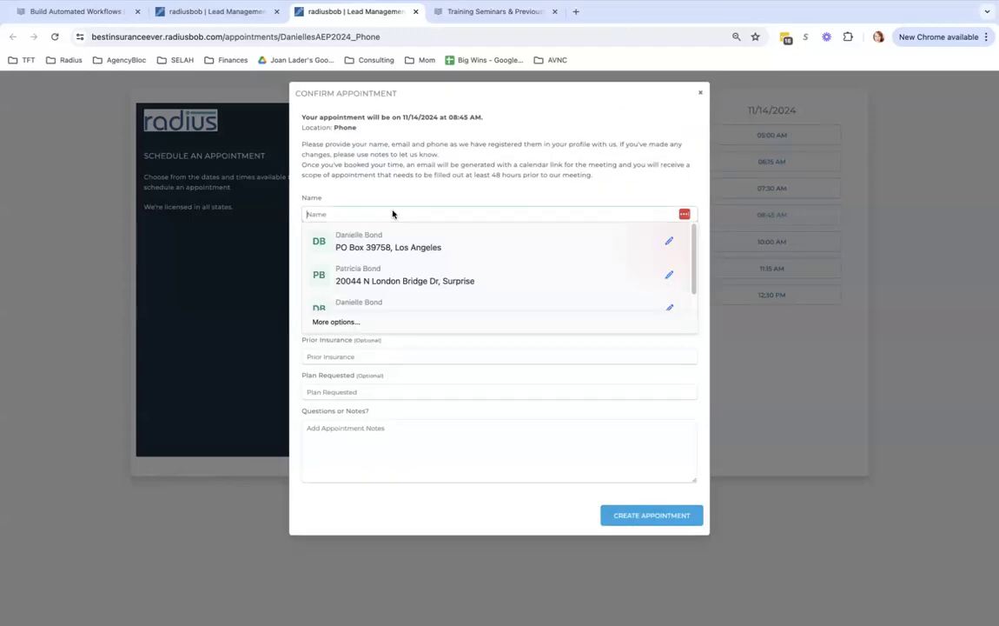
text(Daniell)
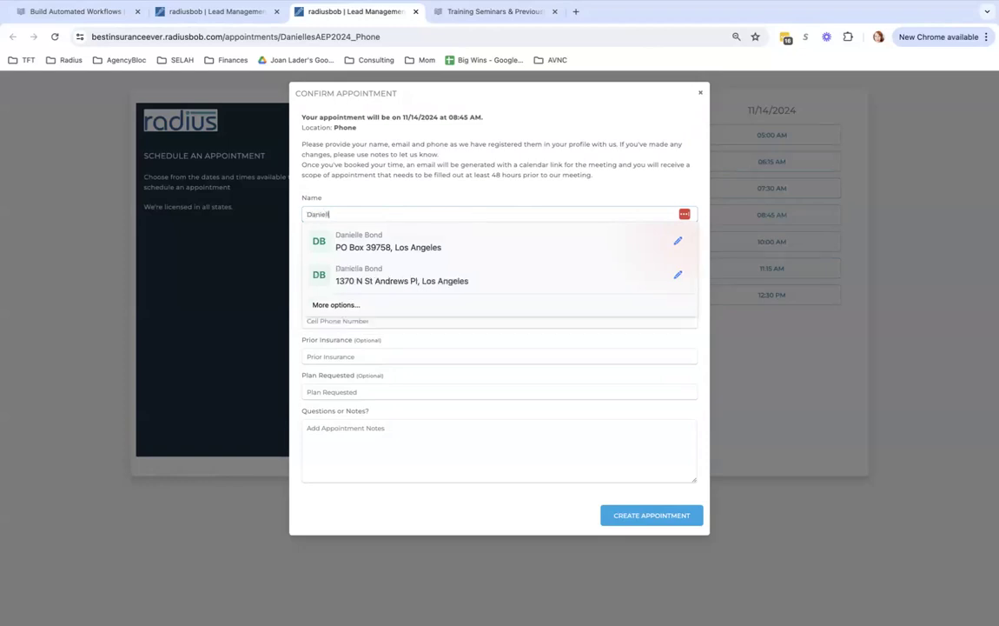
text(e Text)
key(Tab)
text(e)
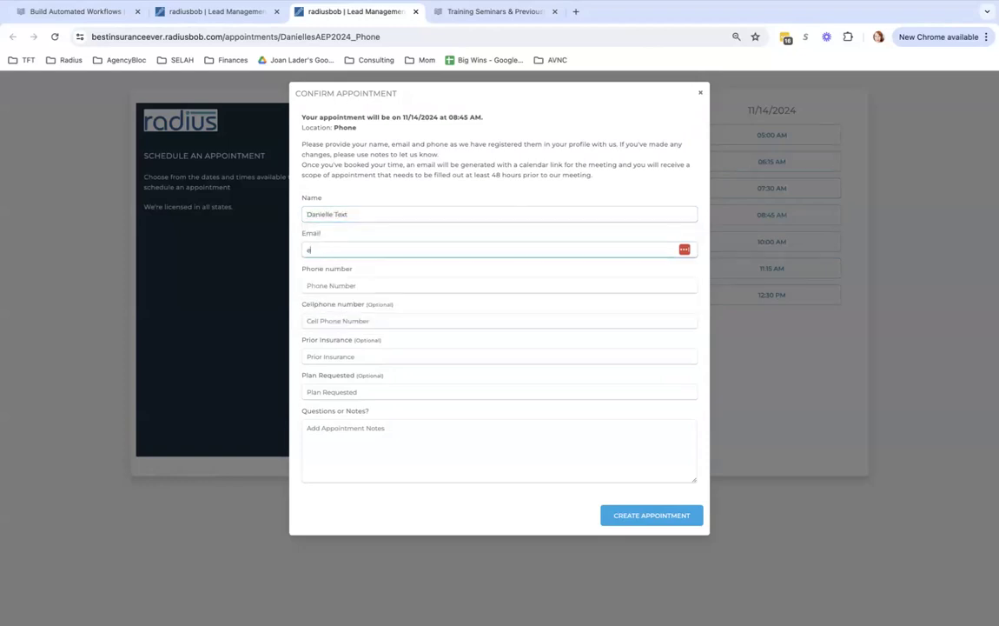
text(mail@email.com)
key(Tab)
text(12)
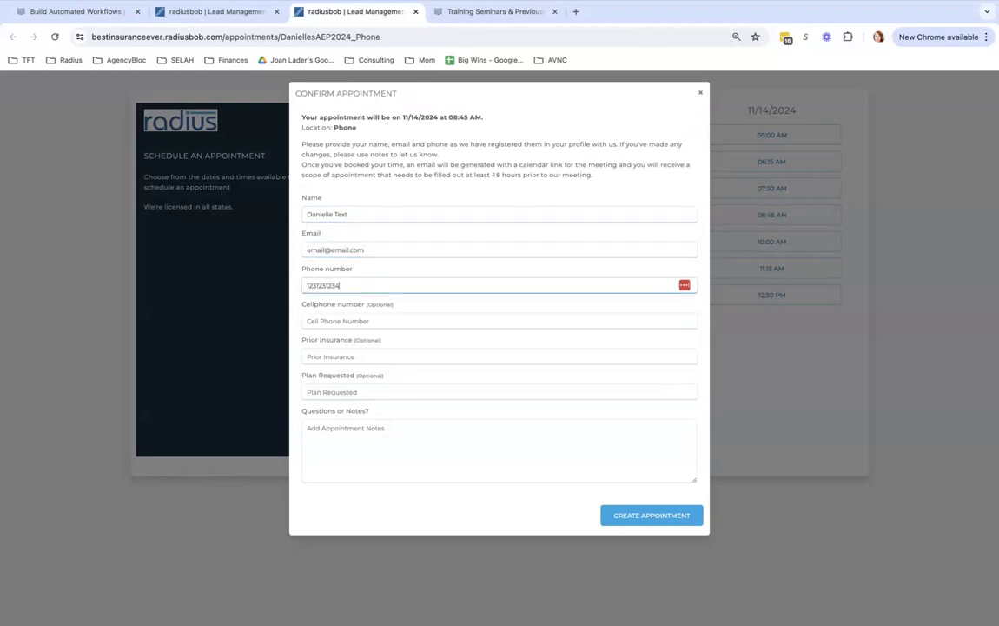
key(Tab)
Fill in prior insurance UHC and plan Silver or better, then create the appointment
click(403, 354)
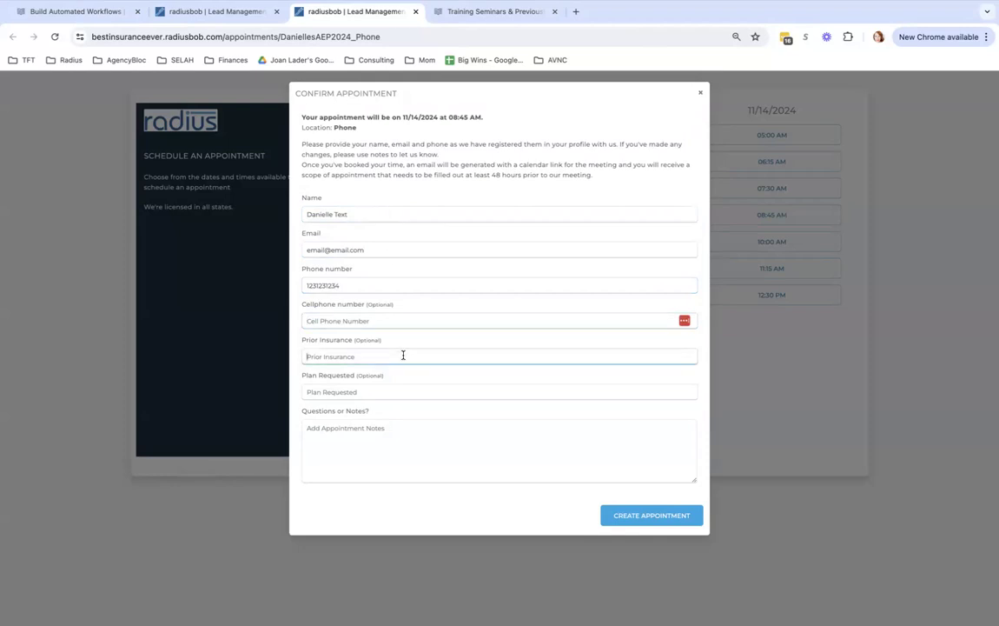
text(L)
text(HC)
key(Tab)
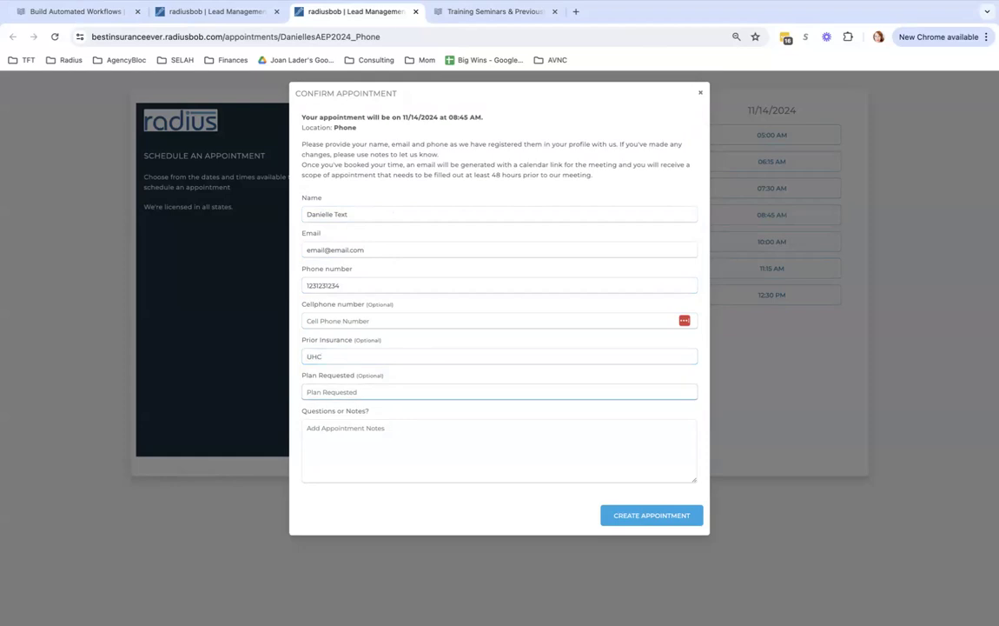
text(Silver or better)
click(657, 516)
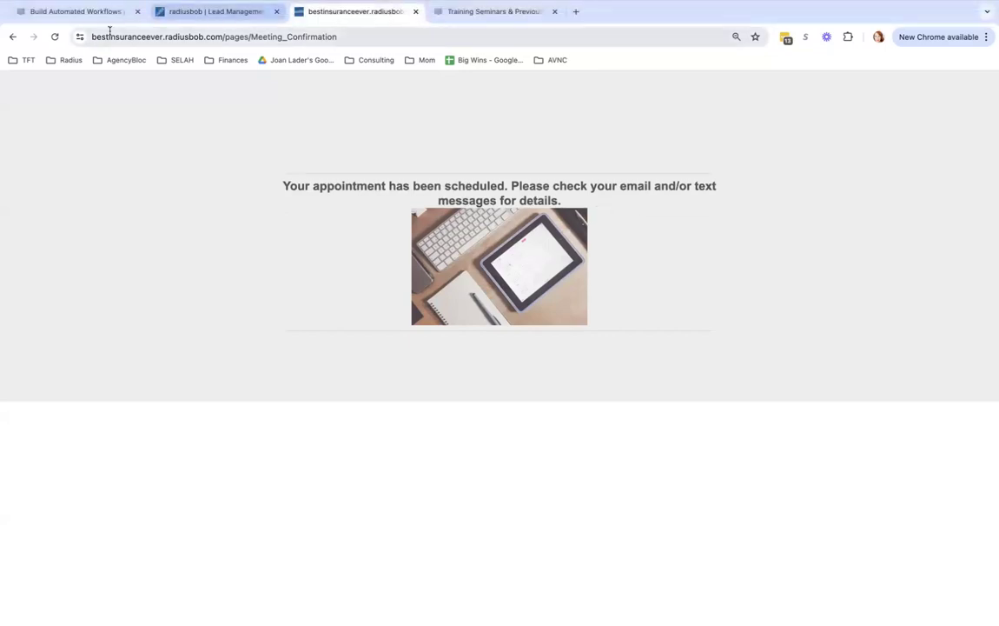
Copy the meeting-confirmation page's full URL, then close the bestinsuranceever preview tab
drag(91, 36, 316, 29)
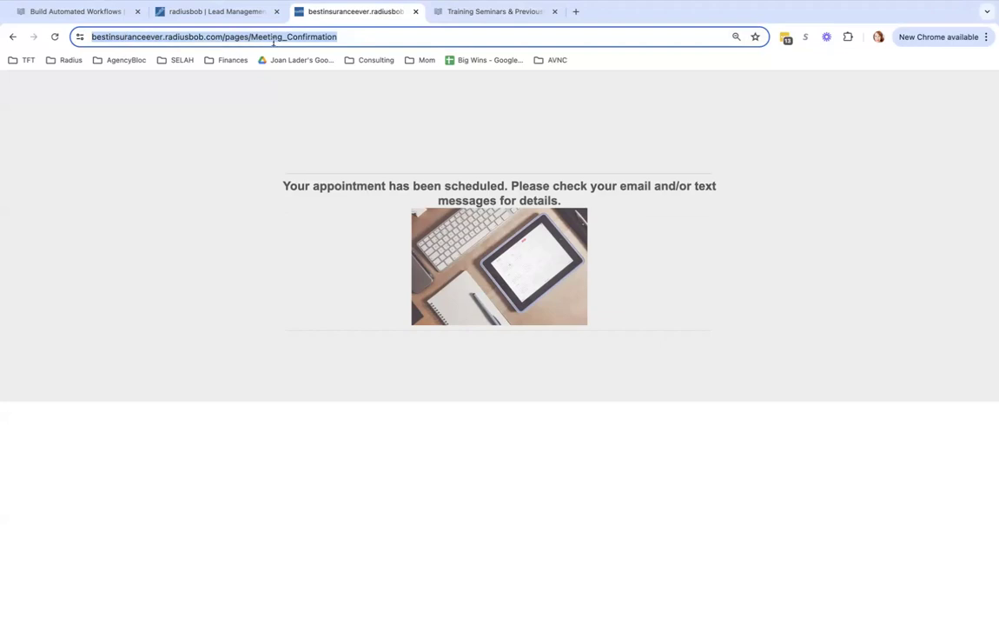
click(355, 37)
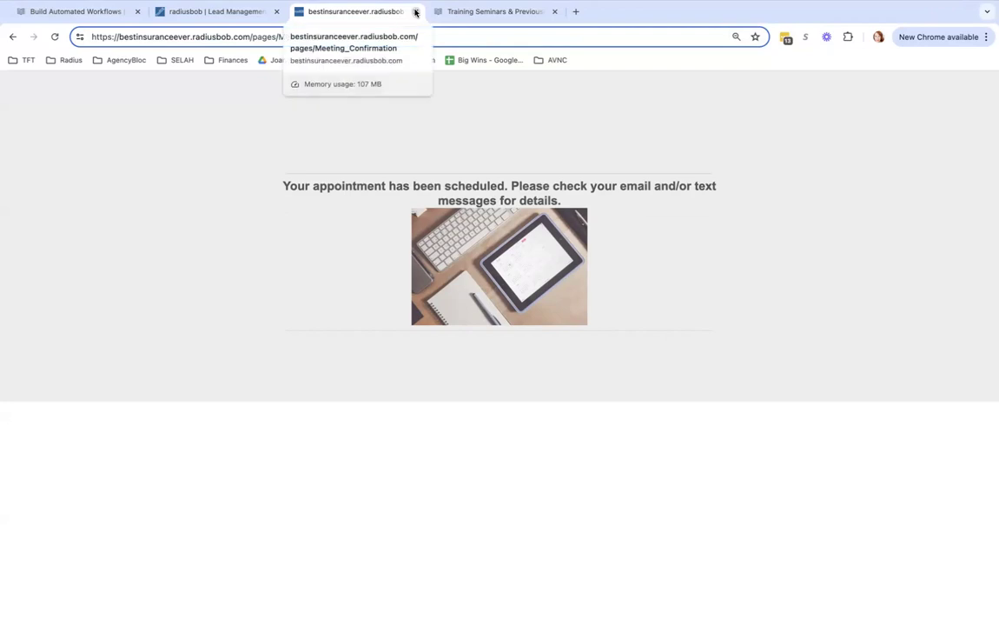
click(218, 32)
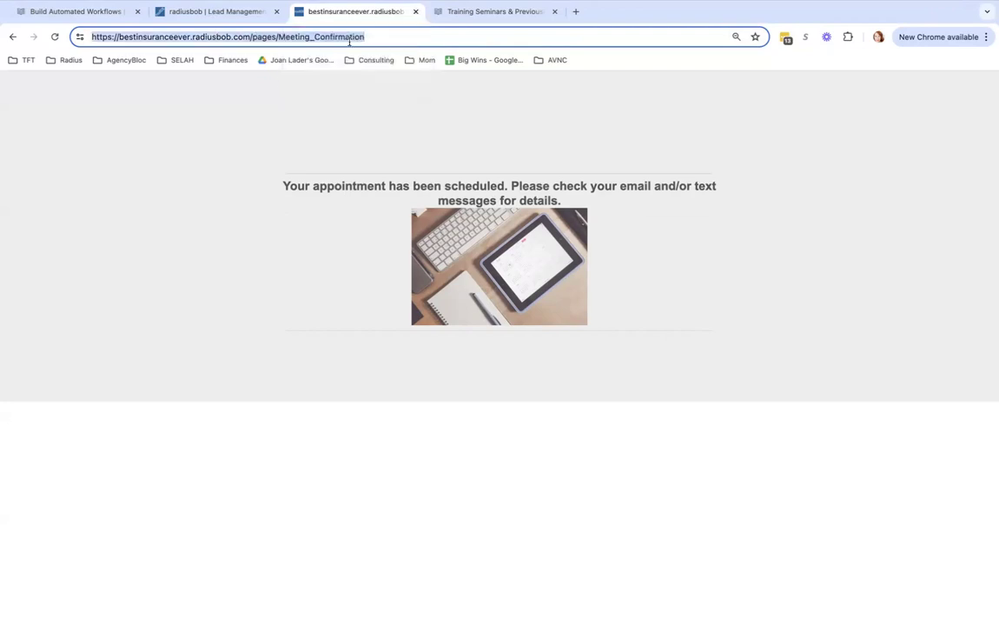
click(415, 12)
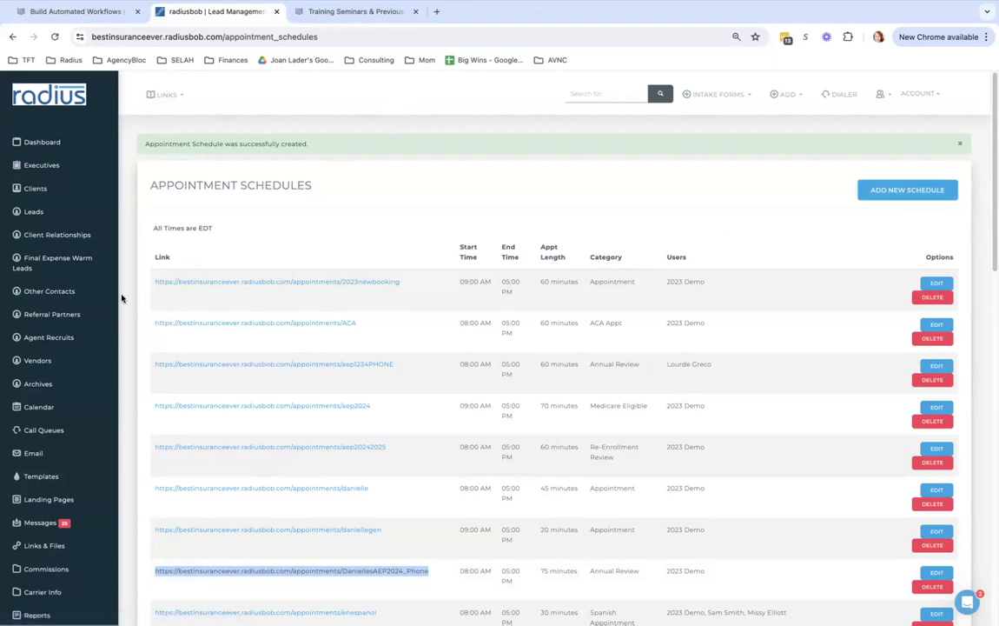
Filter Settings for 'remind' and open the Appointment Reminders notices
drag(113, 301, 131, 472)
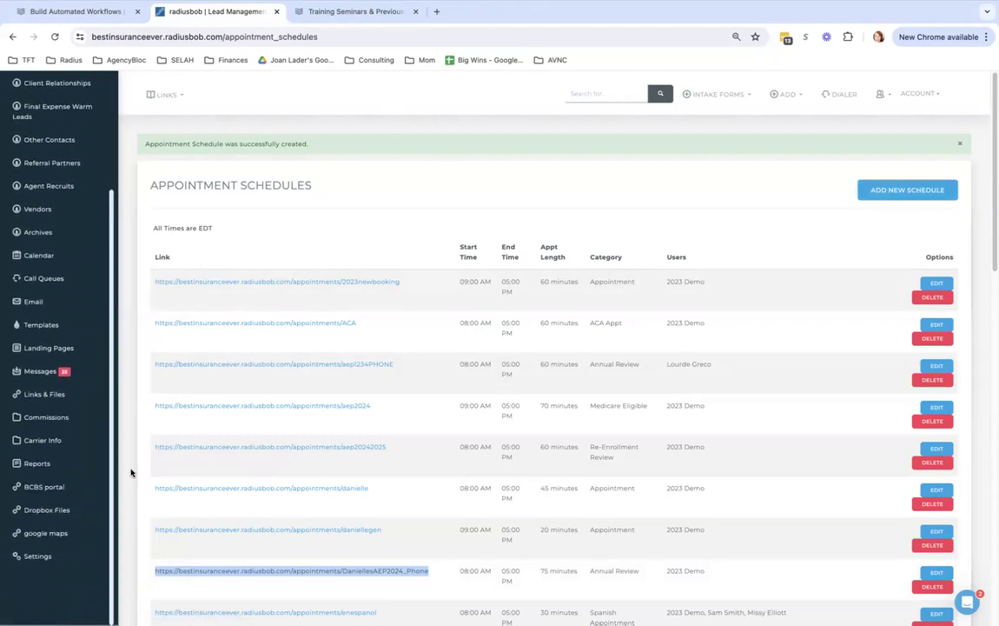
click(43, 559)
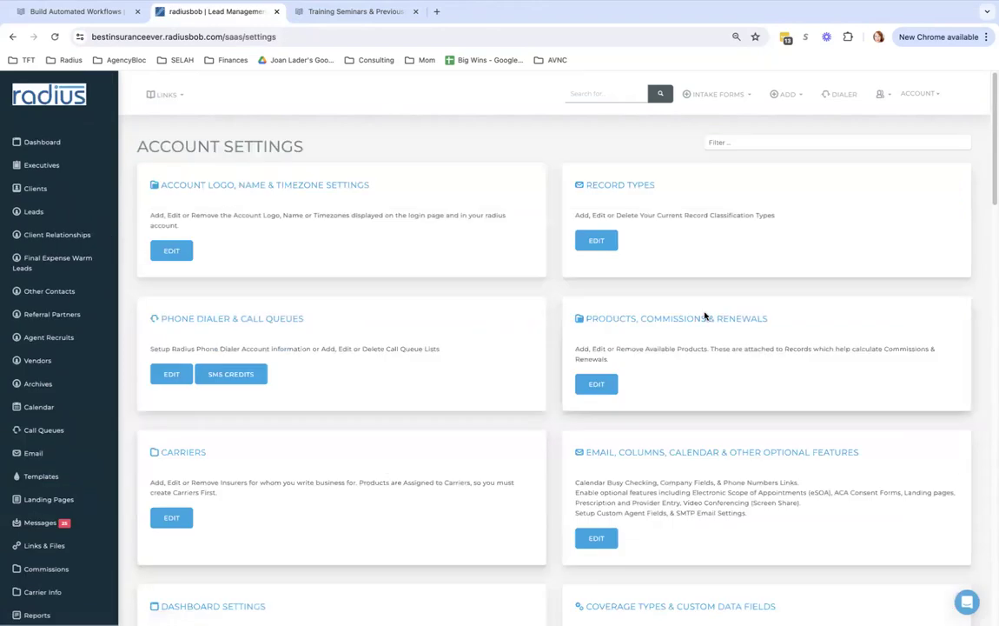
click(763, 141)
text(reminder)
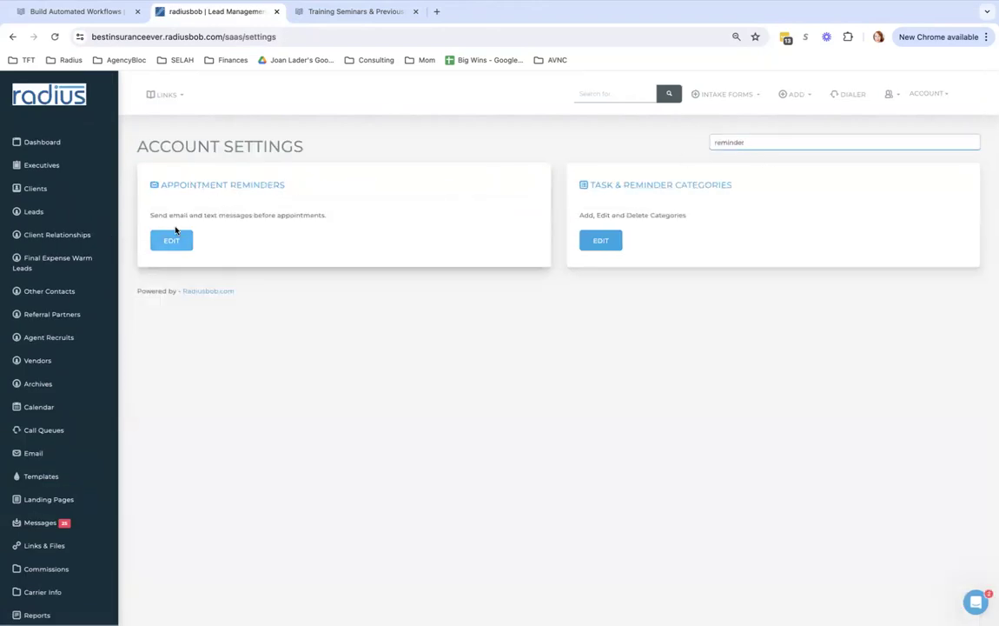
click(170, 242)
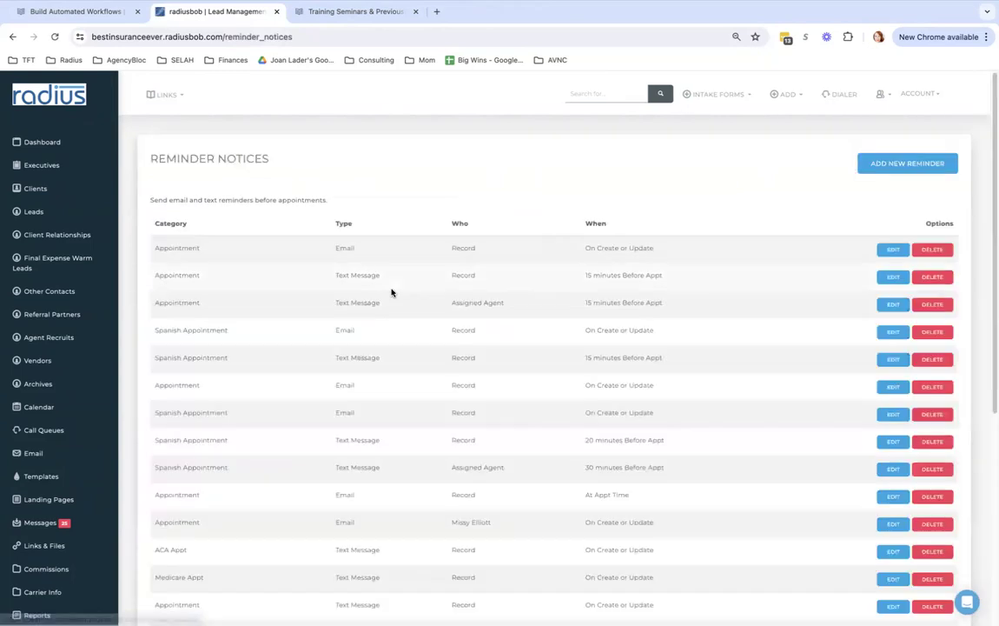
click(910, 163)
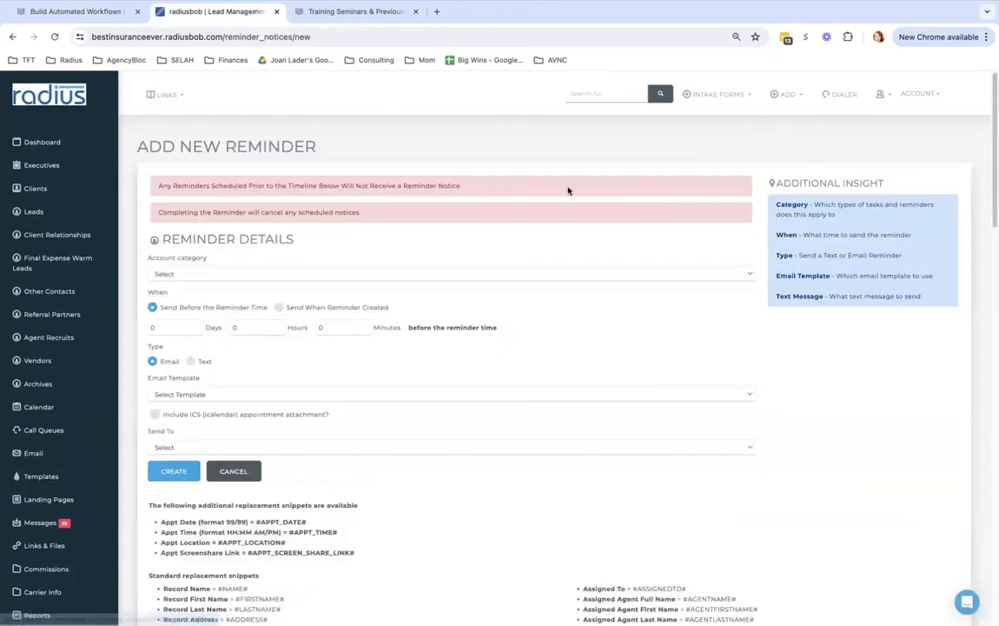
click(235, 276)
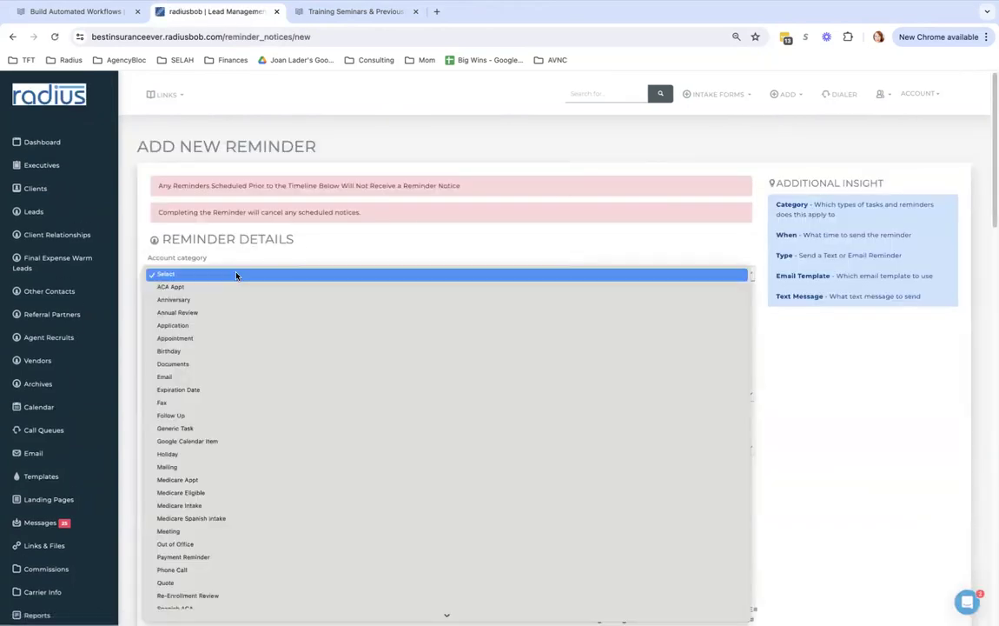
click(215, 313)
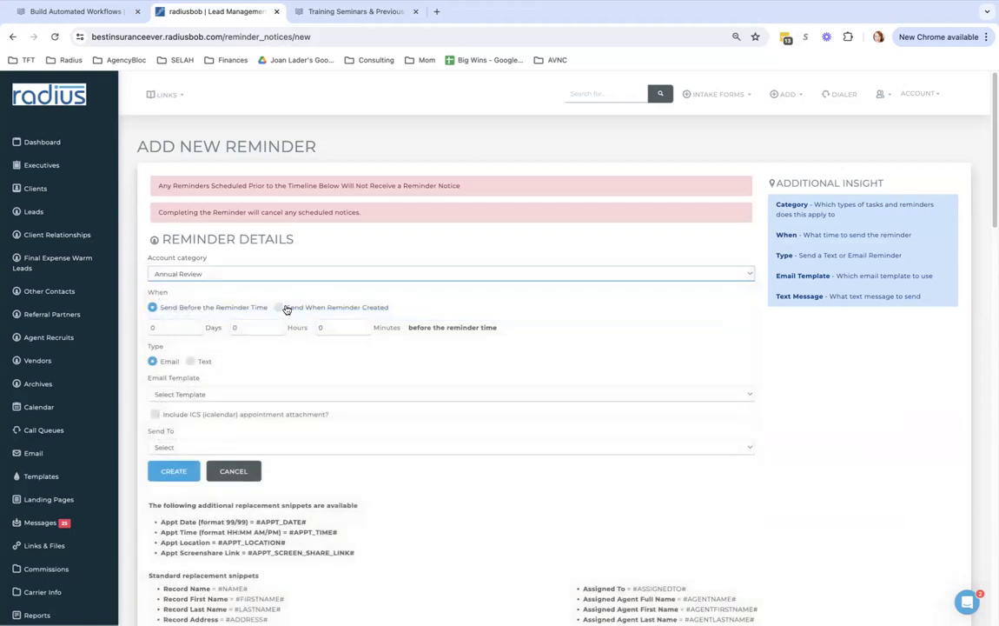
click(278, 306)
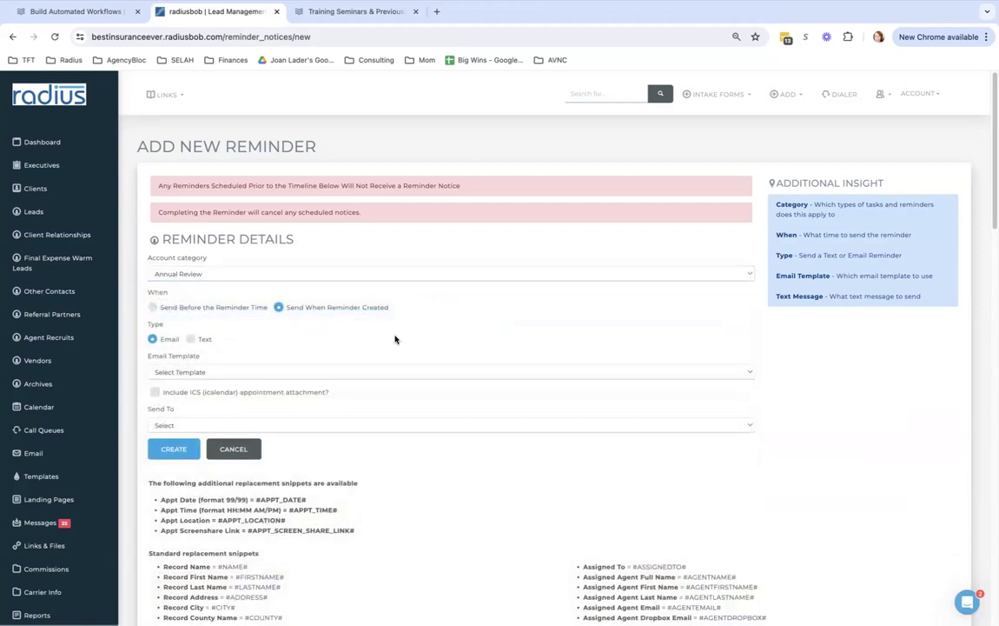
click(189, 374)
click(196, 475)
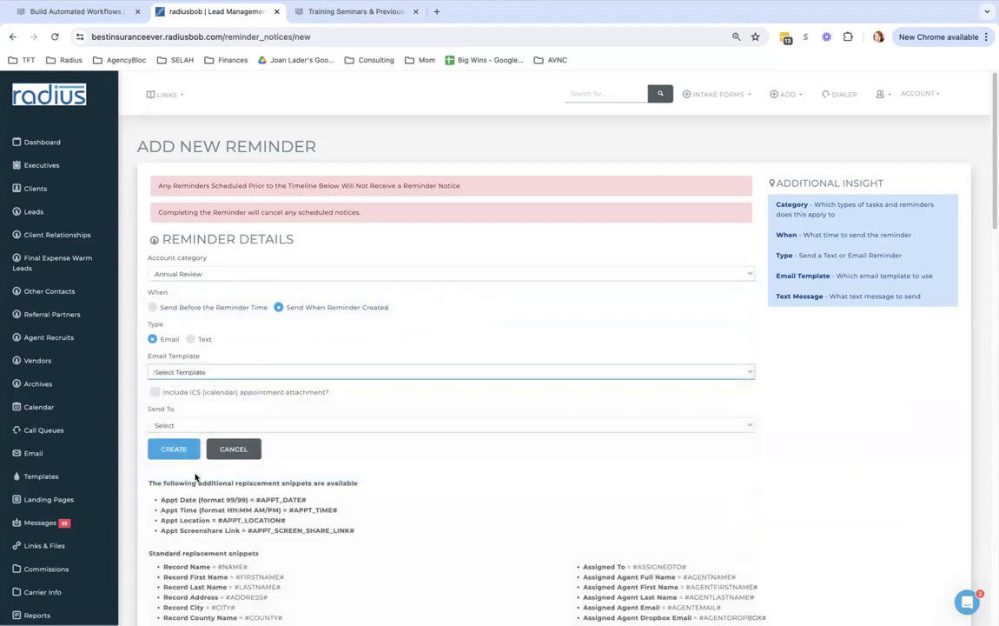
click(154, 393)
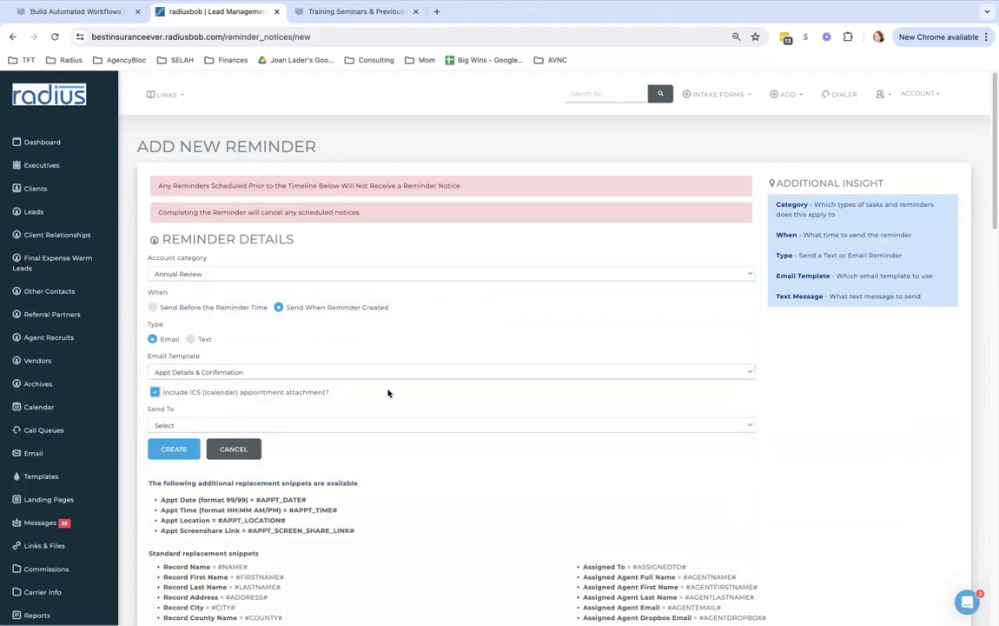
scroll(556, 348, down, 1)
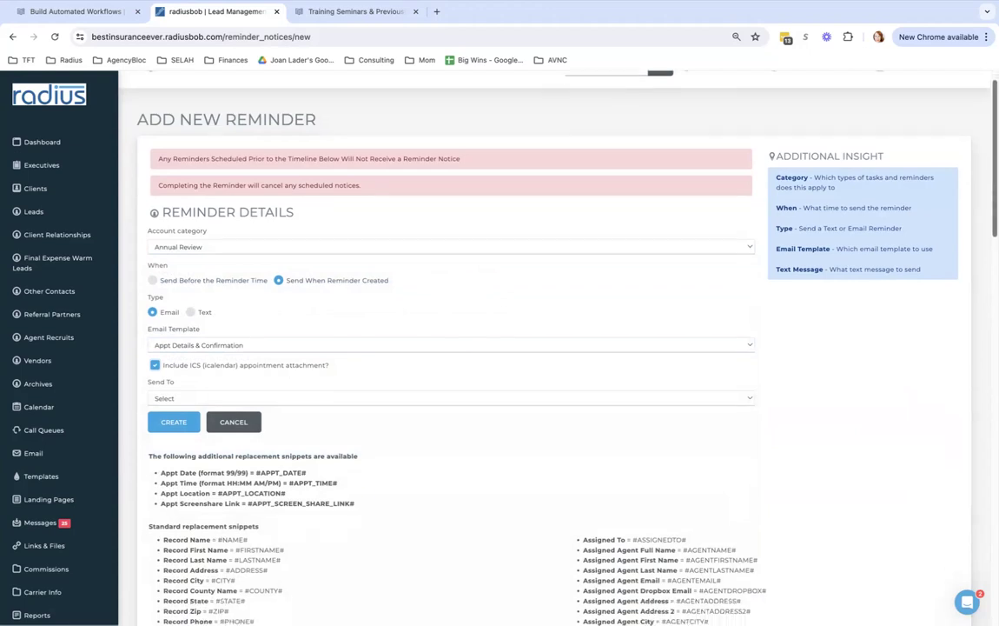
scroll(961, 277, down, 5)
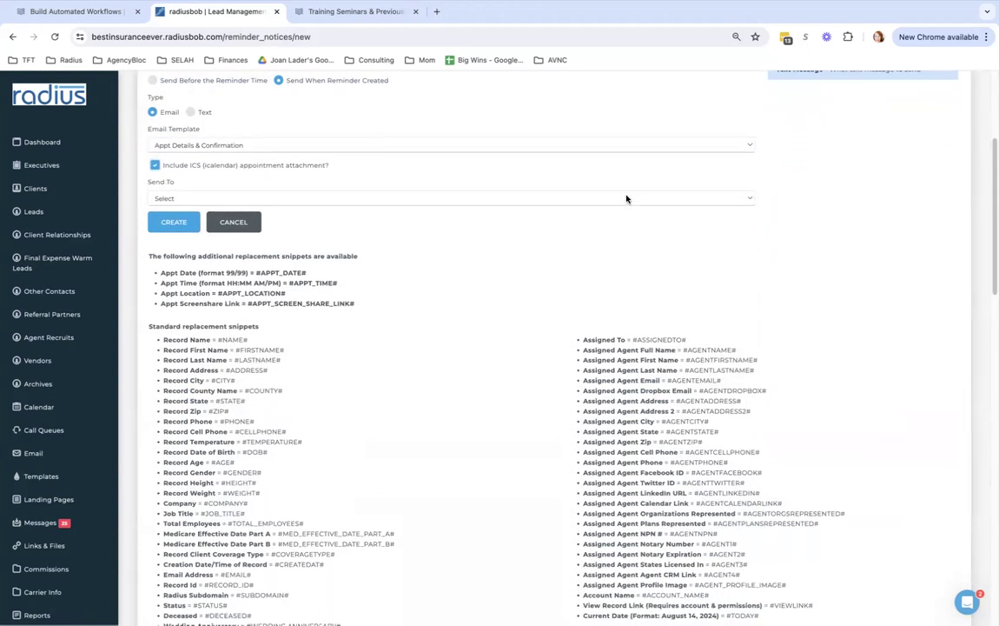
click(627, 198)
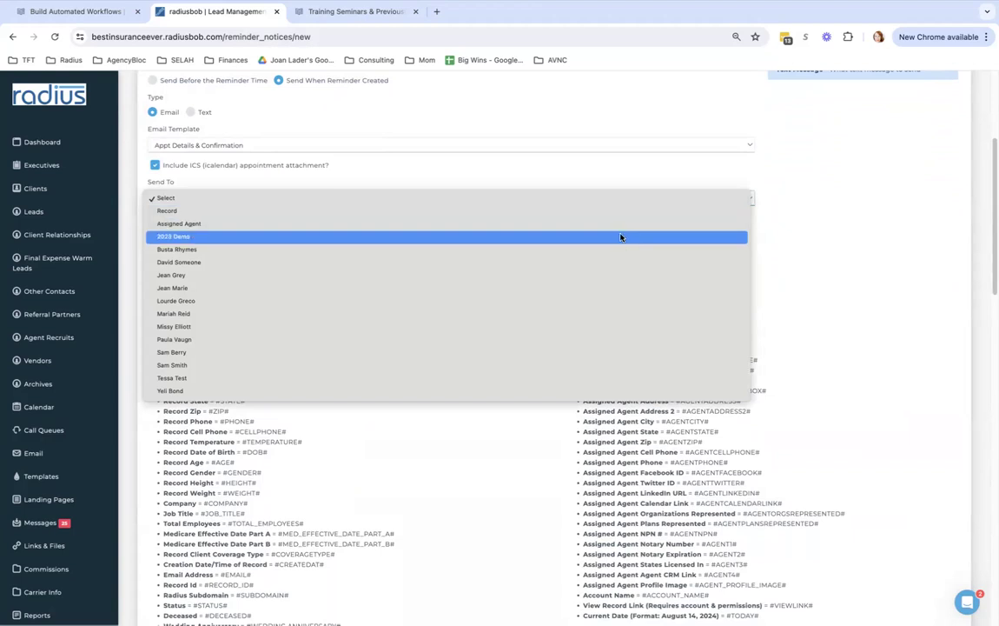
click(613, 231)
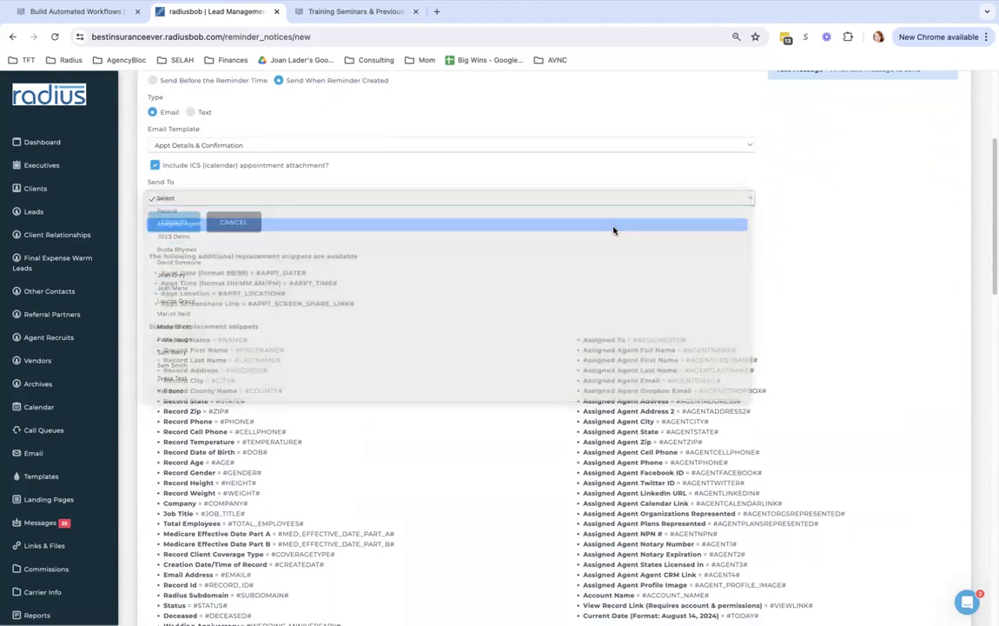
click(526, 198)
click(526, 185)
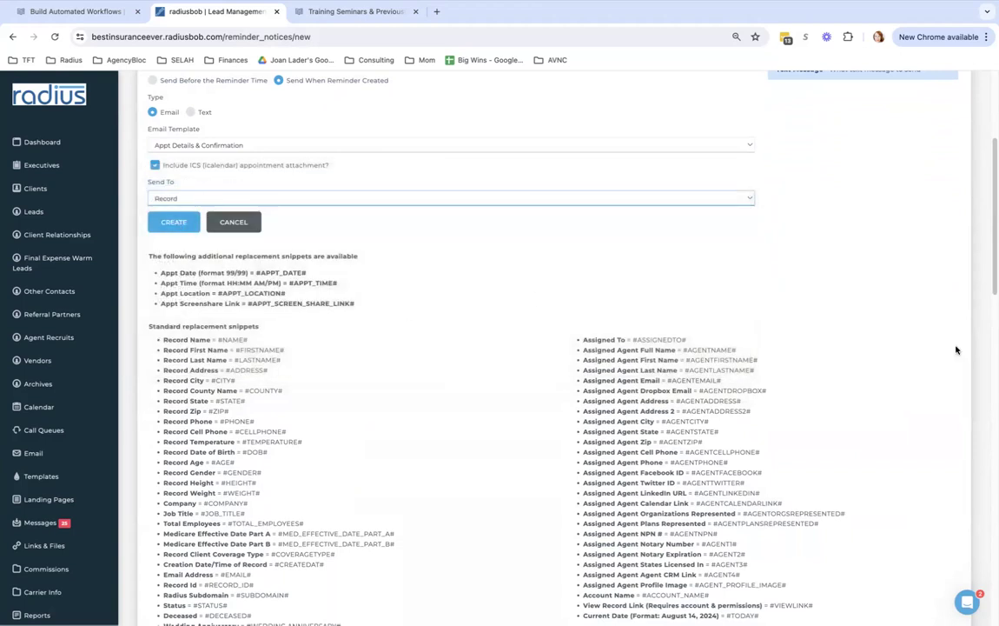
scroll(459, 337, up, 5)
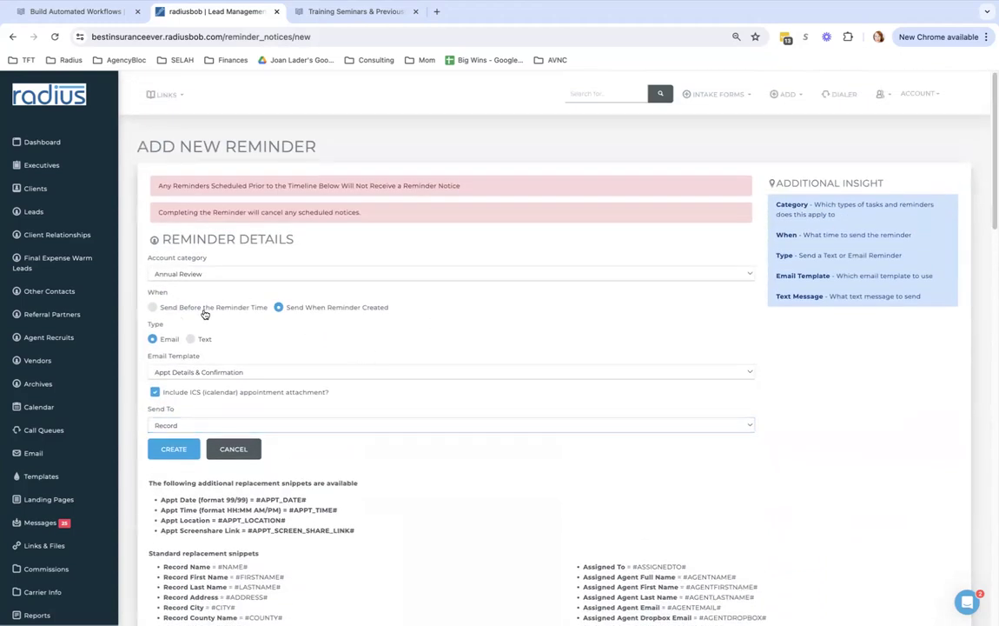
click(236, 449)
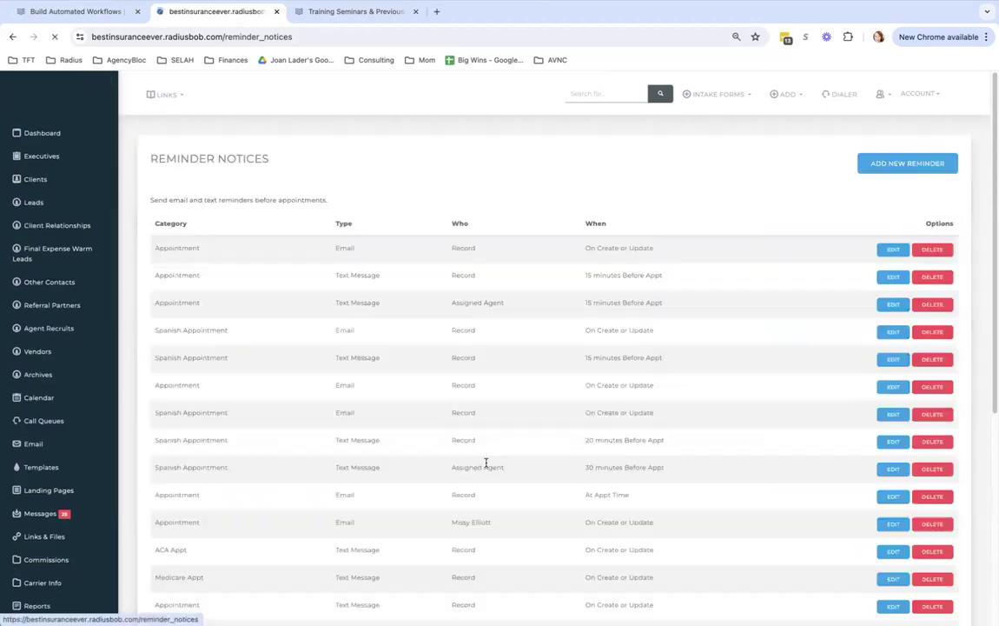
click(888, 162)
Draft an Annual Review text reminder sent 3 days before, and copy the #FIRSTNAME# placeholder
click(230, 275)
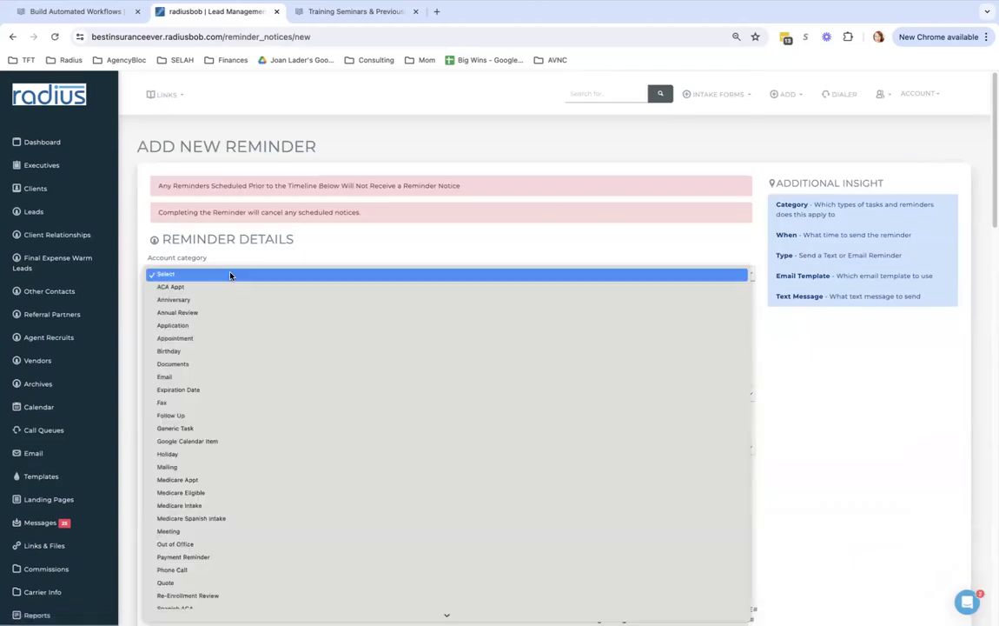
click(225, 313)
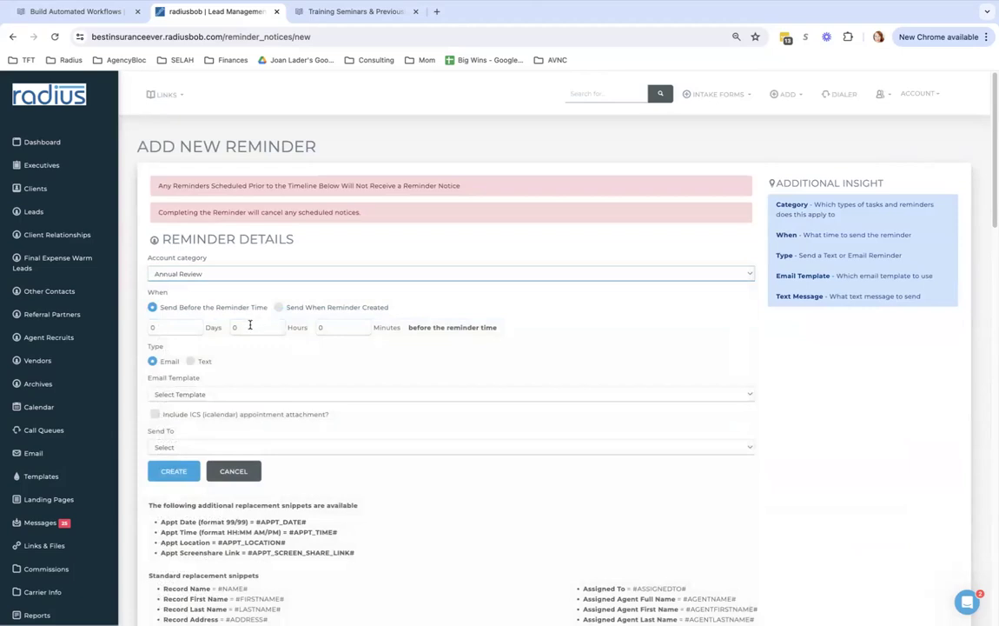
double_click(173, 327)
text(1)
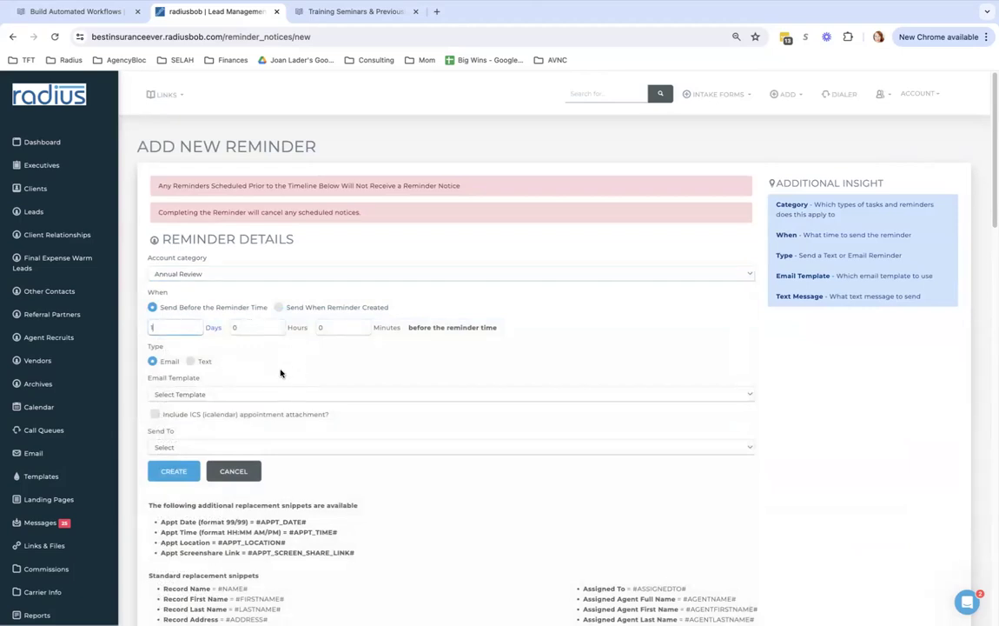
click(190, 361)
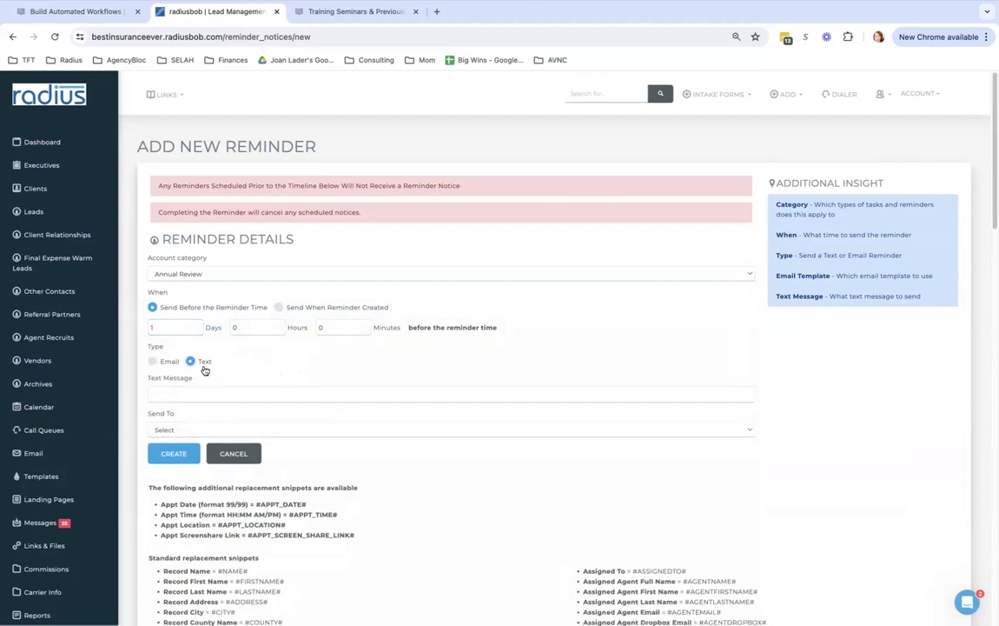
double_click(167, 327)
text(3)
scroll(759, 235, down, 2)
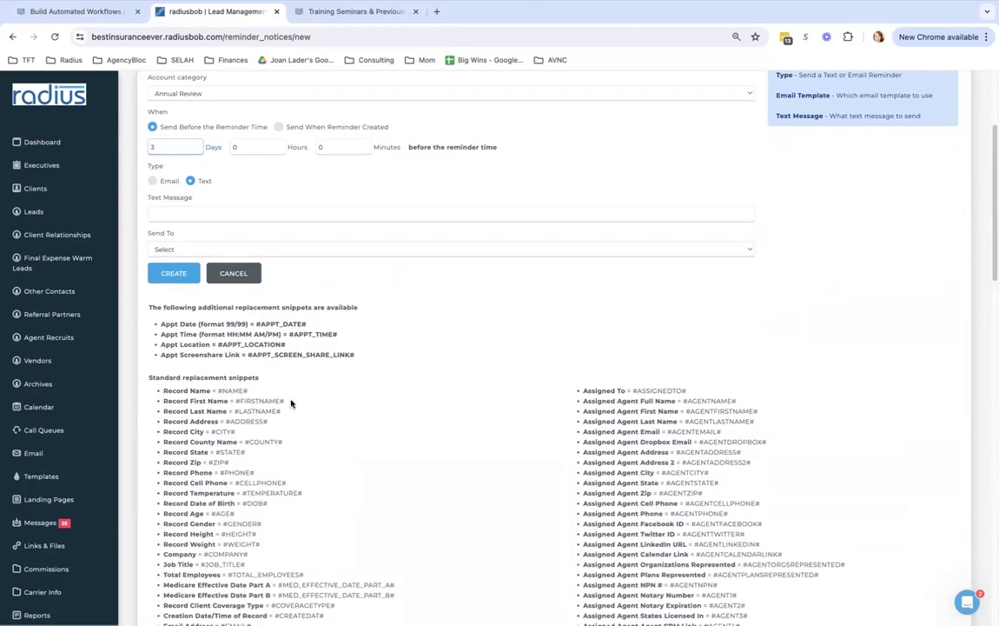
drag(286, 401, 235, 402)
key(ctrl+c)
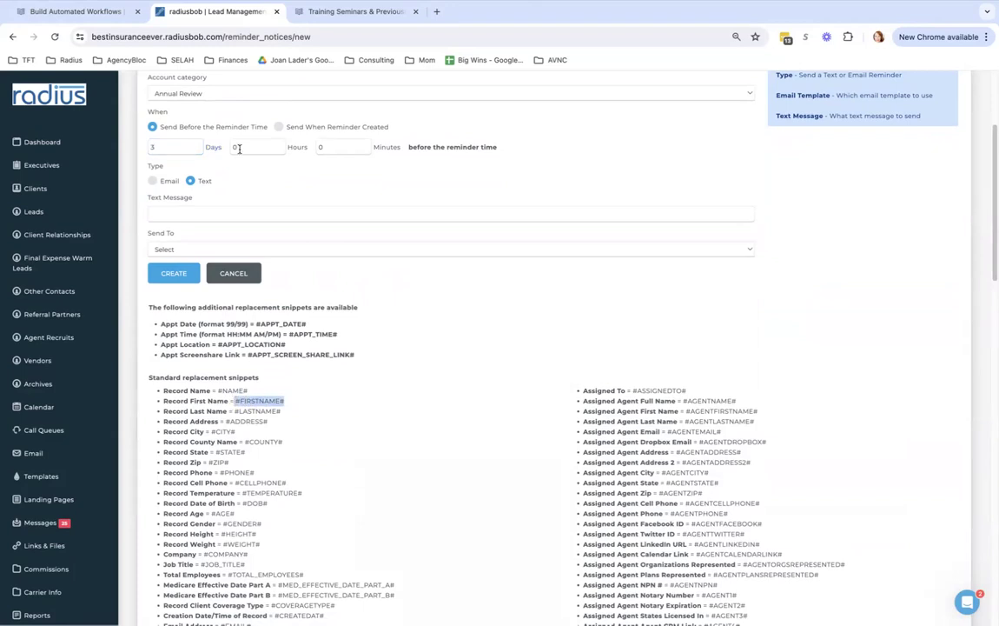
Start the text message 'Hi #FIRSTNAME#, I'm looking…' followed by the #APPT_DATE# placeholder
click(208, 213)
text(Hi)
key(ctrl+v)
text(, I'm looking )
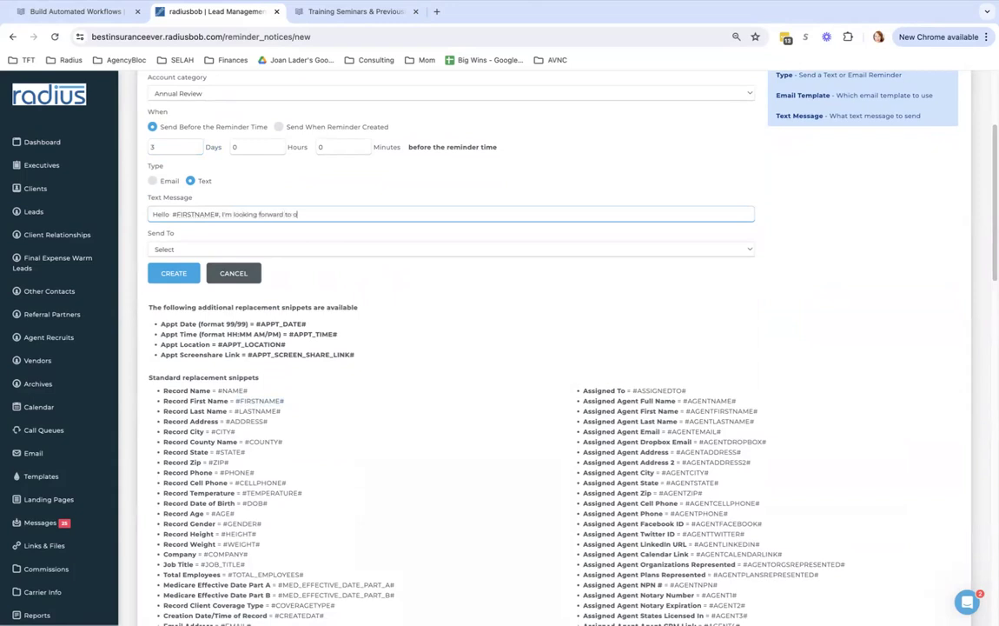
text( day)
key(BackSpace)
key(BackSpace)
key(BackSpace)
key(BackSpace)
key(BackSpace)
drag(307, 324, 257, 324)
key(ctrl+c)
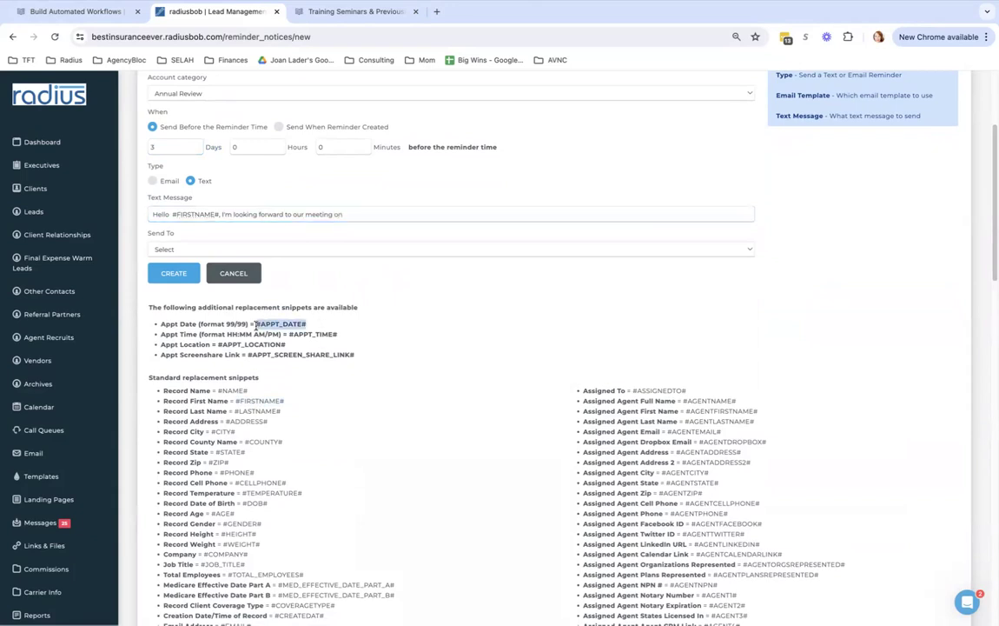
click(434, 216)
key(ctrl+v)
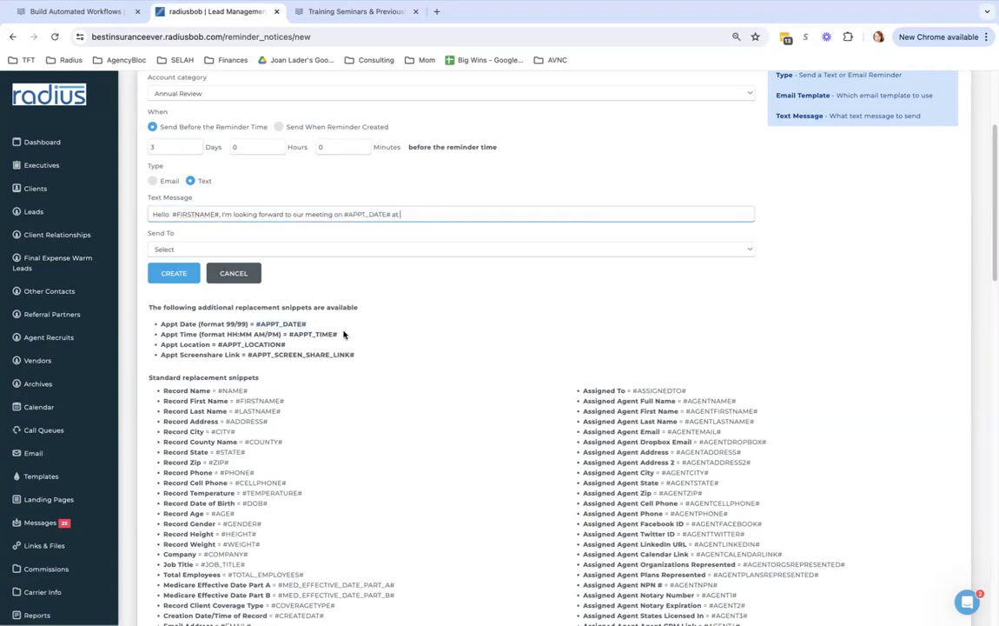
Add #APPT_TIME#, 'We will meet' with #APPT_LOCATION#, and the signed scope-of-appointment request
drag(339, 334, 294, 335)
key(ctrl+c)
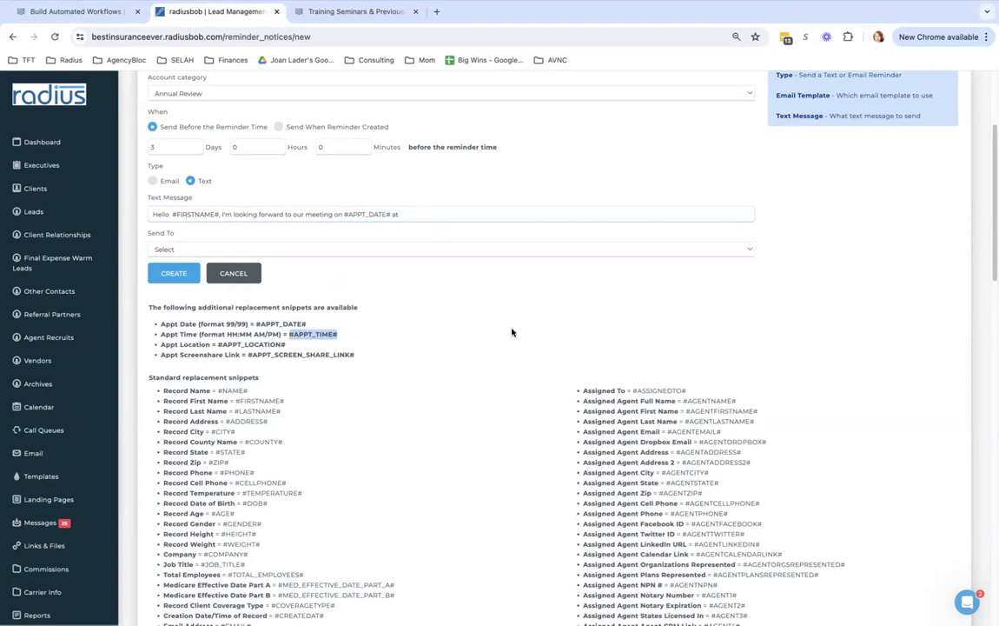
click(502, 213)
key(ctrl+v)
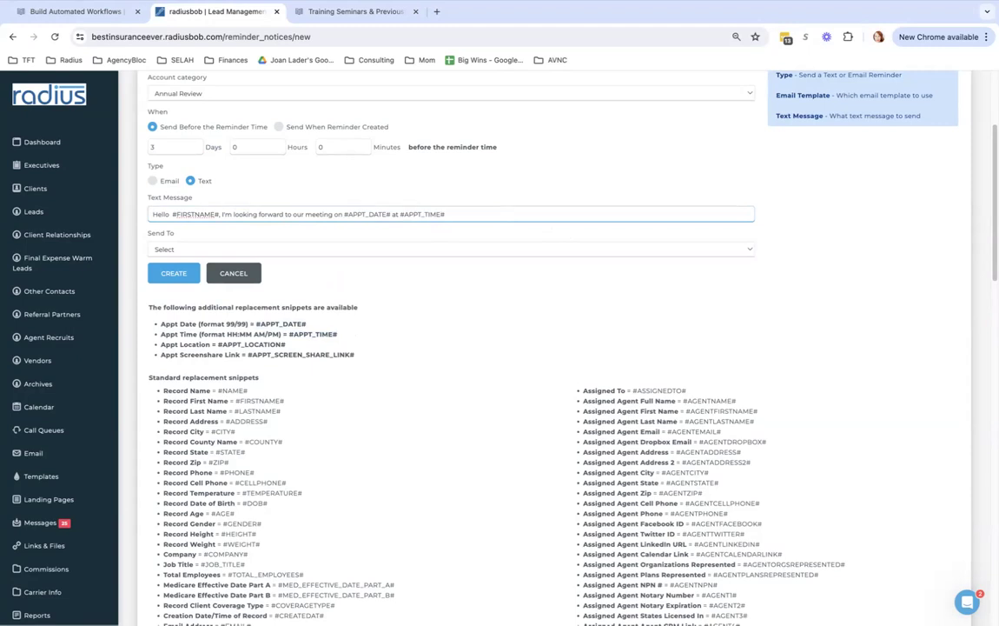
text(. We will meet at)
drag(287, 344, 220, 344)
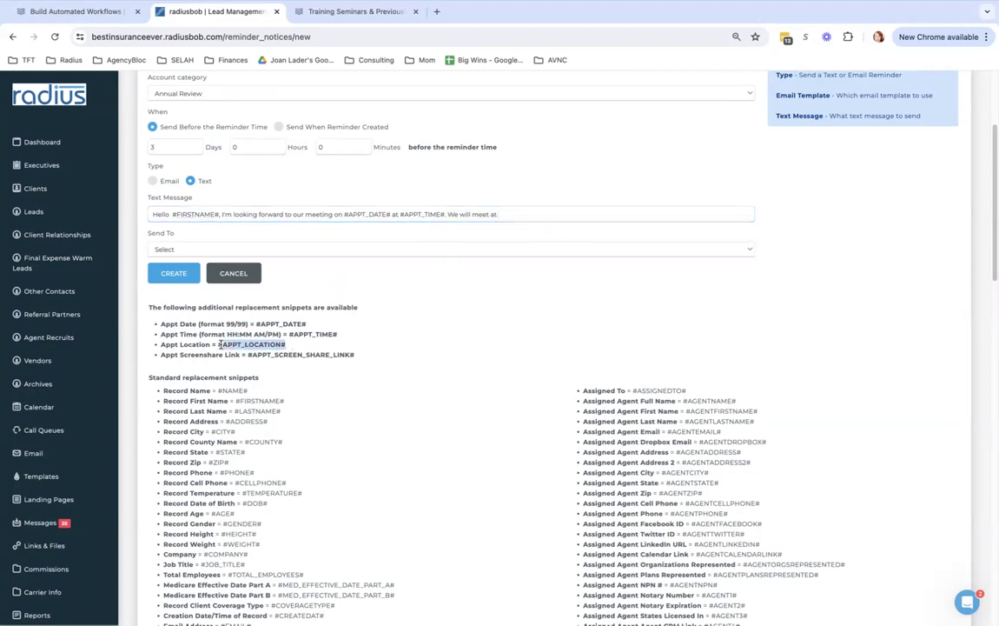
key(ctrl+c)
click(531, 213)
key(ctrl+v)
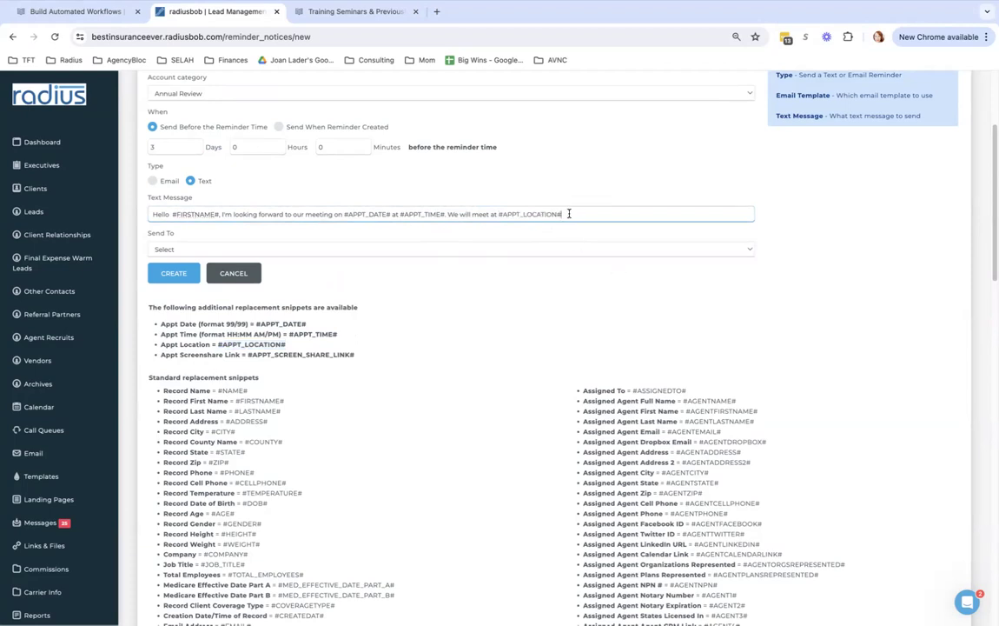
drag(569, 214, 527, 214)
click(580, 210)
text(hat you have signed your scope o)
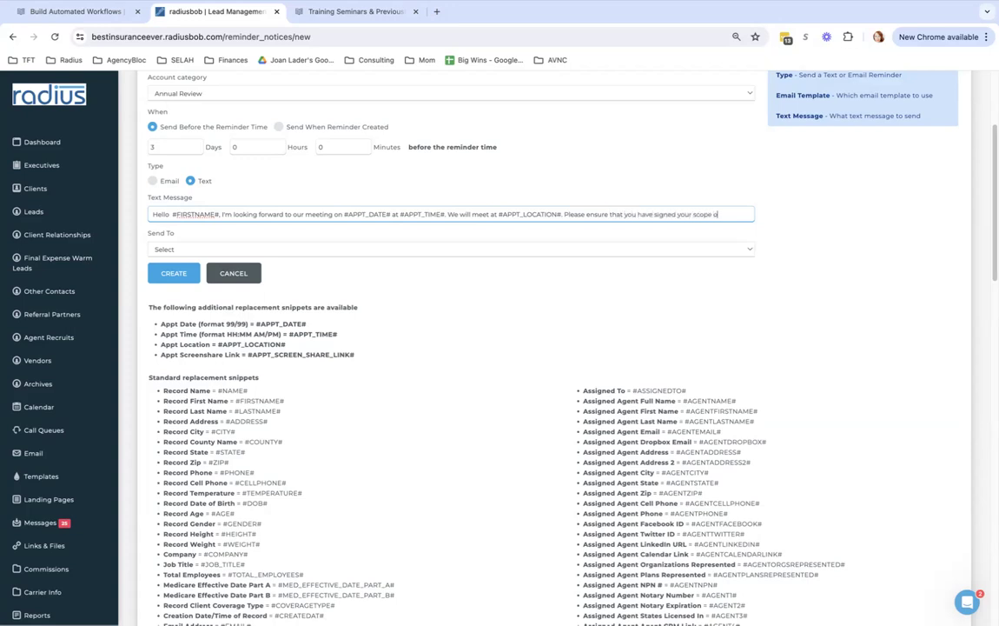
text(f appointment.)
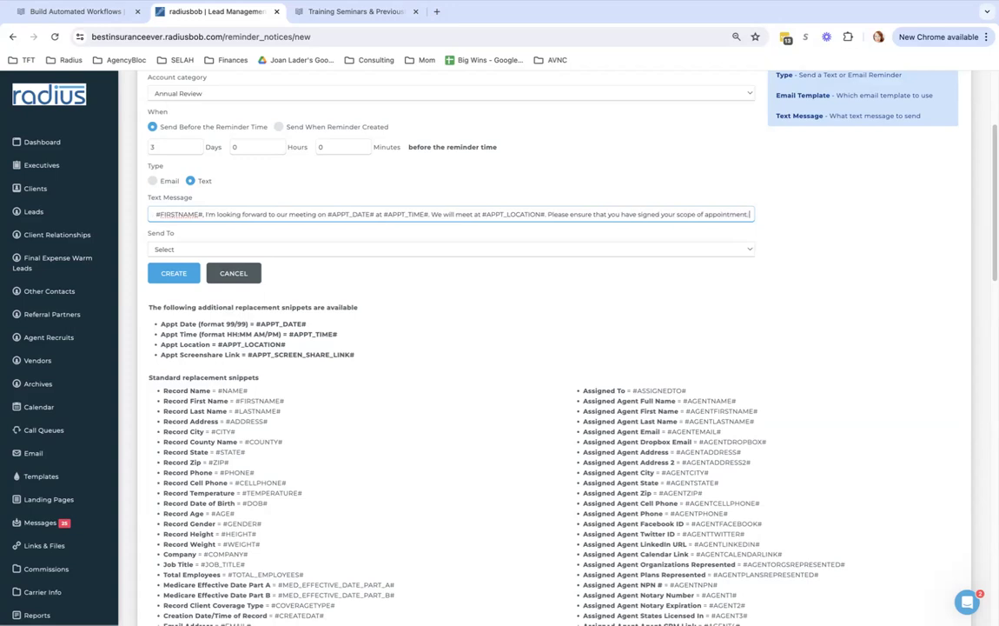
text( Text me back)
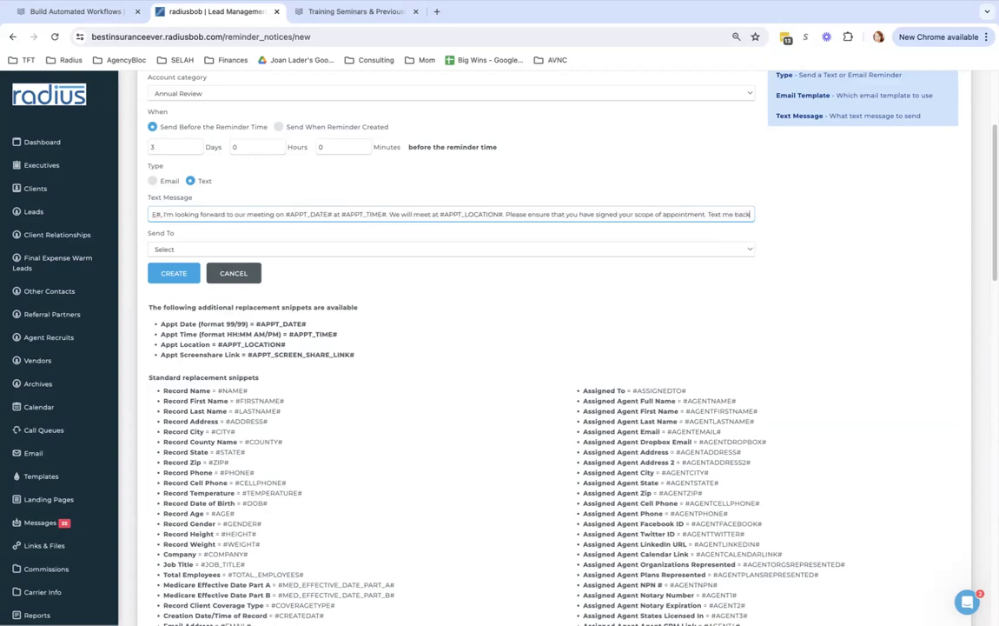
text( if you have)
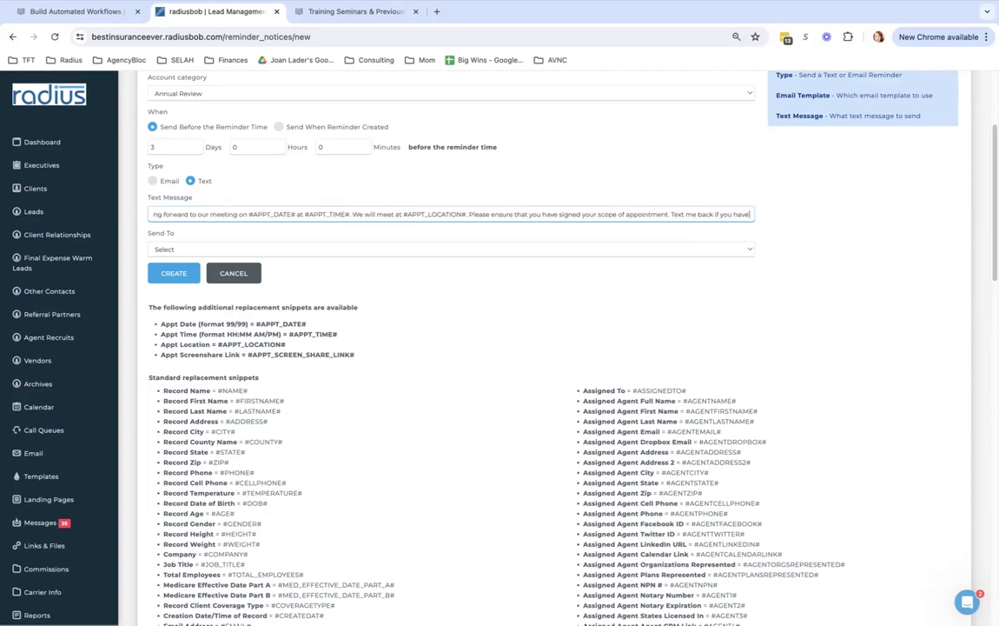
text( any ha)
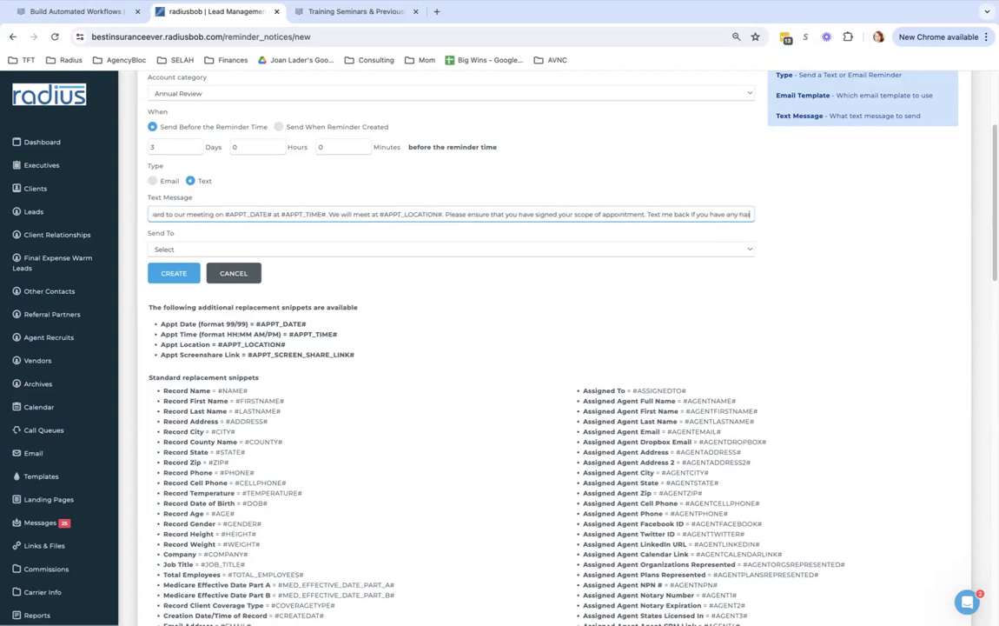
text(rd time with it.)
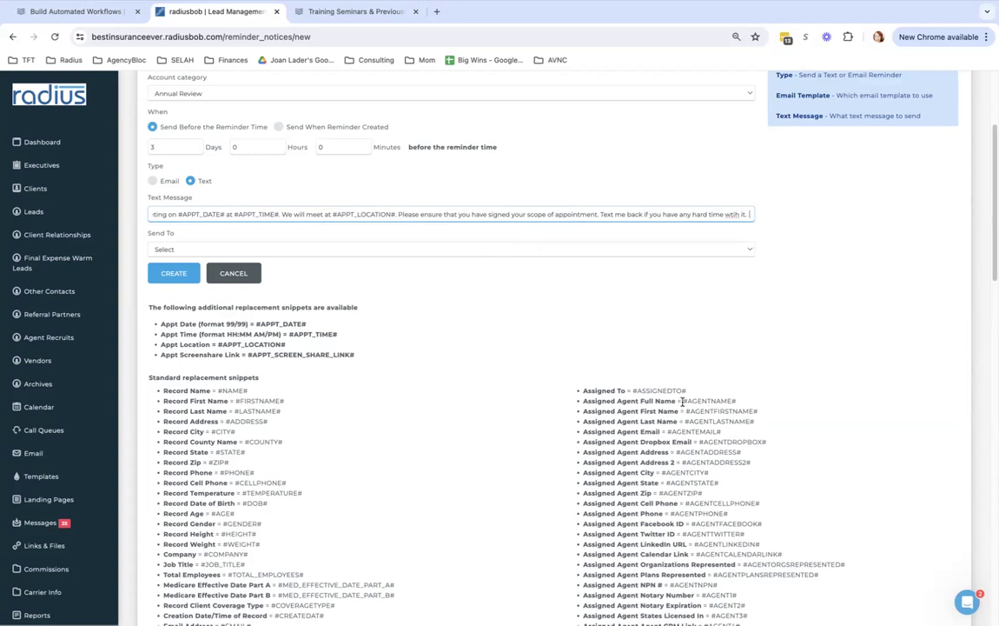
Set the reminder's Send To recipient to Record
drag(683, 400, 748, 406)
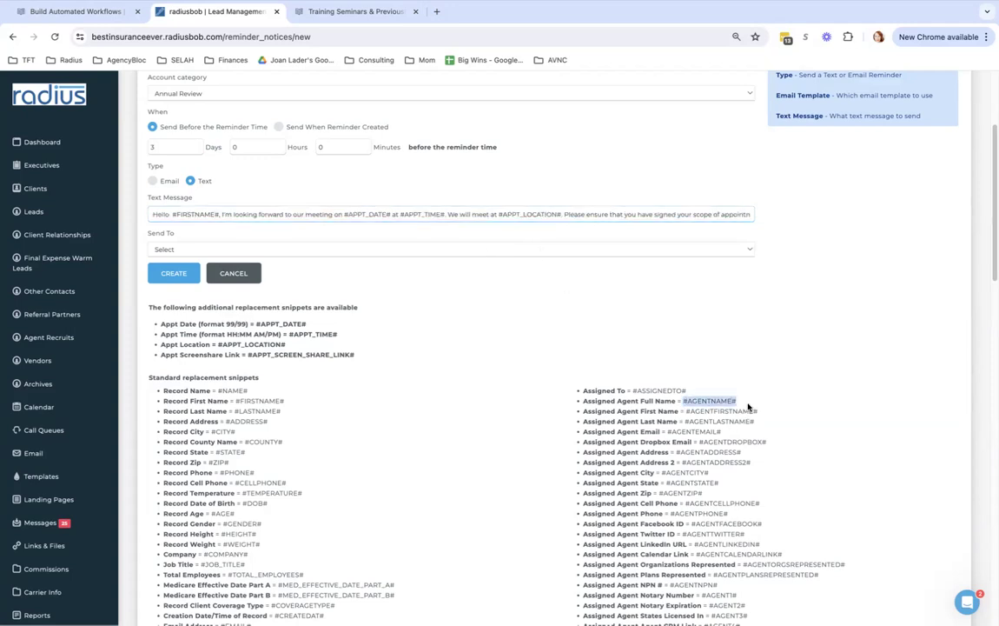
click(741, 215)
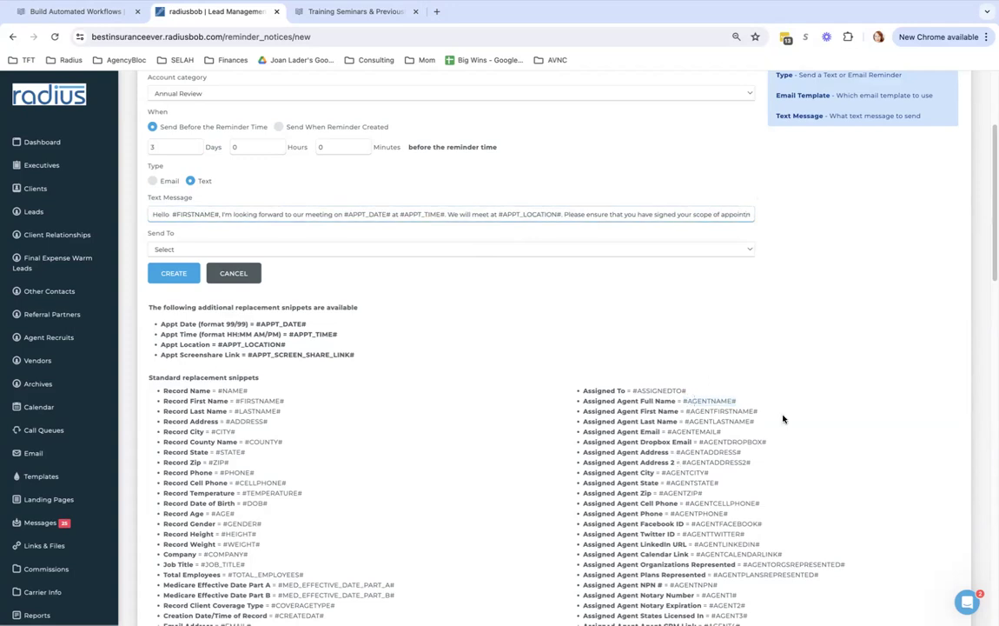
click(449, 247)
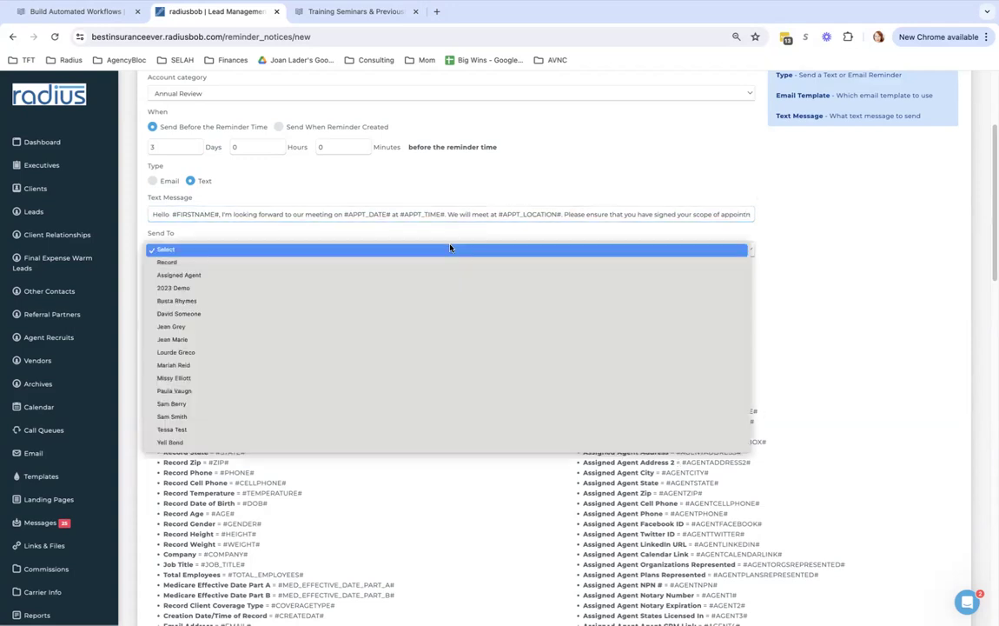
click(446, 261)
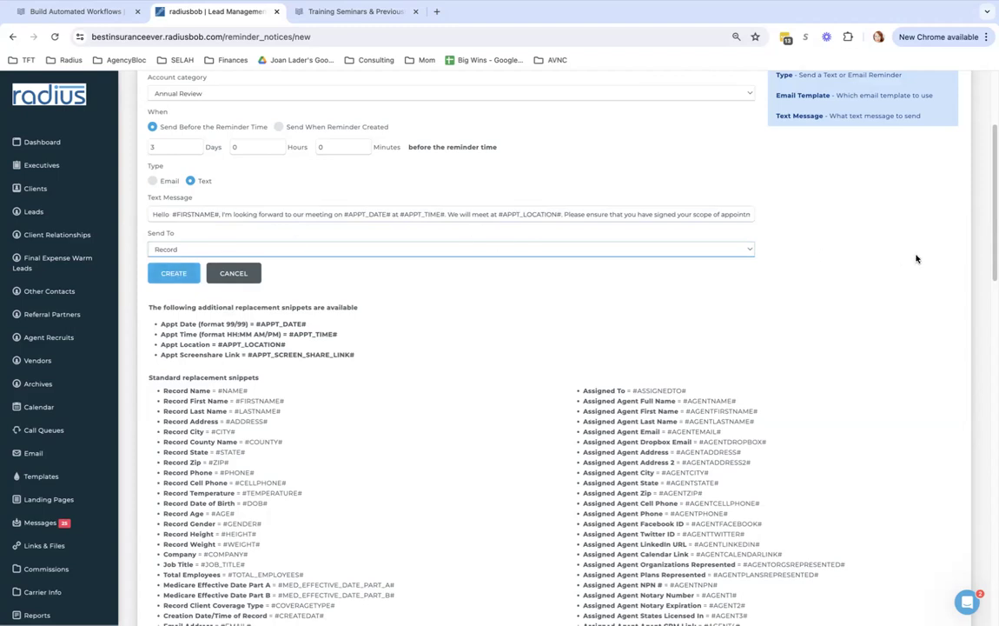
scroll(557, 347, up, 3)
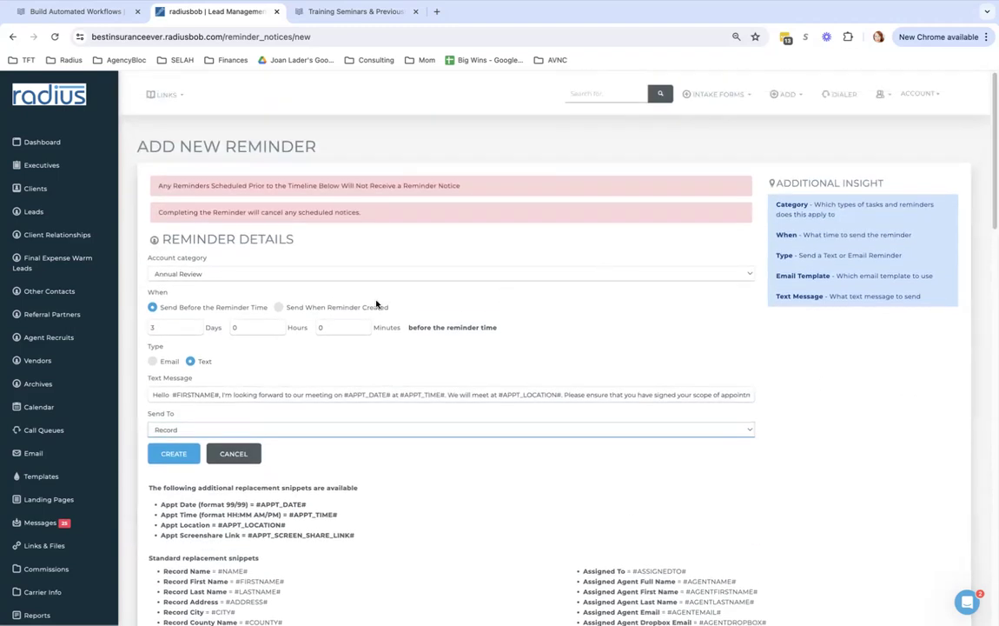
Change the reminder lead time from 3 days to 1 hour
double_click(157, 327)
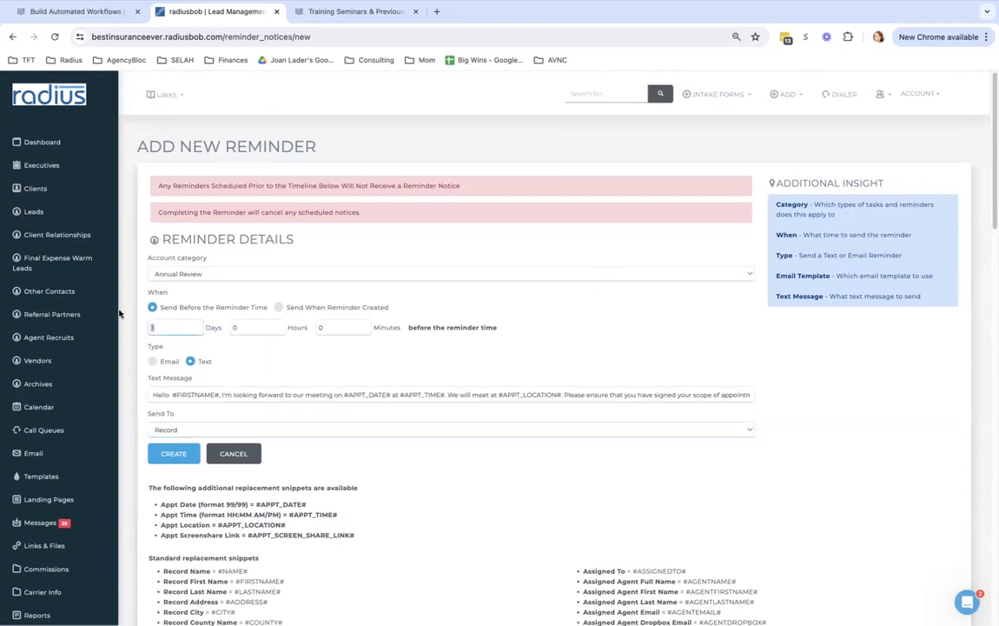
key(BackSpace)
double_click(232, 326)
text(1)
Replace the date and time placeholders in the message with 'in 1 hour.'
drag(343, 395, 443, 396)
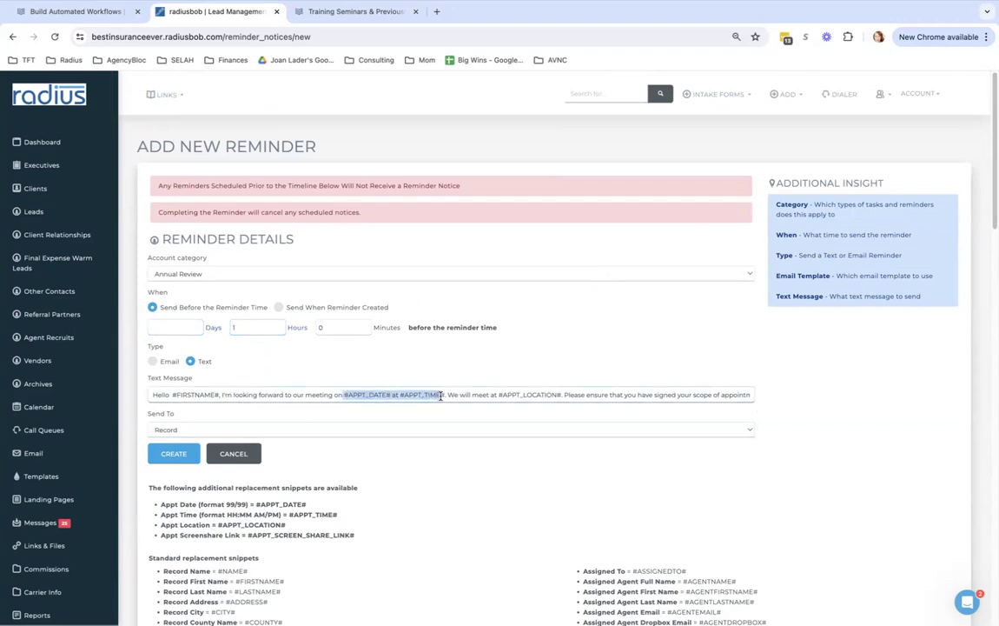
text(in)
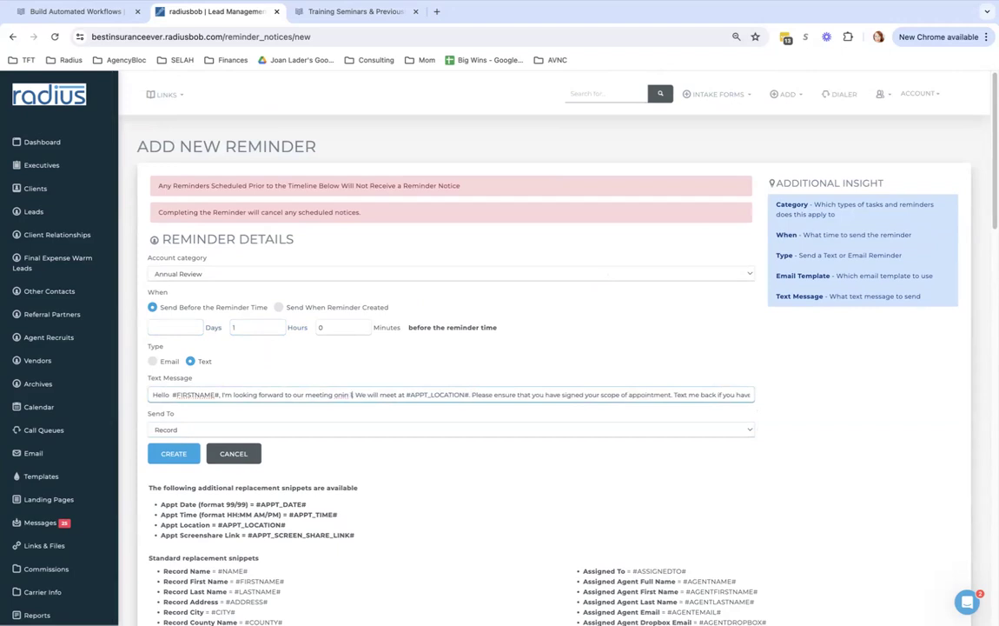
key(BackSpace)
key(BackSpace)
key(BackSpace)
key(BackSpace)
text(in 1 ho)
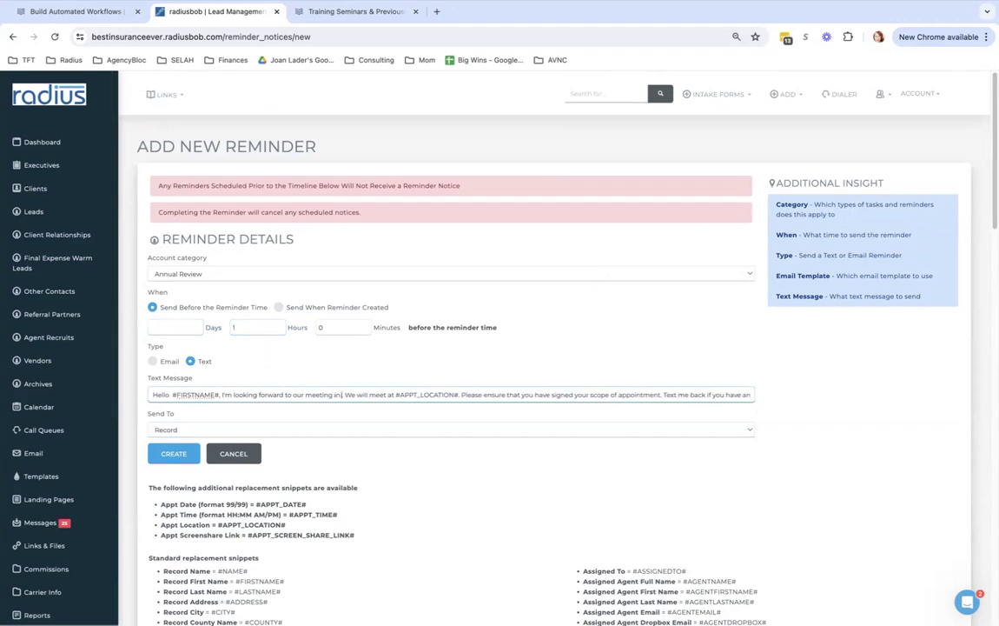
text(ur)
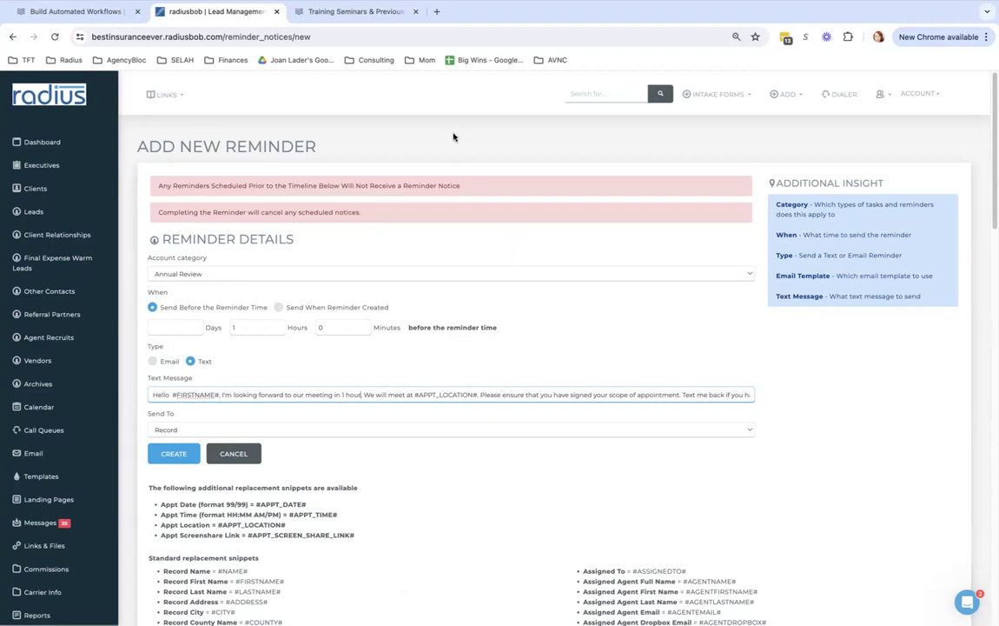
text(.)
scroll(109, 434, down, 3)
scroll(115, 461, down, 2)
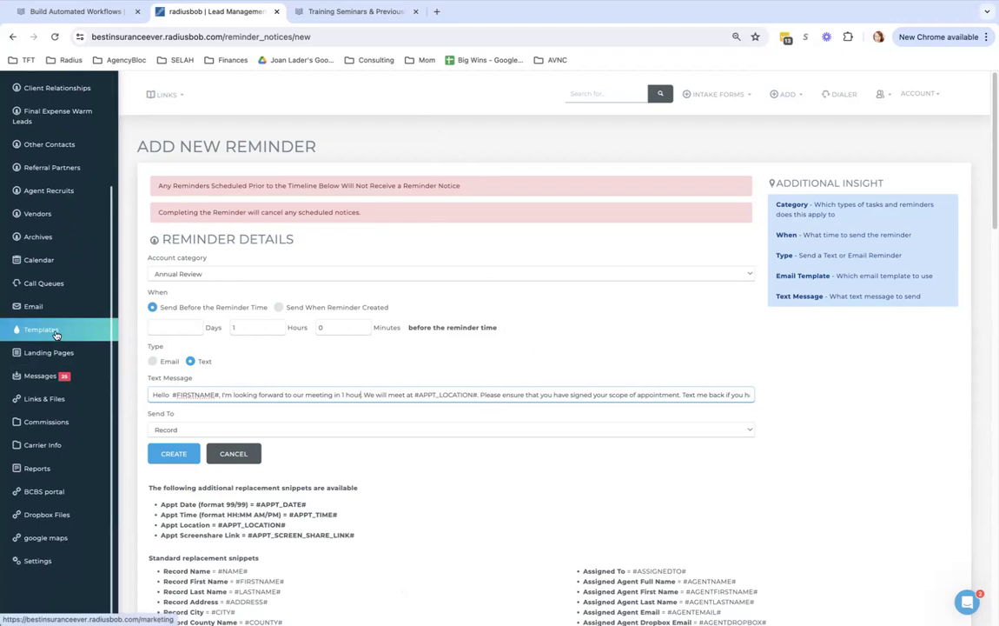
Edit the Meeting Confirmation landing page and browse the myfiles folder to replace its picture
click(55, 357)
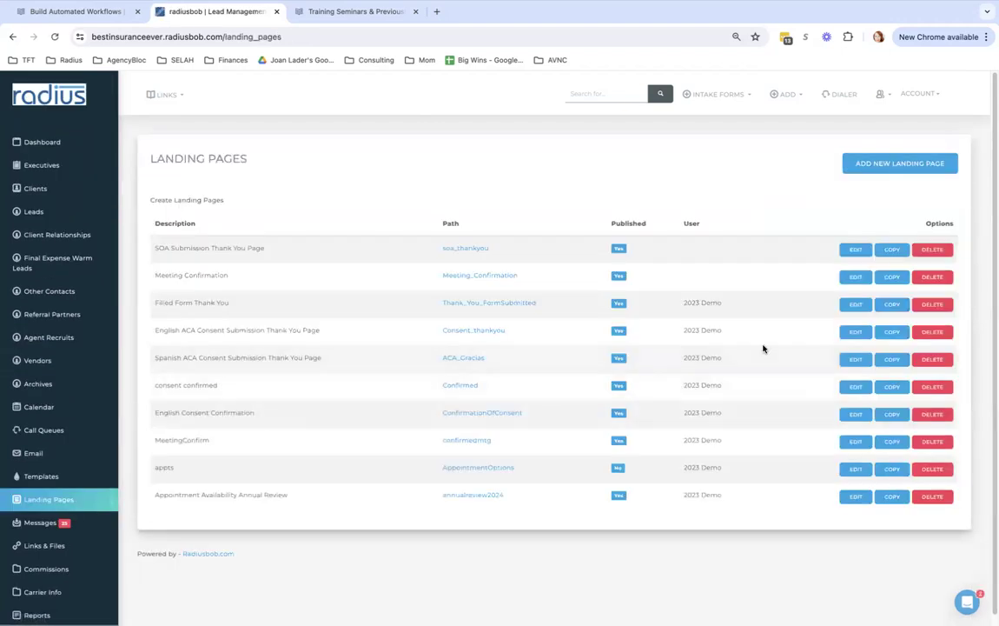
click(854, 280)
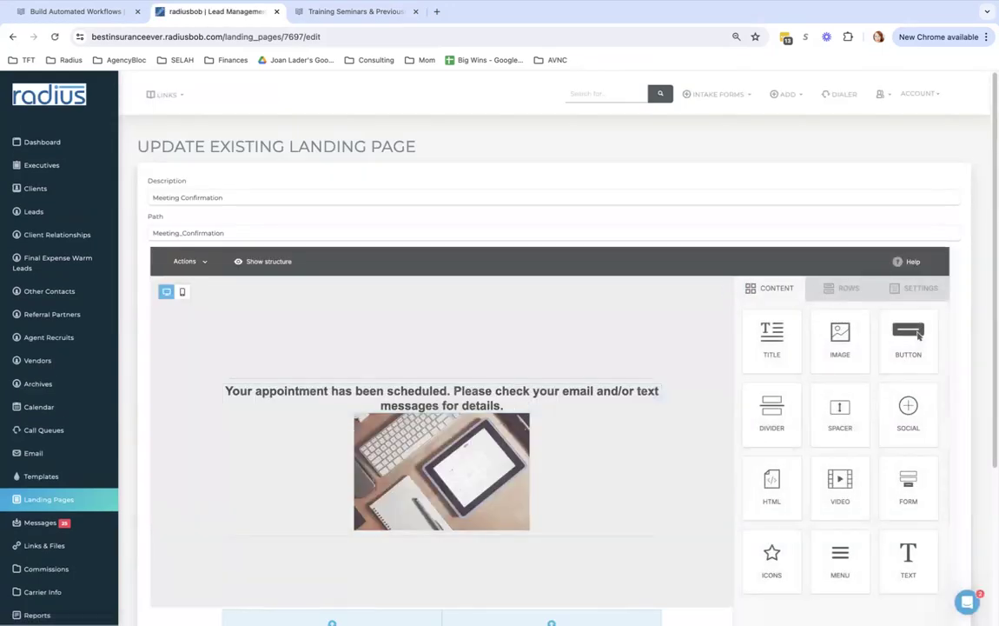
scroll(640, 330, down, 3)
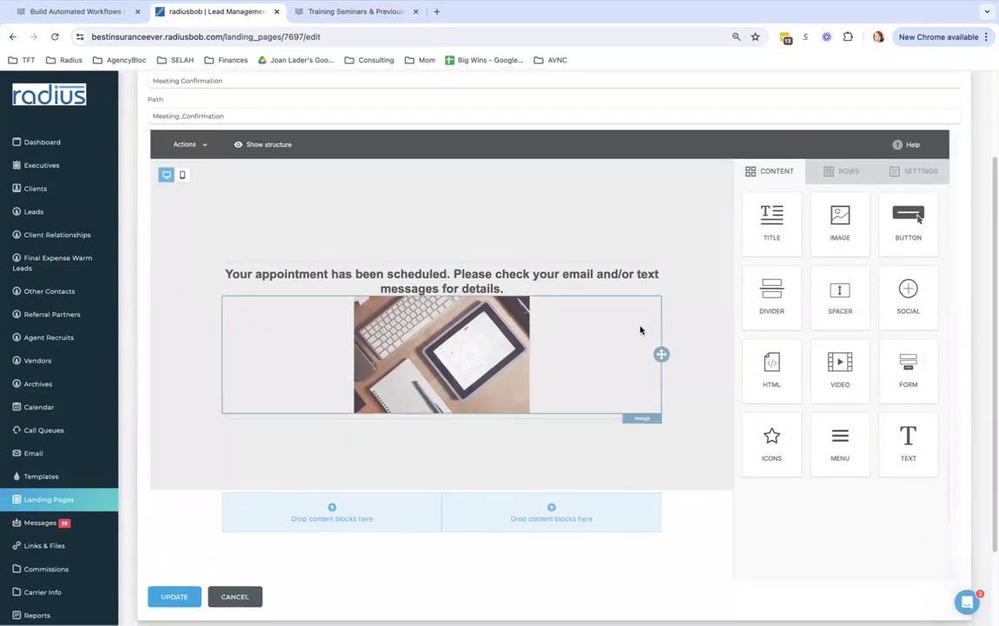
click(497, 359)
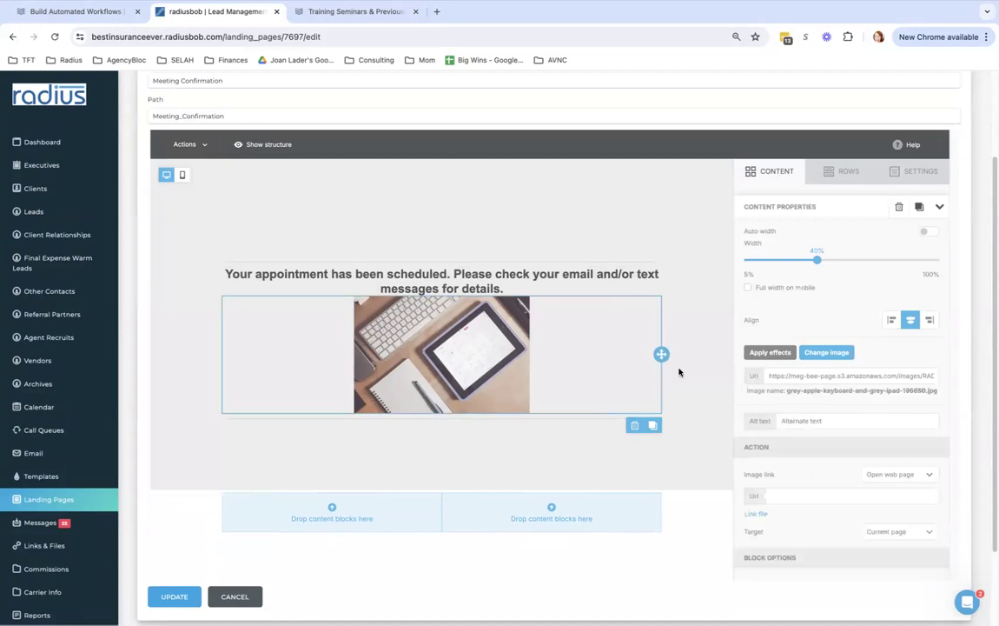
click(828, 353)
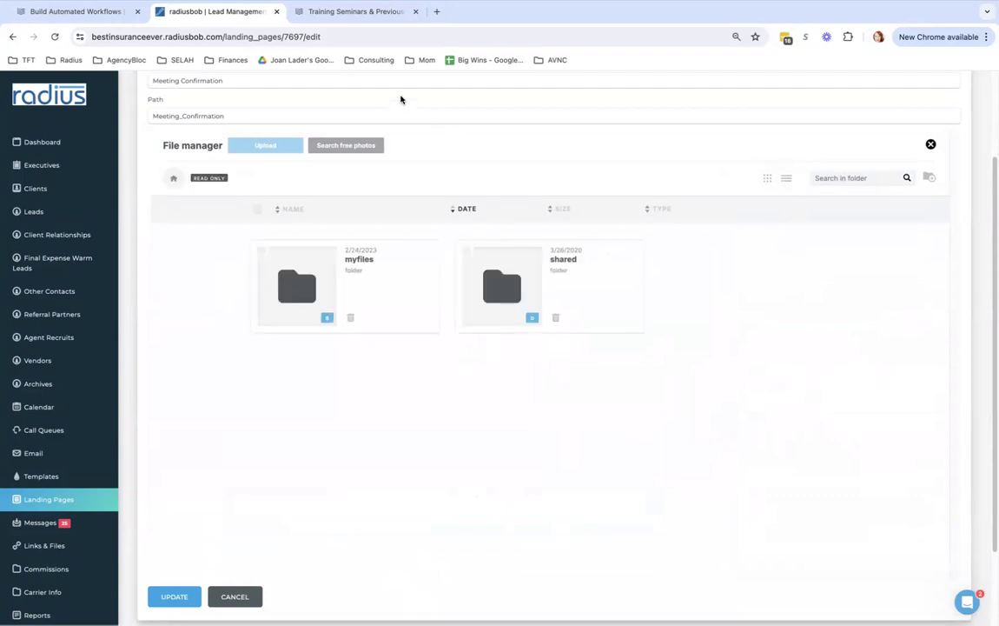
double_click(306, 294)
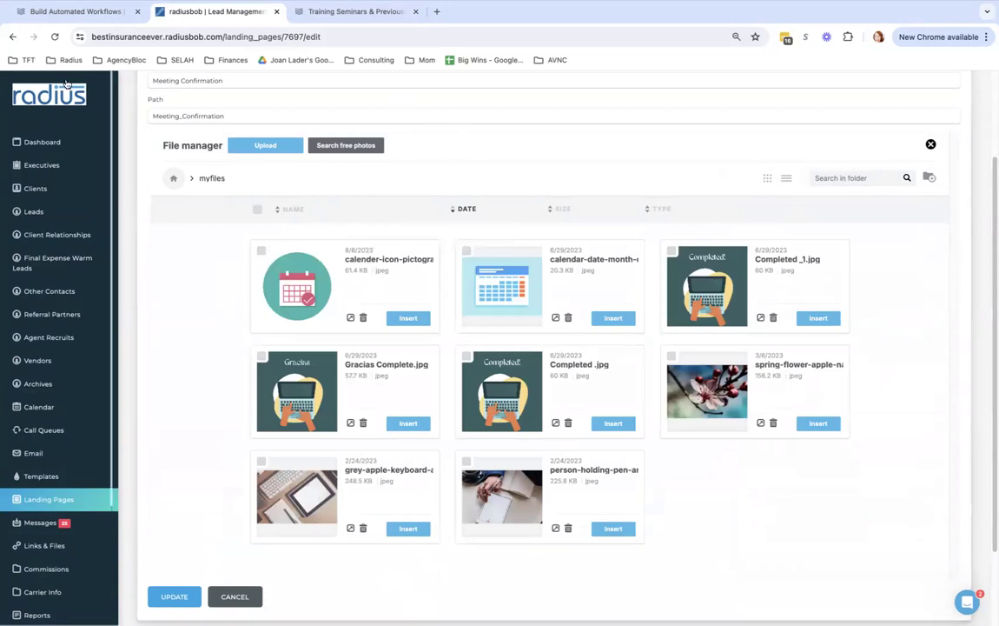
Reopen the Meeting Confirmation page and swap its picture for the calender-icon image from myfiles
click(235, 597)
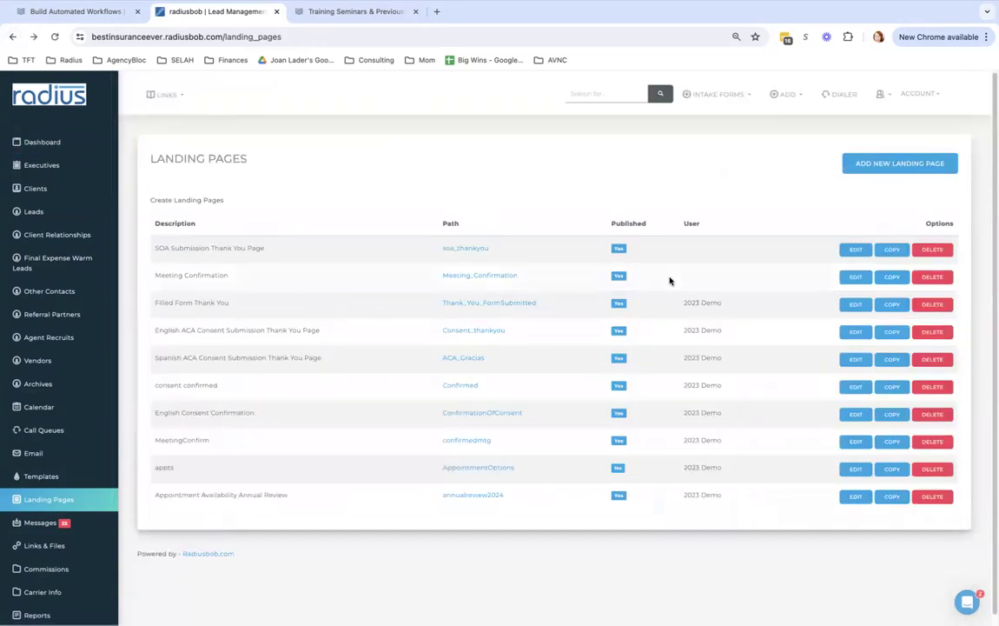
click(852, 277)
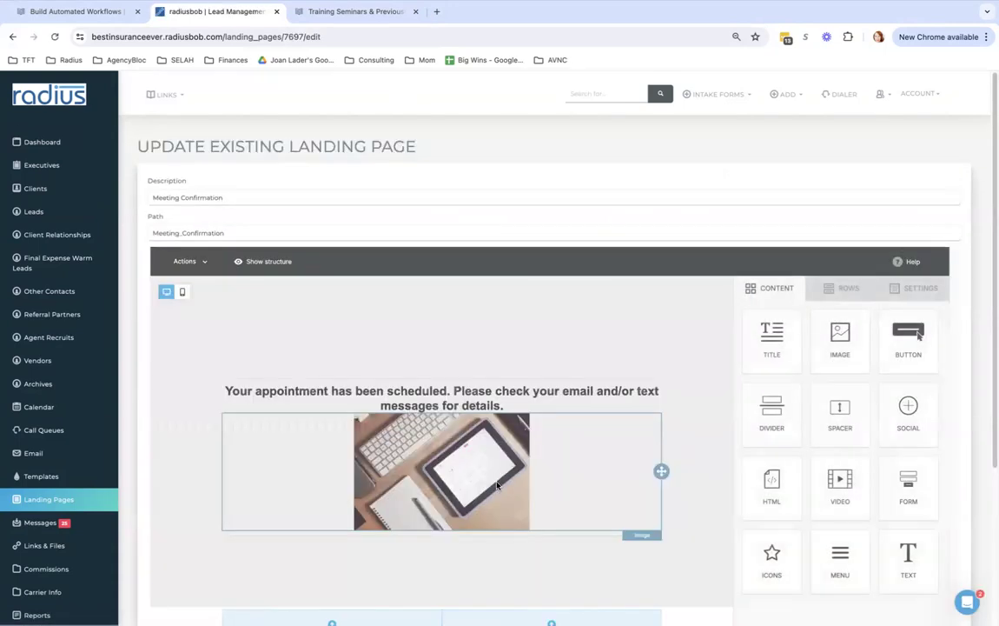
click(397, 419)
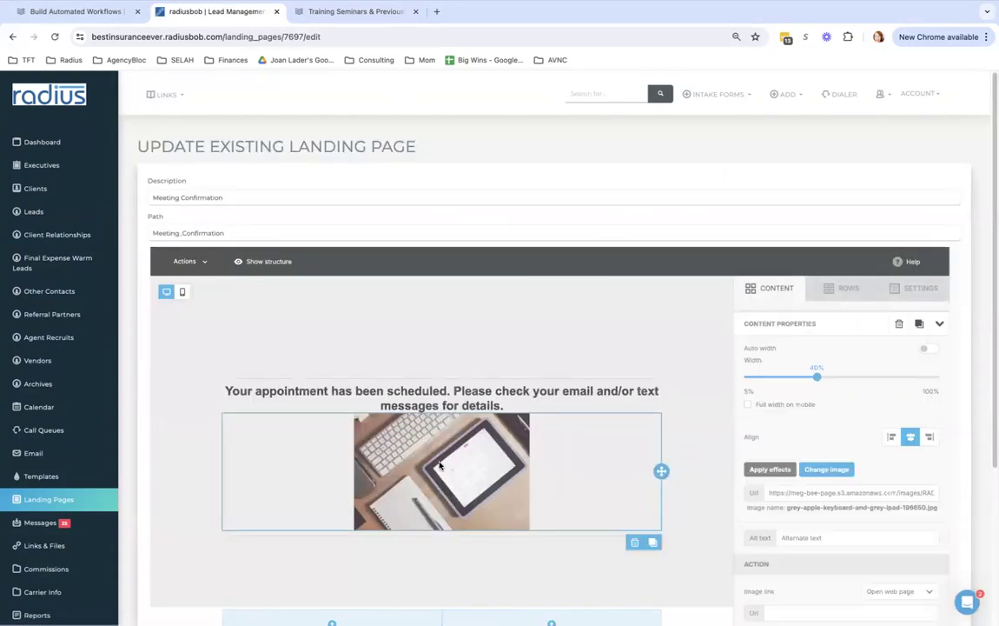
click(831, 472)
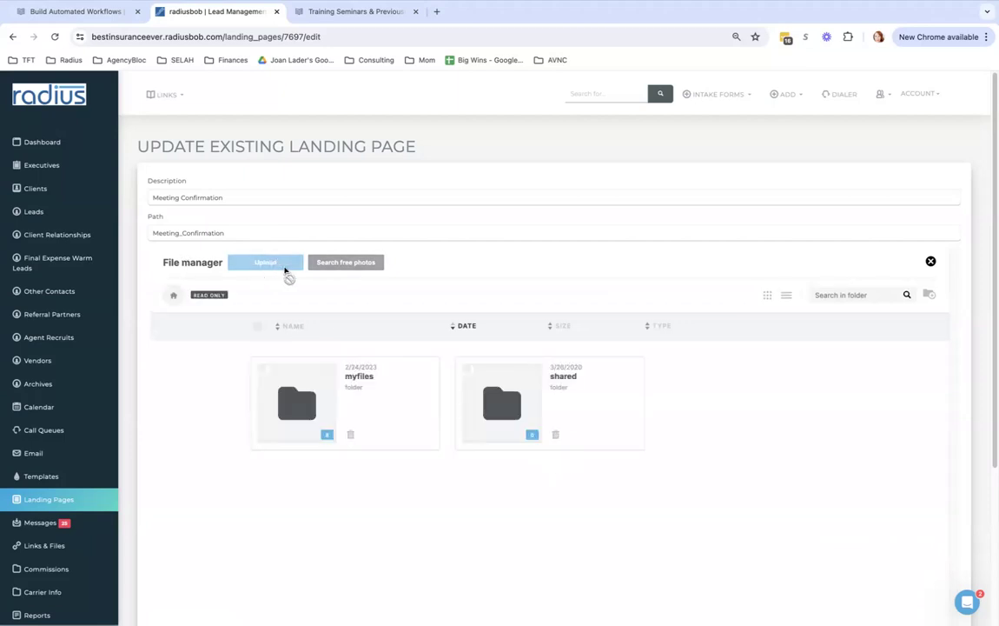
click(294, 406)
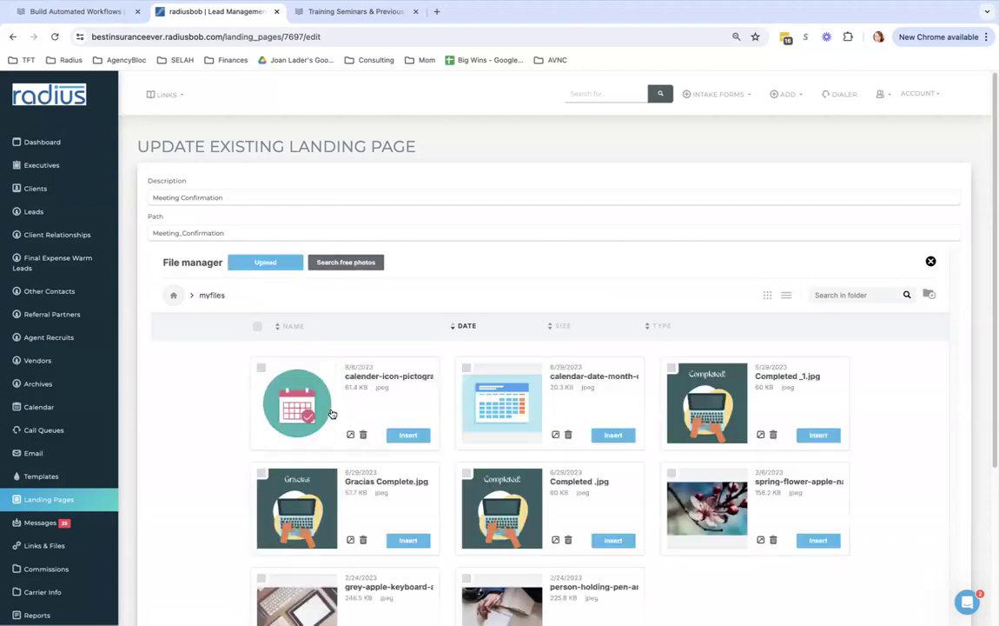
click(408, 435)
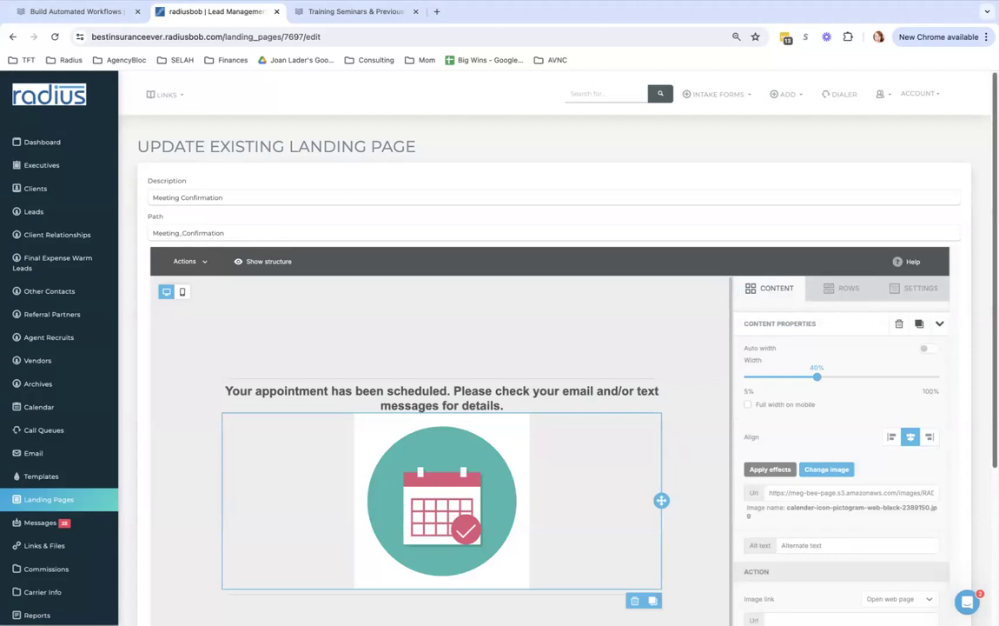
scroll(849, 279, down, 3)
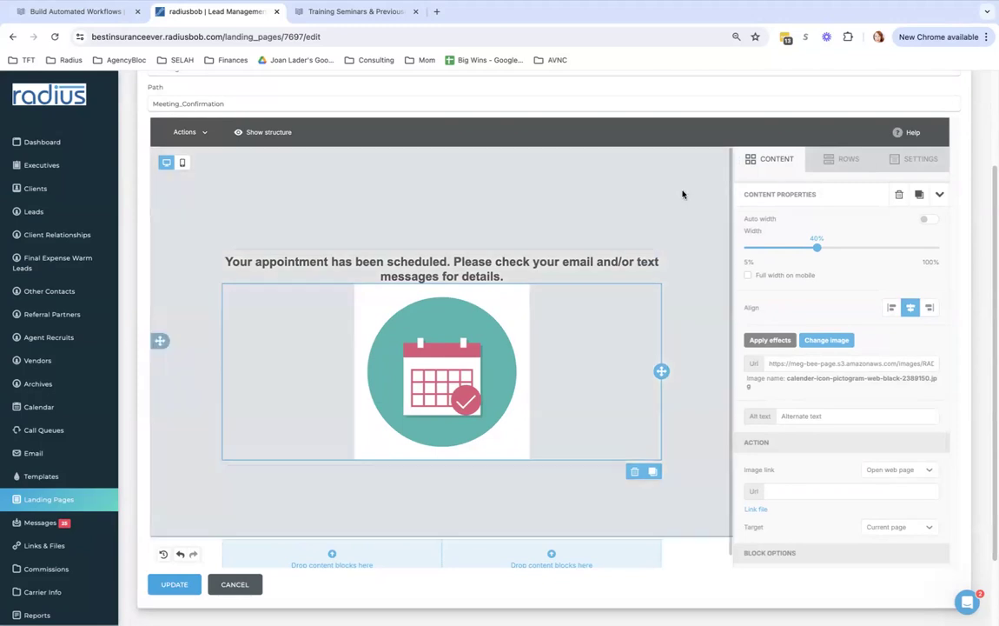
Add a Spacer block above the appointment message
click(522, 167)
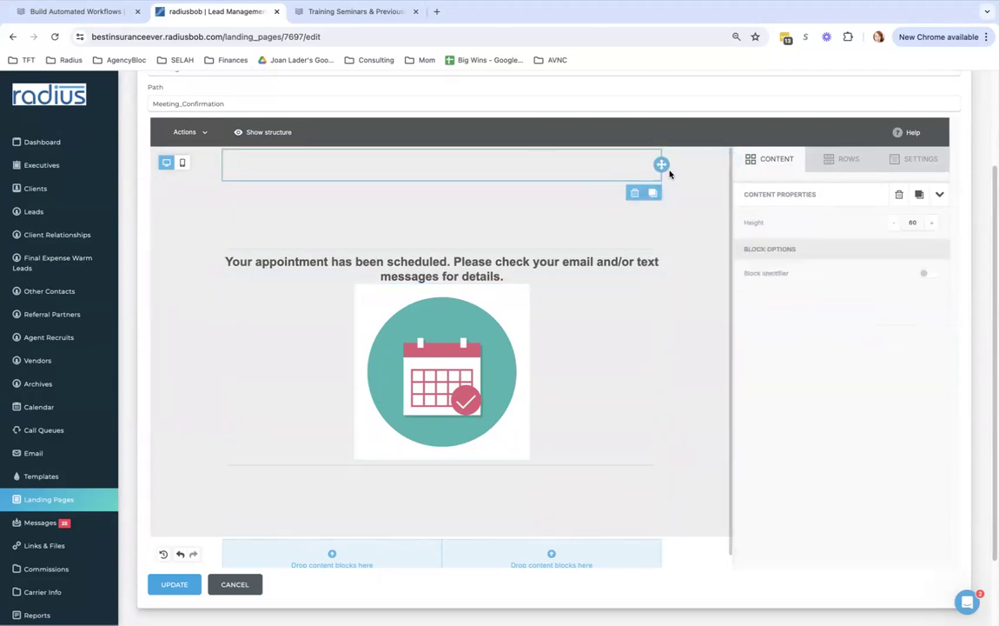
click(779, 159)
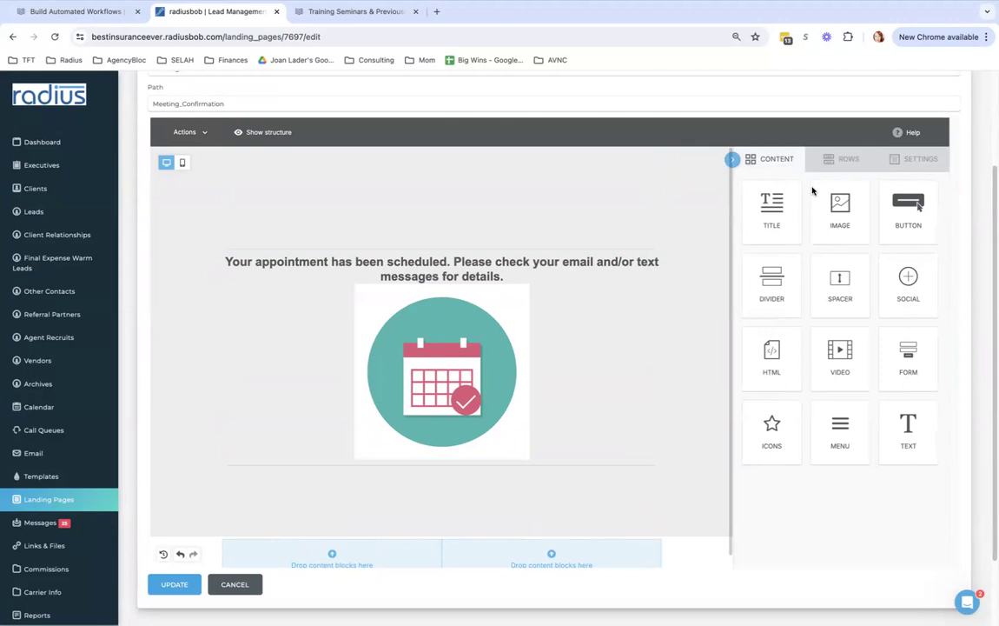
drag(818, 283, 599, 185)
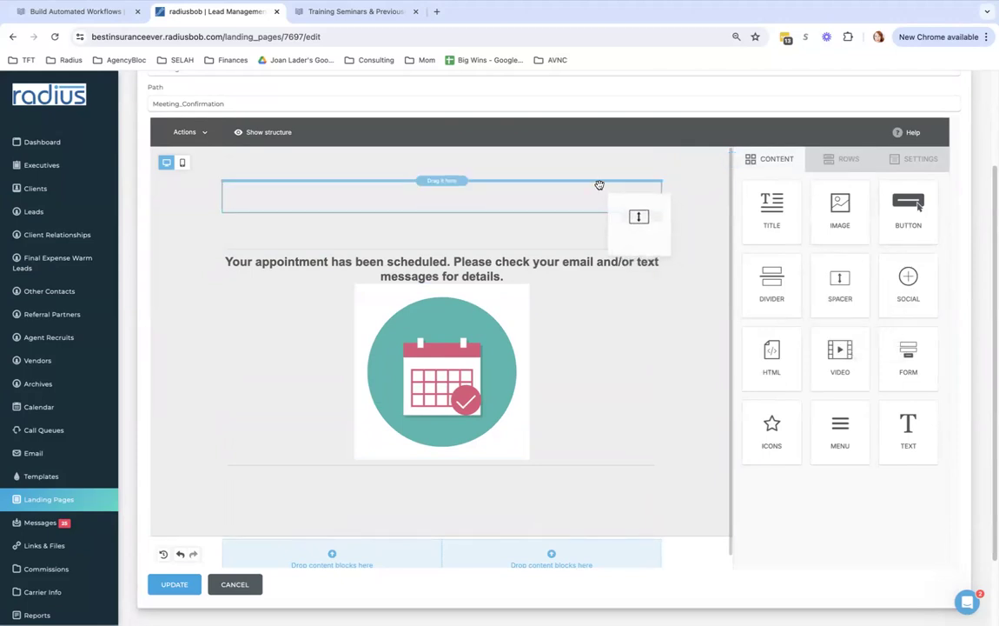
drag(600, 185, 599, 186)
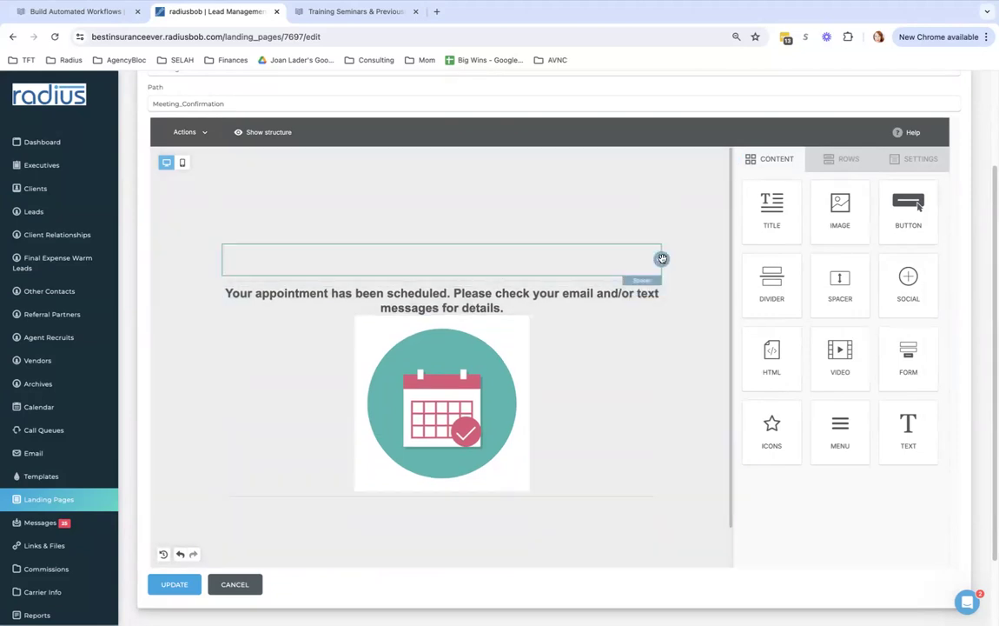
Delete the extra Spacer blocks, keep one spacer at the top, and update the page
click(662, 259)
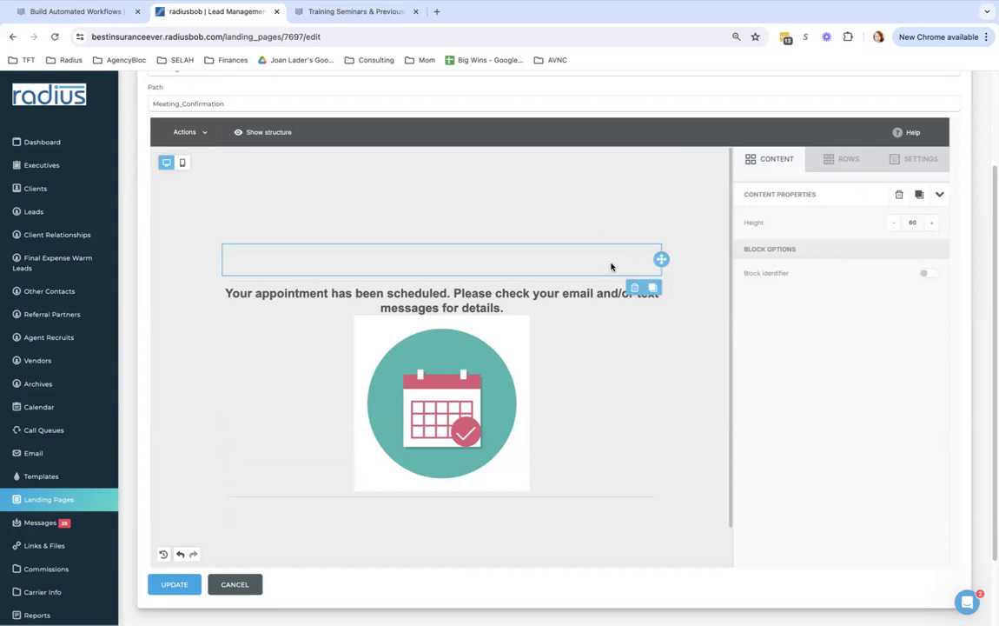
click(632, 288)
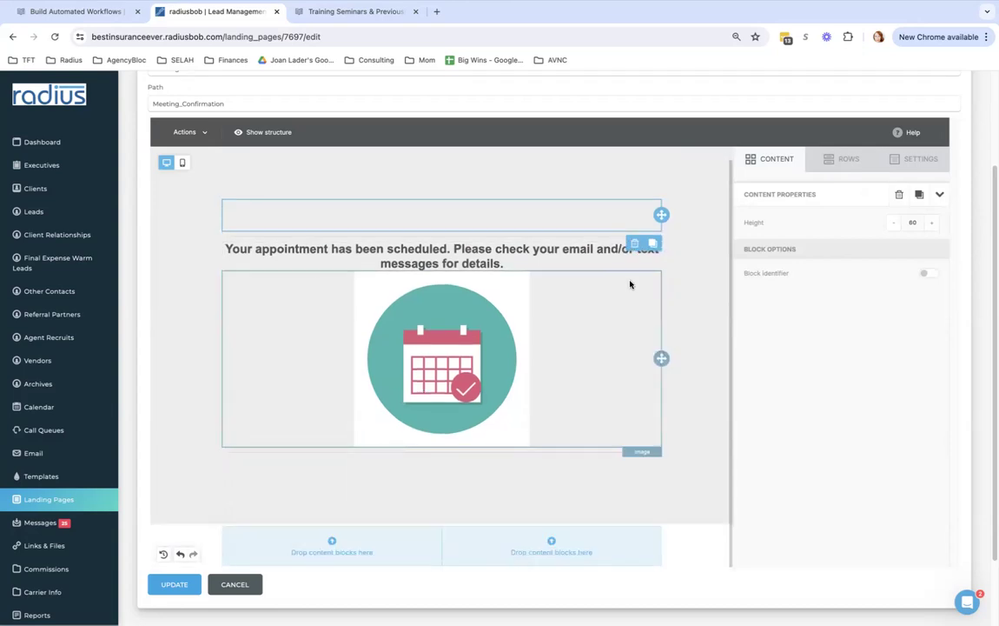
click(634, 242)
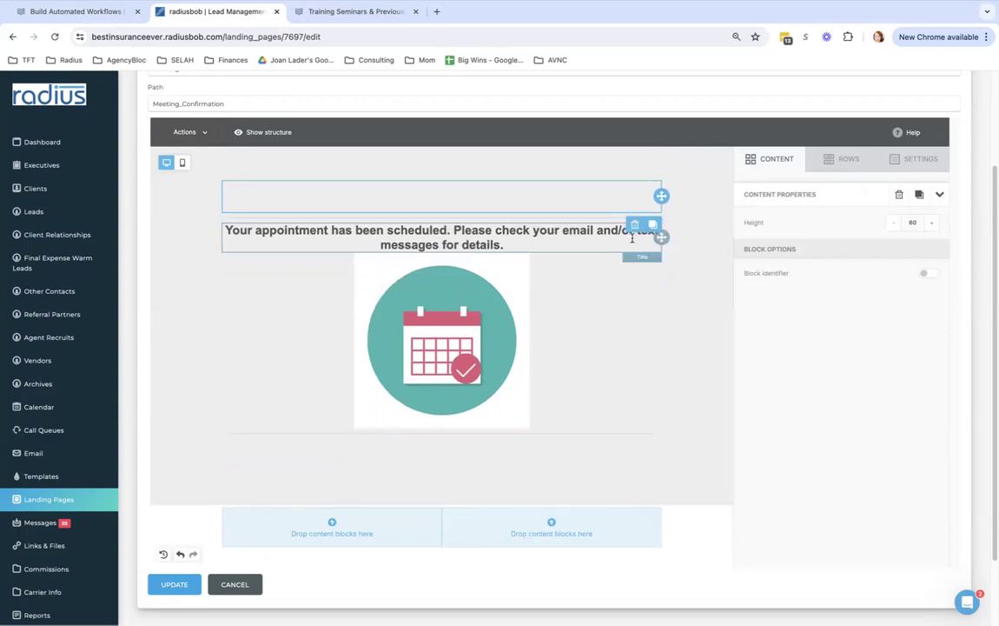
click(633, 227)
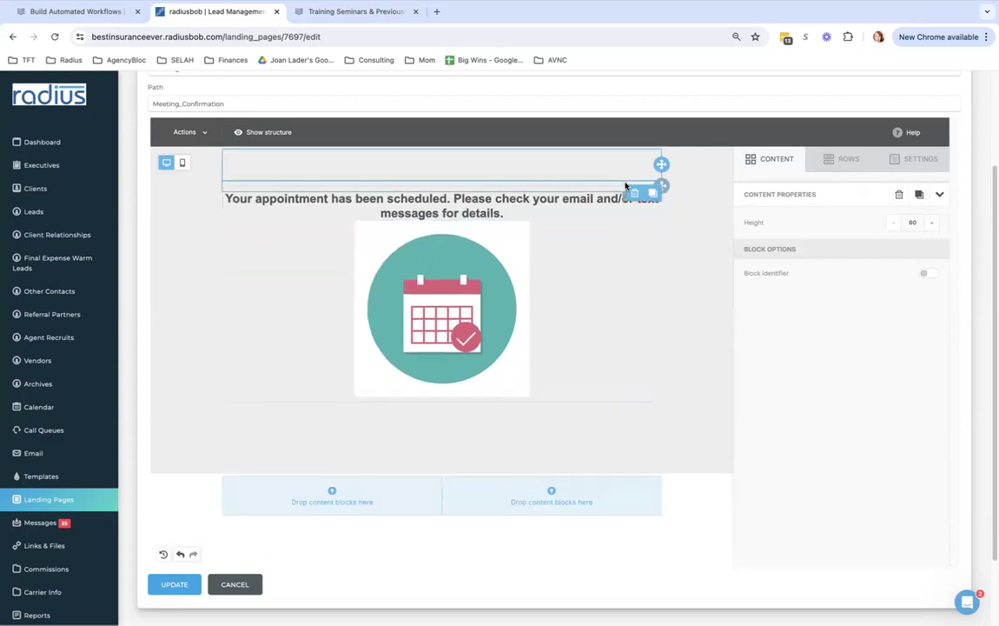
click(634, 185)
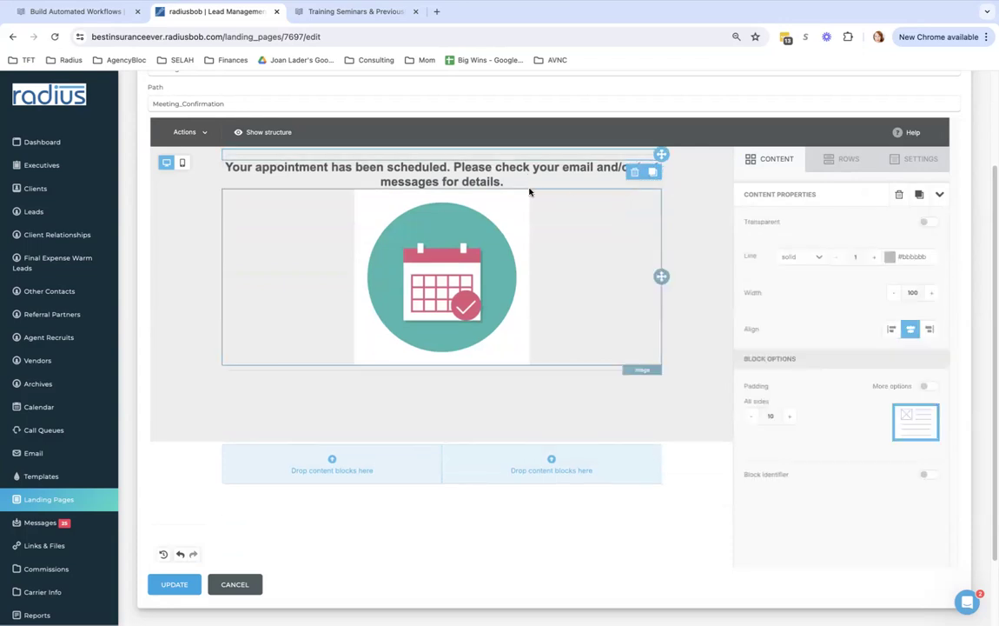
click(772, 160)
drag(841, 301, 583, 191)
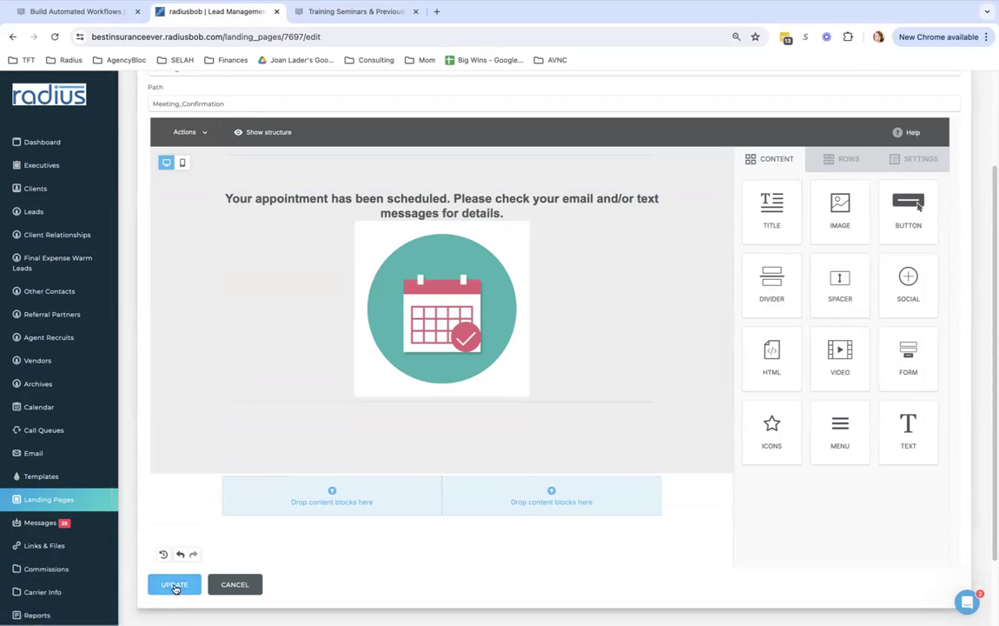
click(67, 500)
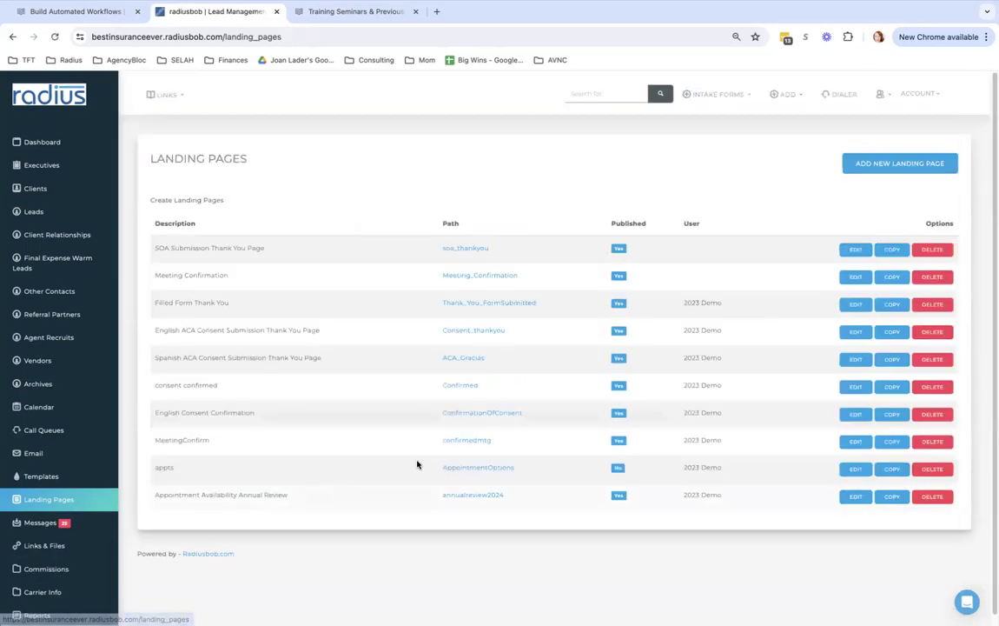
Edit the Appointment Availability Annual Review page and check the New Client PHONE button's link
click(855, 497)
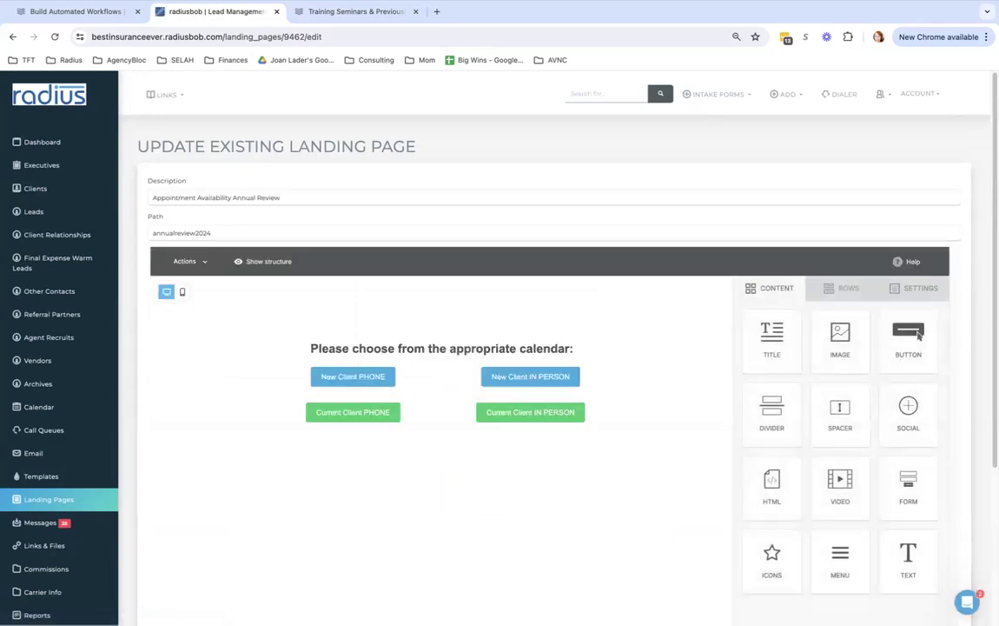
scroll(919, 335, down, 2)
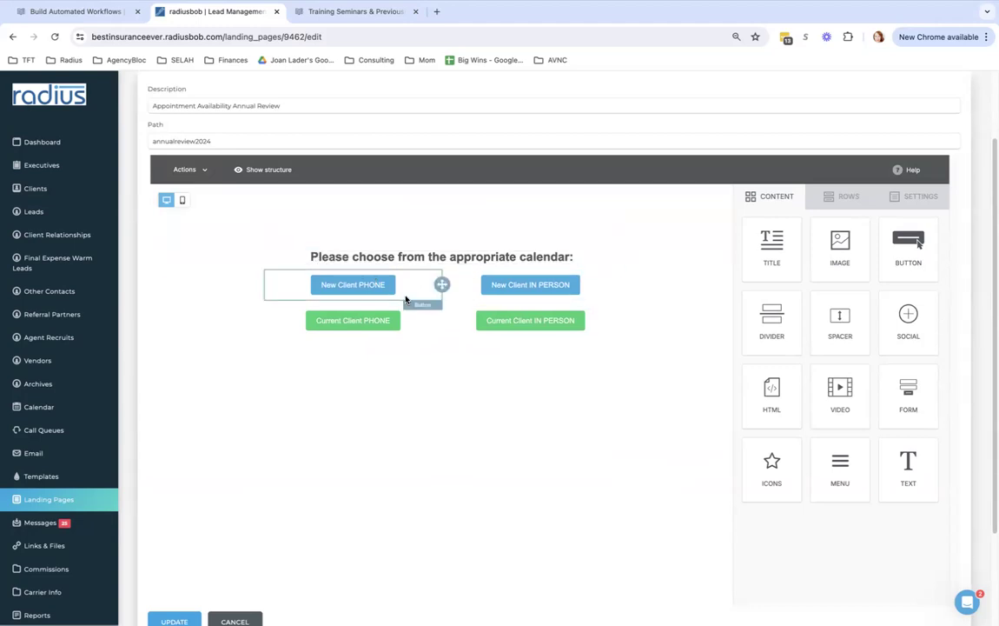
click(351, 286)
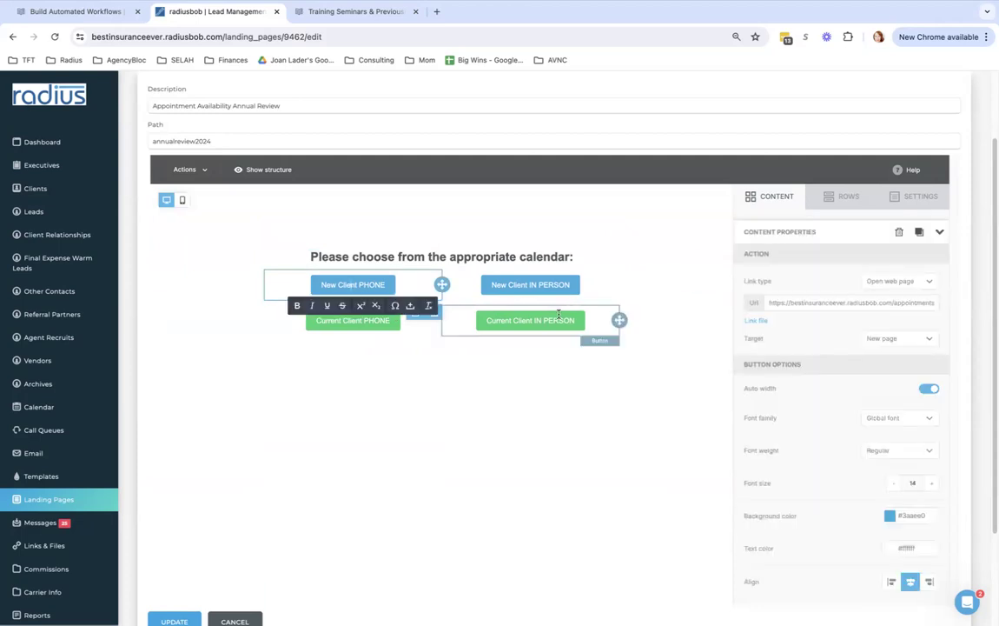
click(845, 303)
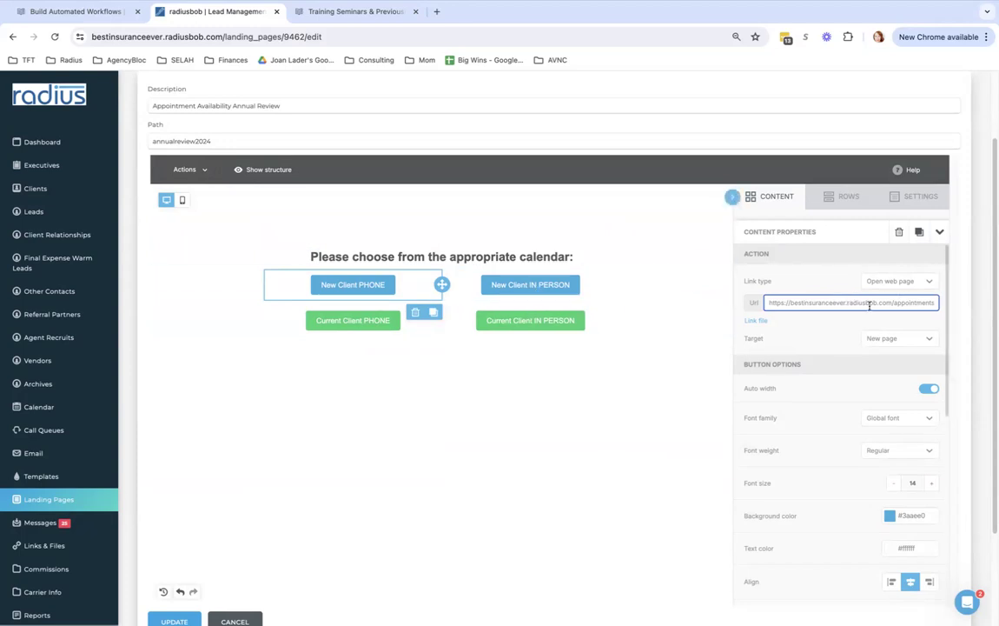
Set the Current Client PHONE button's link type to Internal link and begin choosing its scroll-to target
click(331, 320)
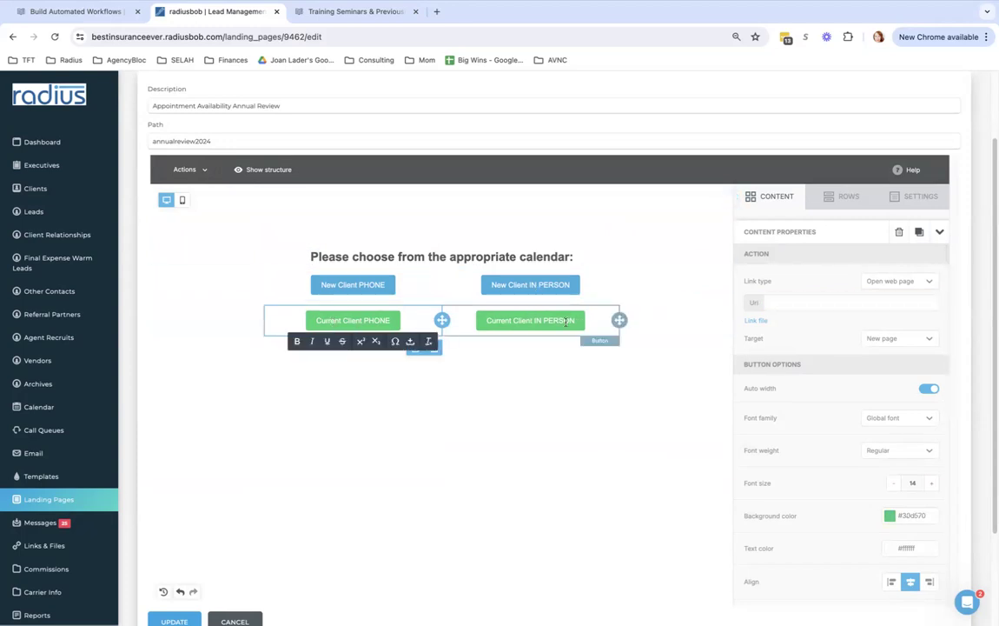
click(790, 303)
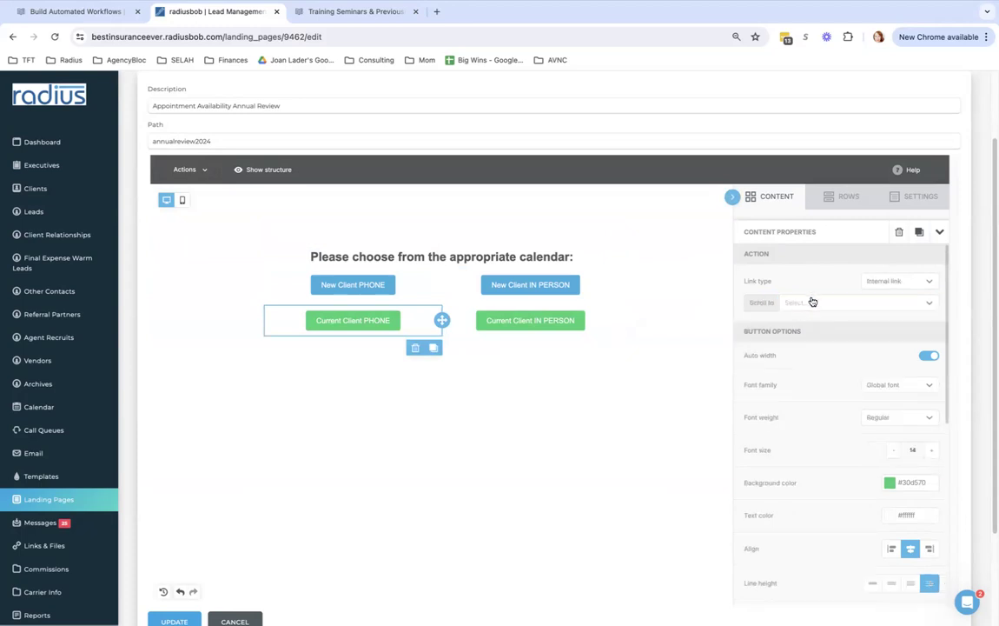
click(814, 301)
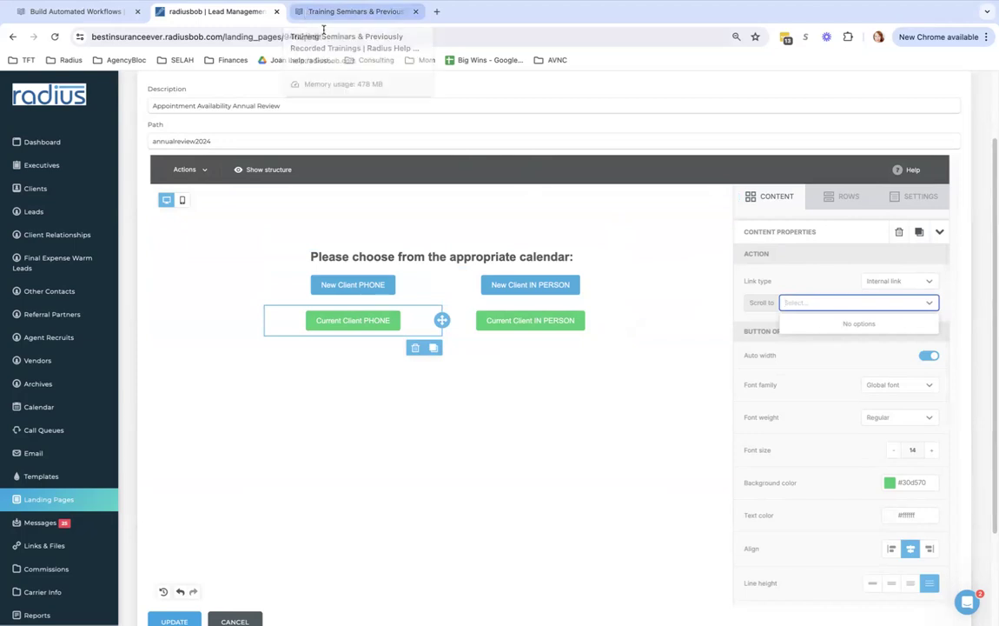
click(610, 424)
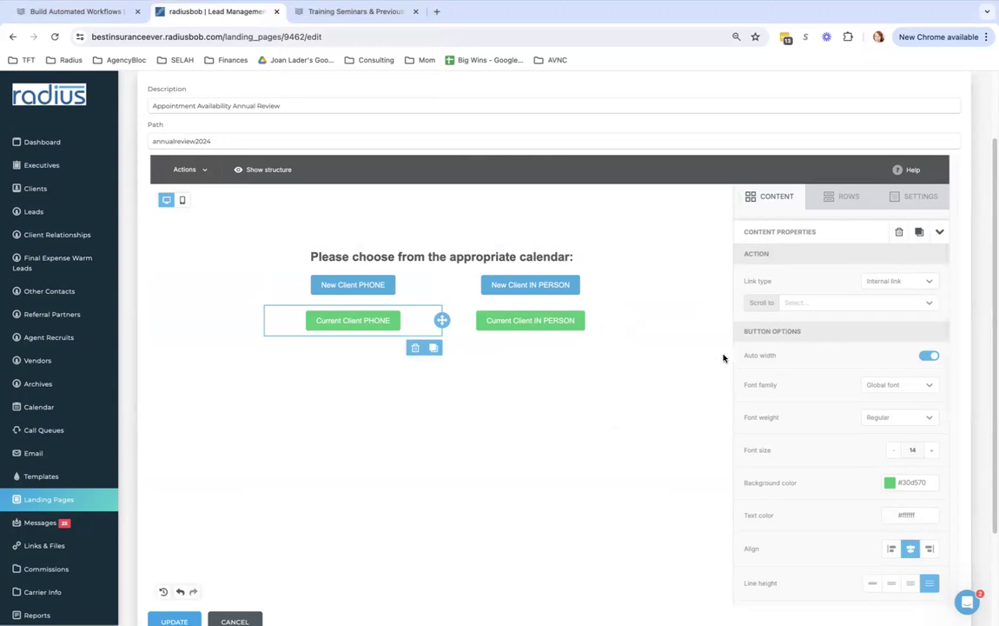
click(814, 303)
text(www.bestinsuranceever.c)
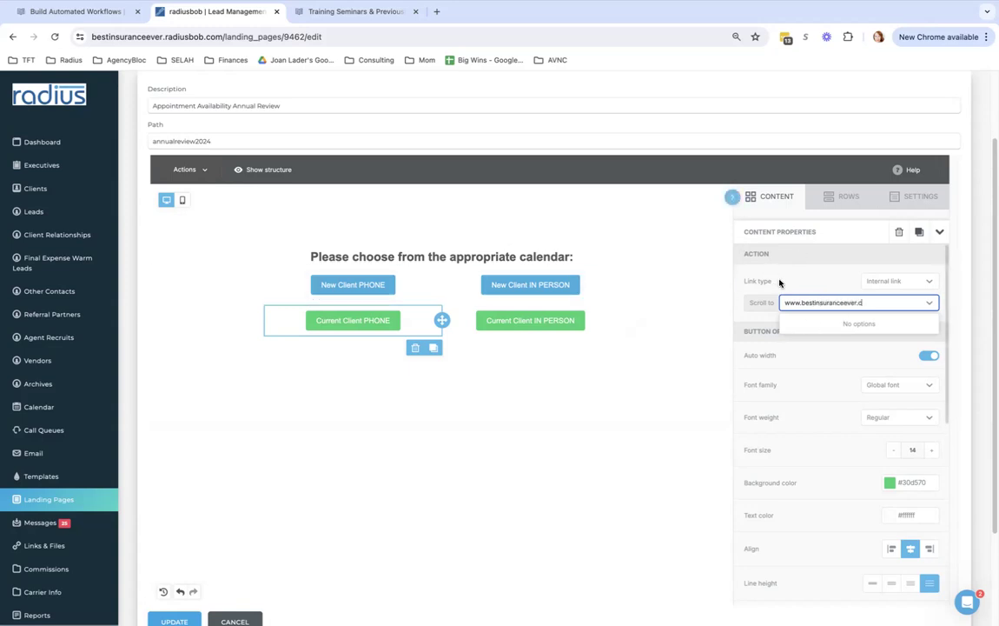
Discard the unmatched scroll-to entry and review the PHONE buttons' link type options, keeping Internal link
click(804, 286)
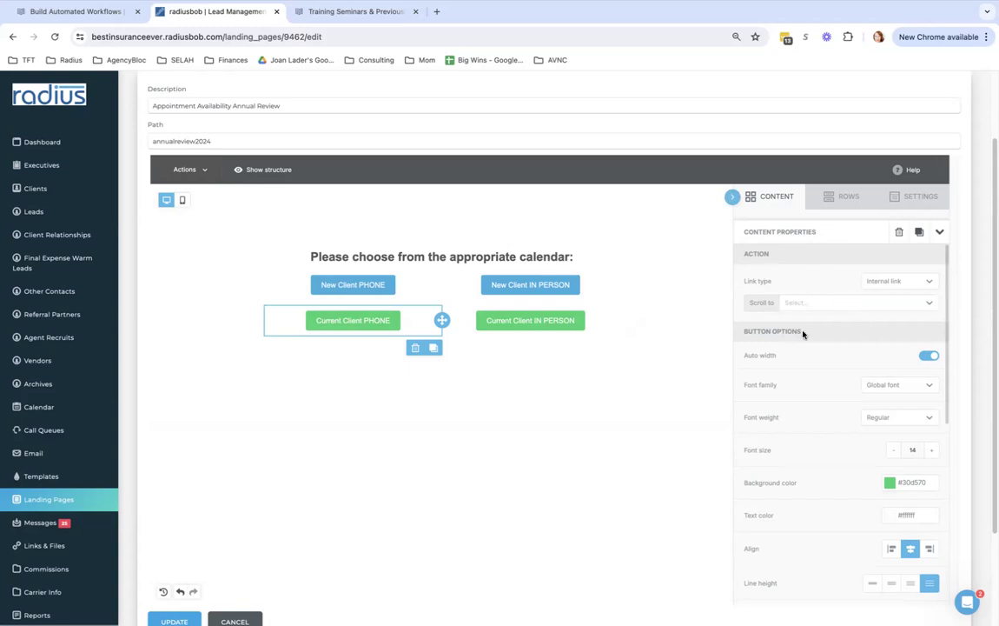
click(536, 320)
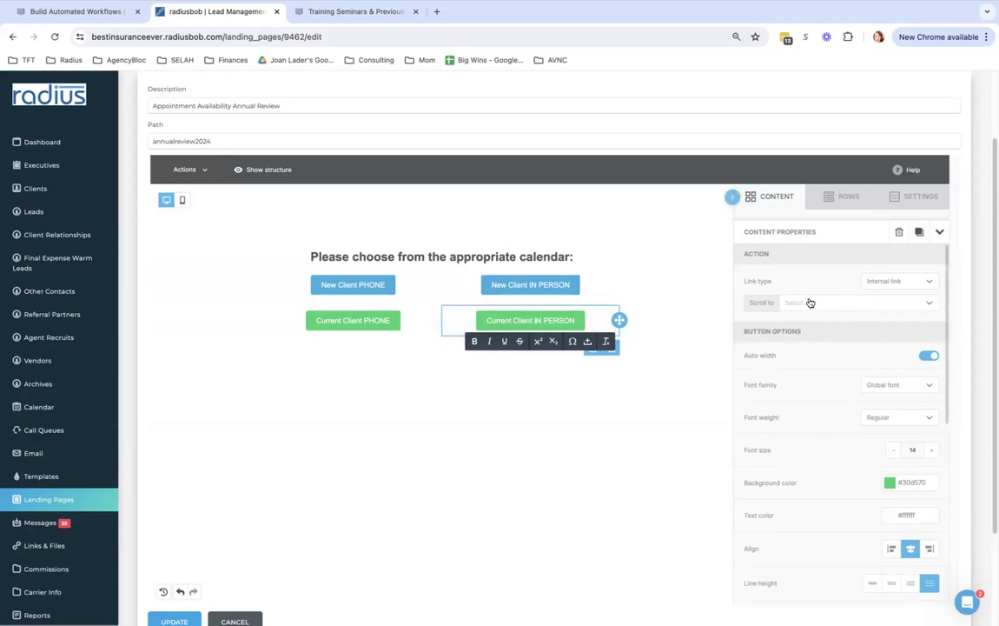
click(360, 286)
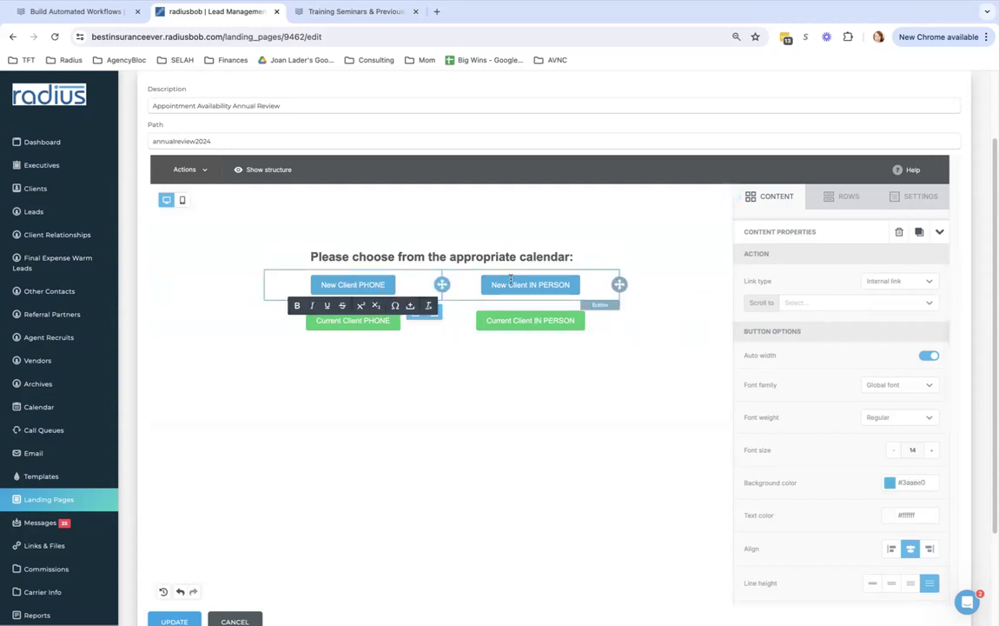
click(929, 282)
click(910, 305)
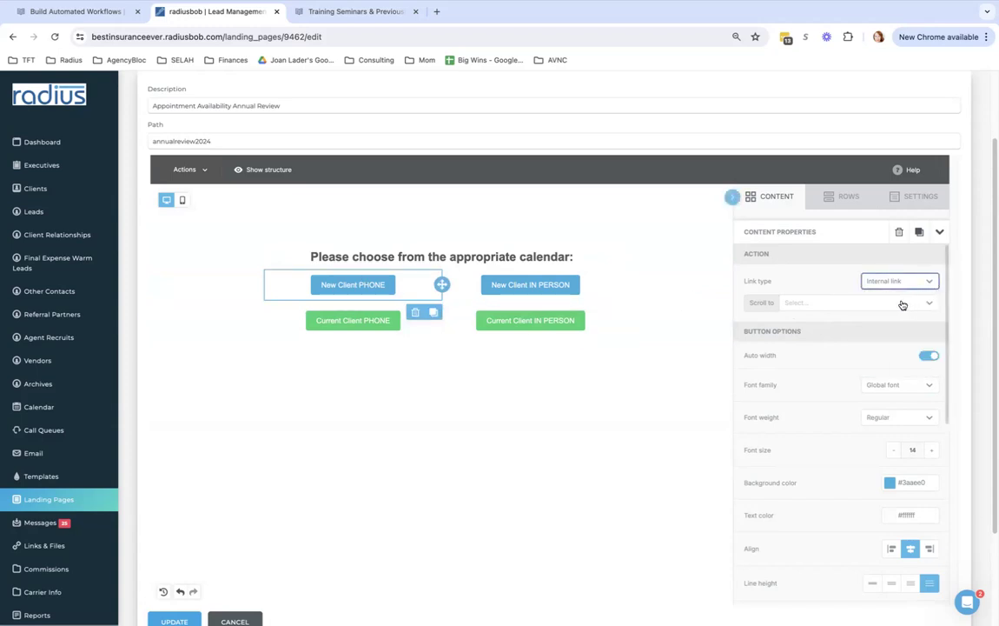
click(898, 304)
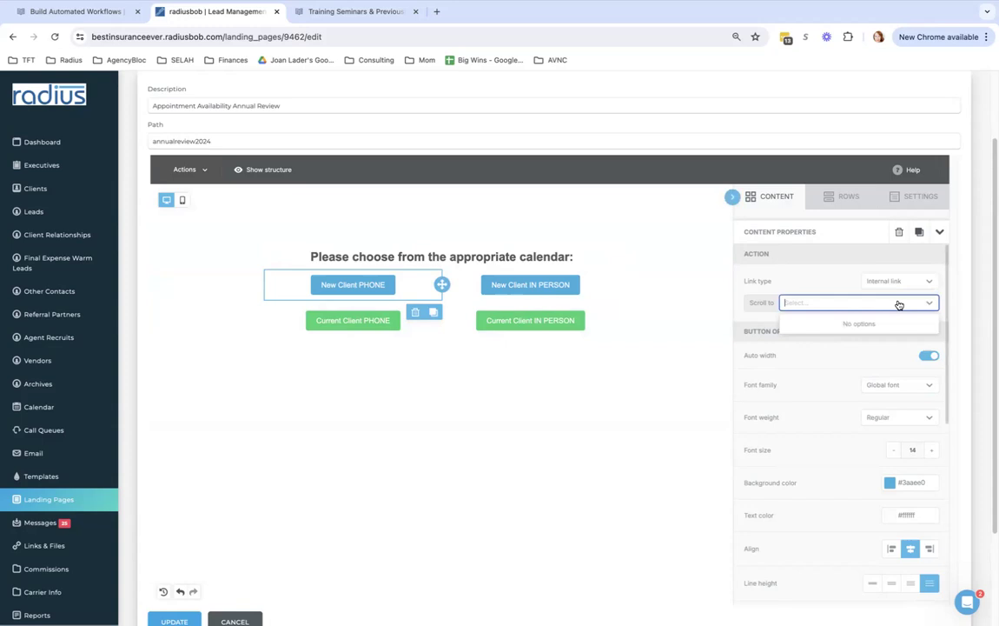
click(930, 283)
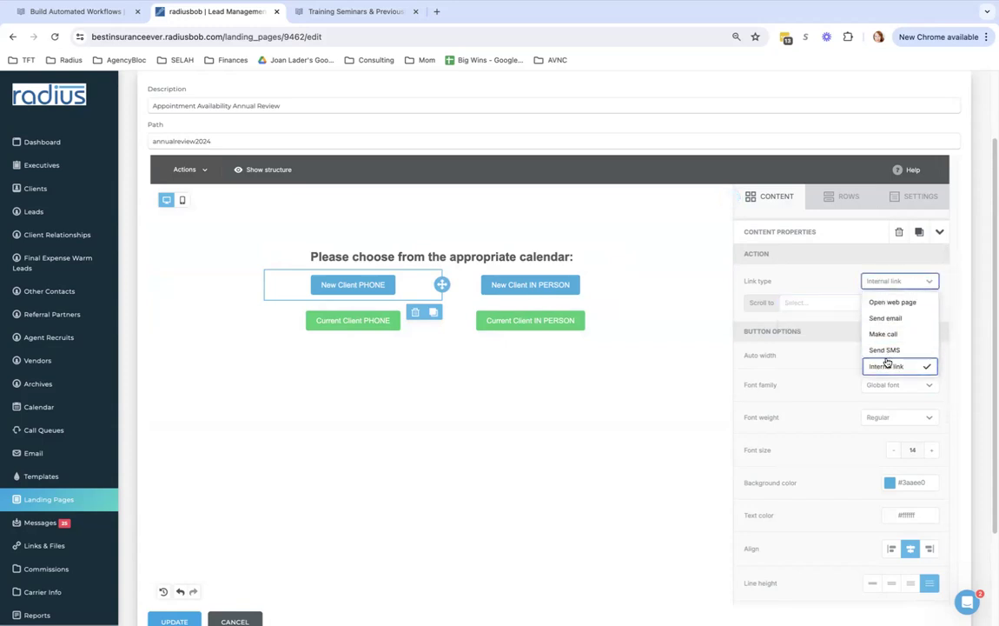
click(891, 304)
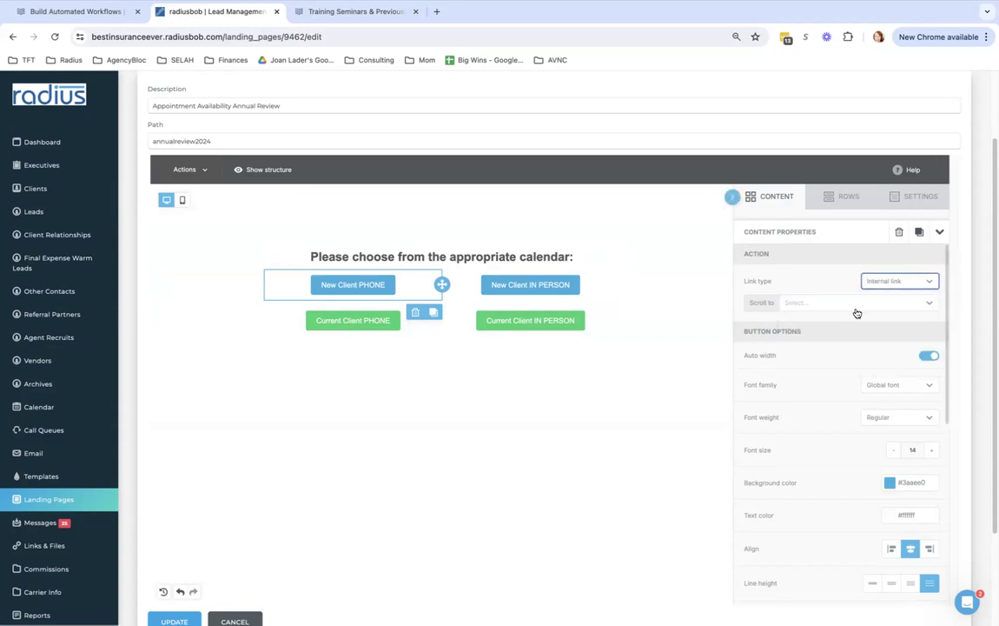
click(620, 420)
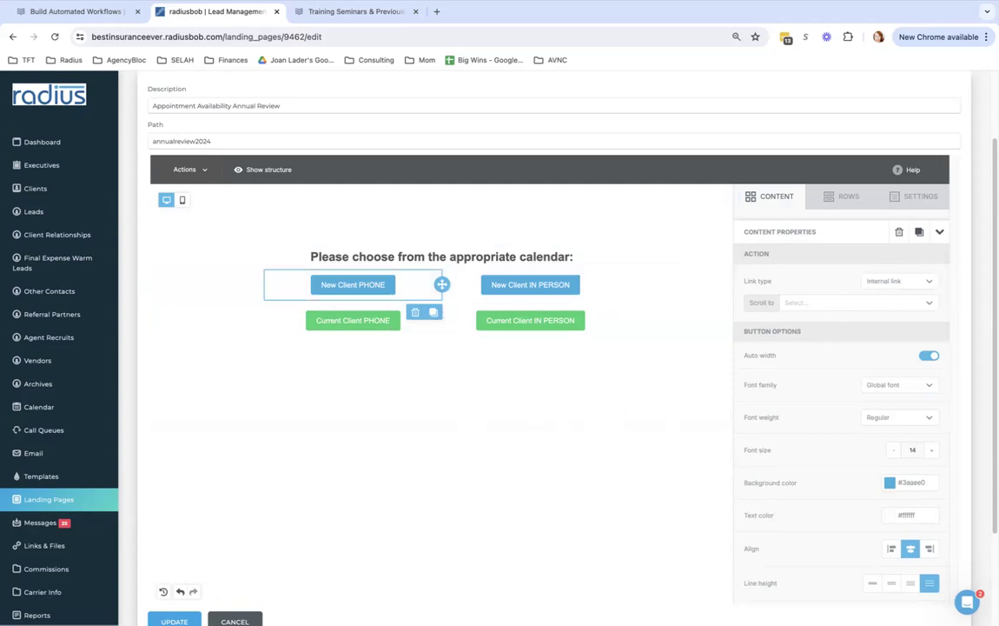
click(899, 281)
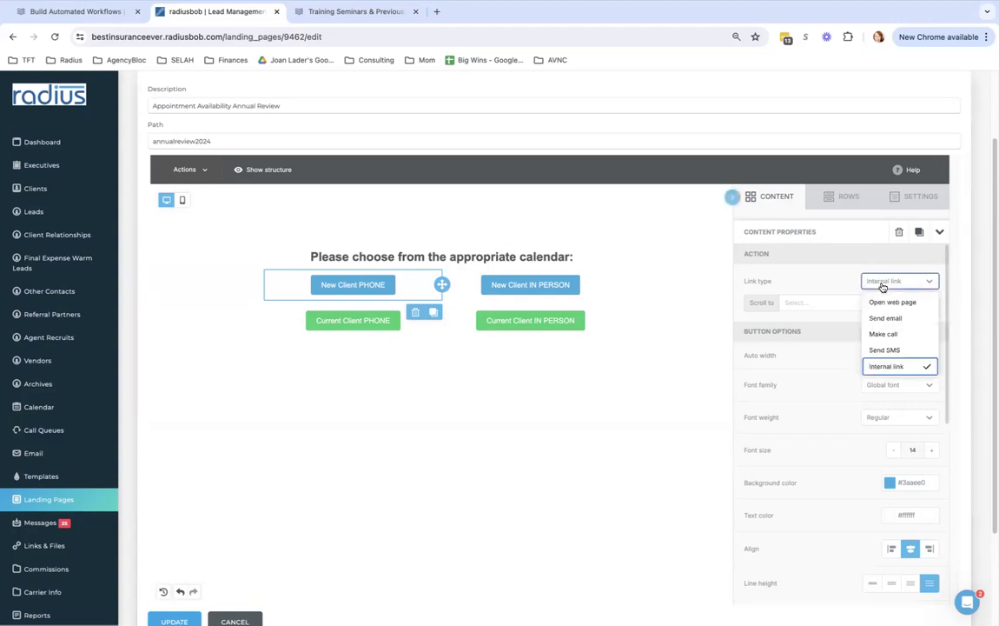
click(803, 294)
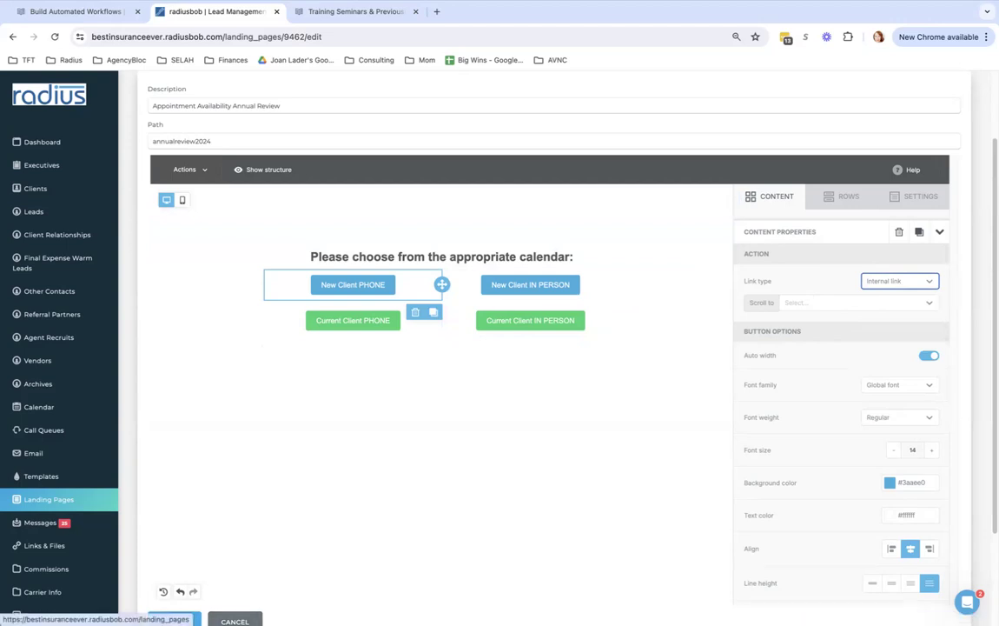
Reopen Appointment Availability Annual Review, confirm New Client PHONE's appointments URL, and update the page
click(48, 499)
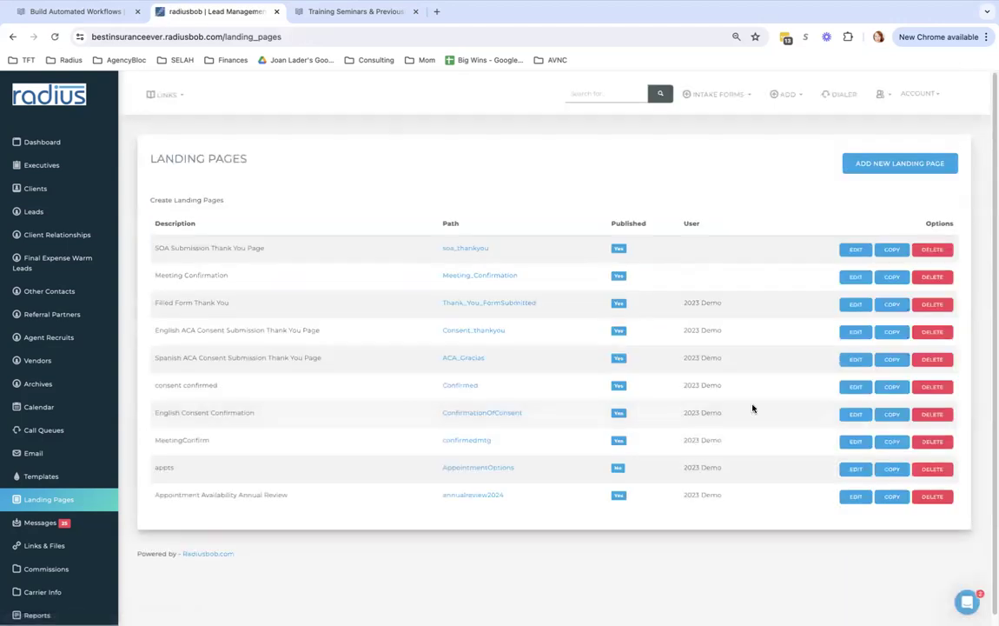
click(855, 496)
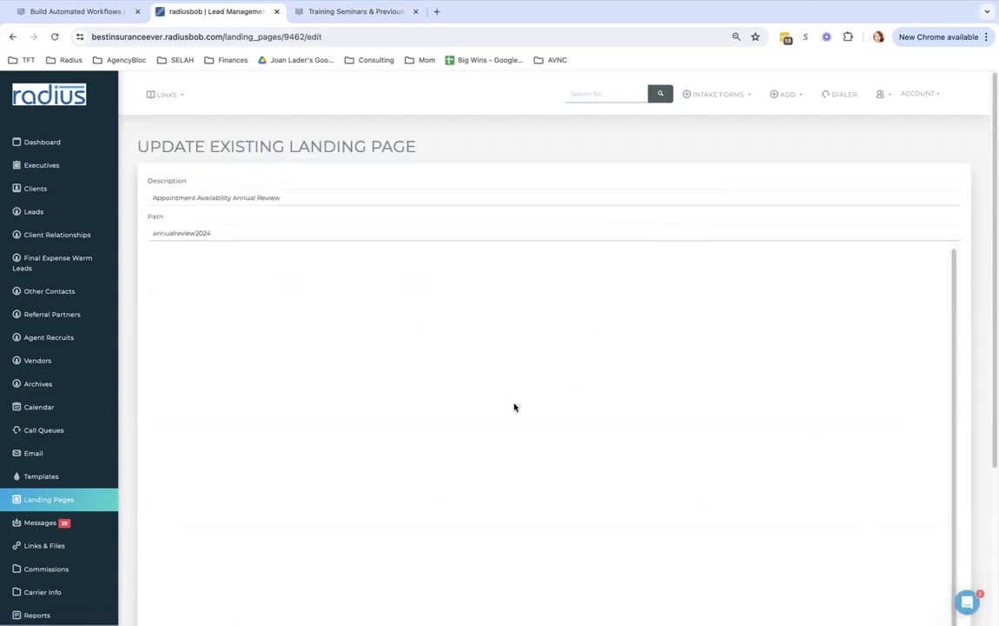
click(383, 380)
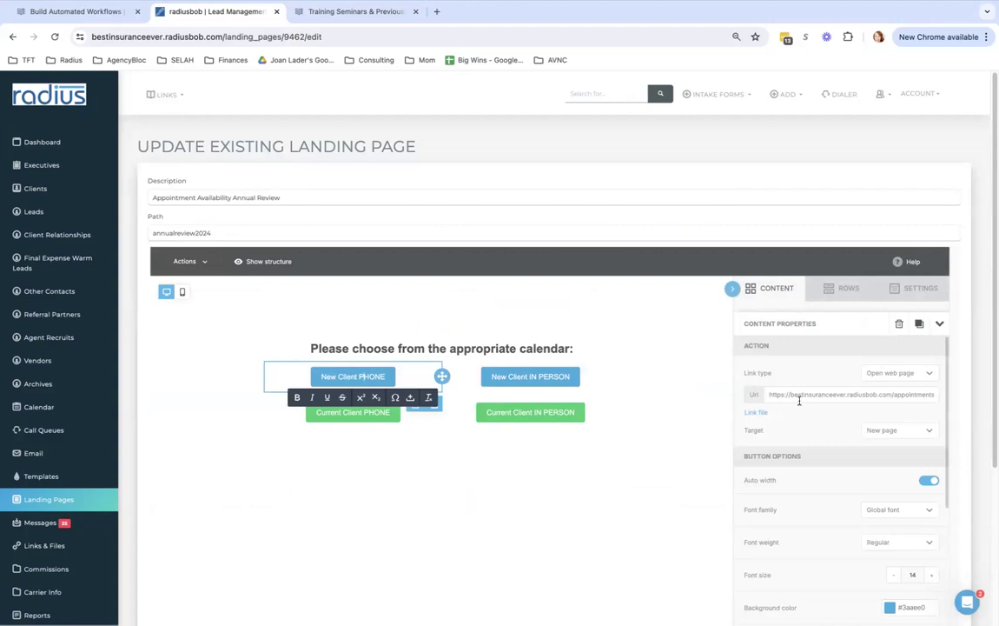
drag(767, 395, 903, 406)
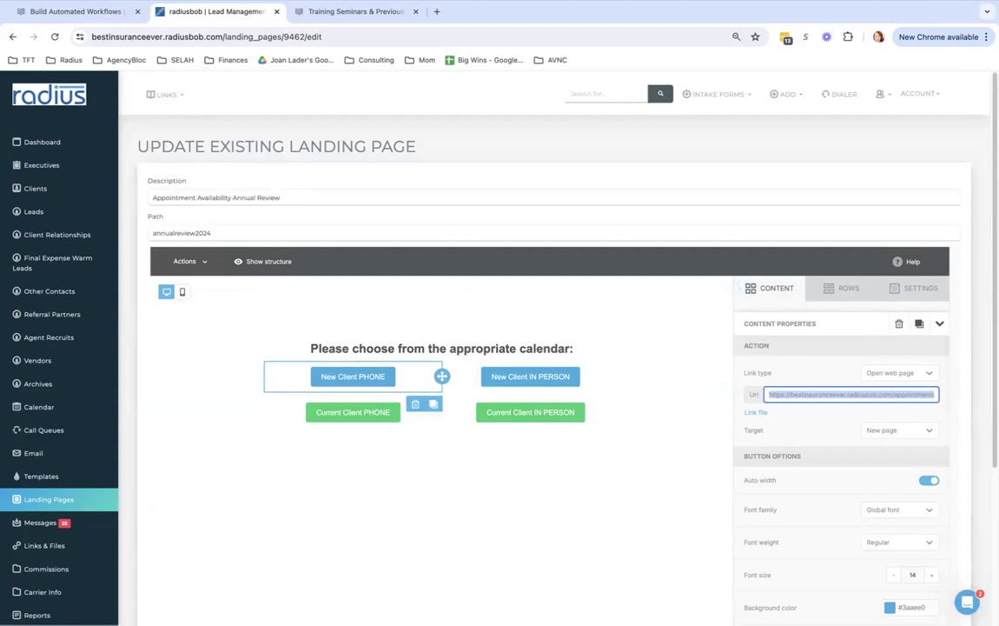
scroll(955, 398, down, 5)
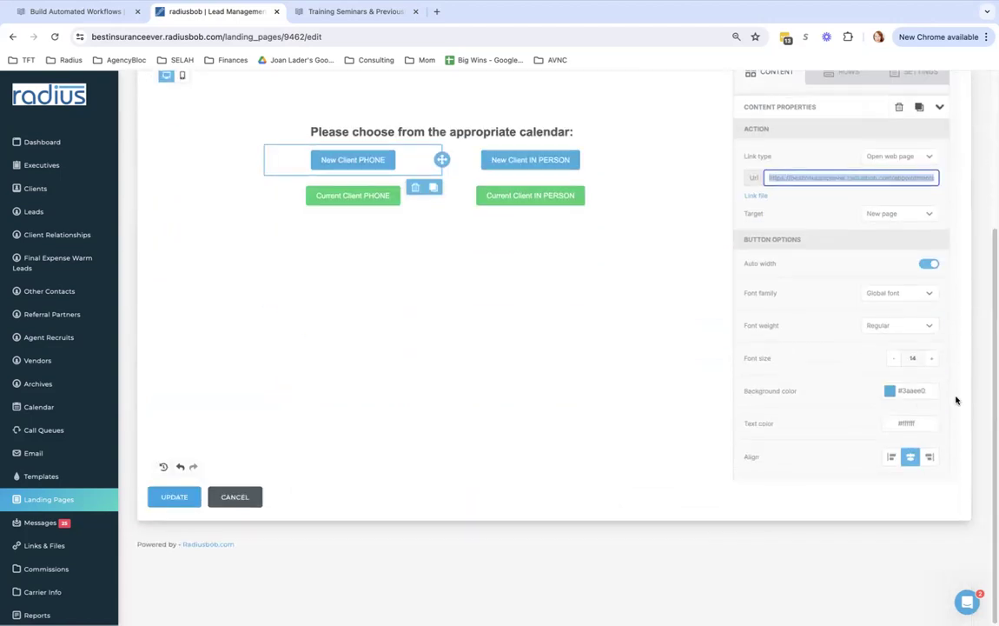
click(190, 498)
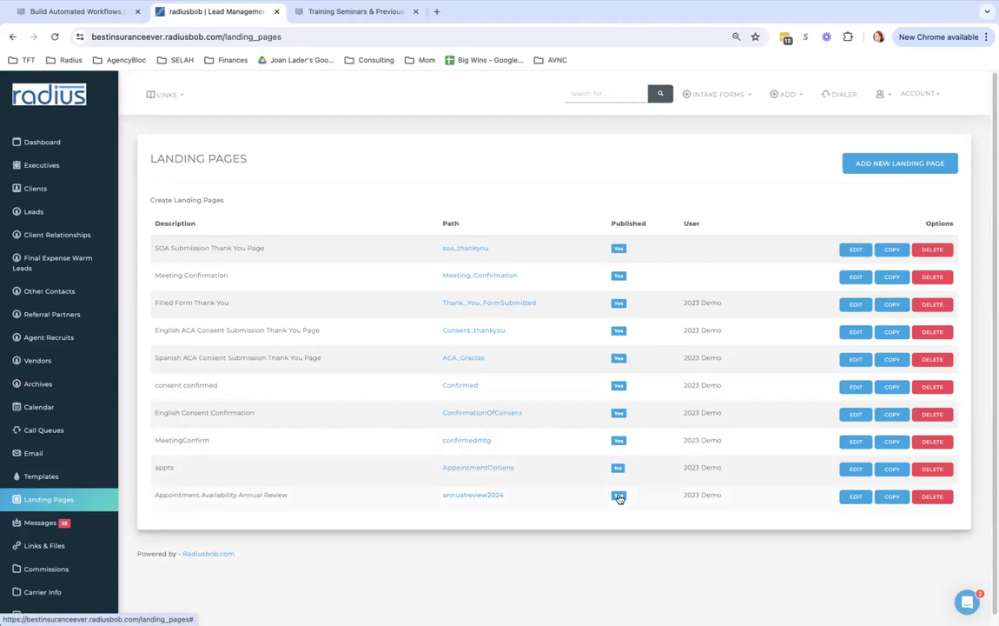
Open the live annualreview2024 page and verify New Client PHONE loads the November 2024 calendar
click(477, 497)
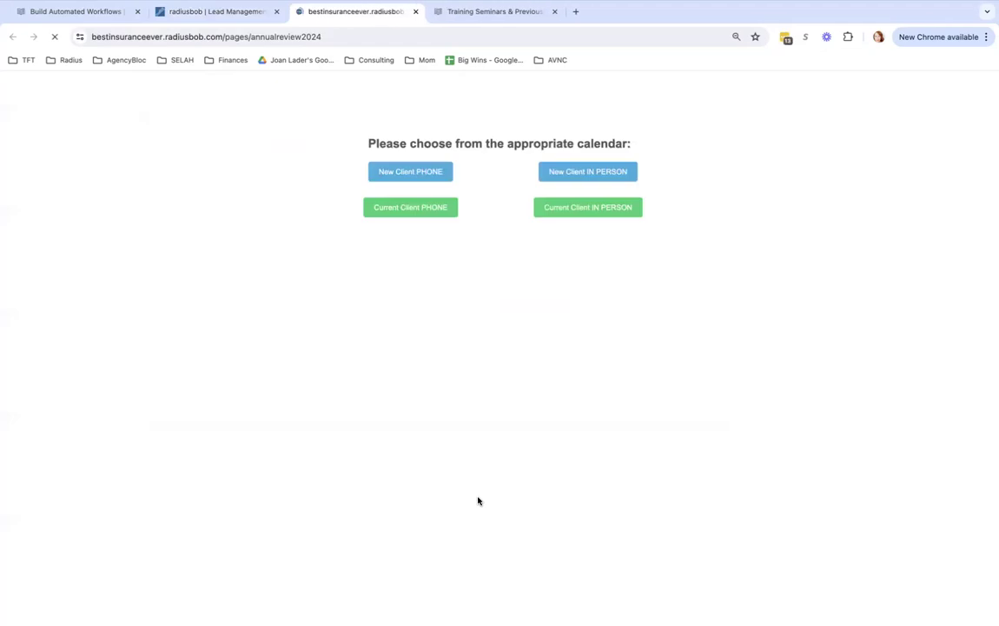
click(373, 37)
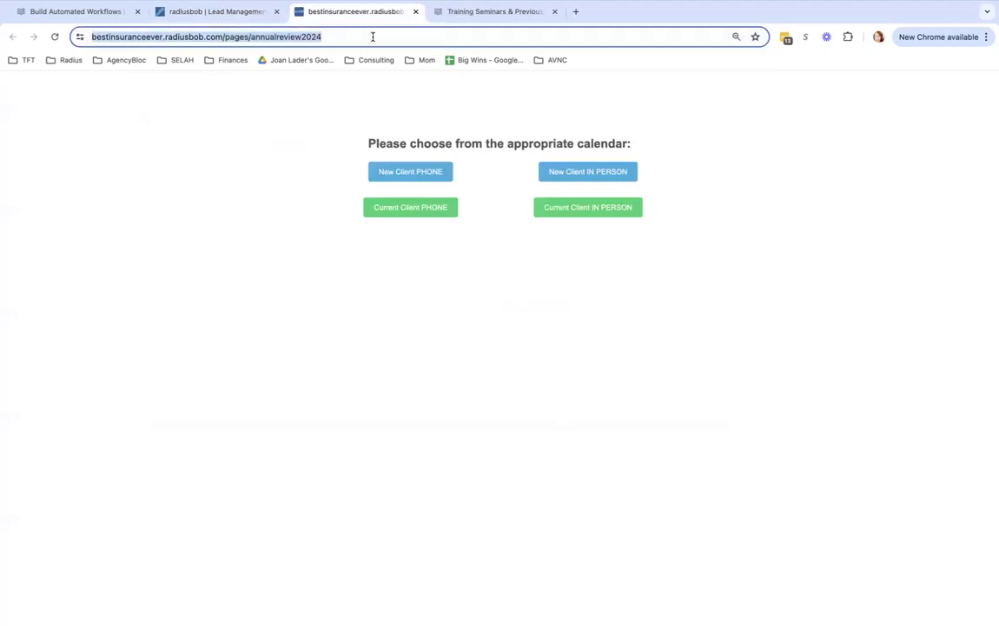
click(418, 174)
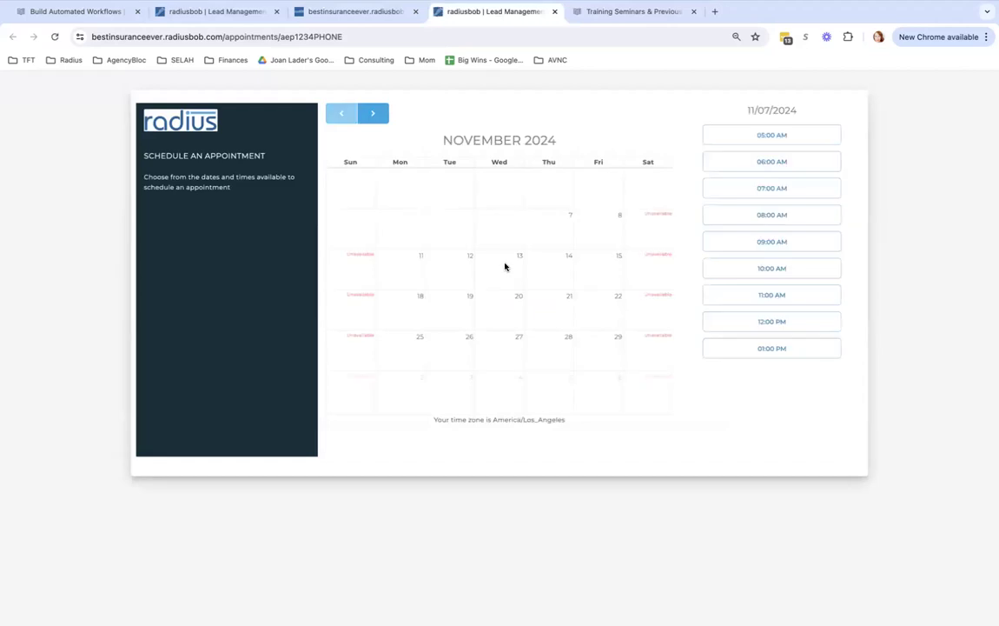
click(554, 11)
click(221, 13)
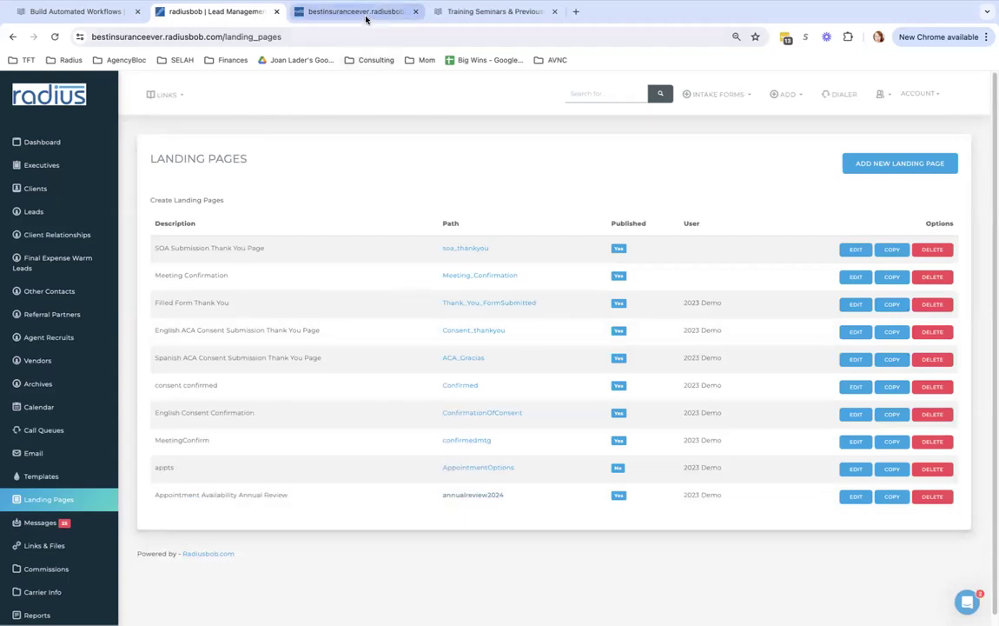
drag(299, 497, 151, 499)
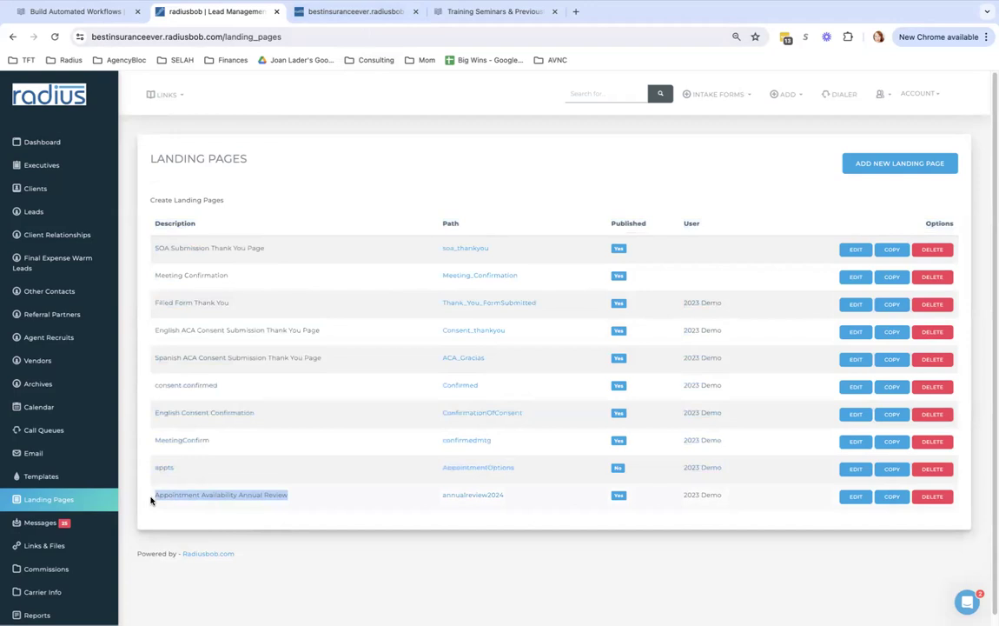
Tick 'Make Template Available To All Users' on the AEP#1 email template and save it
click(39, 476)
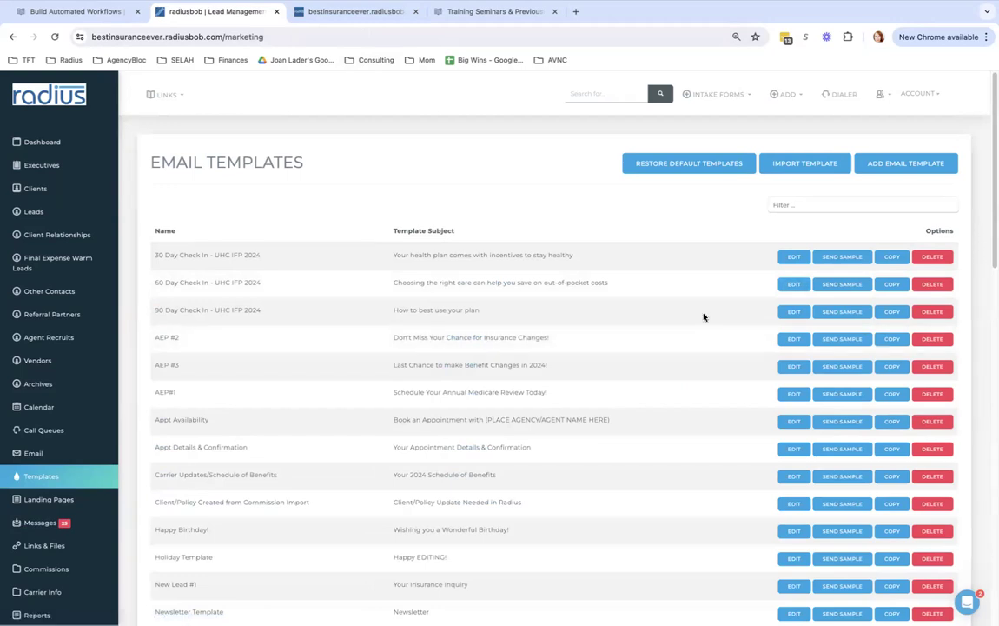
click(789, 396)
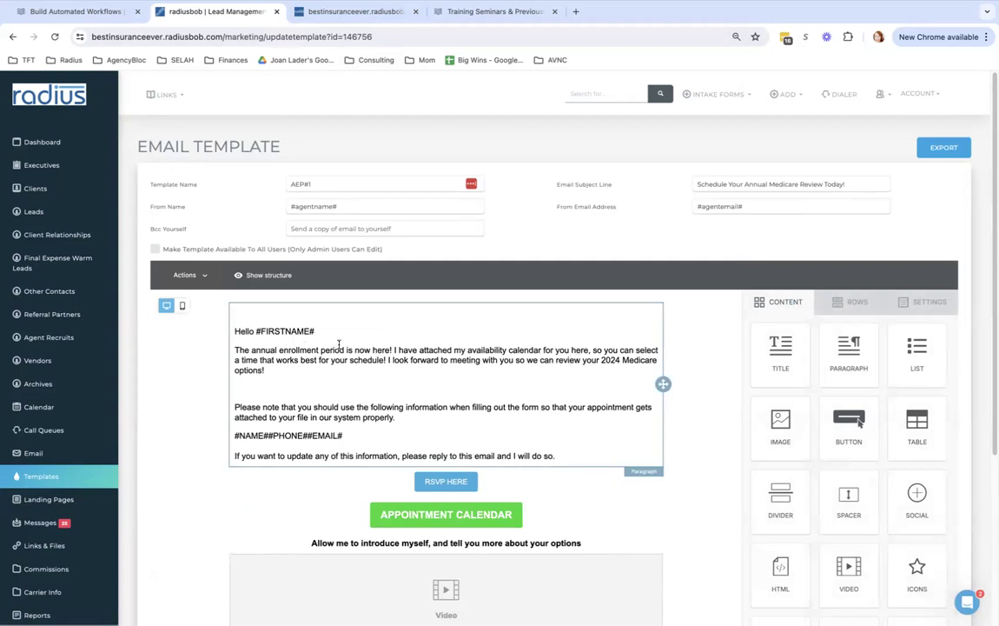
scroll(858, 421, down, 3)
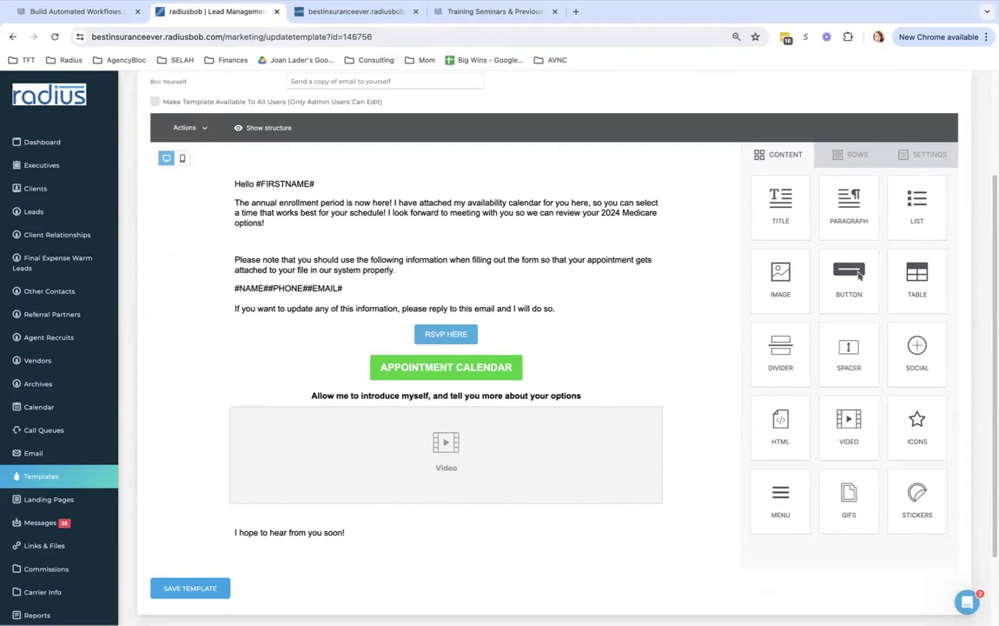
scroll(858, 275, up, 2)
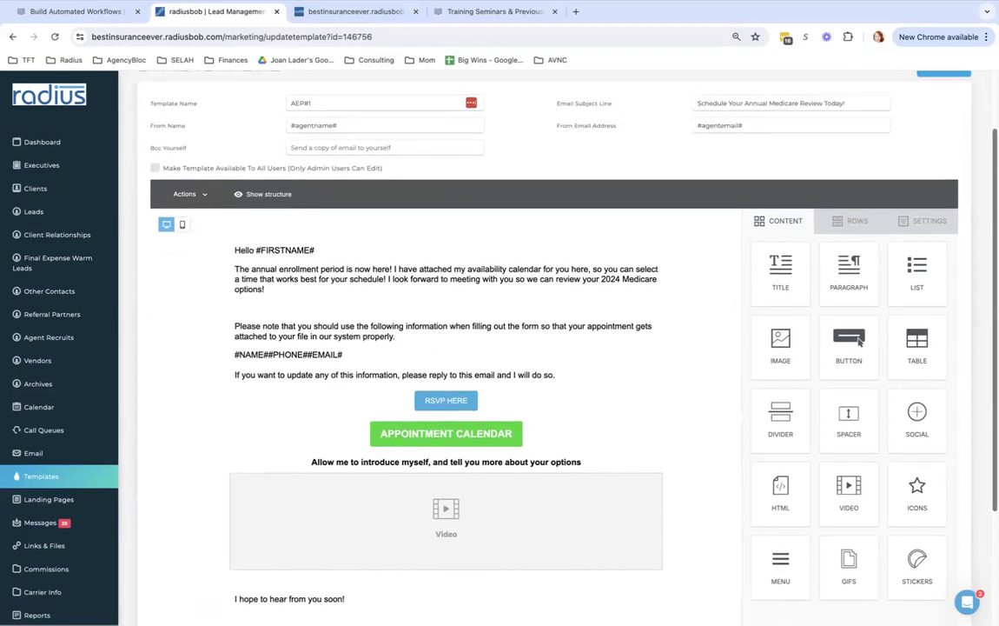
scroll(859, 341, up, 3)
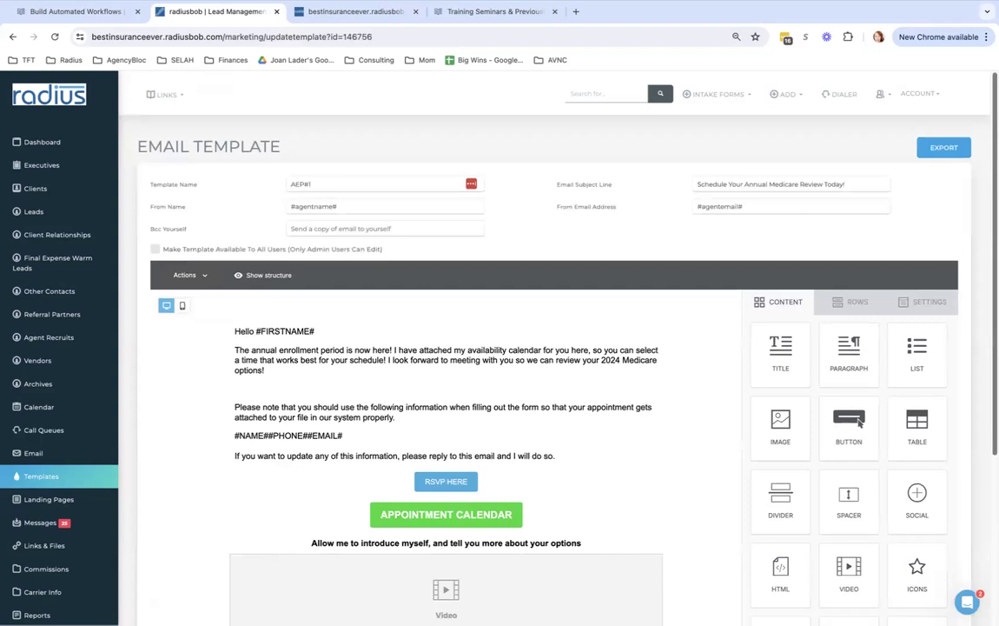
click(156, 249)
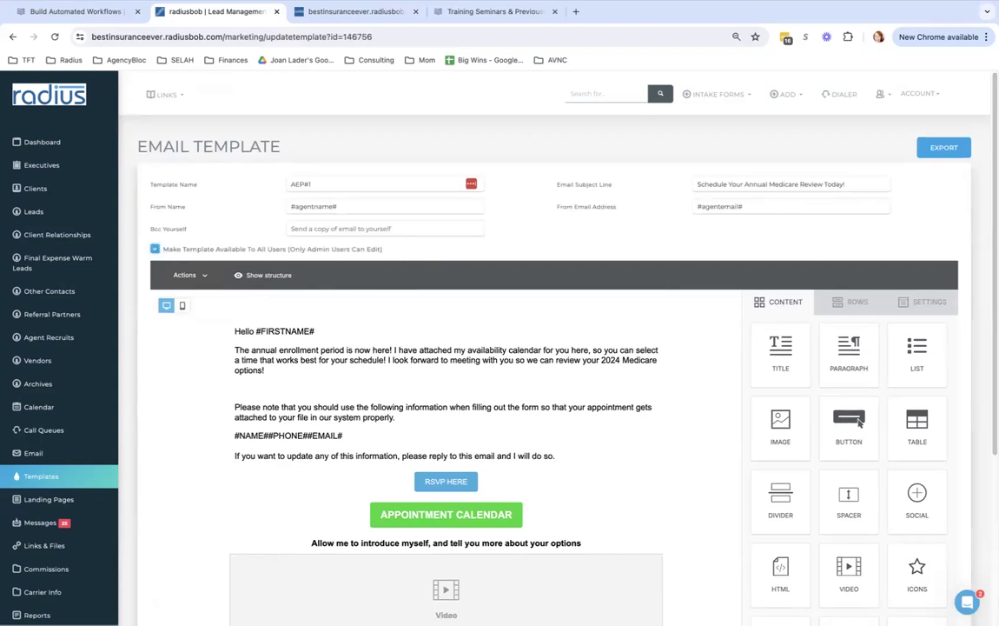
scroll(928, 379, down, 5)
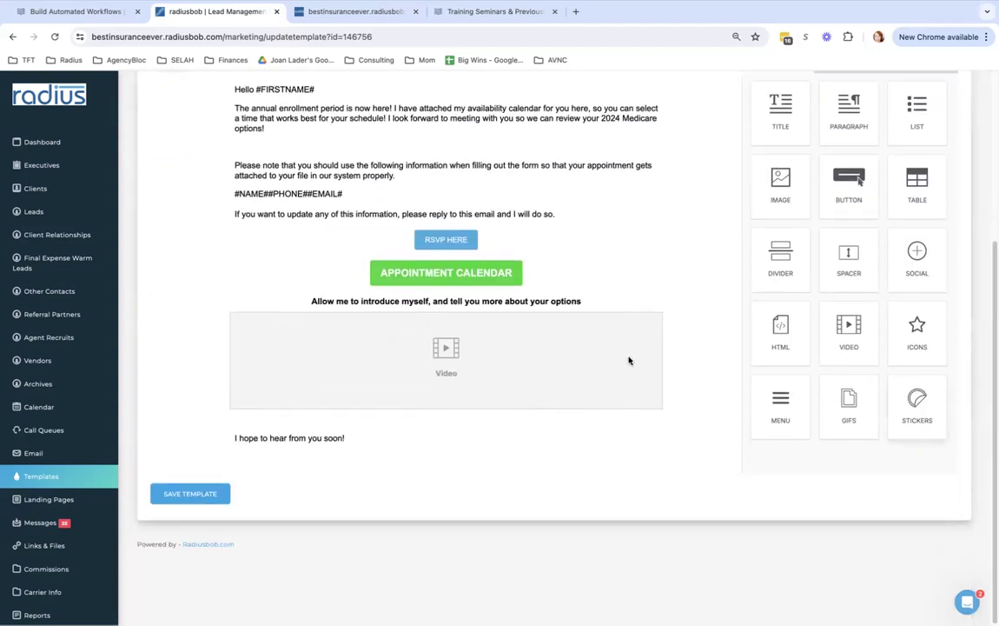
click(201, 492)
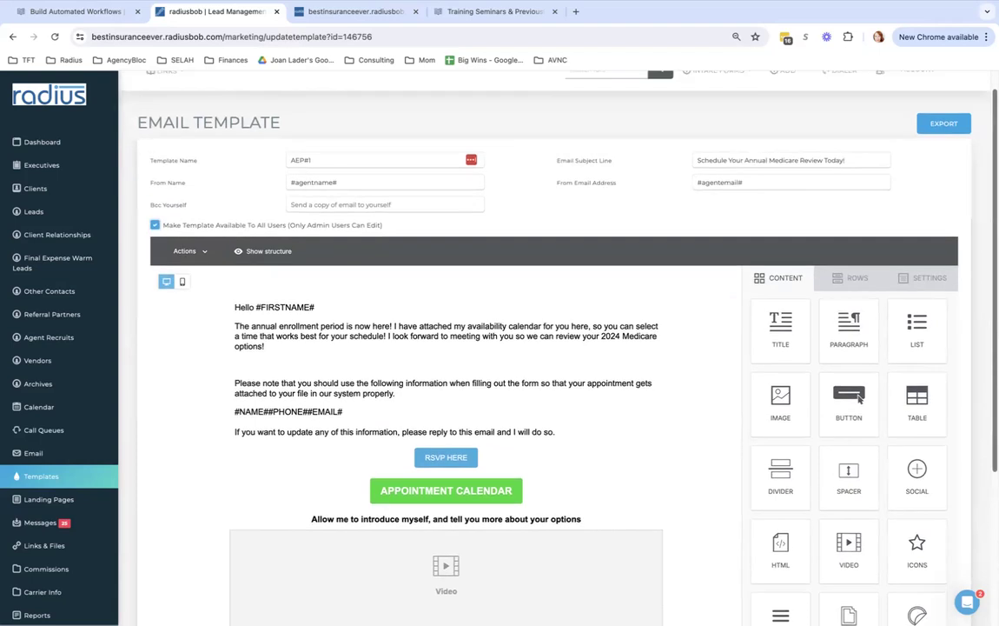
Break #NAME#, #PHONE# and #EMAIL# onto separate lines prefixed Name:, Phone: and Email:
click(285, 355)
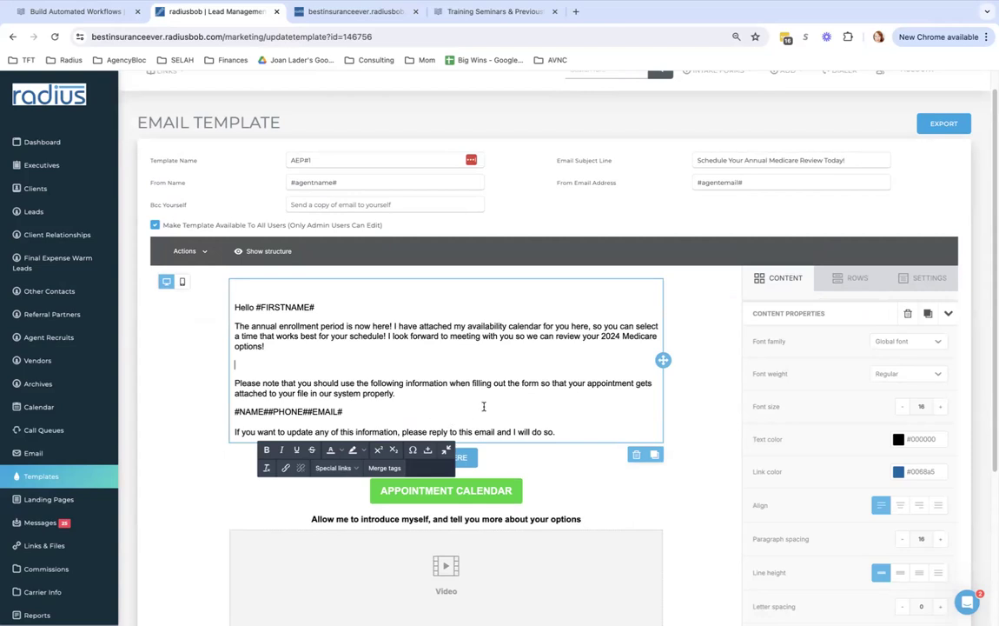
scroll(275, 265, down, 3)
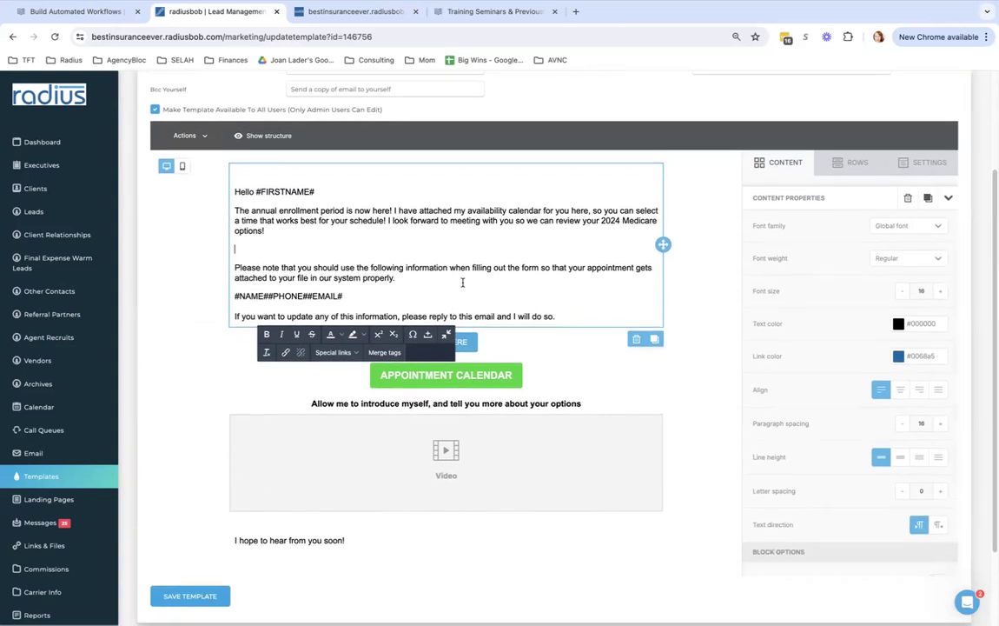
click(268, 296)
key(Return)
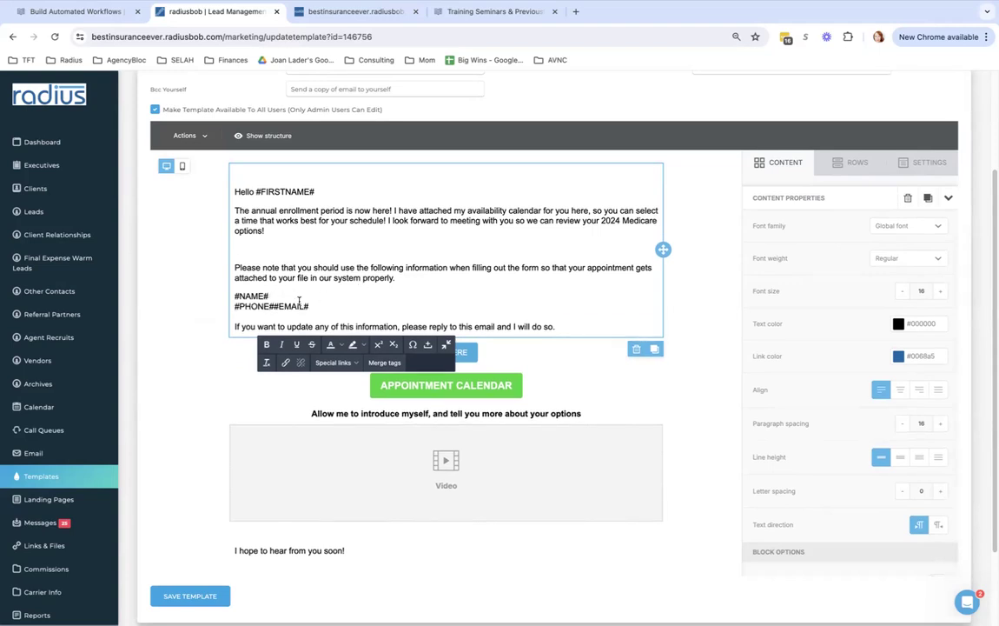
key(Return)
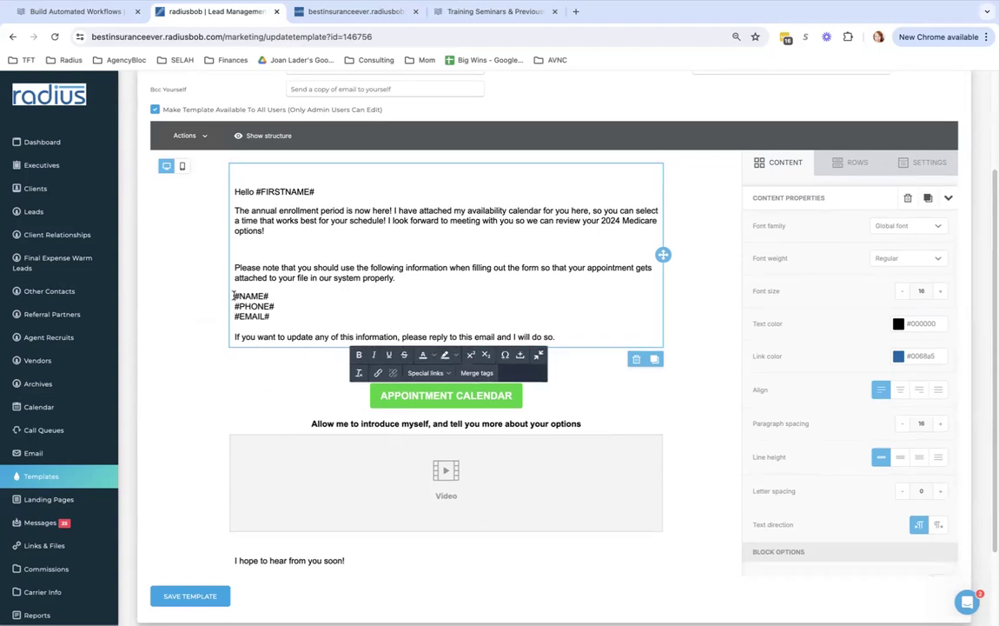
text(Name:)
click(233, 309)
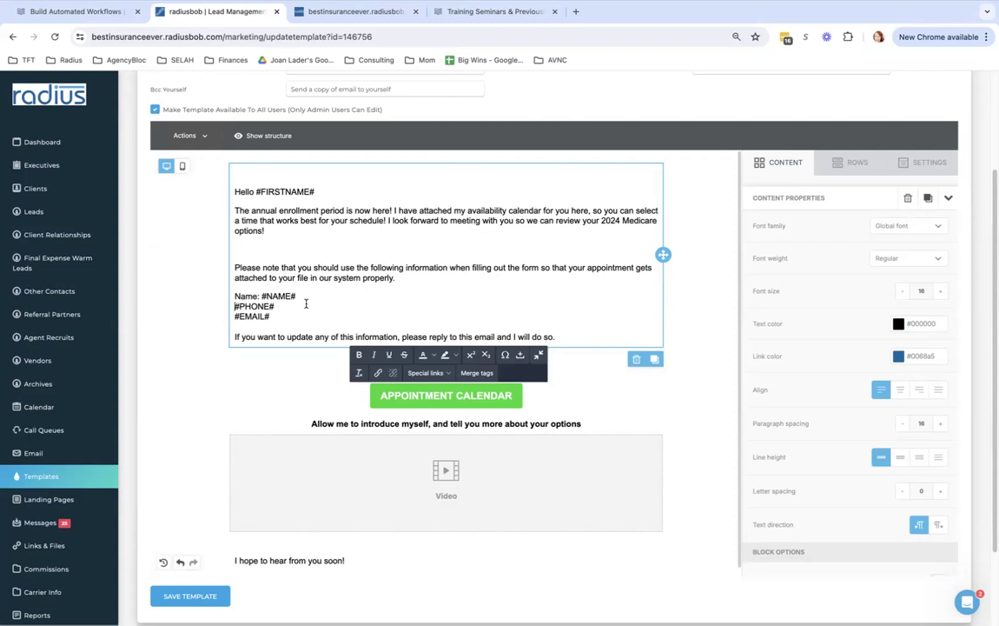
text(Phone:)
click(235, 316)
text(Email:)
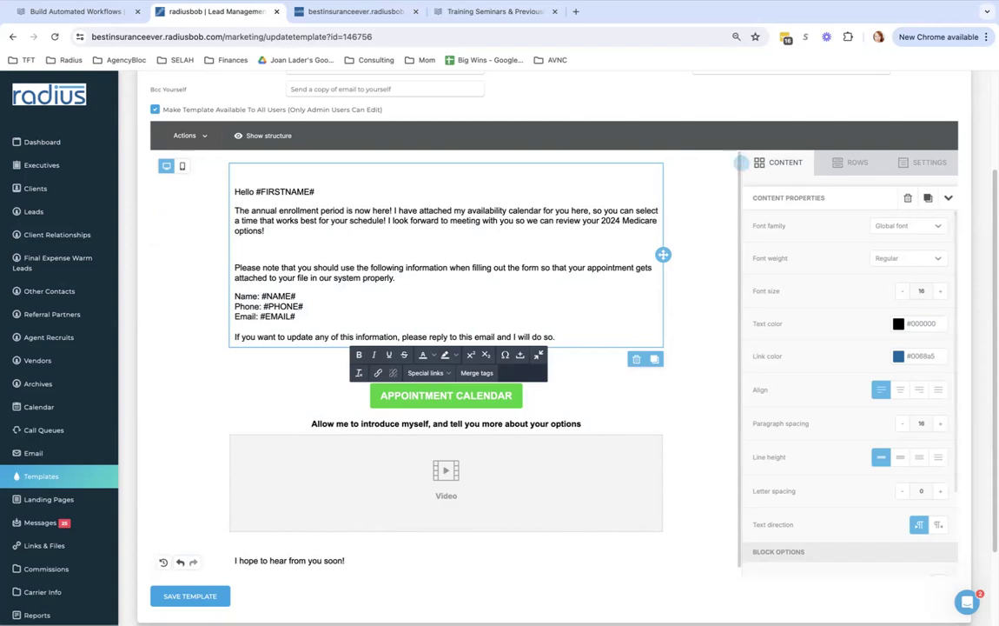
Select the Appointment Calendar button and highlight its whole link address
scroll(730, 218, down, 1)
scroll(575, 327, down, 1)
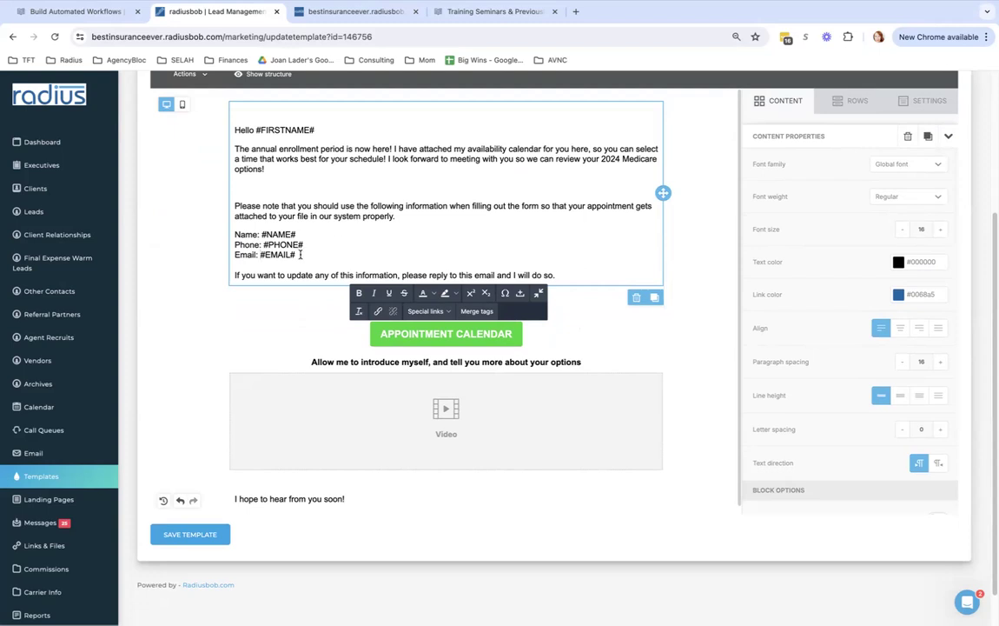
drag(304, 255, 228, 229)
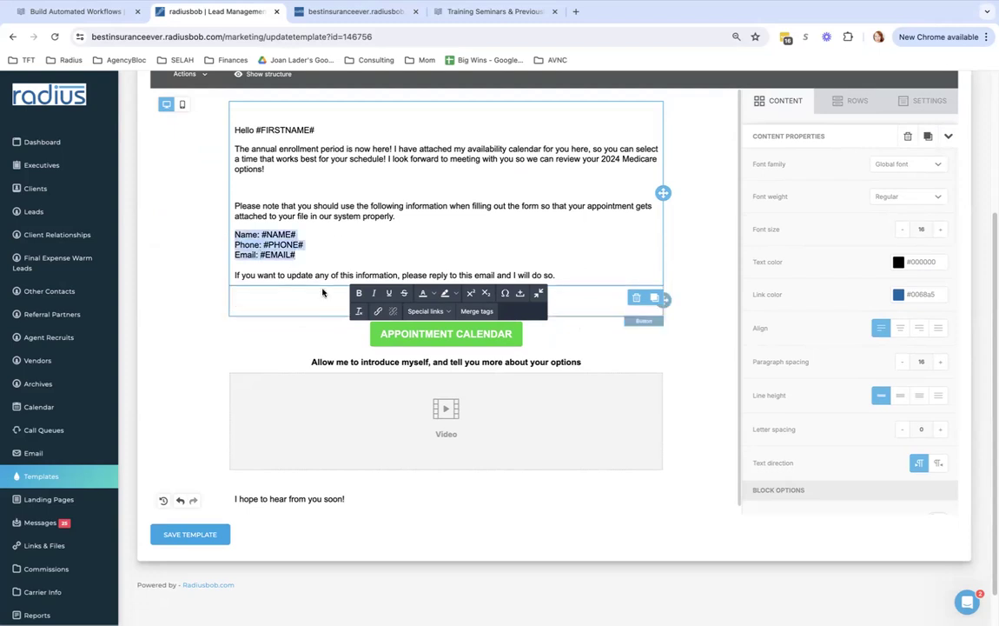
click(513, 330)
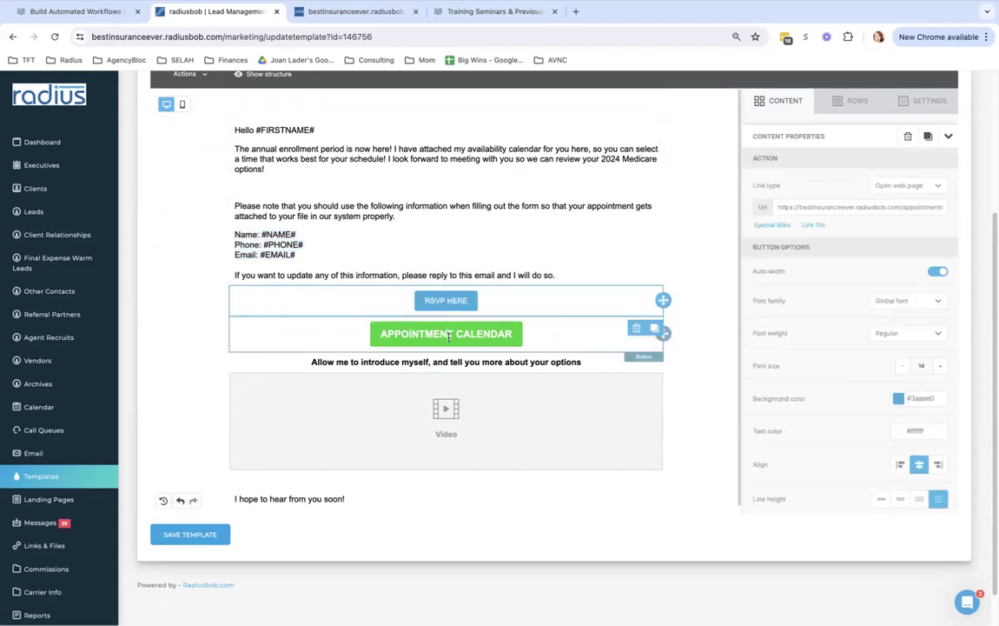
triple_click(838, 206)
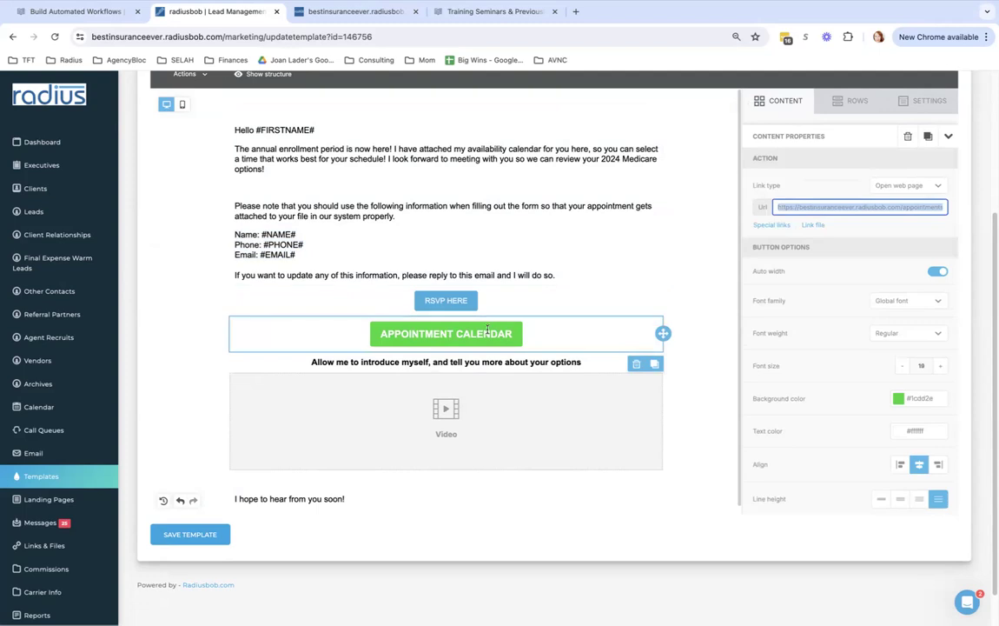
Delete RSVP HERE, paste the annualreview2024 page URL into Appointment Calendar's link, and save
click(485, 295)
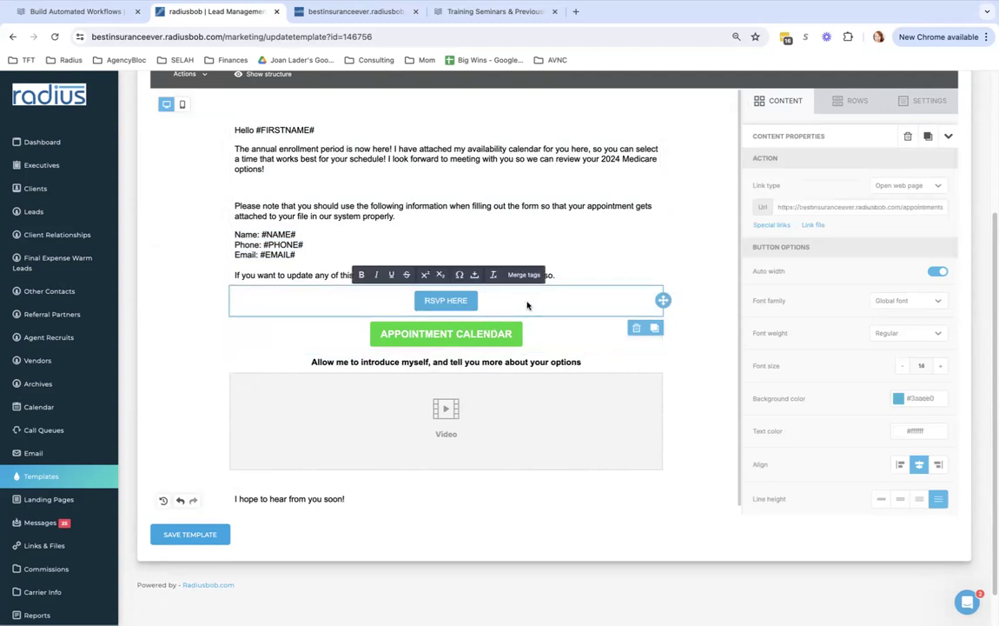
click(633, 328)
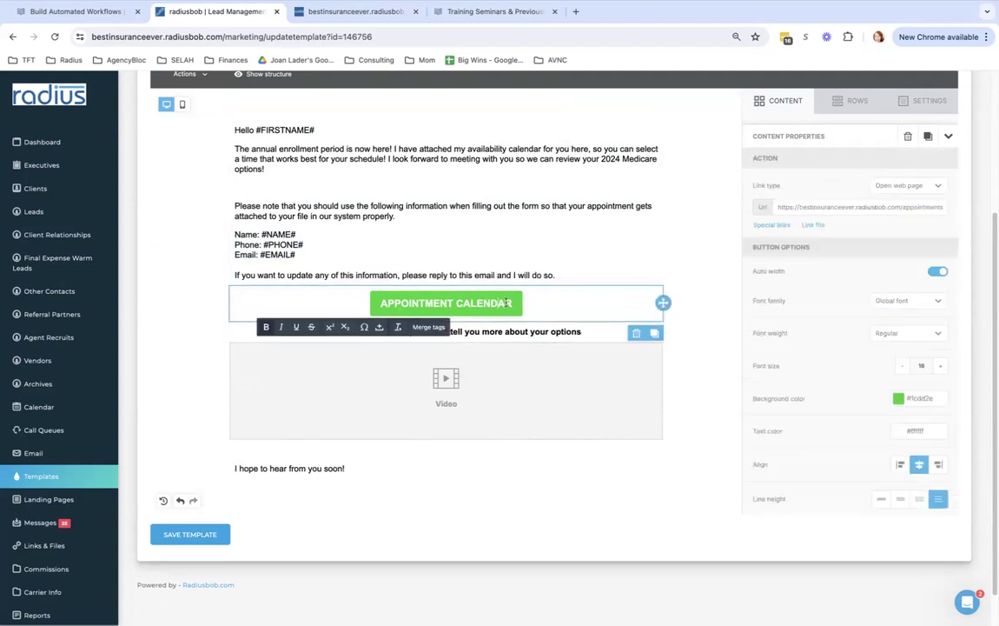
triple_click(843, 208)
text(https://bestinsuranceever.radiusbob.com/pages/annualreview2024)
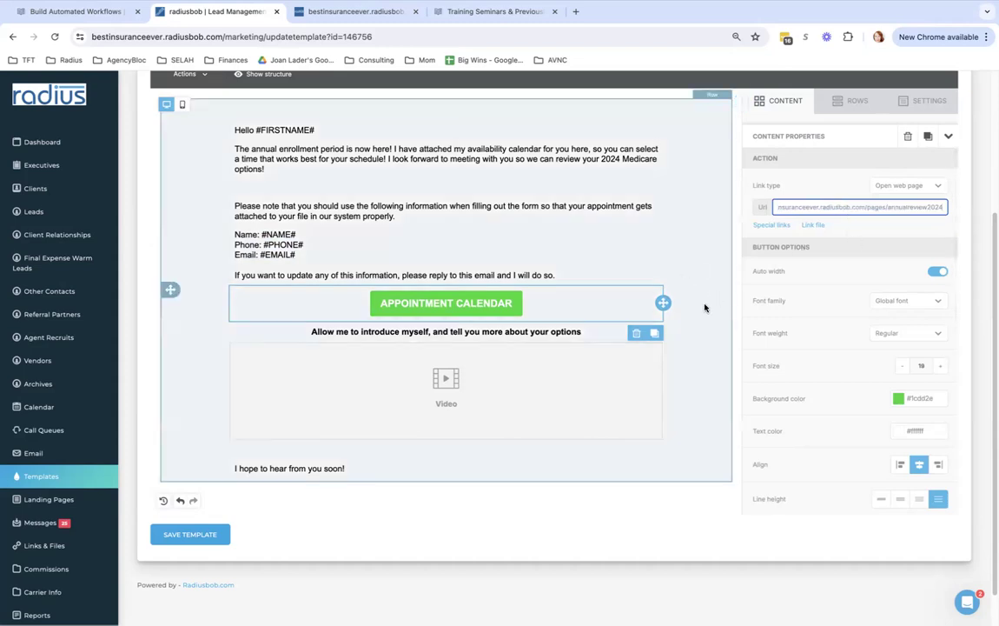
click(700, 311)
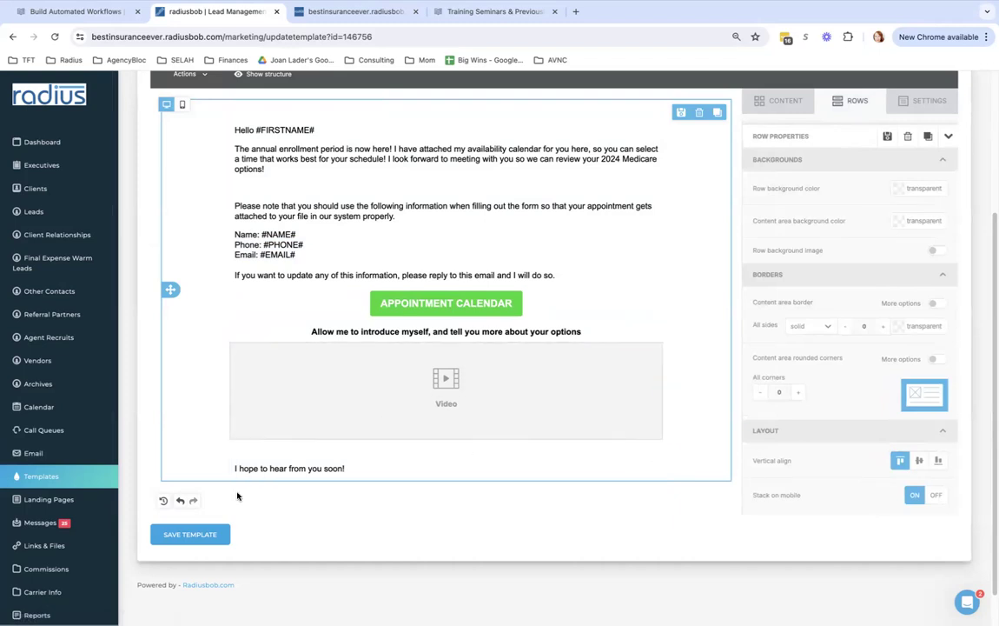
click(190, 534)
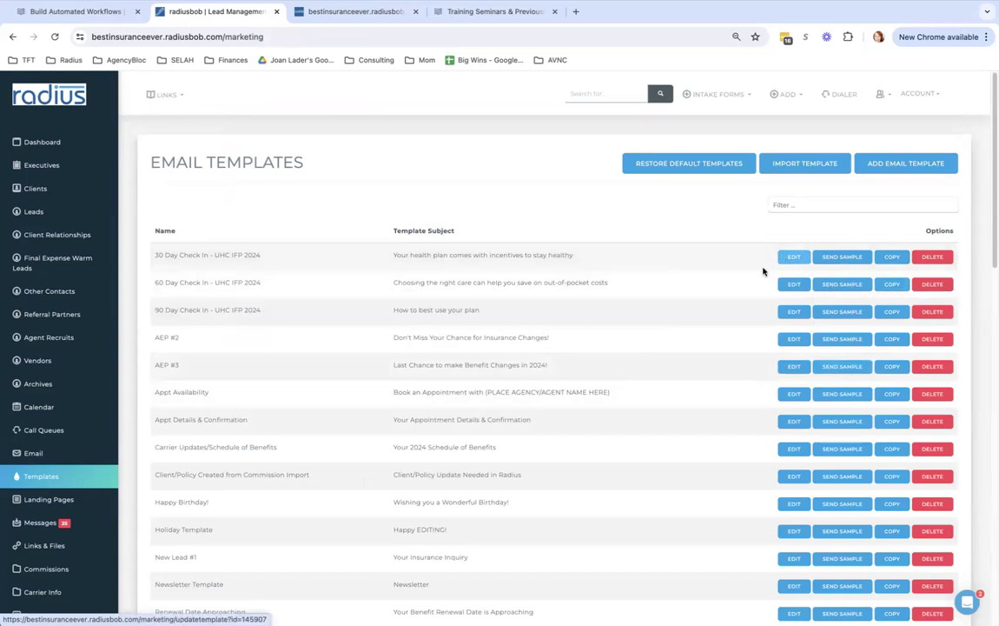
click(790, 423)
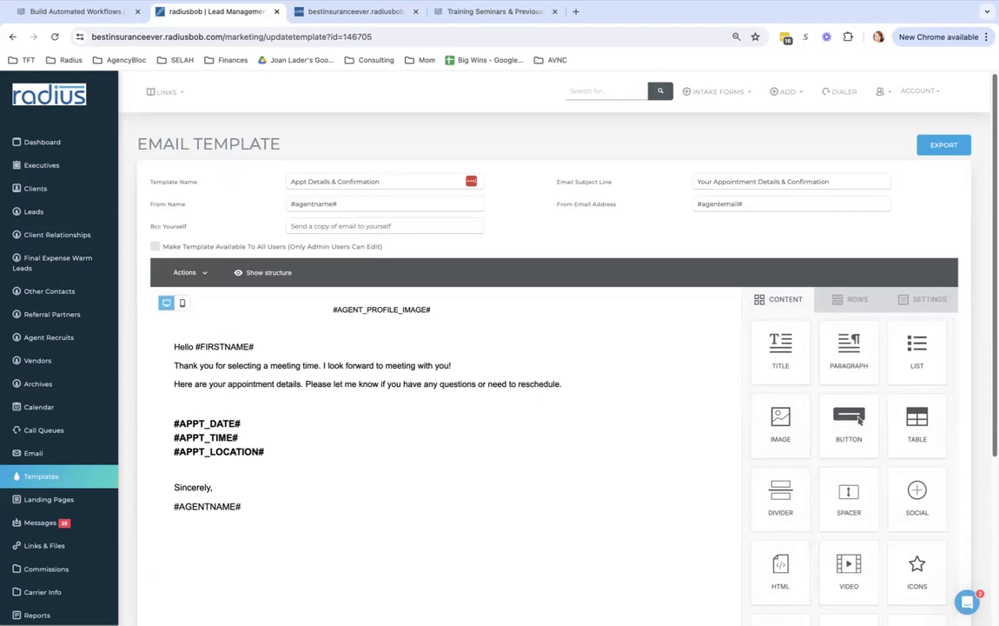
scroll(977, 247, down, 2)
scroll(975, 250, down, 2)
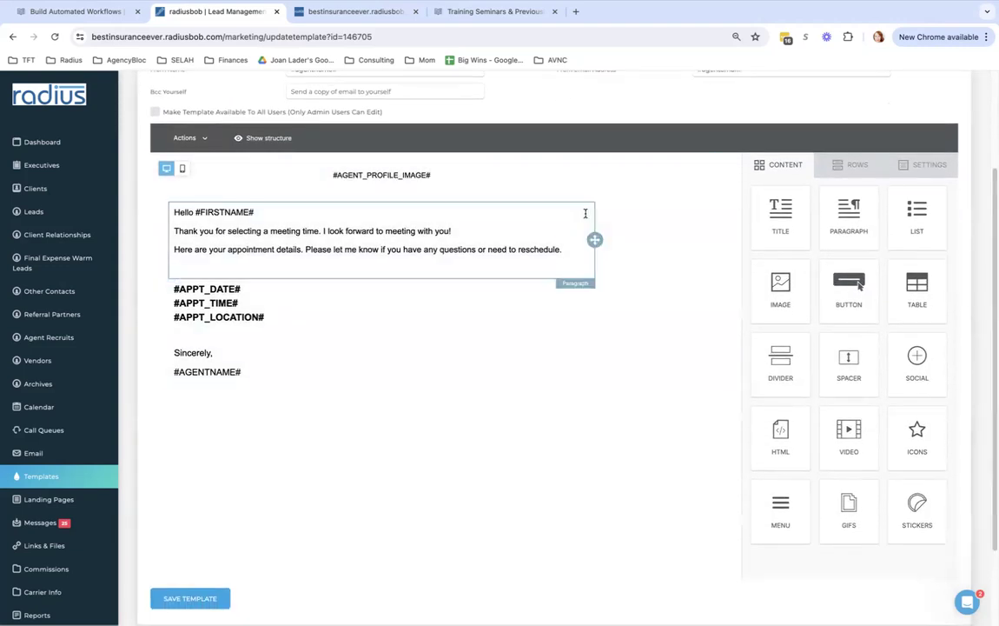
drag(449, 175, 337, 167)
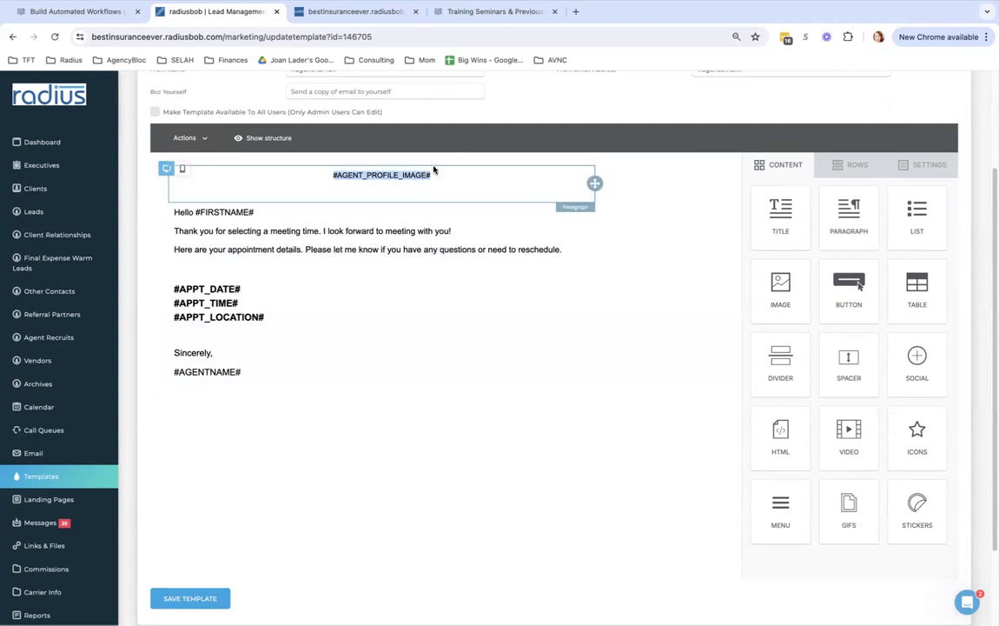
click(335, 233)
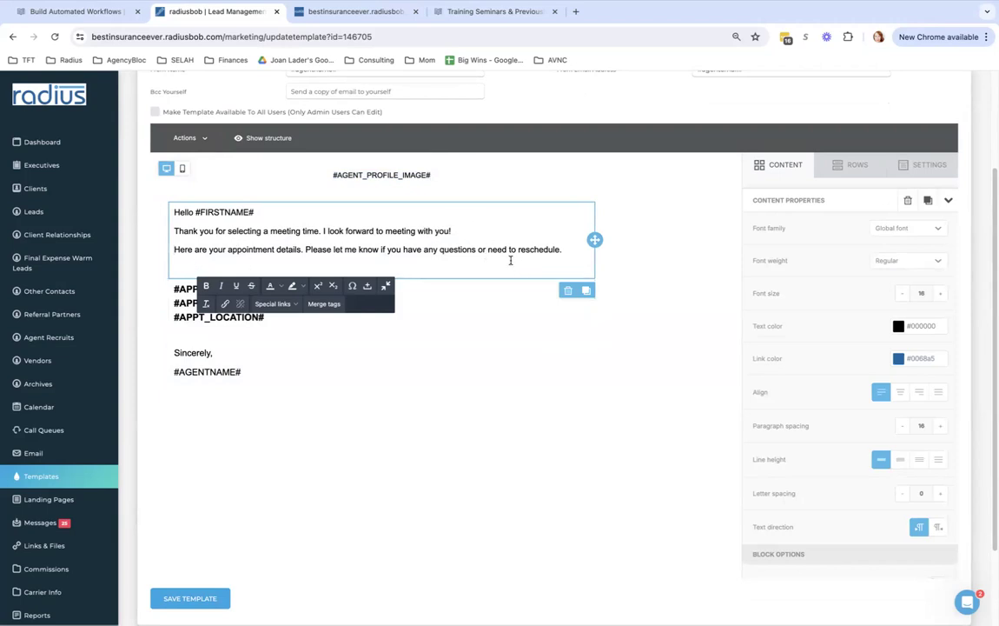
click(386, 361)
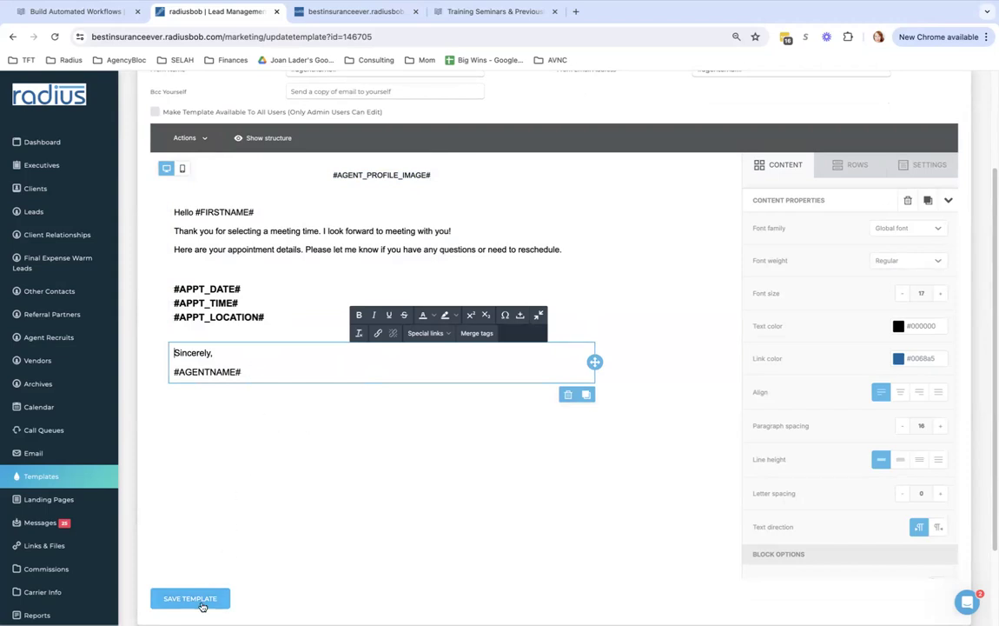
click(64, 475)
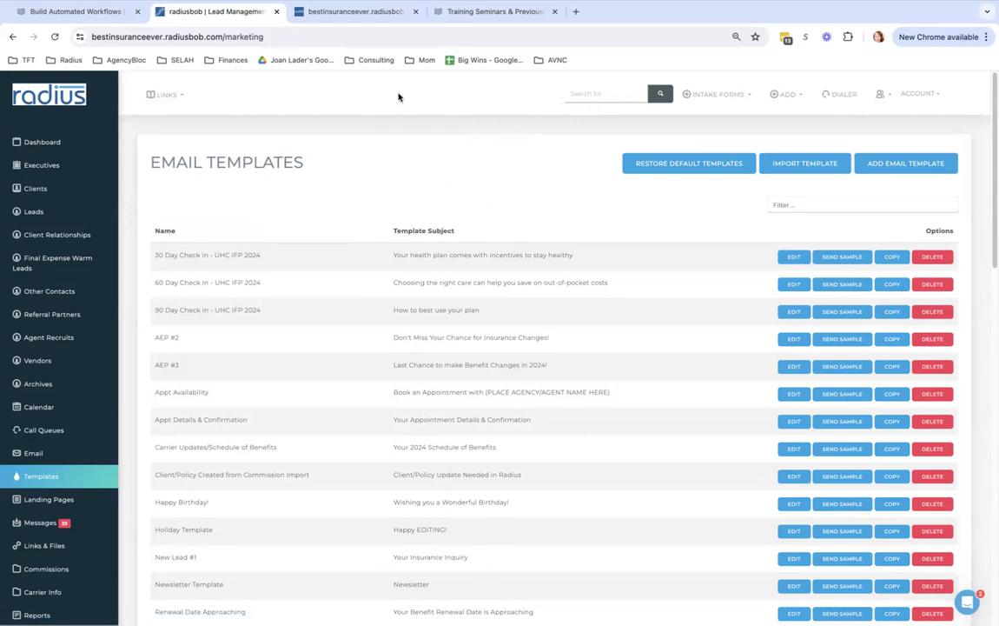
Filter Settings for 'appoint' and open the aep1234PHONE schedule under Appointment Scheduling
click(50, 501)
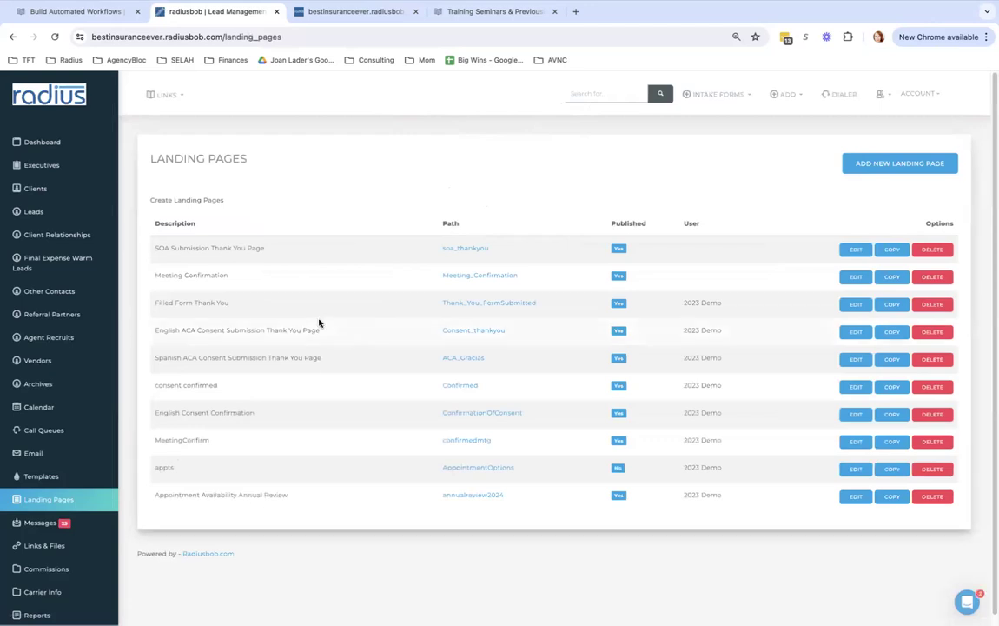
drag(247, 275, 141, 276)
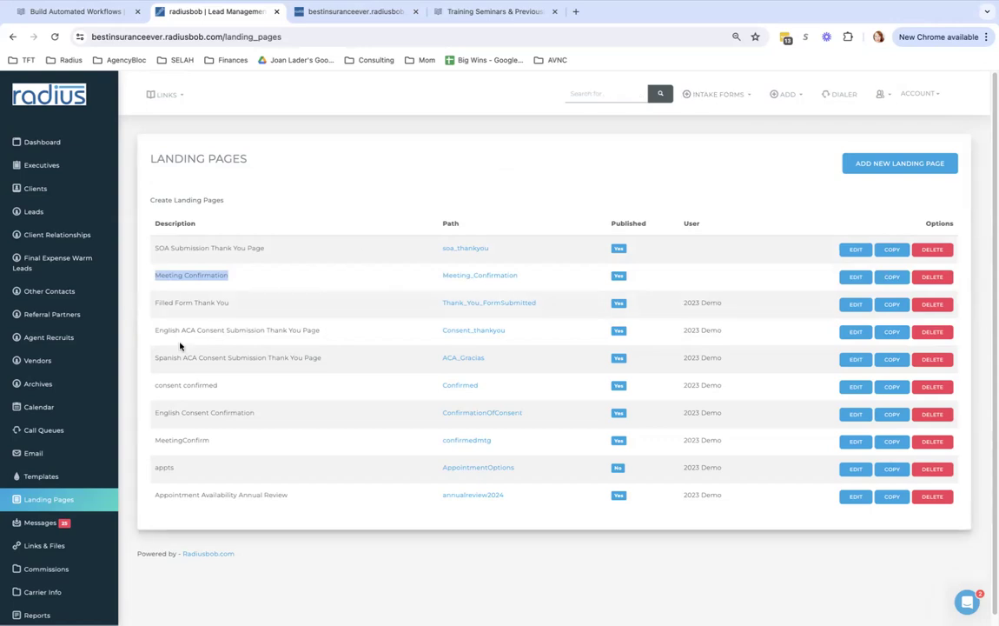
scroll(35, 556, down, 3)
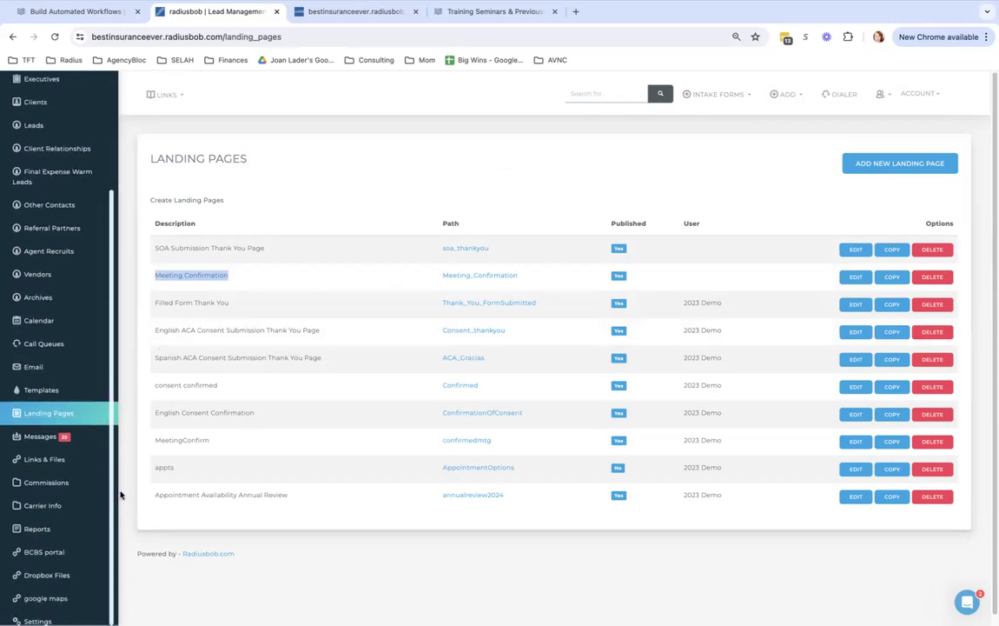
click(36, 565)
click(771, 144)
text(appoint)
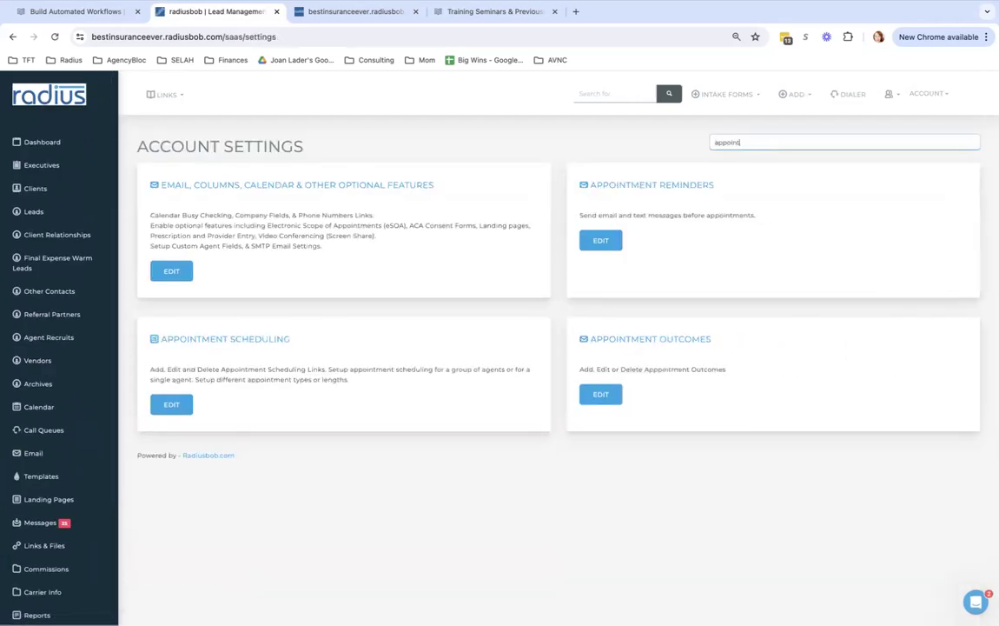
click(179, 404)
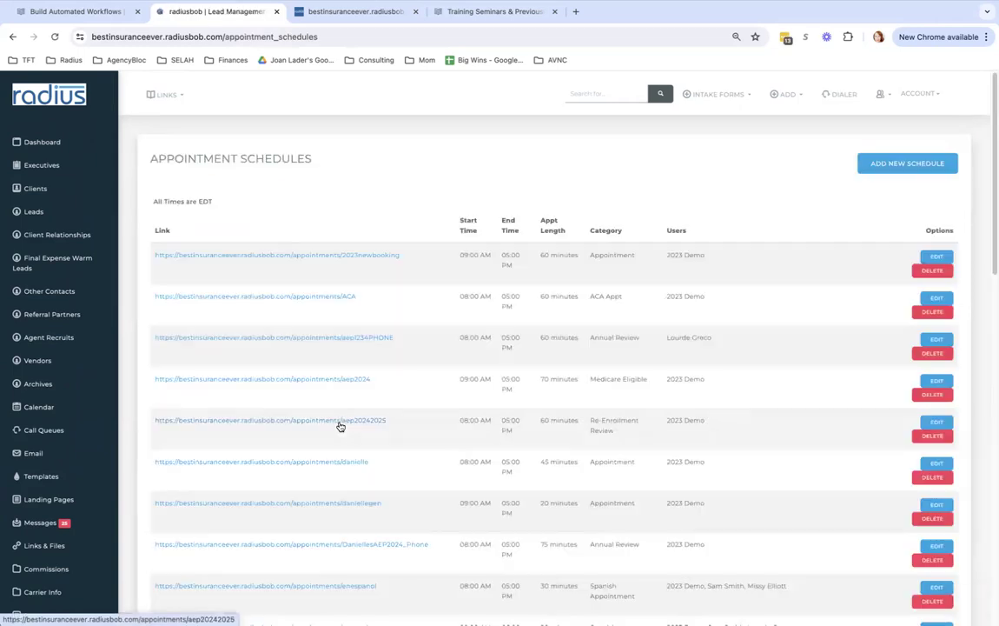
click(933, 341)
scroll(965, 364, down, 3)
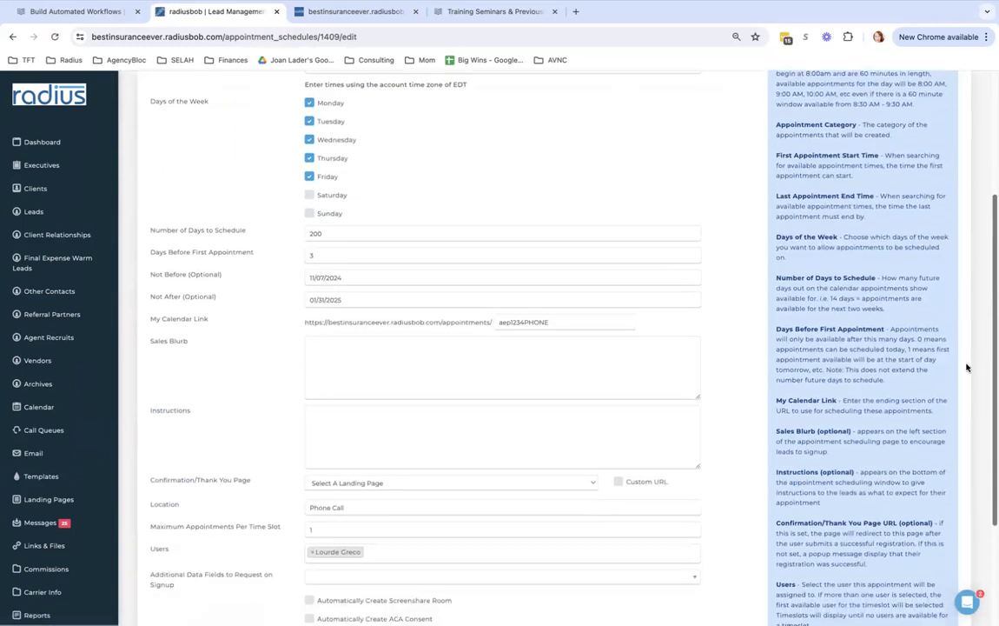
Pick Meeting Confirmation in the aep1234PHONE schedule's Confirmation/Thank You Page dropdown
click(411, 478)
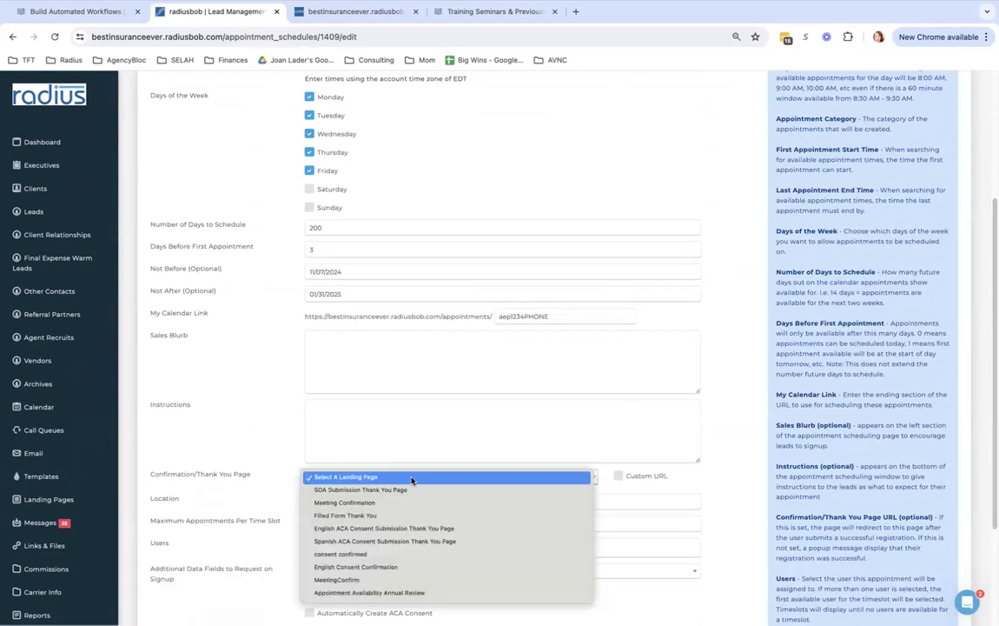
click(404, 506)
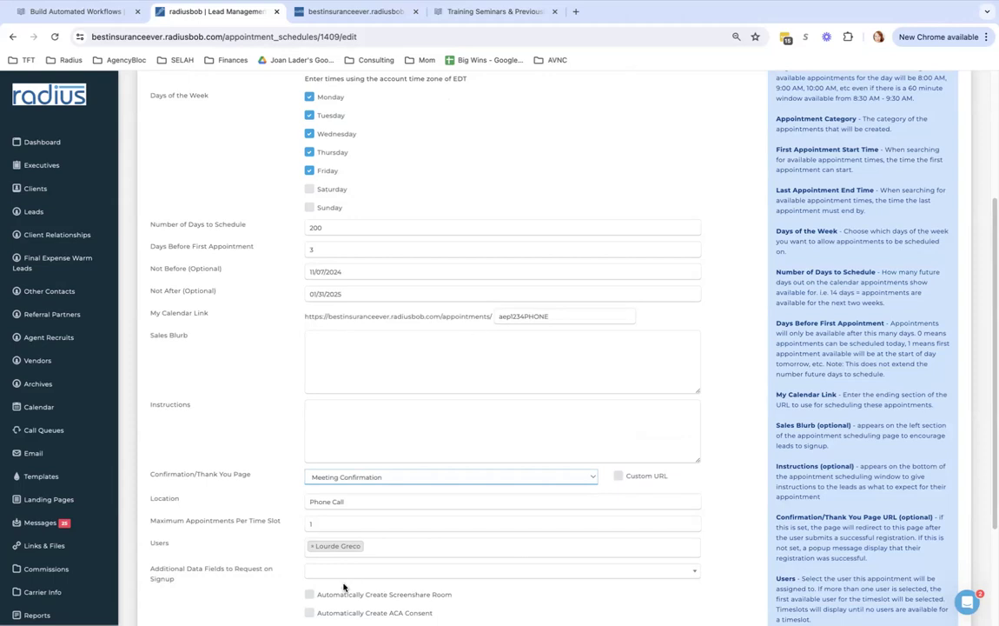
scroll(109, 435, down, 3)
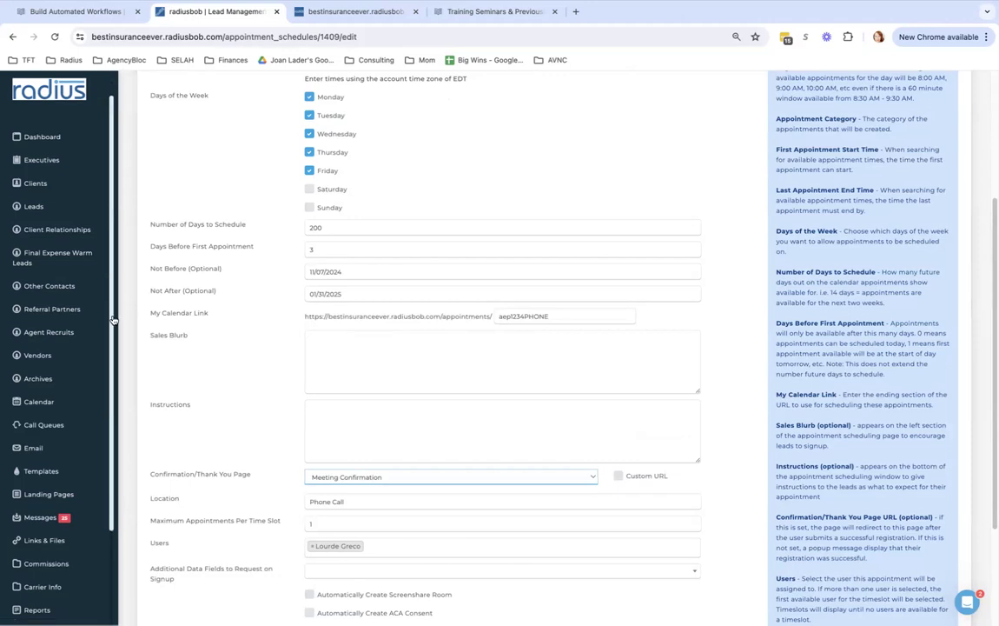
scroll(111, 193, up, 3)
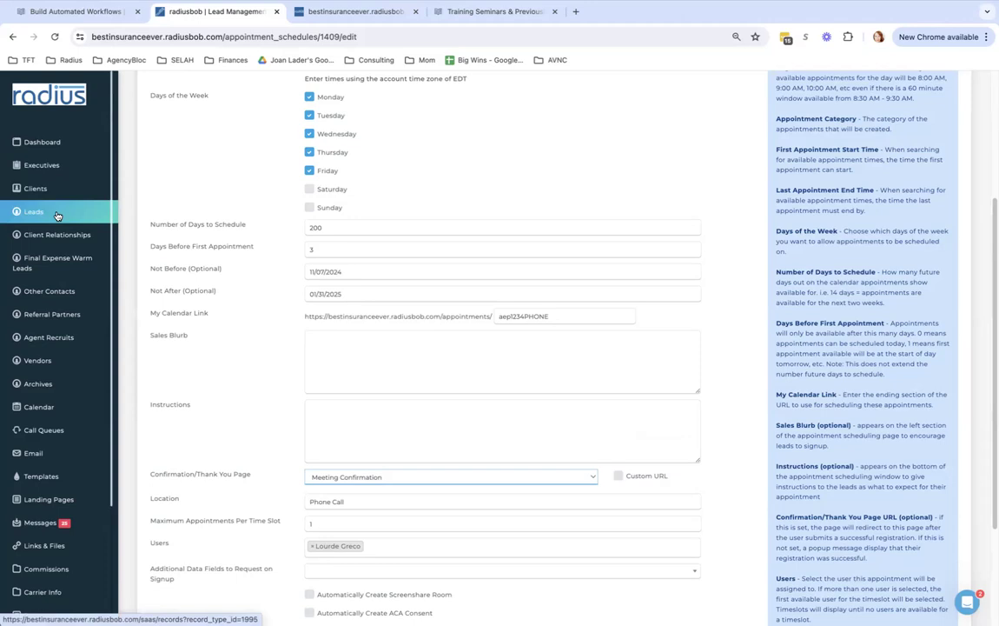
Go to User Settings > Appt Scheduling and start a new appointment schedule
scroll(39, 478, down, 4)
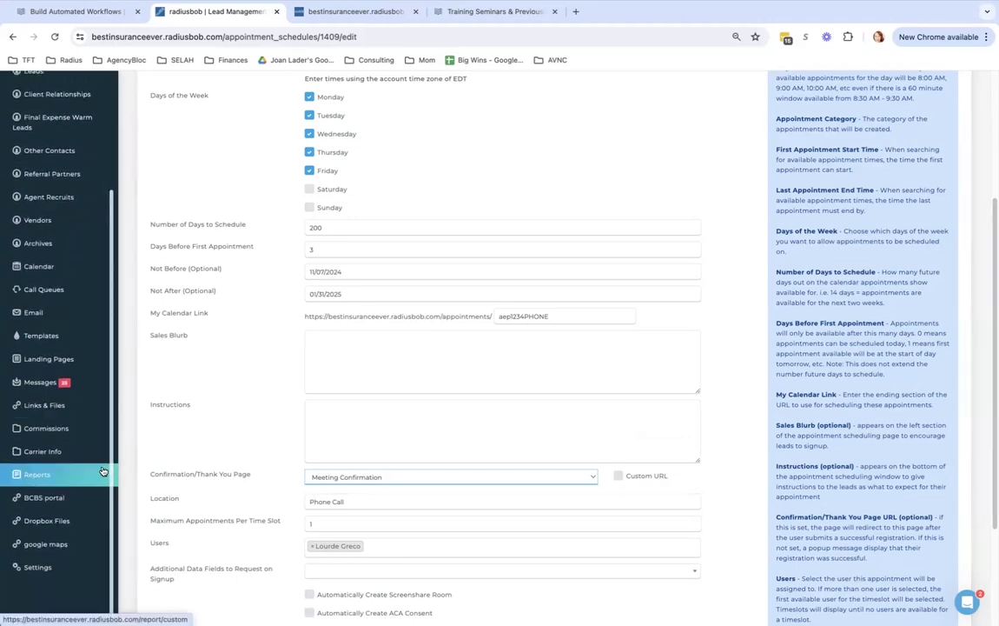
click(40, 559)
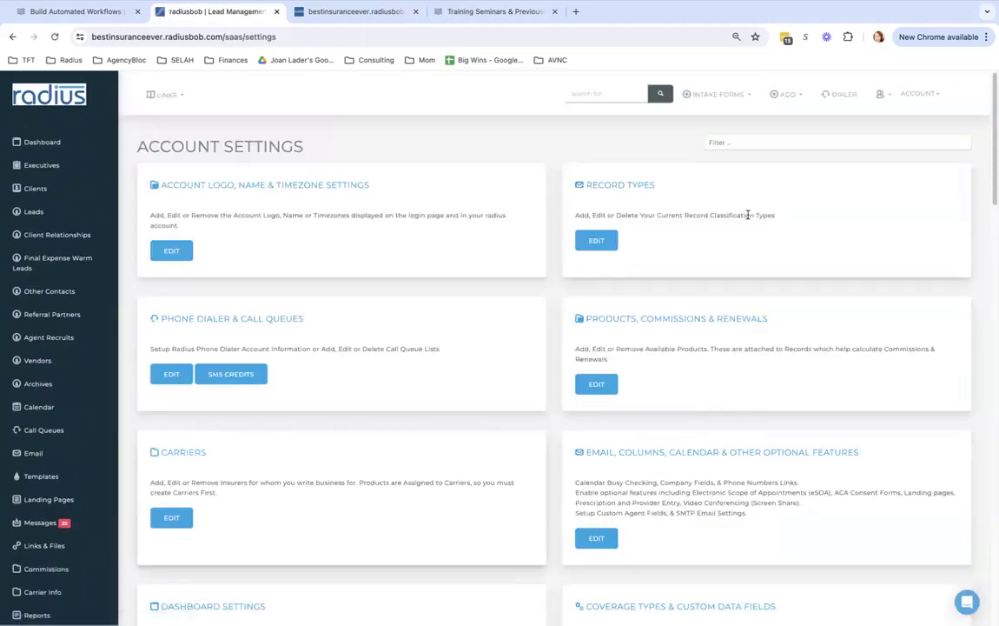
click(881, 94)
click(909, 123)
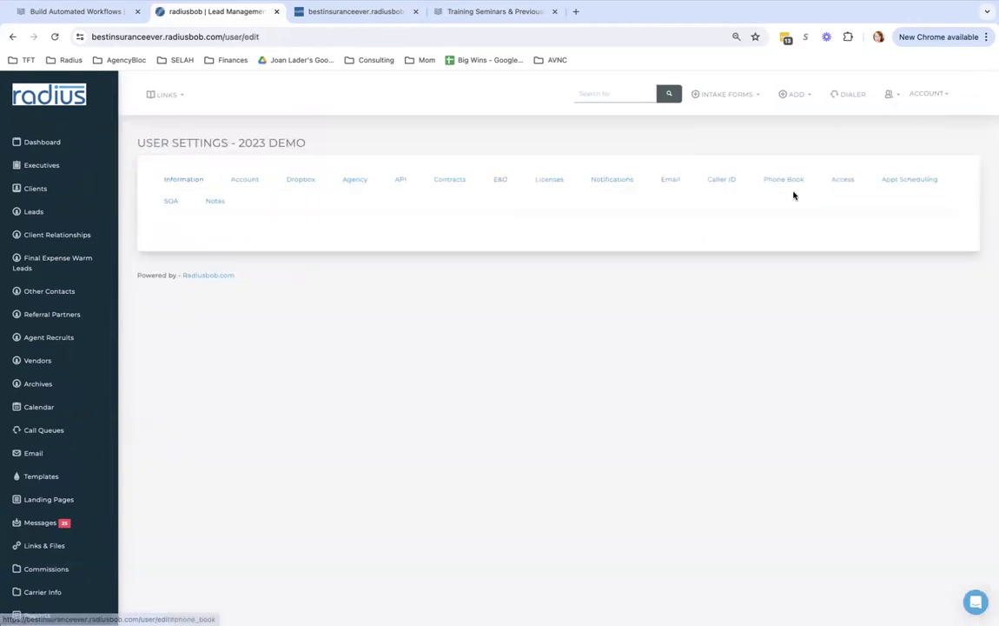
click(905, 180)
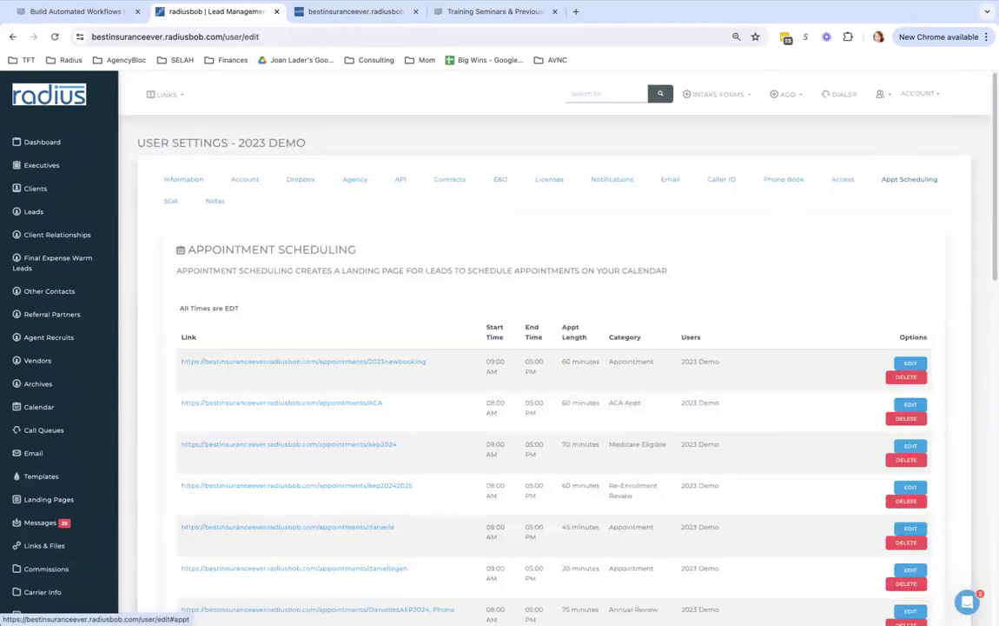
scroll(946, 354, down, 3)
scroll(945, 354, down, 10)
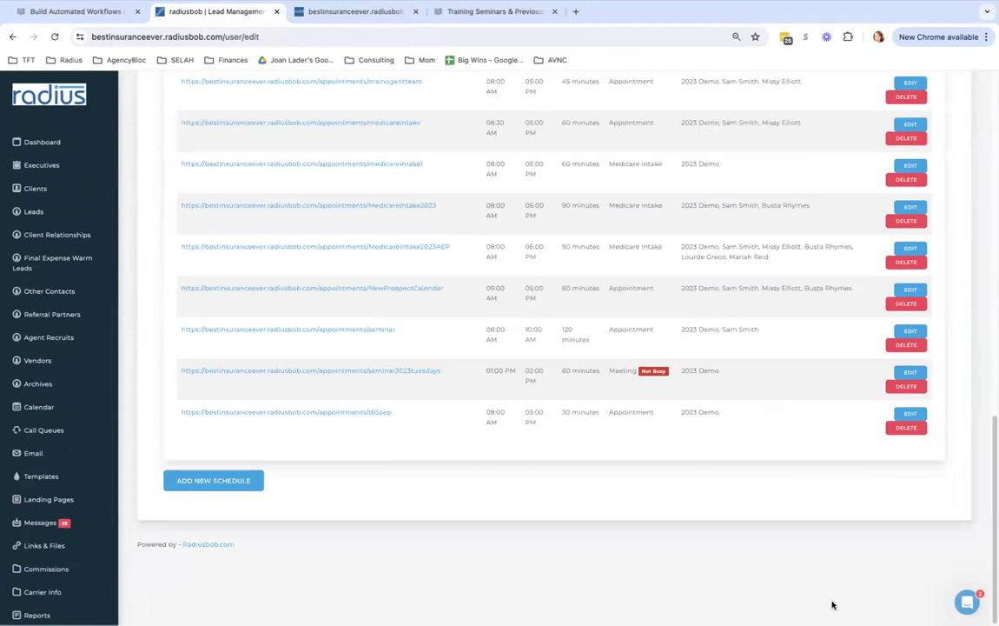
click(211, 481)
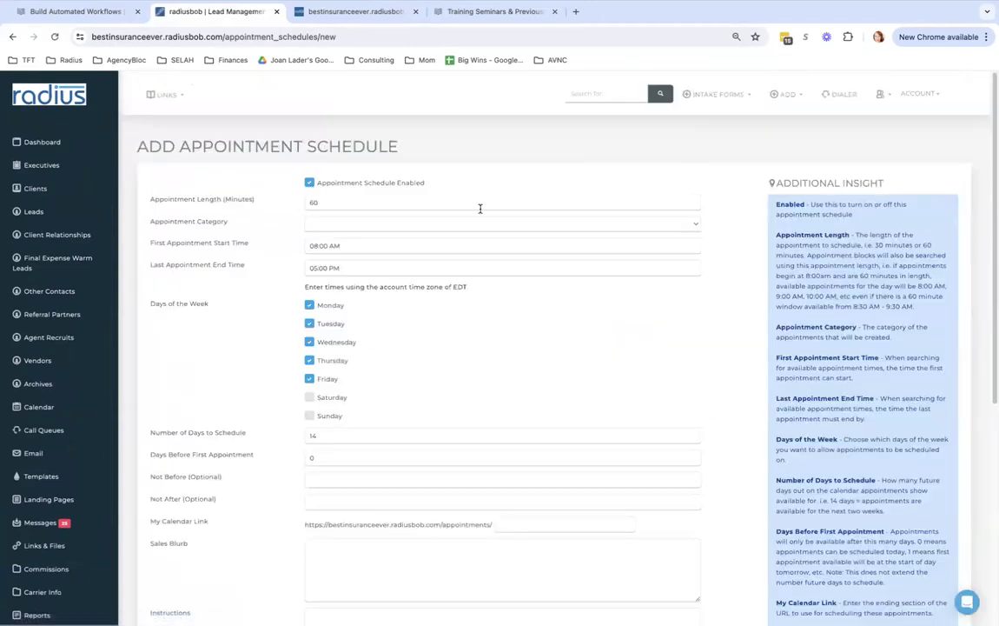
click(324, 225)
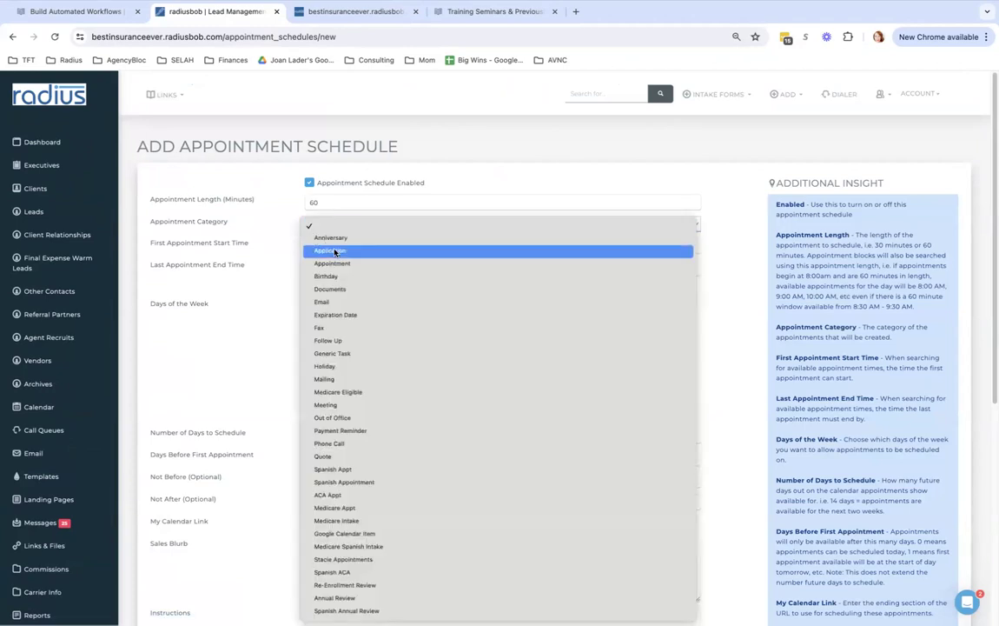
click(240, 285)
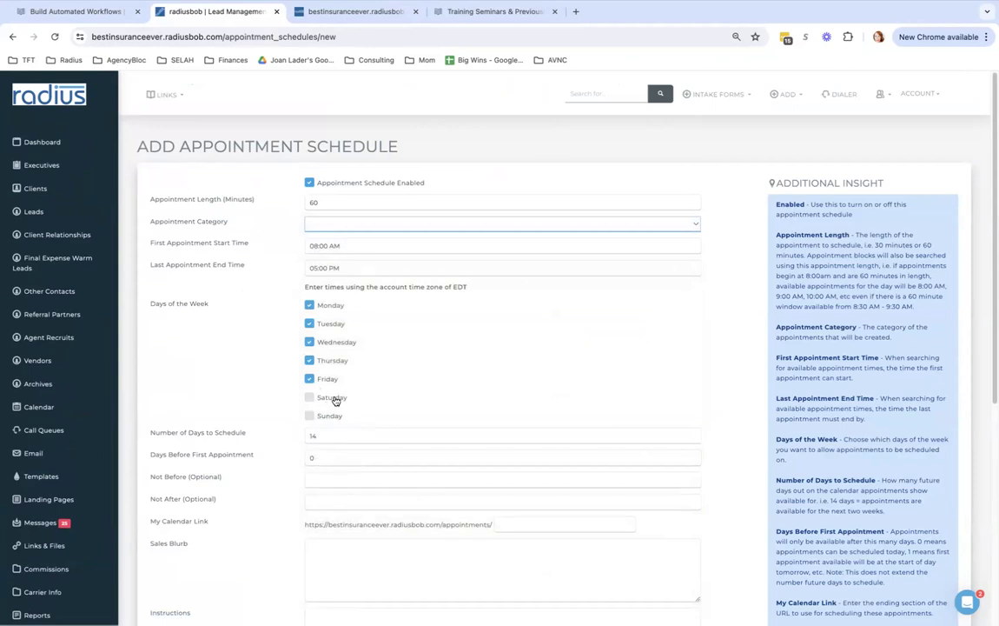
Set 200 days to schedule, 3 days before, and dates 11/07/2024 to 01/31/2025
double_click(339, 435)
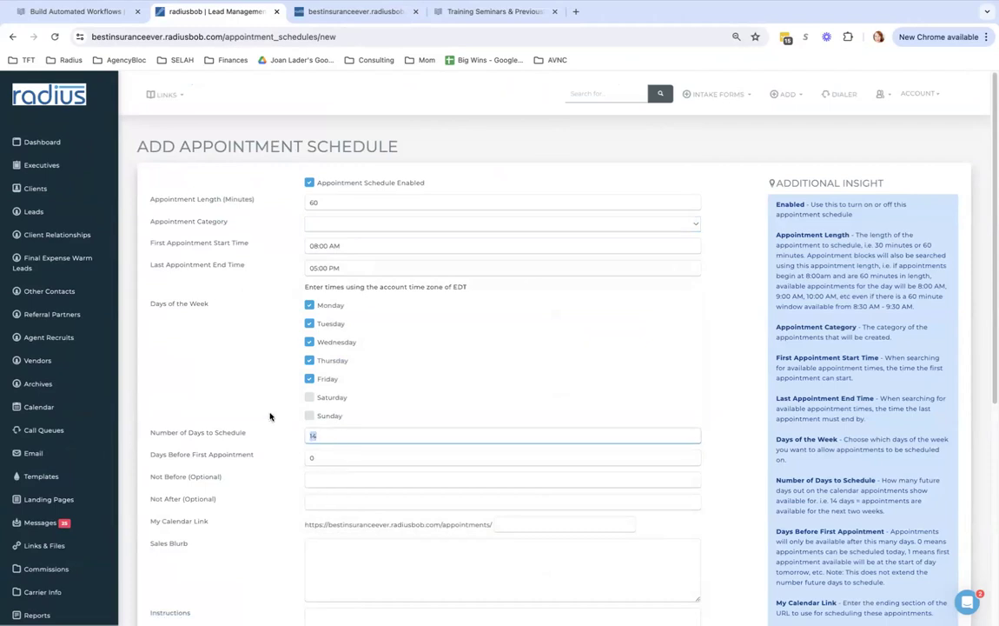
scroll(270, 417, down, 3)
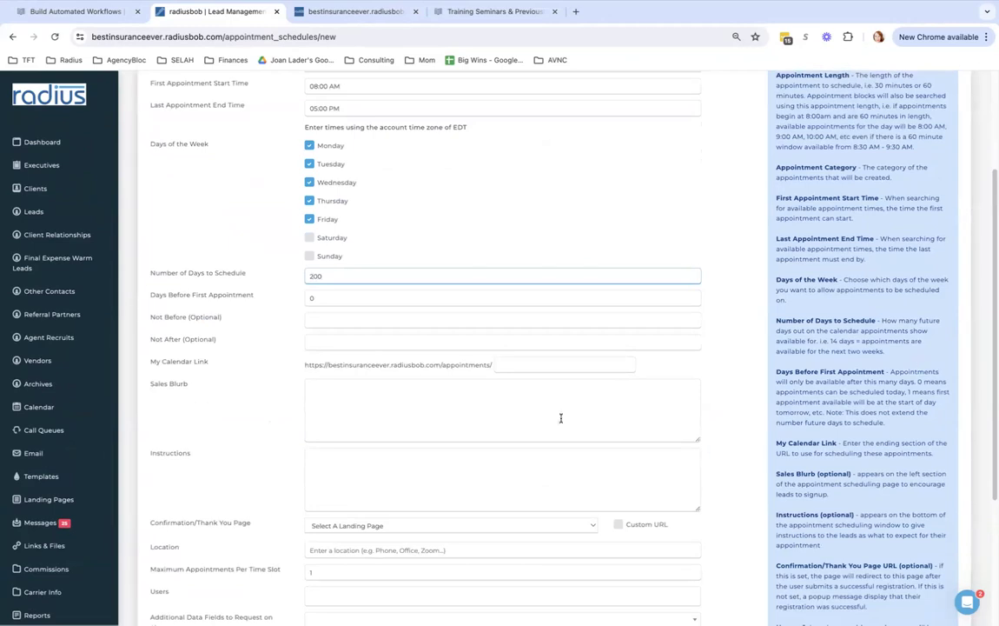
double_click(310, 298)
text(3)
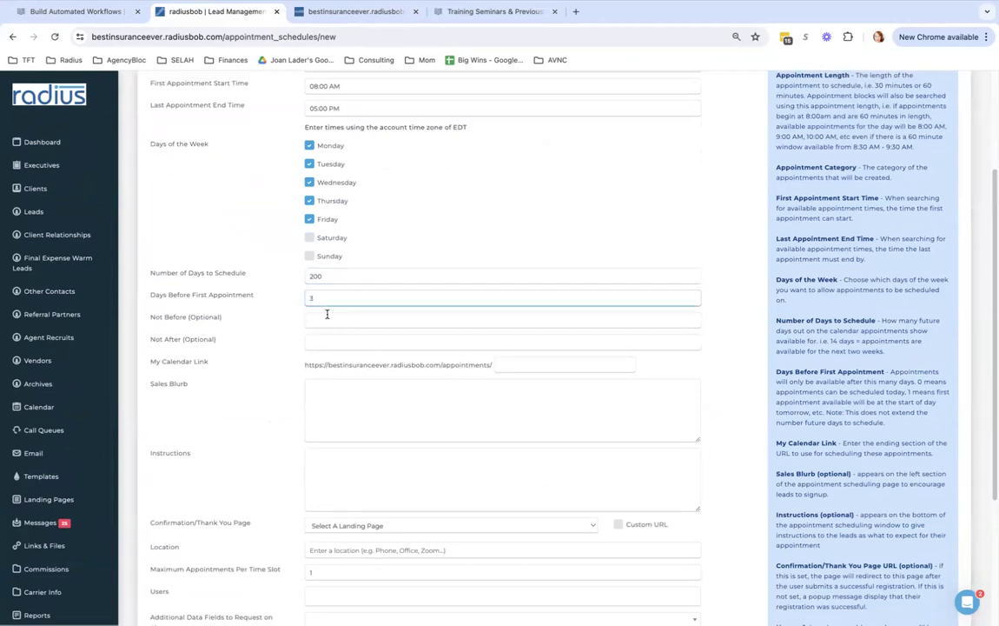
click(325, 319)
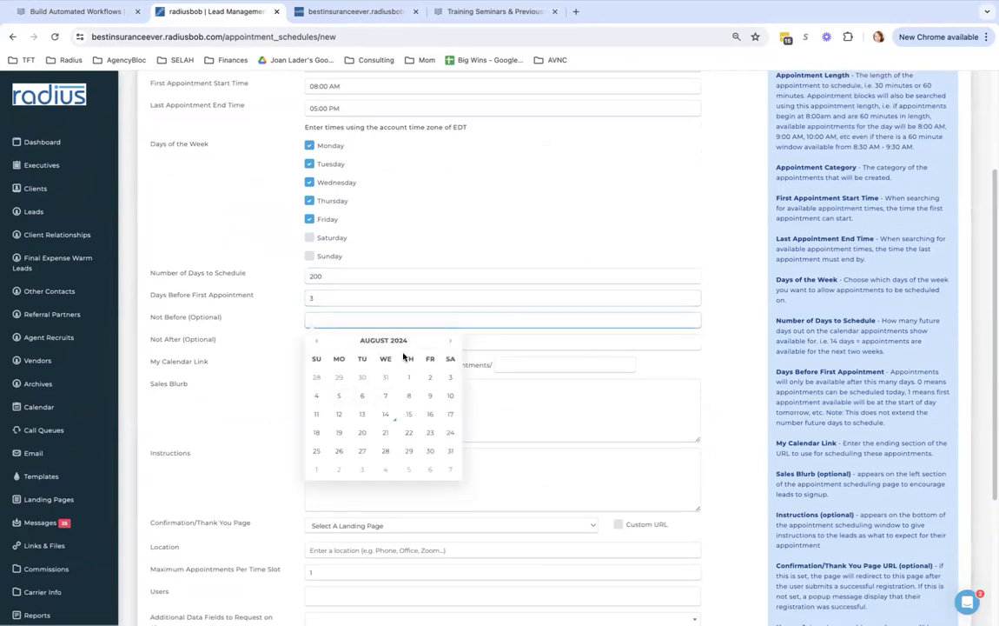
click(451, 342)
click(451, 342)
click(453, 343)
click(408, 395)
click(460, 341)
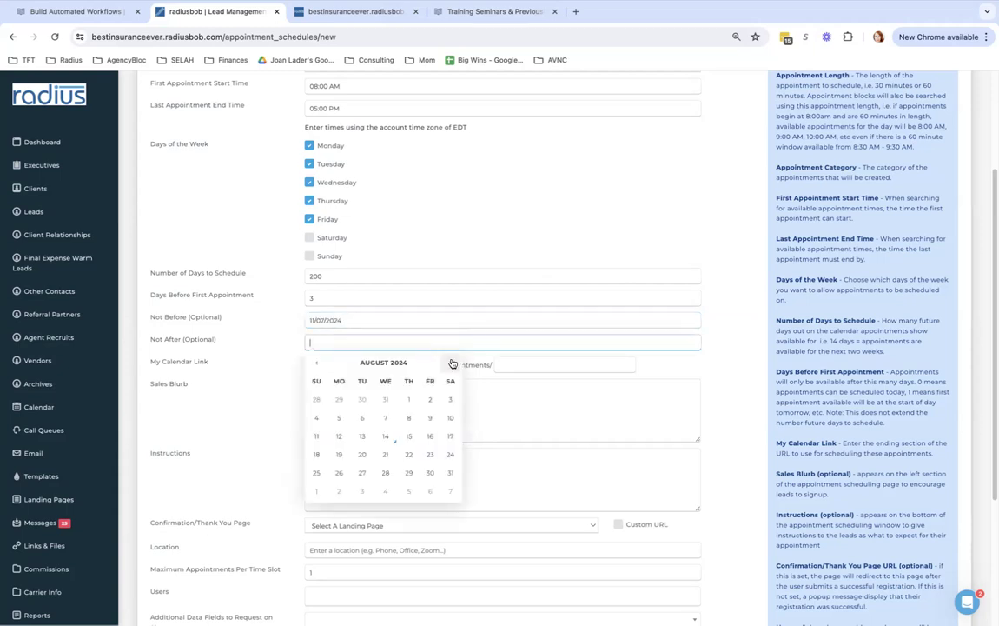
text(1/31/2025)
click(299, 302)
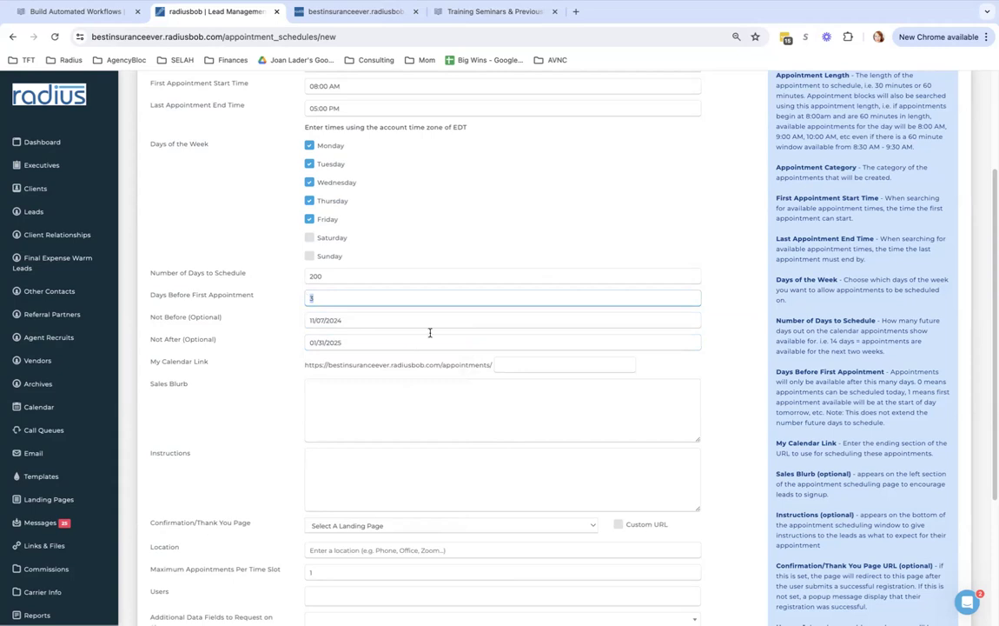
Assign the schedule to 2023 Demo and enable automatic ACA Consent creation
click(527, 364)
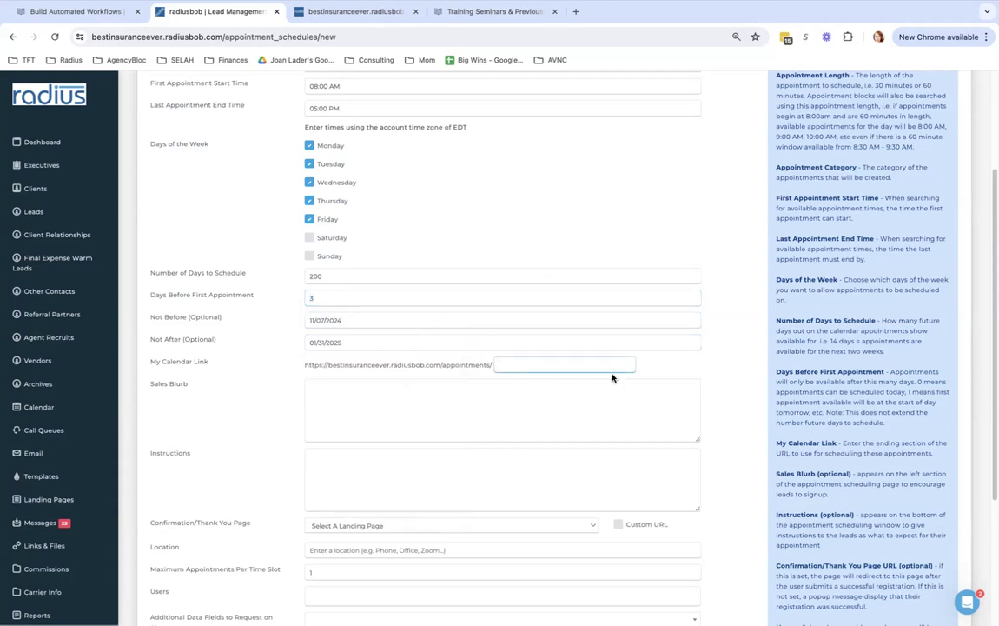
scroll(981, 290, down, 3)
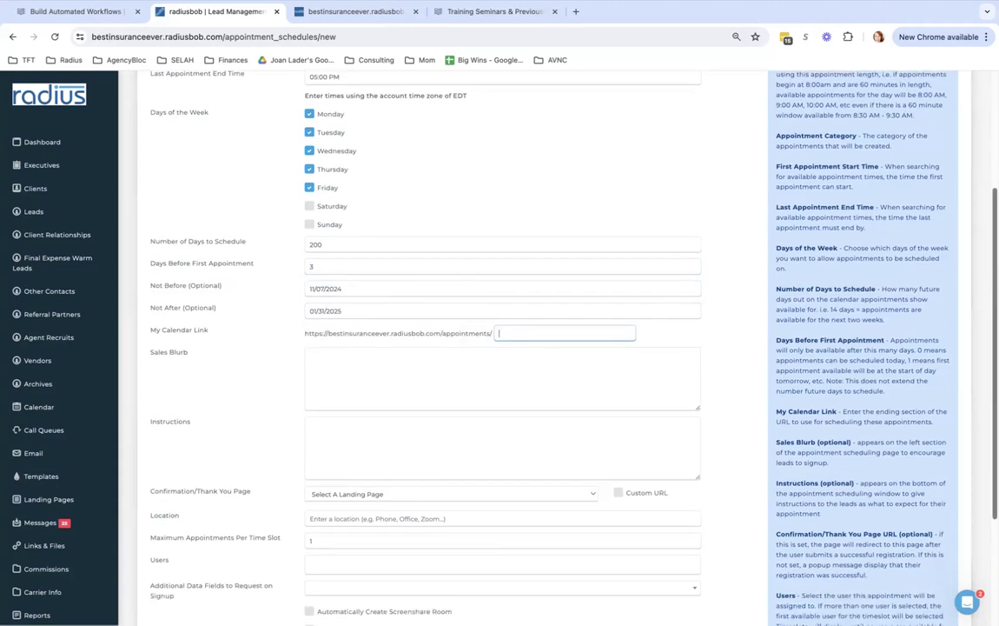
scroll(580, 260, down, 1)
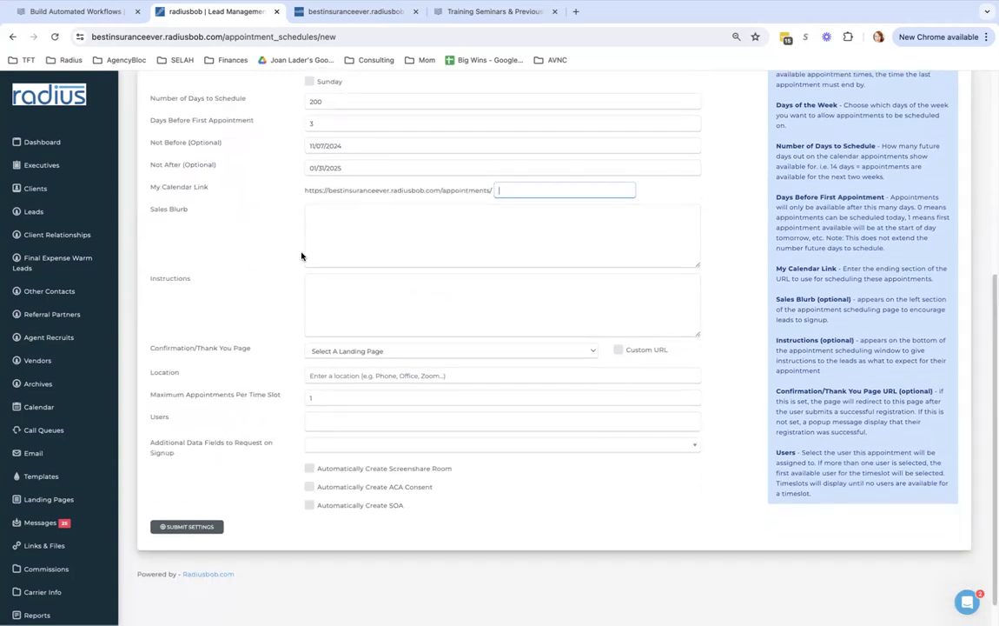
click(342, 399)
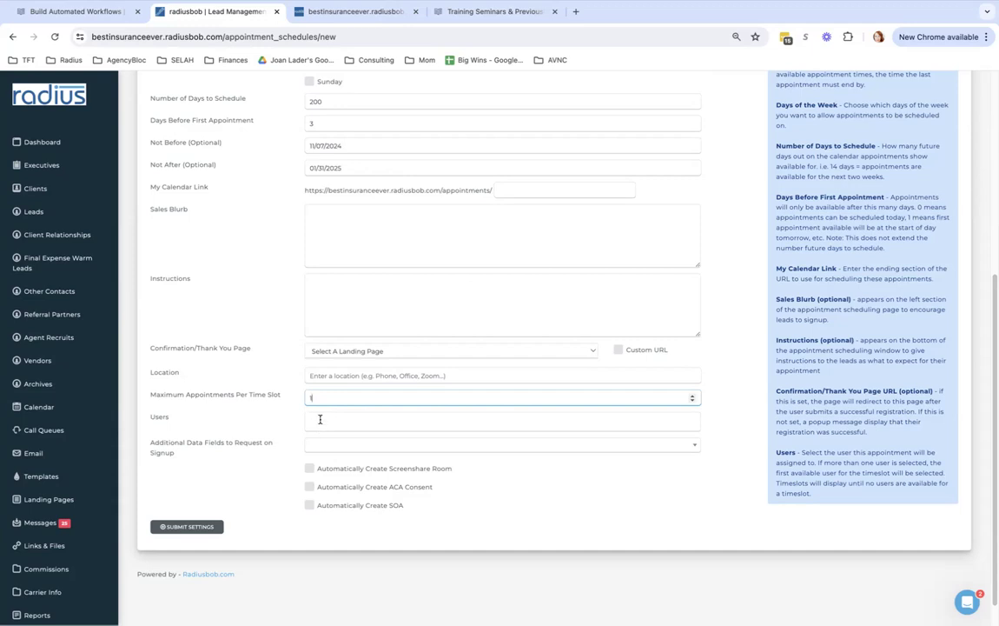
click(319, 421)
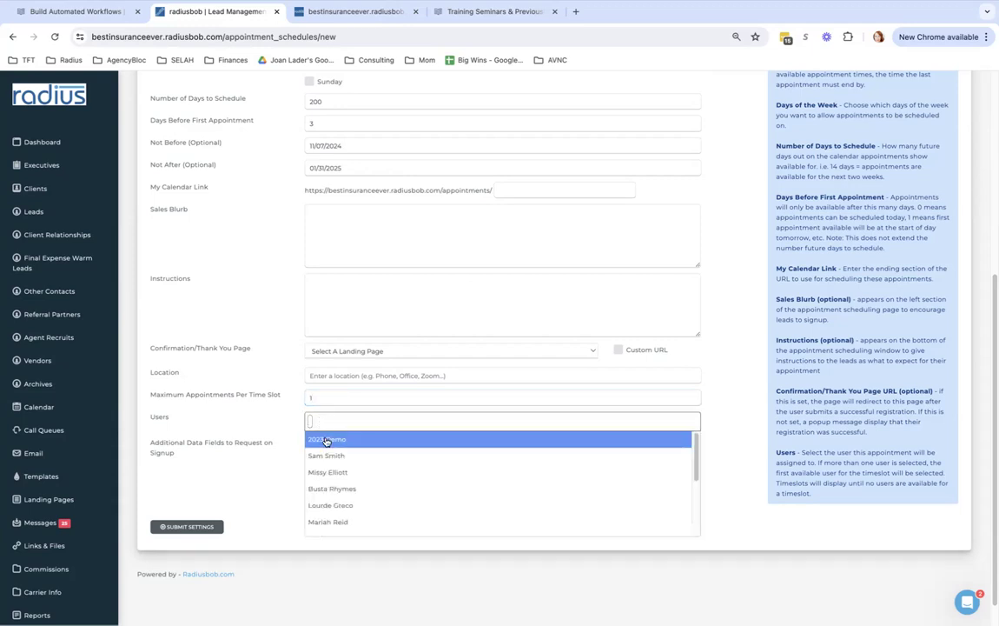
click(325, 439)
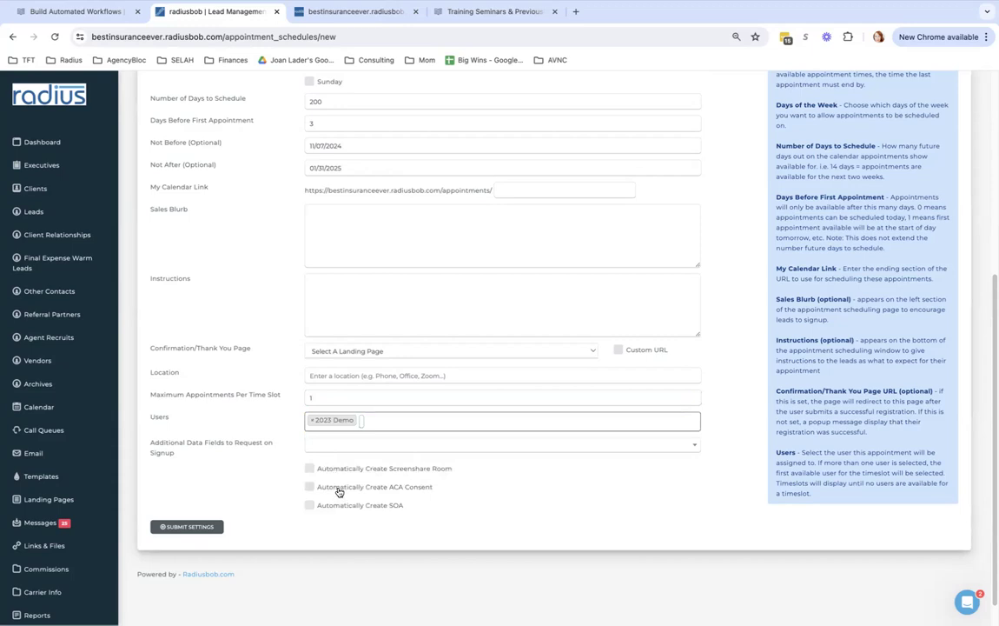
click(339, 489)
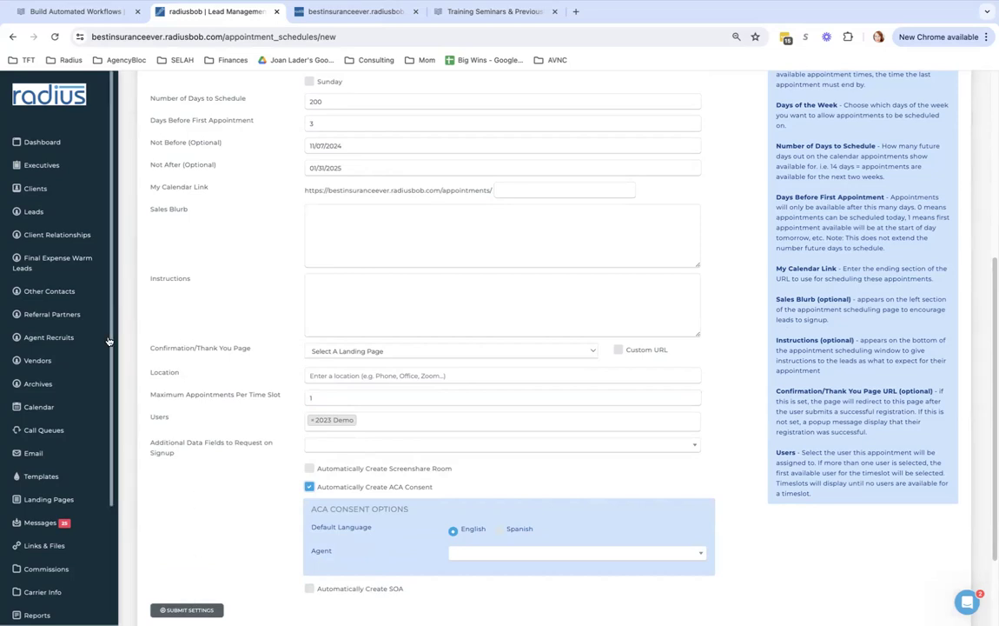
scroll(78, 348, down, 5)
Filter Settings for 'appoi' and open the Appointment Reminders settings
click(87, 553)
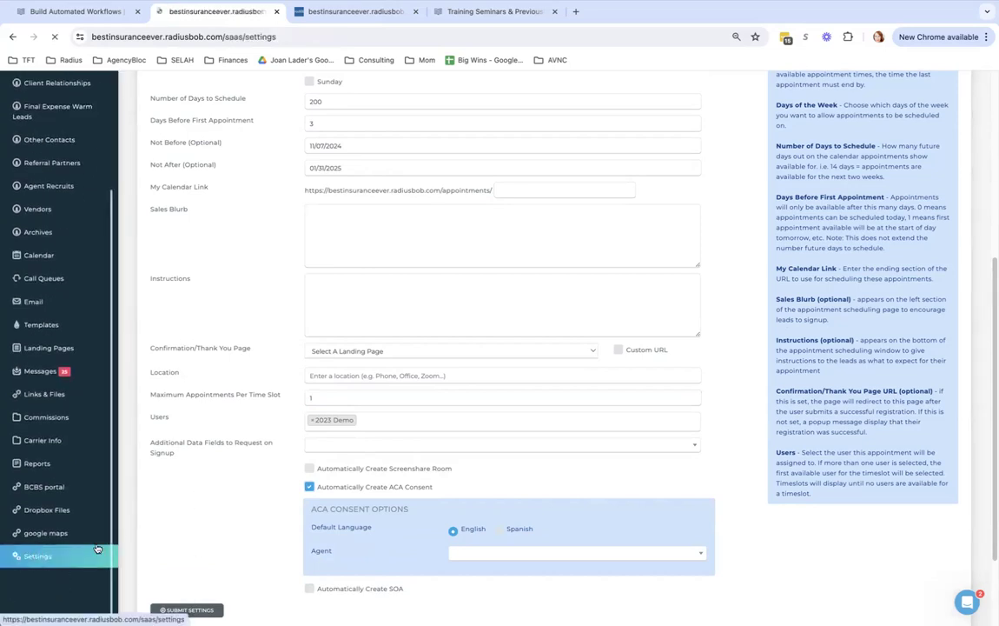
click(796, 142)
text(appoi)
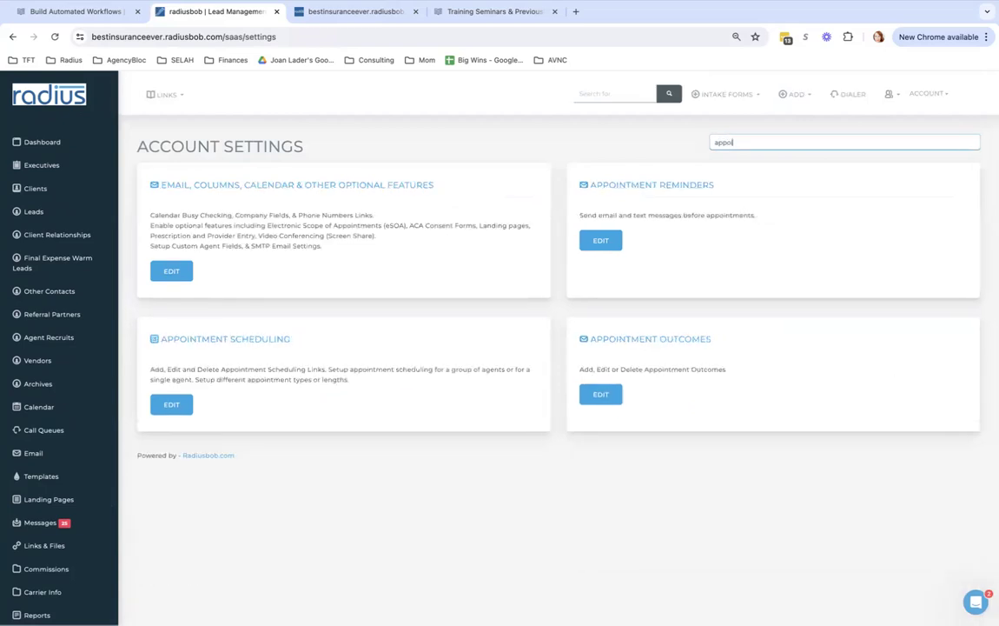
click(606, 242)
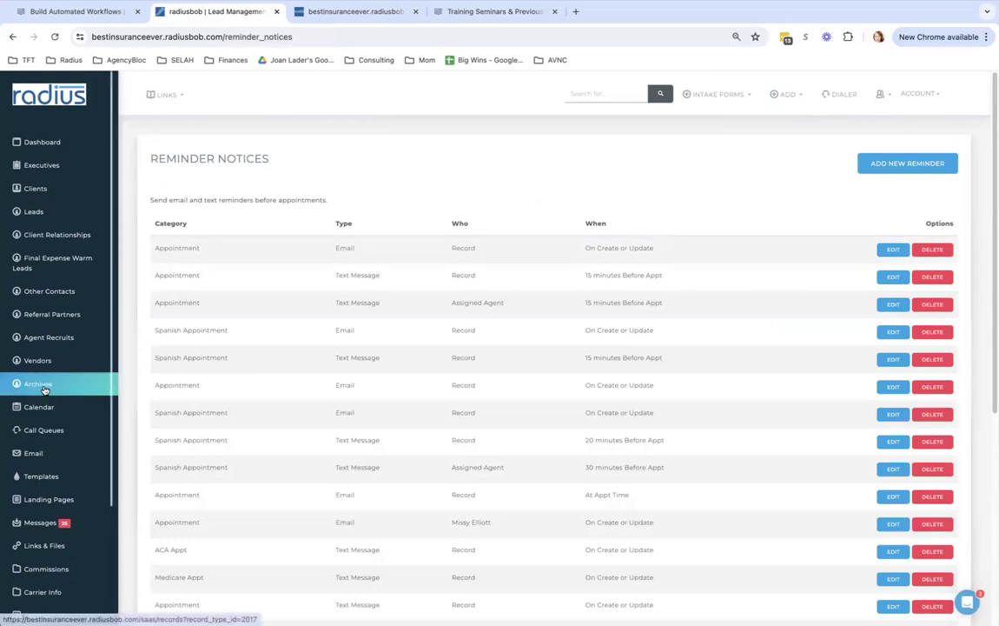
Look over the landing pages list, then move on to the Email Templates list
click(51, 500)
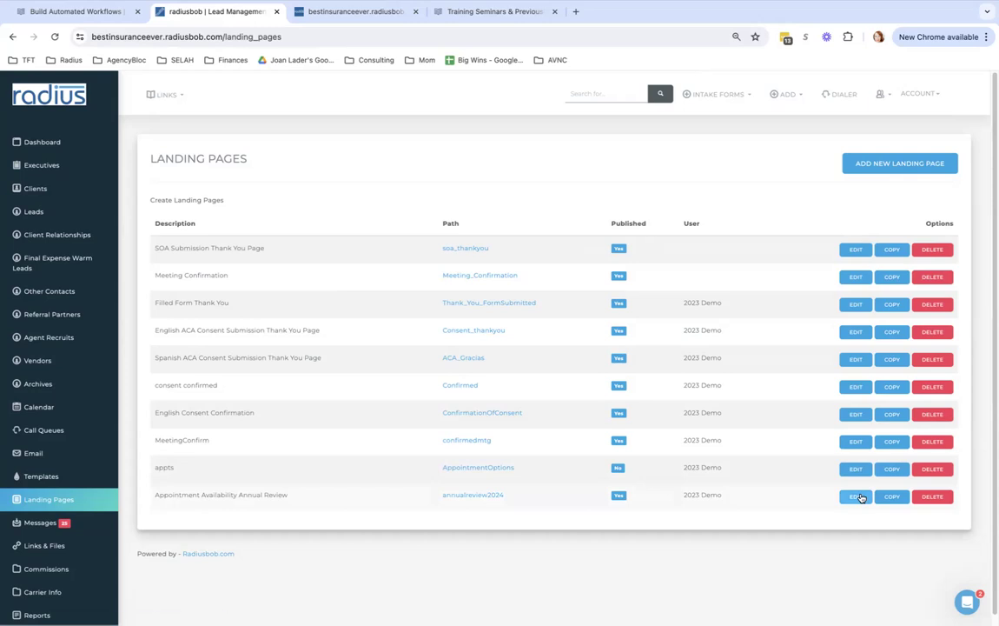
drag(308, 495, 152, 492)
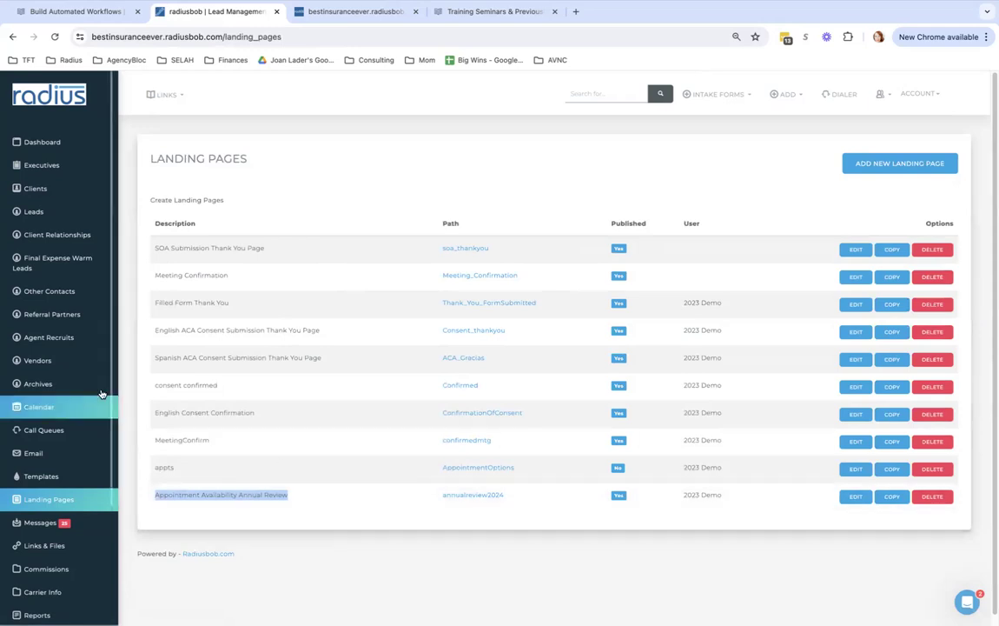
scroll(96, 434, down, 1)
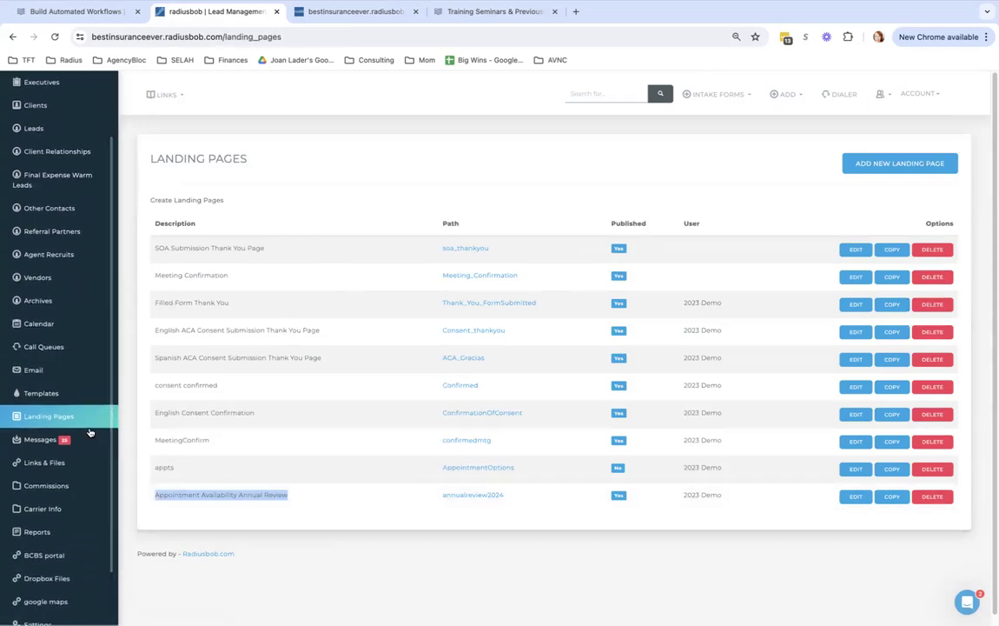
click(58, 395)
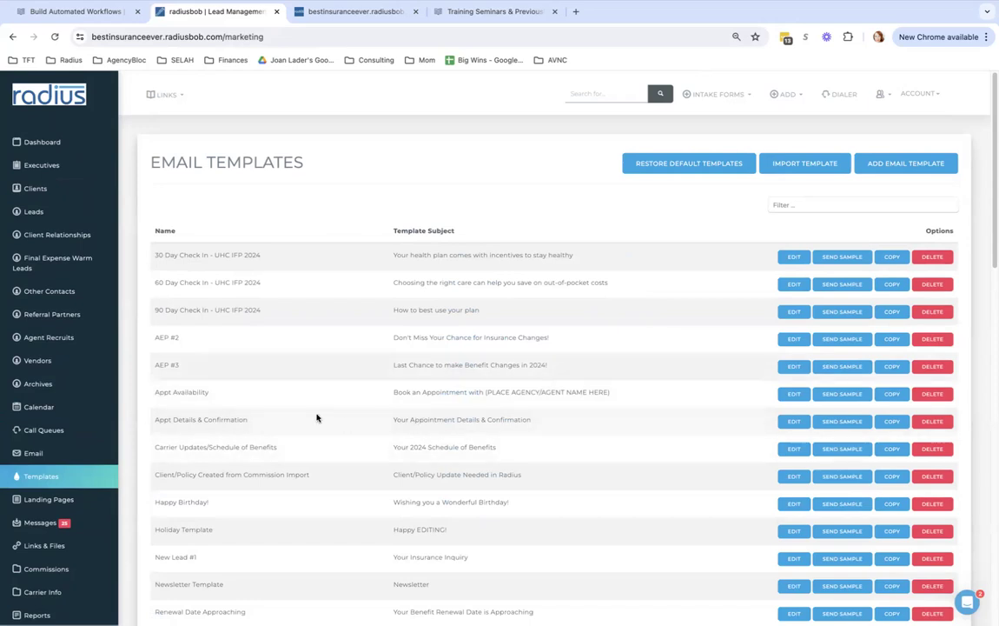
Highlight the Appt Details & Confirmation template, then open Reports from the sidebar
triple_click(234, 419)
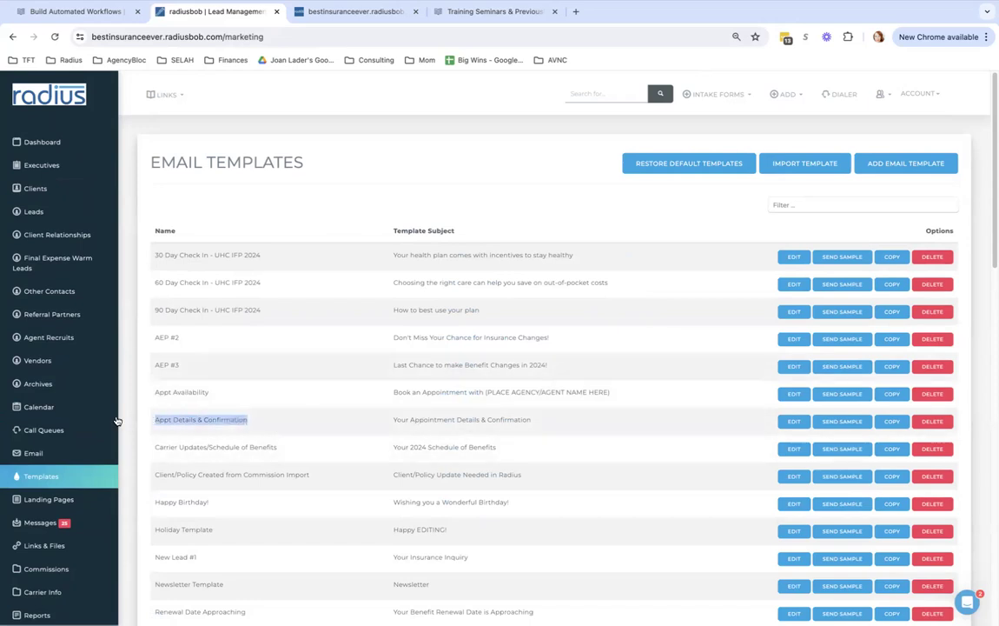
scroll(111, 432, down, 1)
drag(112, 432, 116, 601)
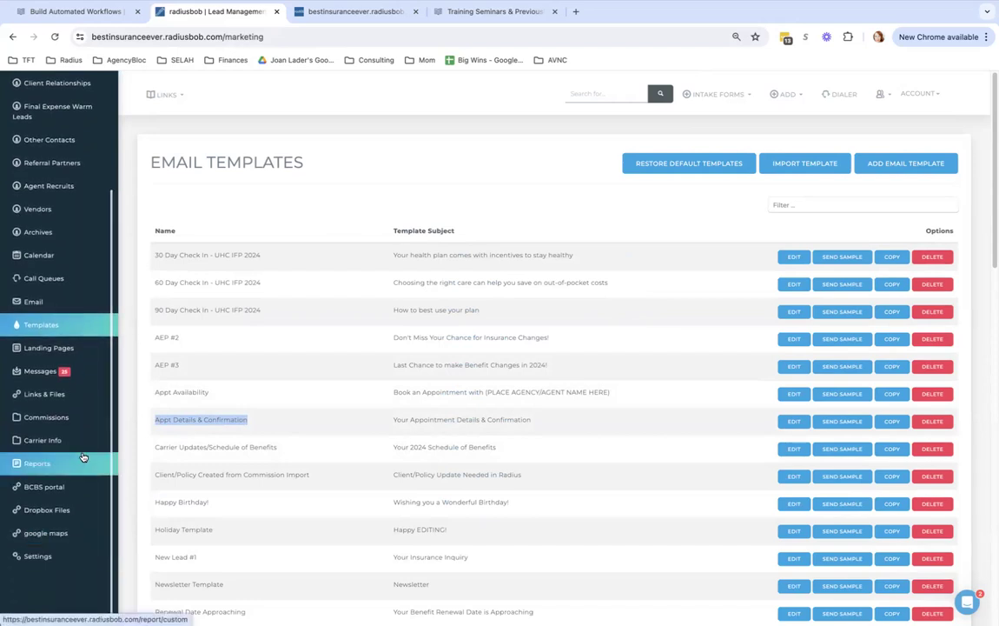
click(38, 464)
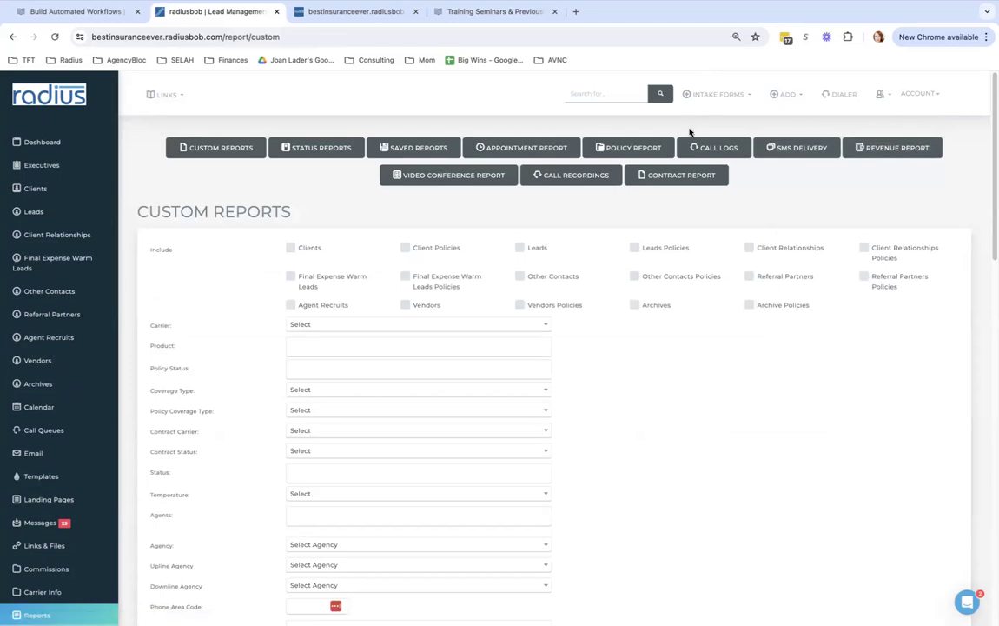
click(539, 147)
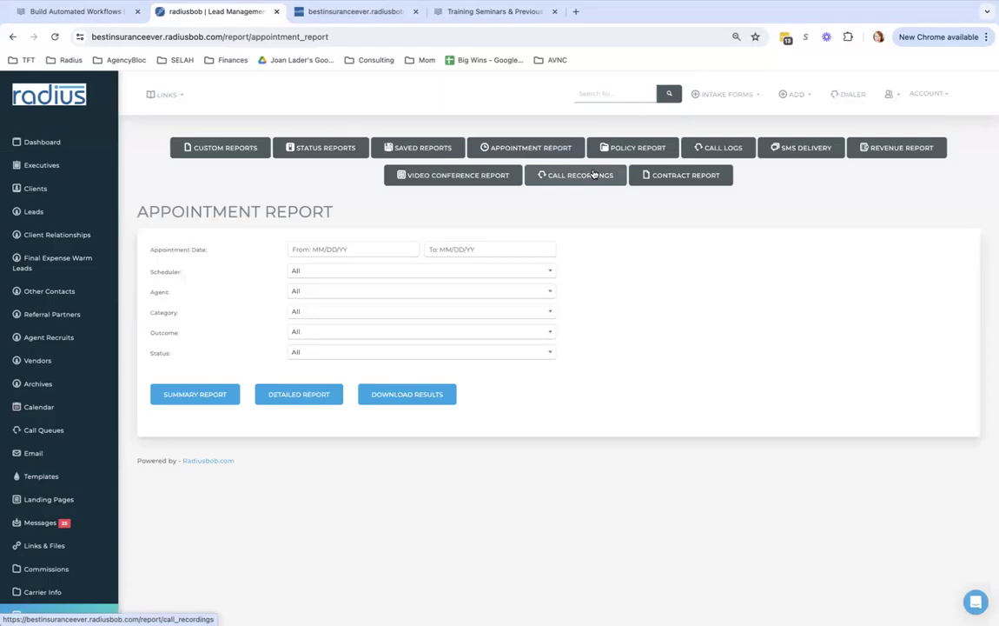
click(373, 251)
text(1/)
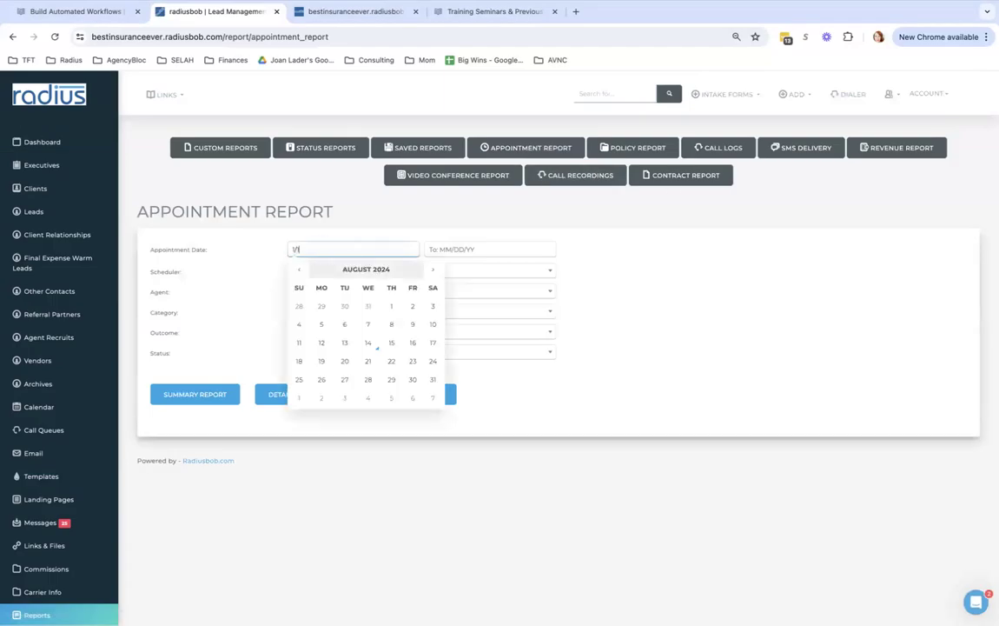
text(01/2024)
key(Tab)
text(12)
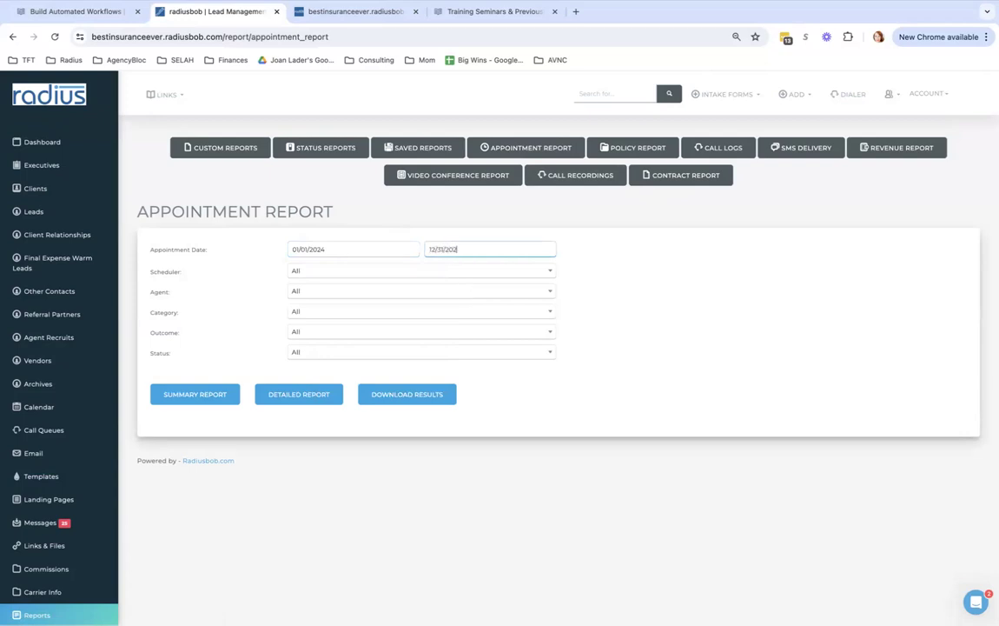
click(649, 286)
click(300, 396)
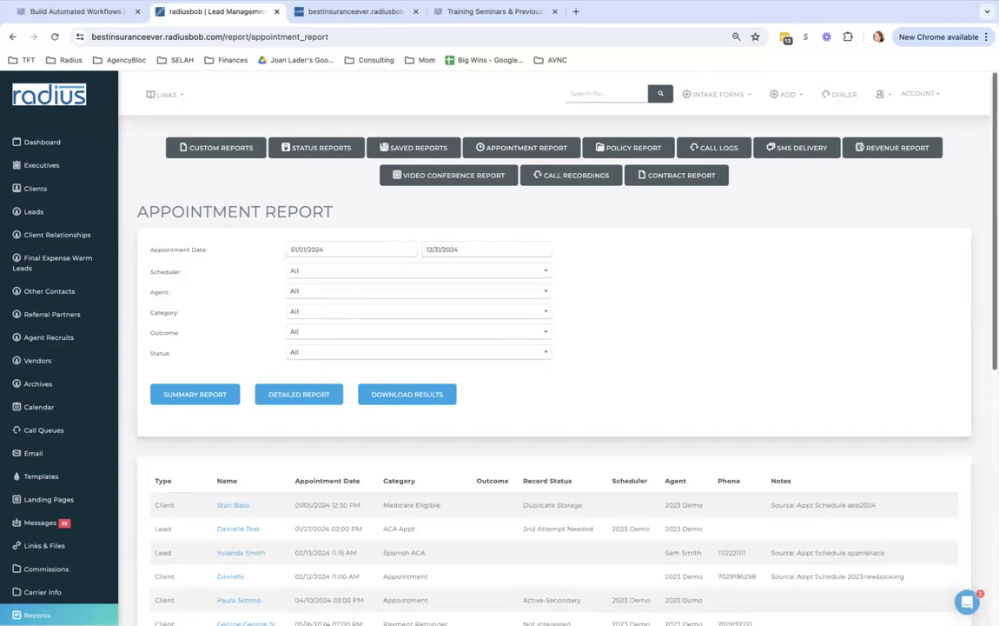
scroll(982, 336, down, 3)
scroll(983, 336, down, 2)
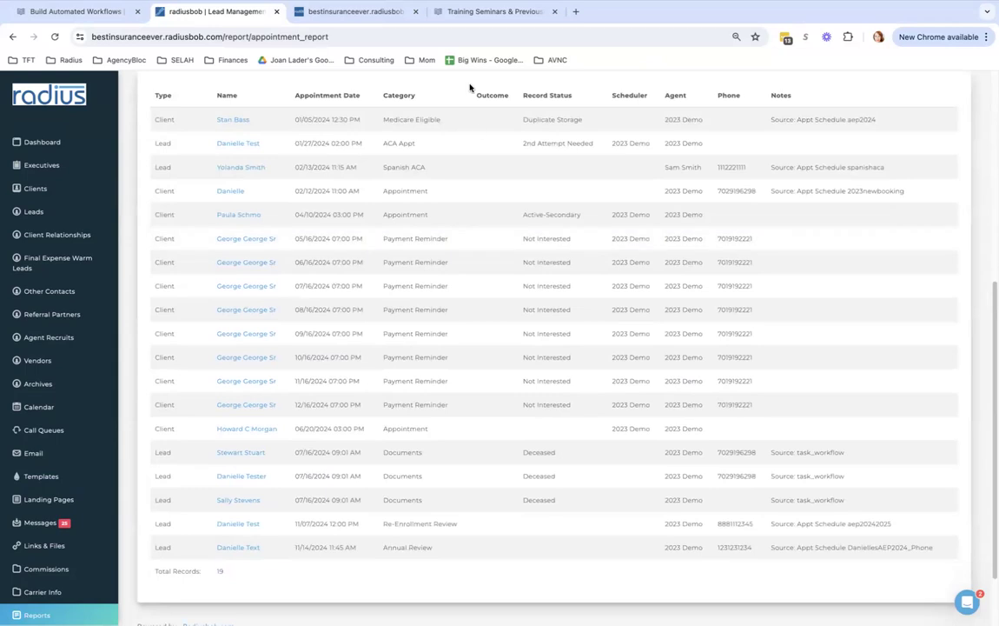
drag(478, 95, 510, 100)
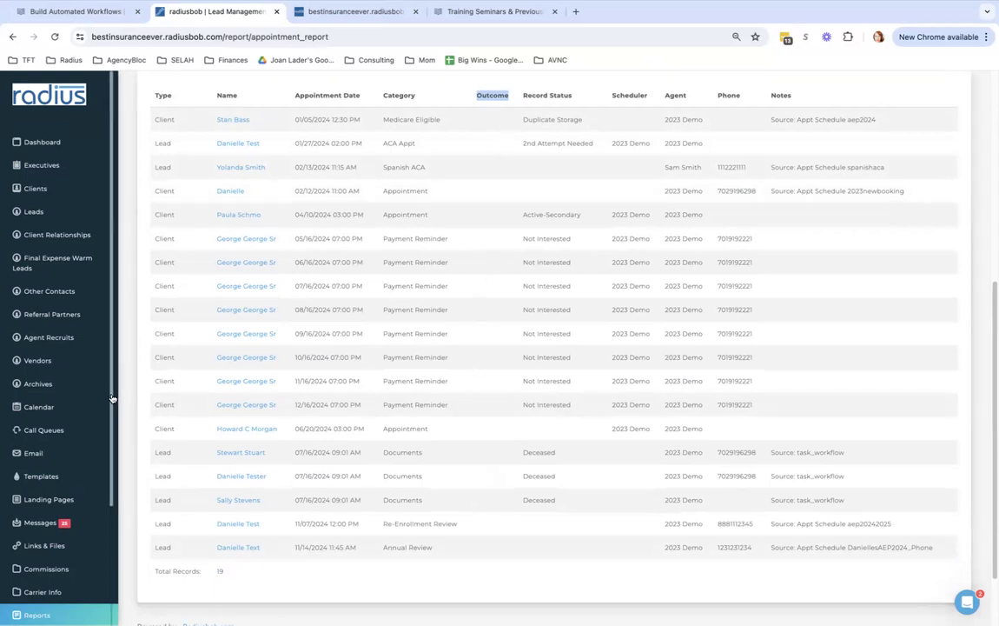
scroll(113, 521, down, 2)
scroll(113, 535, down, 1)
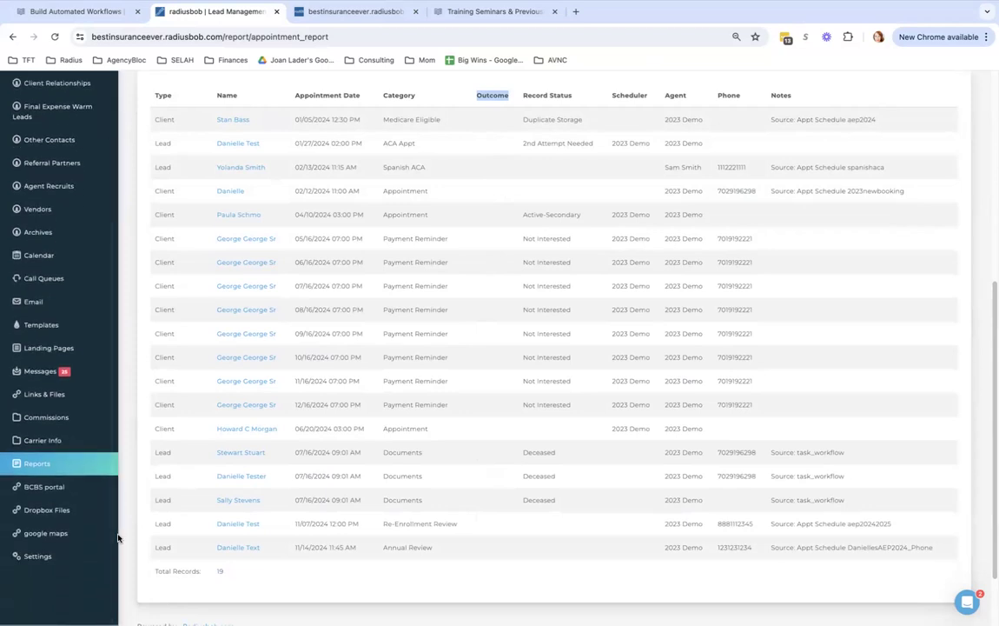
Filter the account settings for 'appo' and open Appointment Outcomes for editing
click(40, 558)
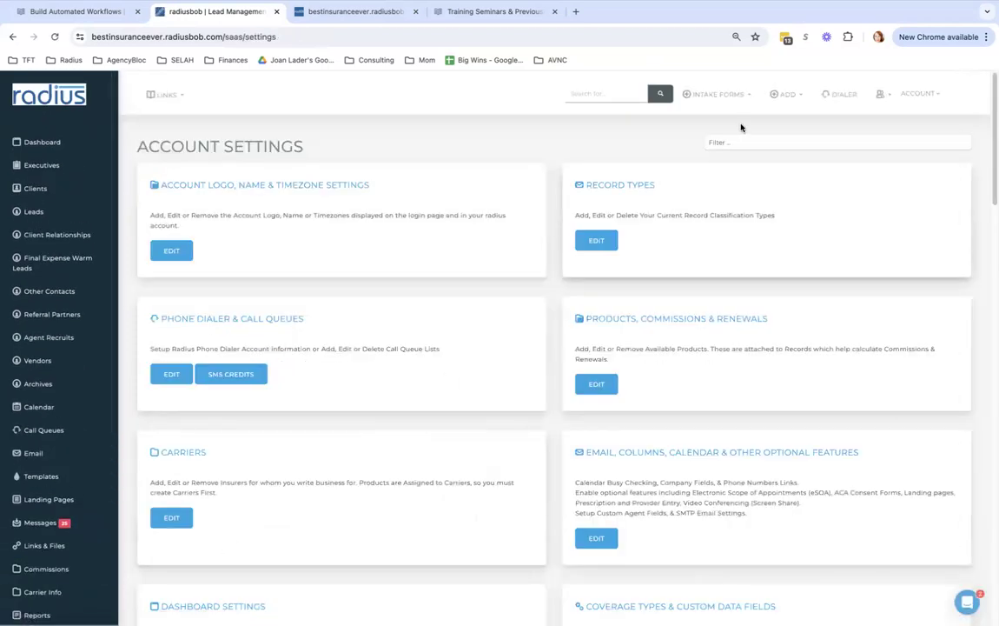
text(appo)
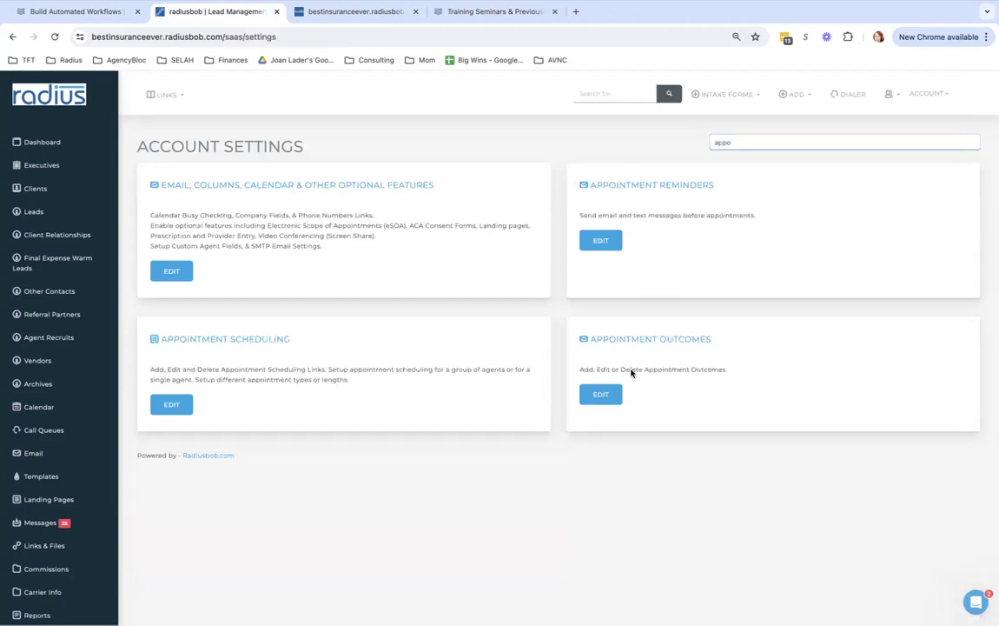
click(602, 396)
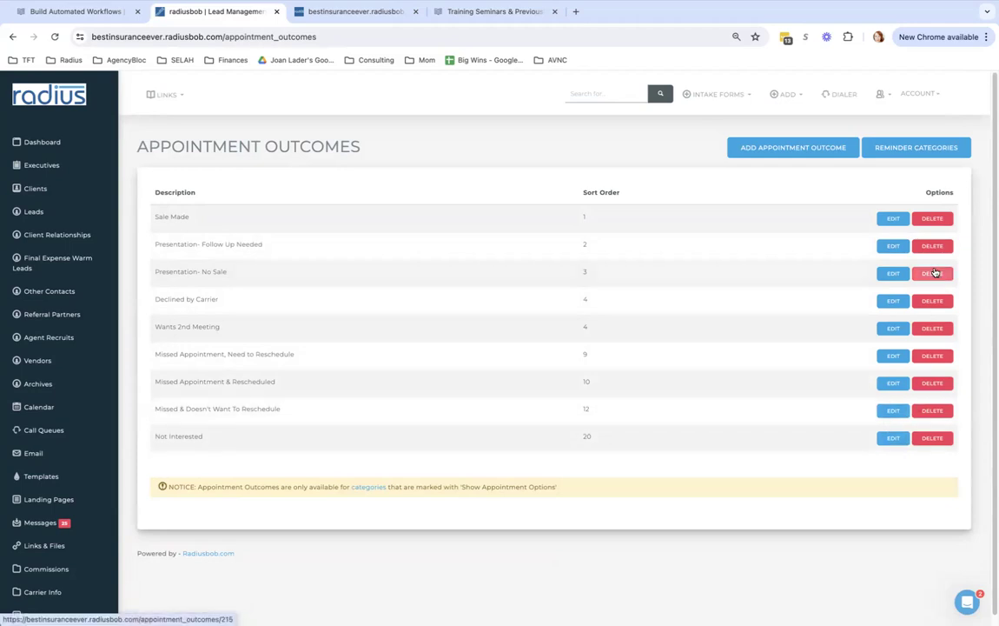
Start a new appointment outcome with sort order 2, then cancel it
click(798, 149)
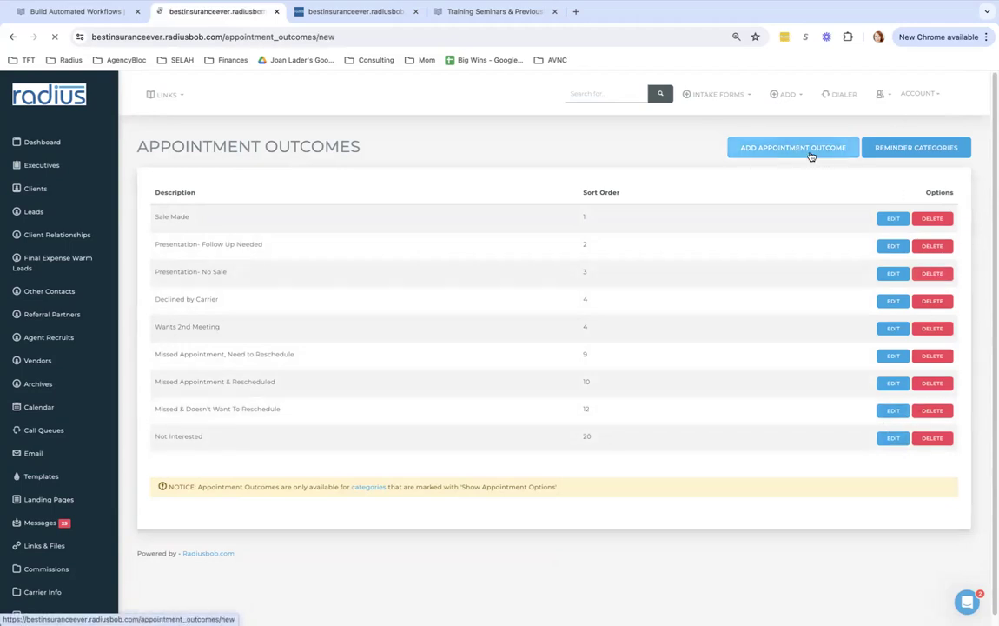
click(435, 199)
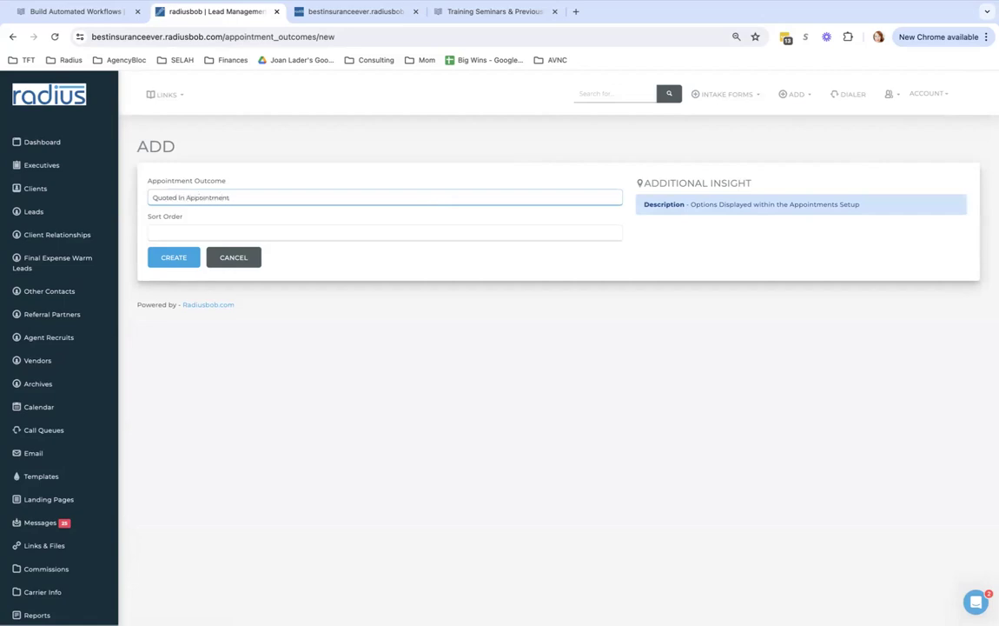
click(389, 238)
text(2)
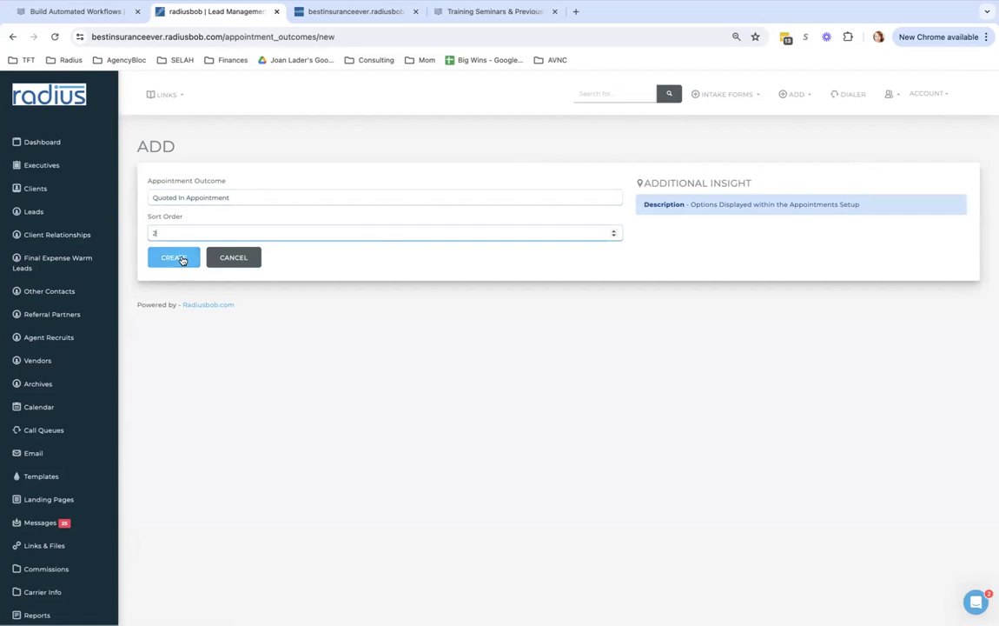
click(232, 258)
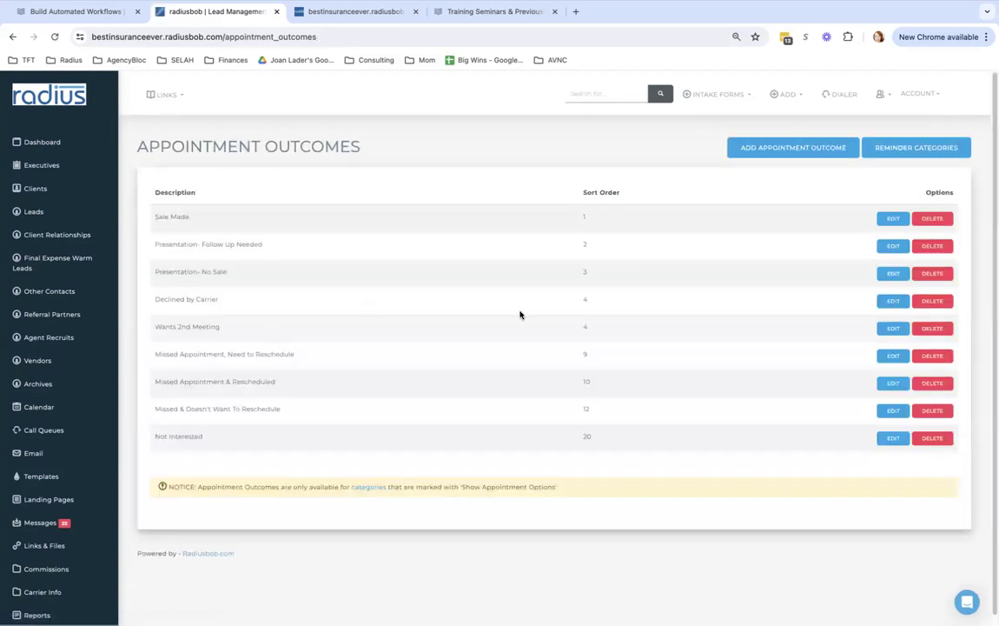
Check that the ACA Appt reminder category has Show Appointment Options enabled, then return to Reports
click(915, 150)
click(866, 233)
drag(257, 298, 166, 295)
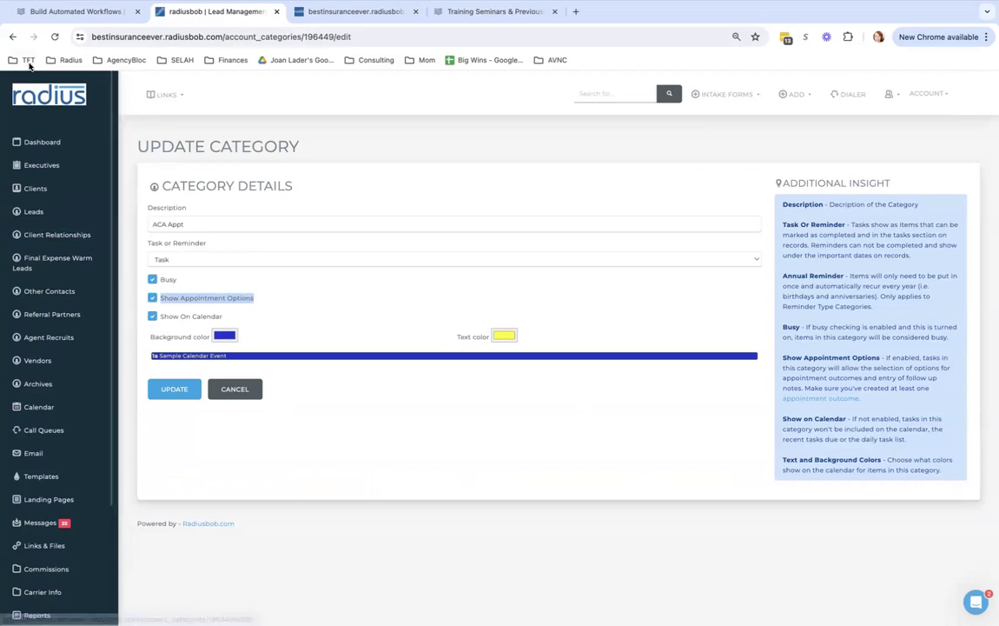
scroll(44, 469, down, 3)
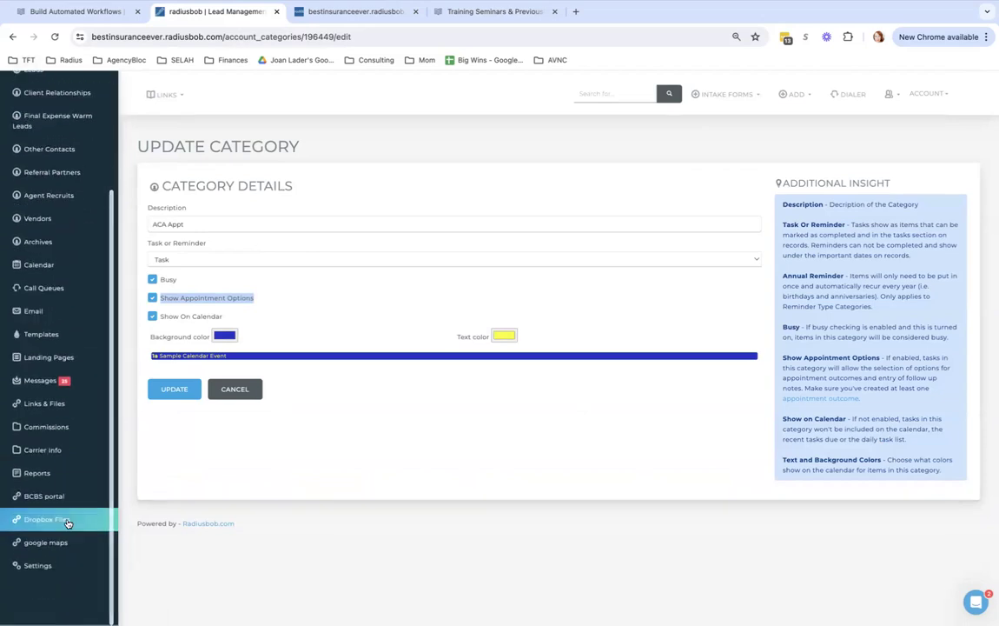
click(44, 470)
Run the detailed Appointment Report for 01/01/2024 through 12/31/2024
click(521, 147)
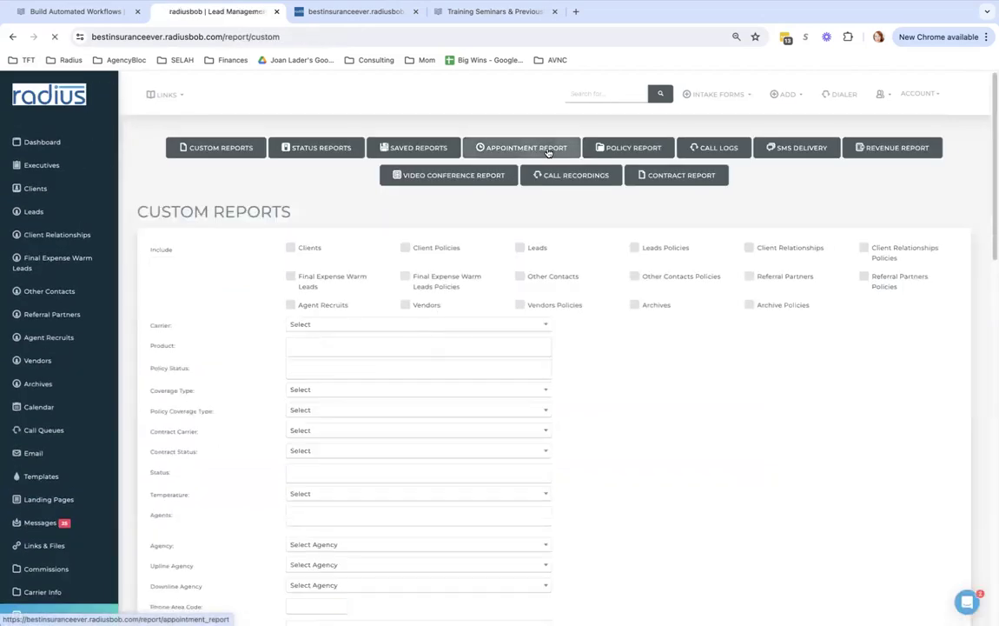
click(294, 250)
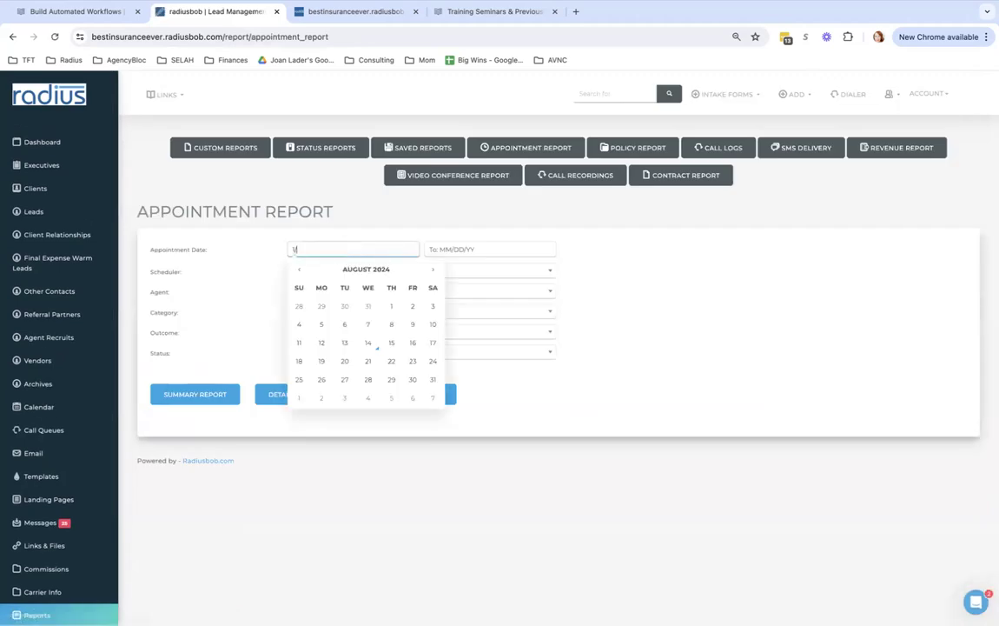
key(Tab)
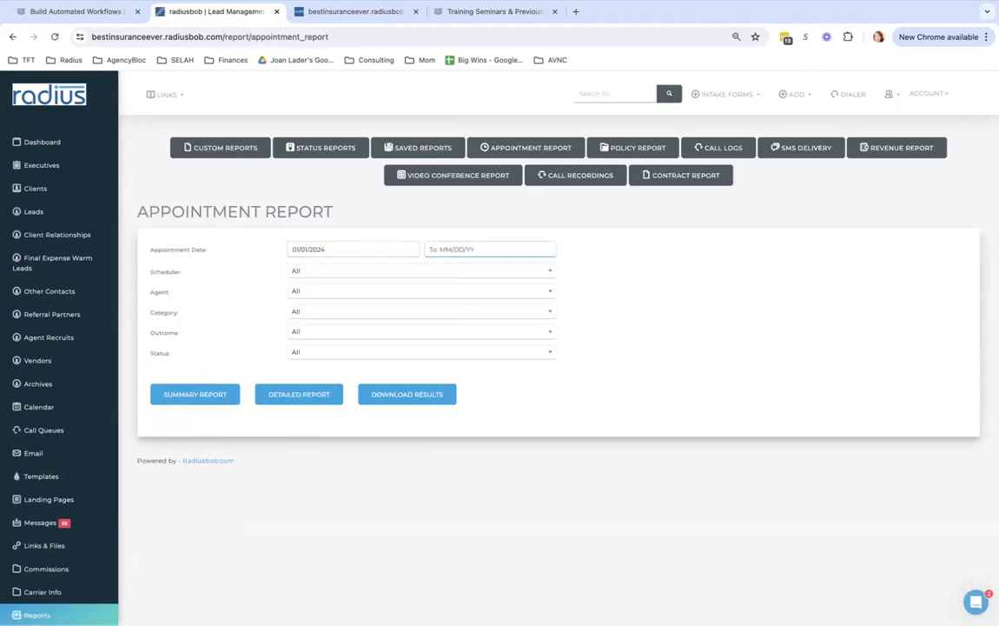
text(12)
click(307, 393)
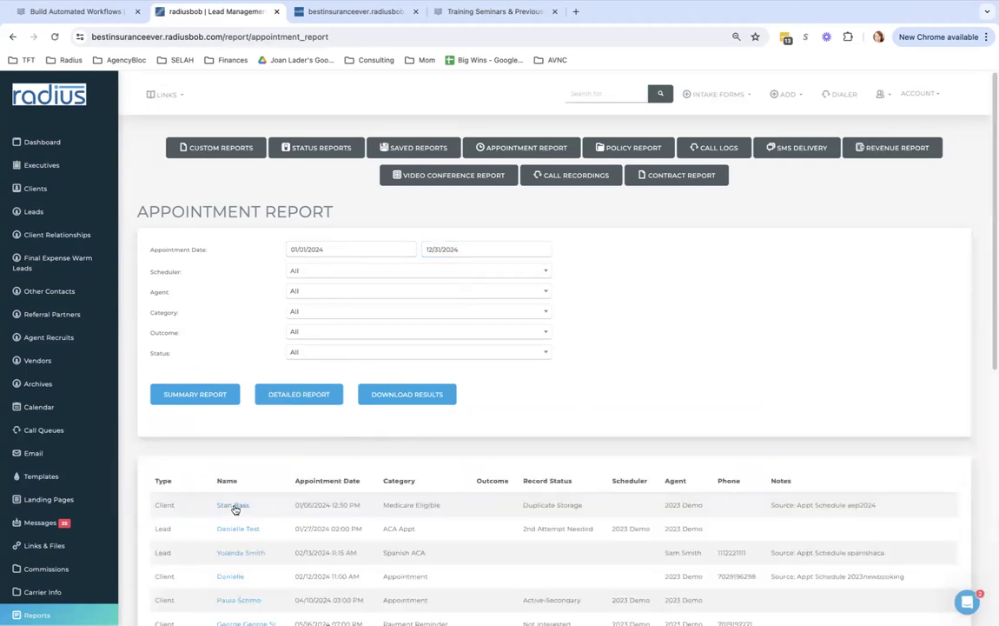
Open the first client's completed appointment task and try Sale Made as its Anticipated Outcome
click(236, 509)
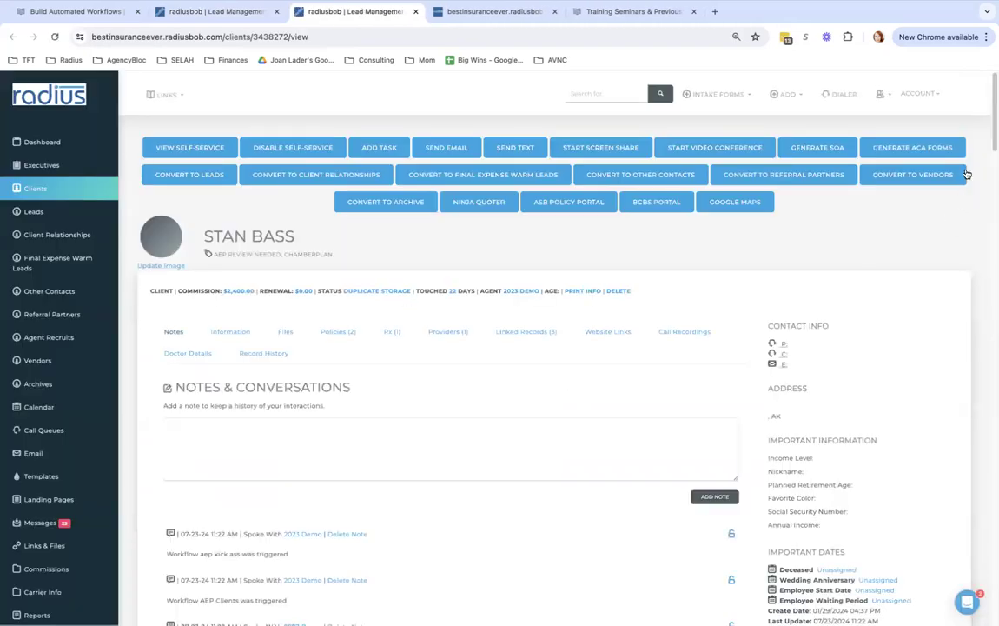
scroll(842, 447, down, 5)
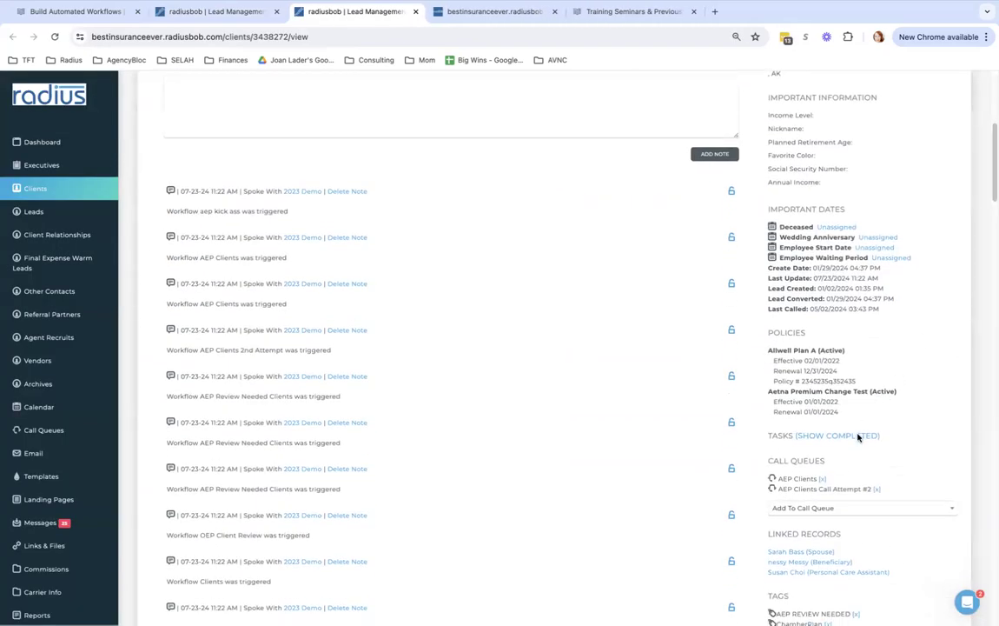
click(843, 435)
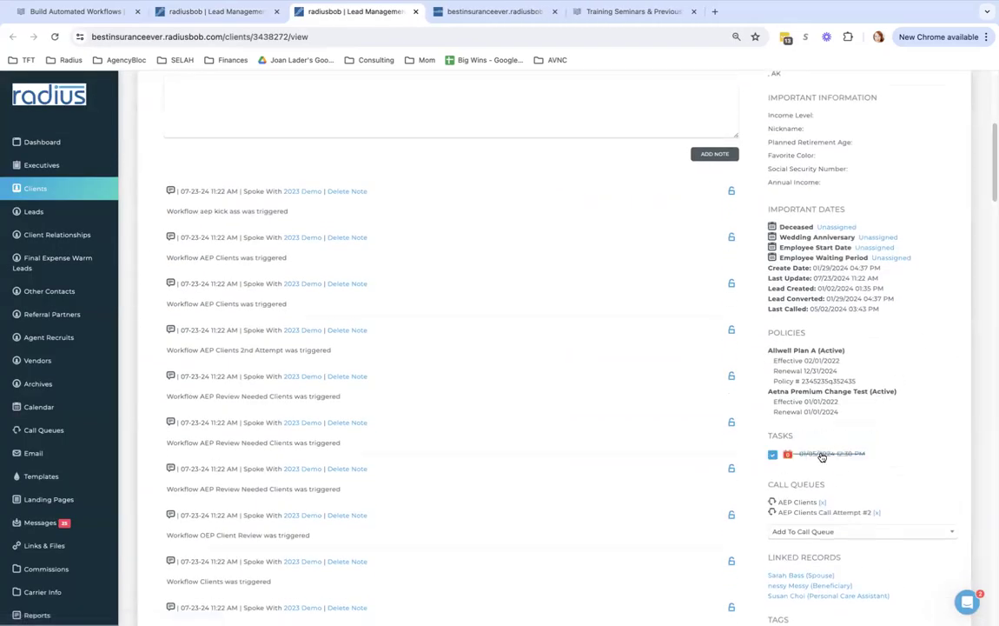
click(847, 456)
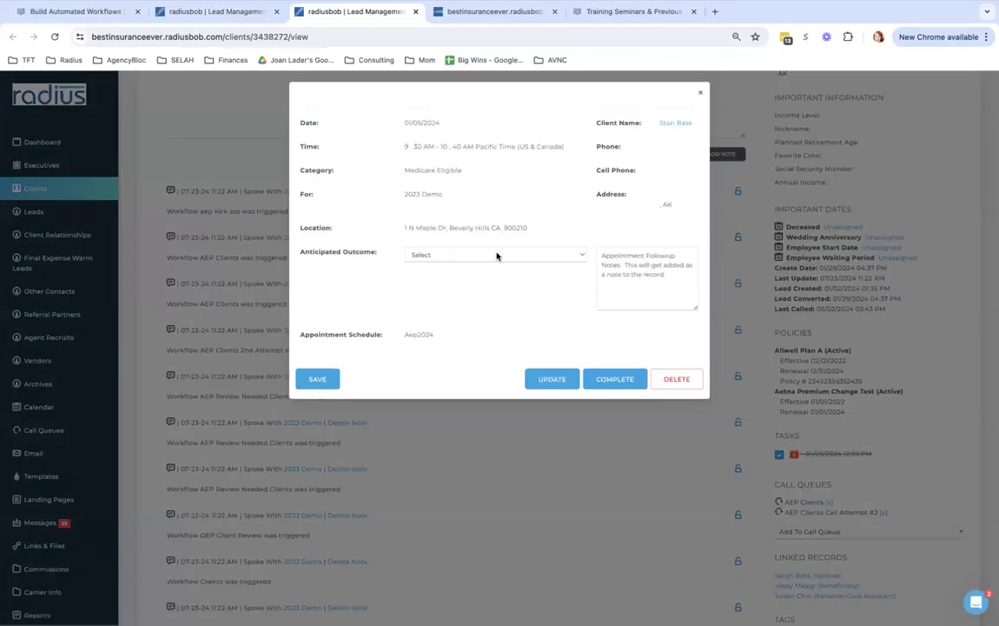
click(498, 256)
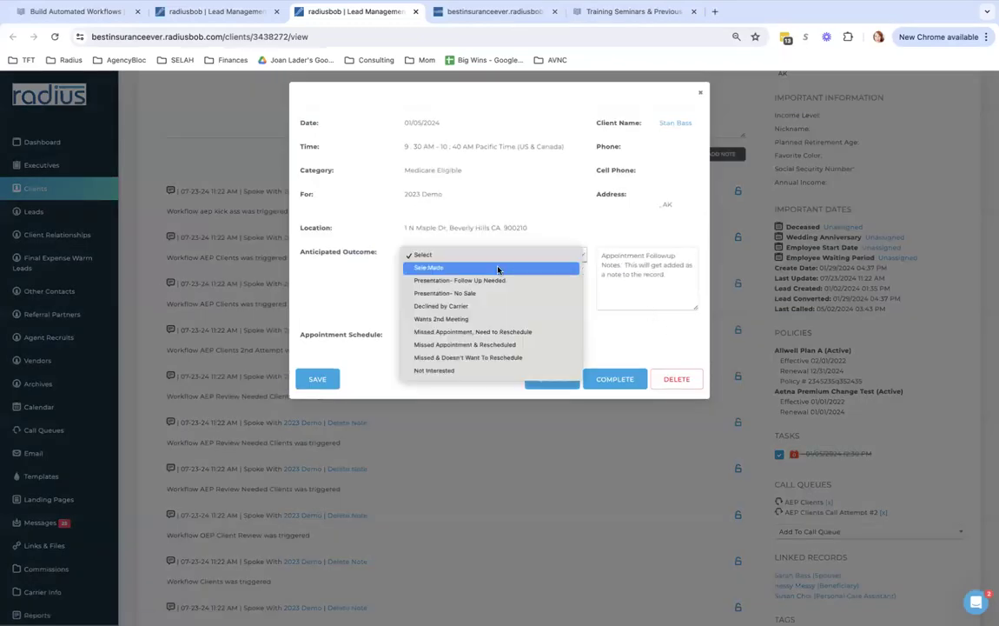
click(499, 266)
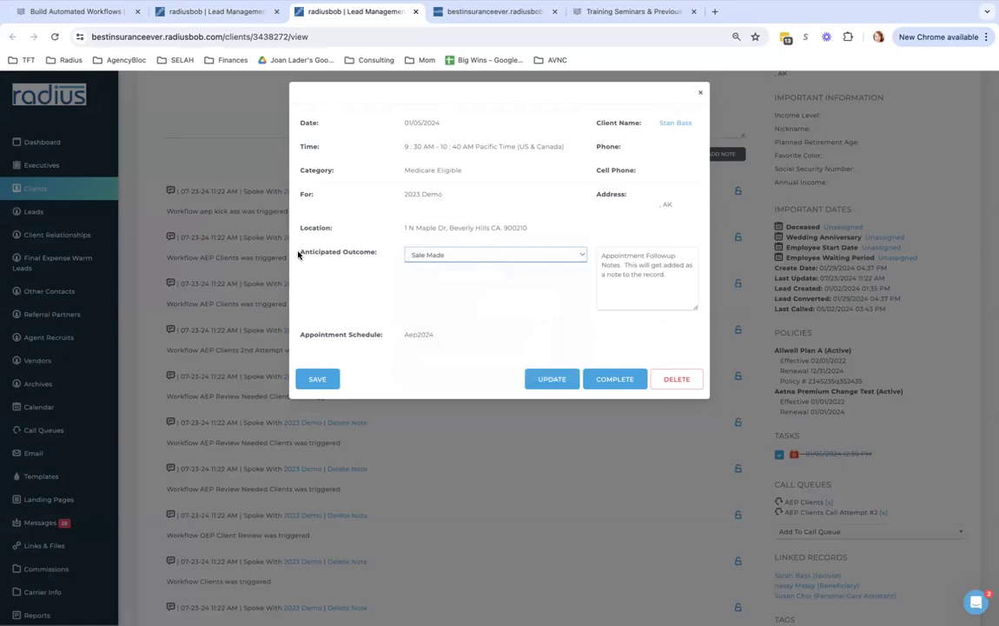
drag(298, 254, 389, 253)
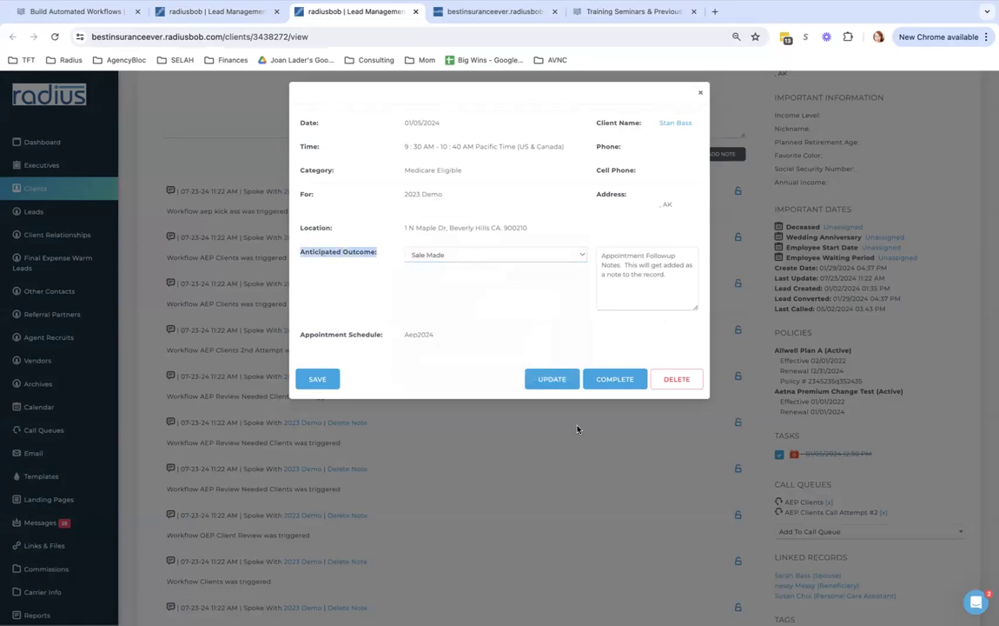
click(551, 378)
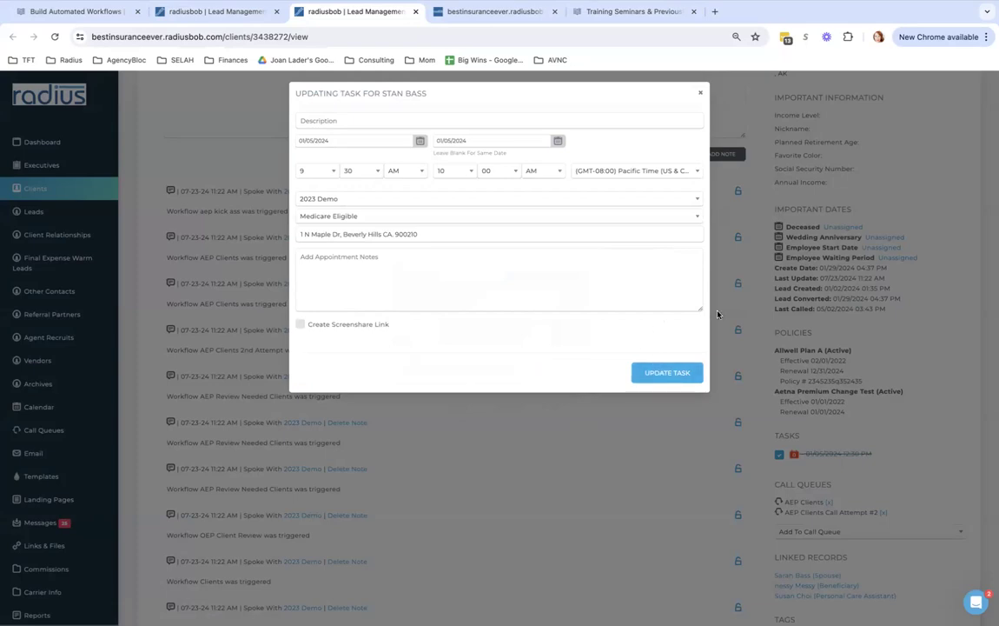
click(700, 93)
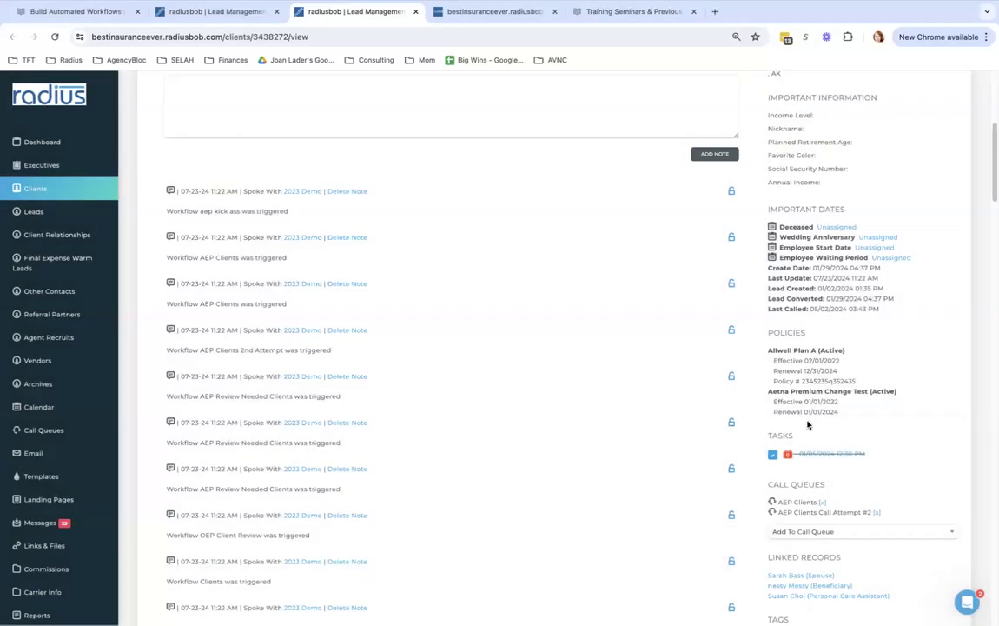
Set the 01/05/2024 task's Anticipated Outcome to Sale Made and save it
click(842, 456)
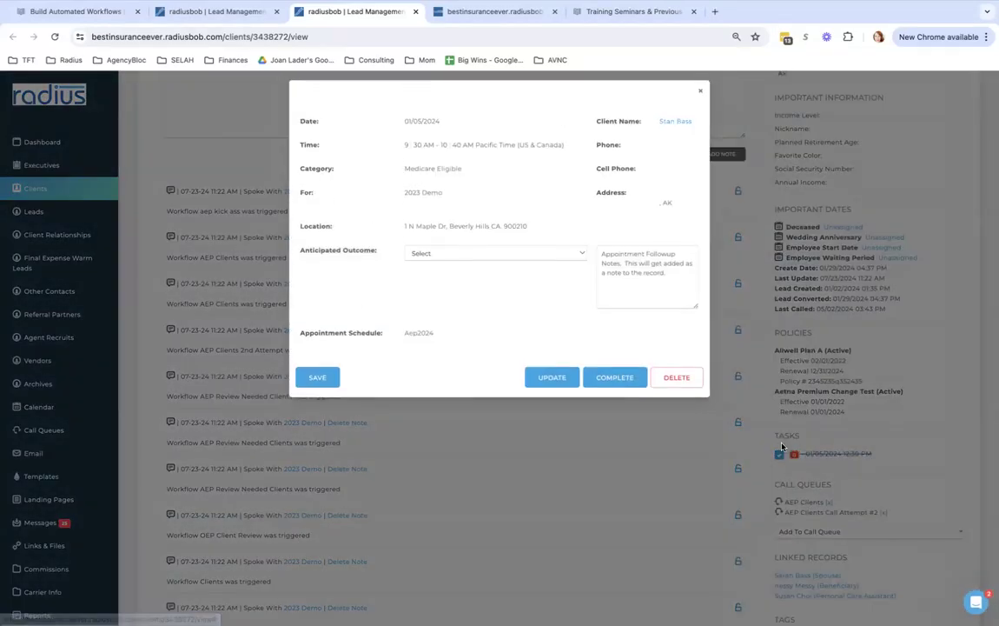
click(507, 256)
click(506, 267)
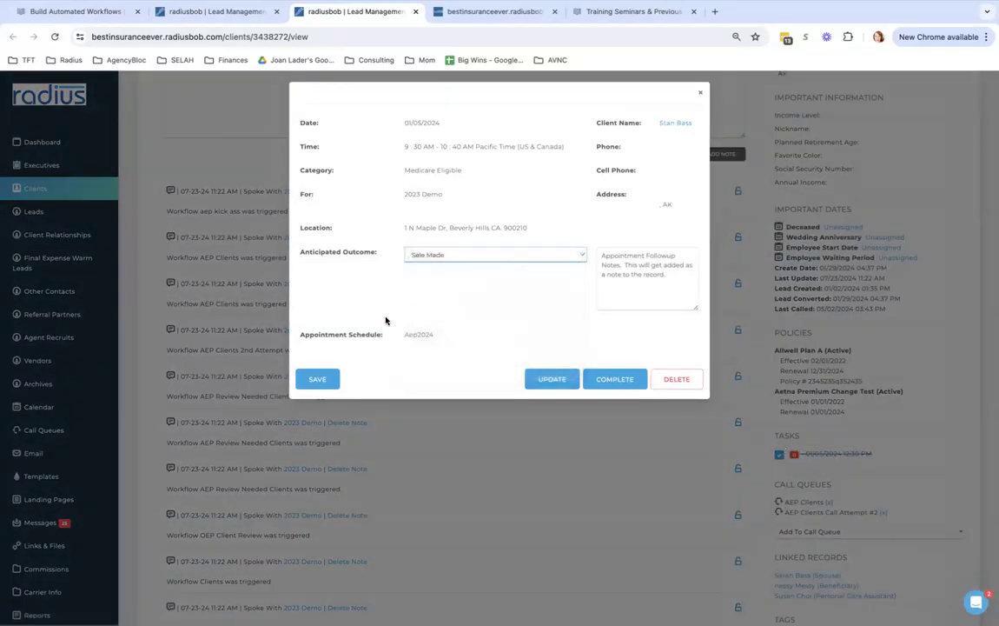
click(318, 378)
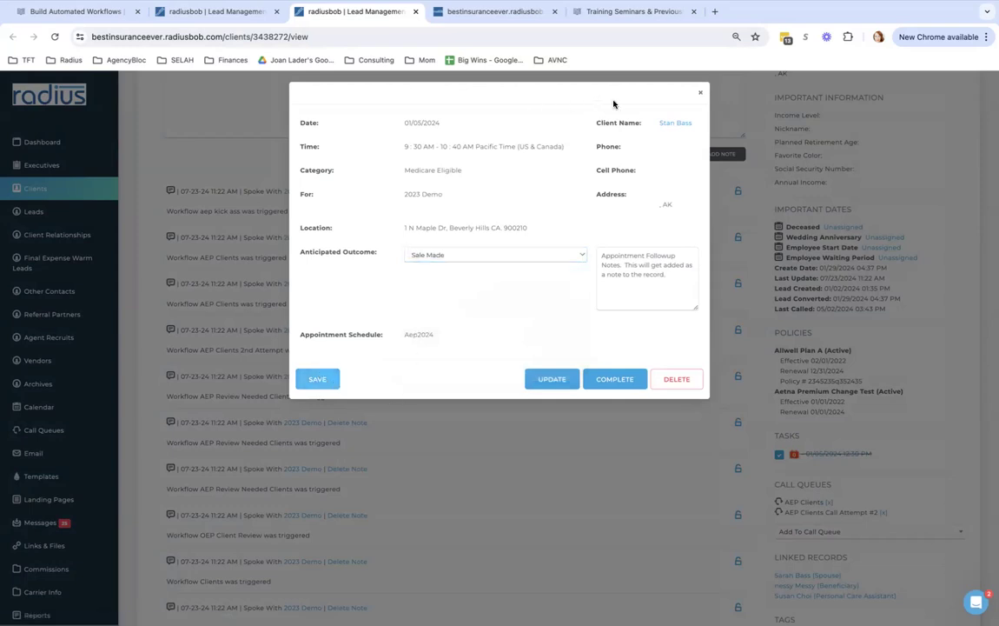
click(701, 96)
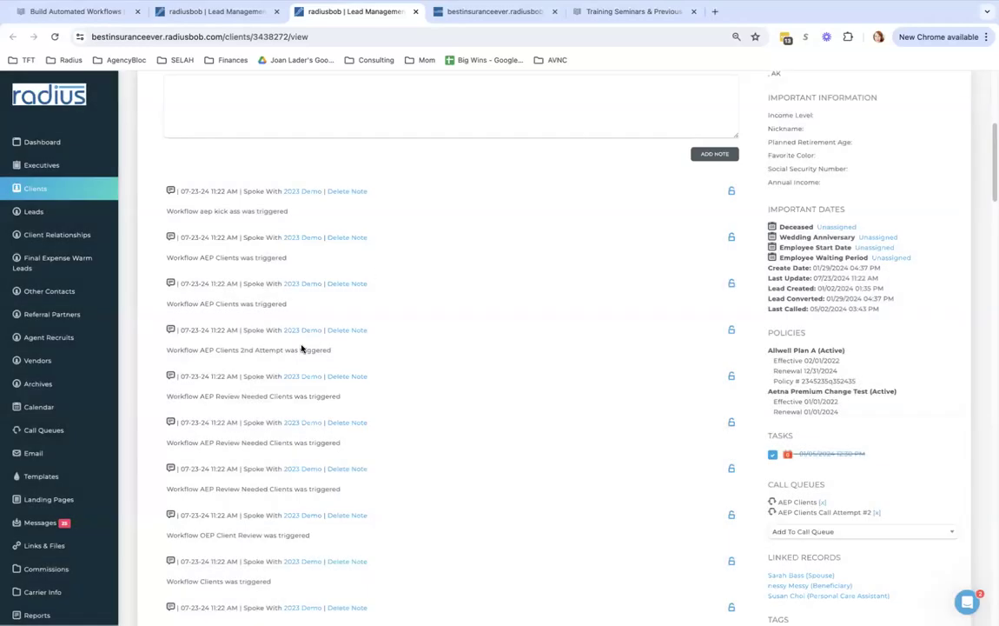
scroll(110, 382, down, 4)
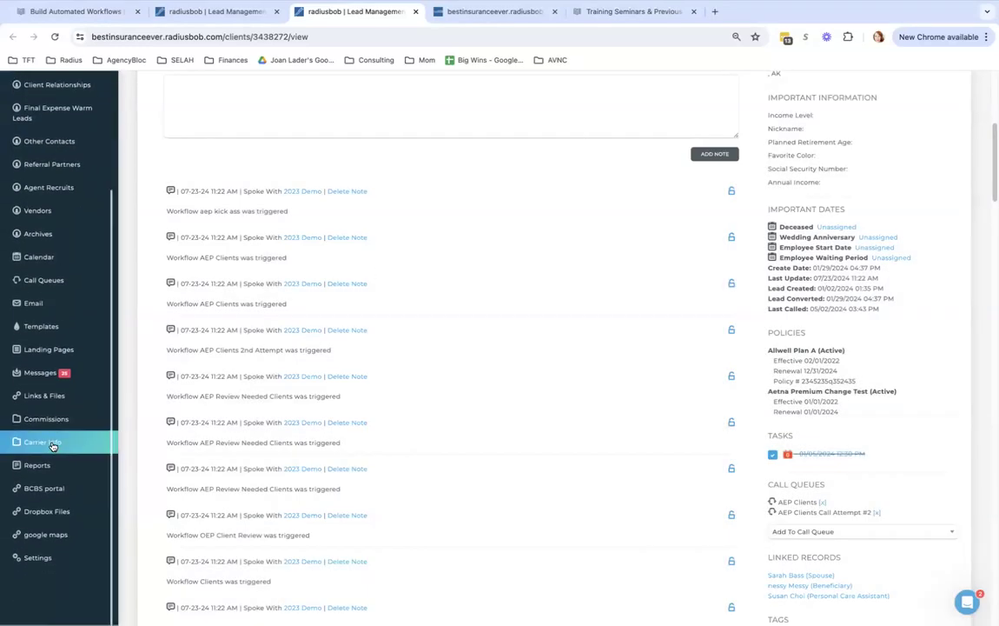
Rerun the detailed Appointment Report for 1/1/2024 through 12/31/2024
click(36, 463)
click(413, 148)
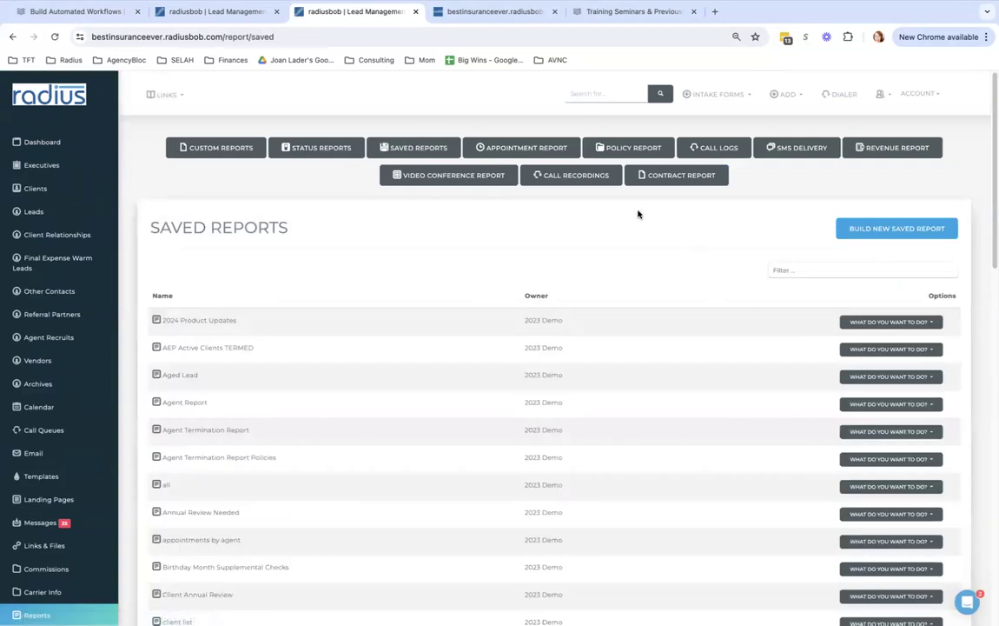
click(522, 148)
click(408, 246)
text(1/1/2024)
key(Tab)
text(12)
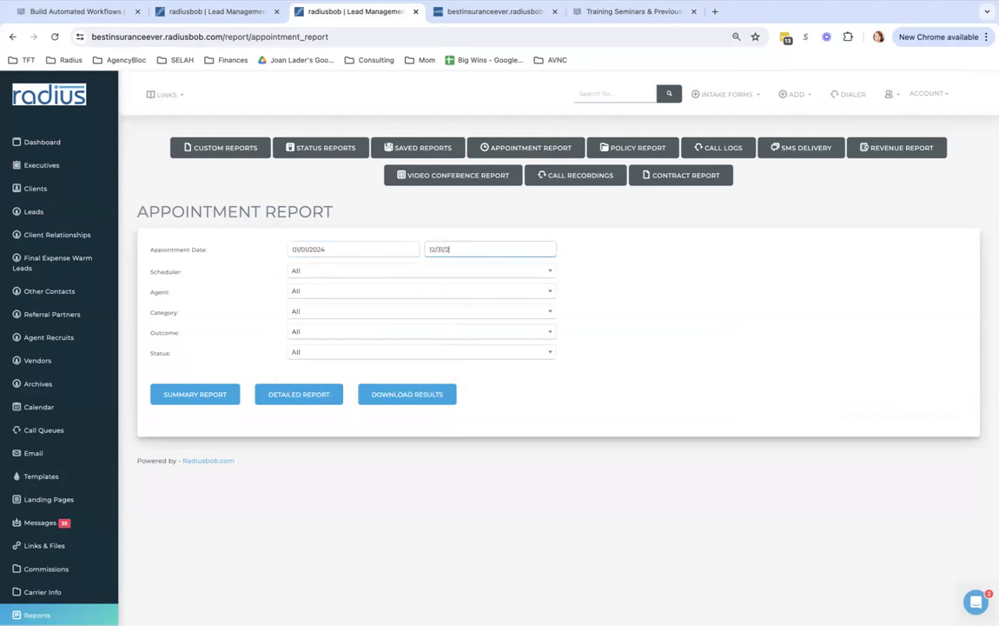
text(/31/2024)
click(300, 394)
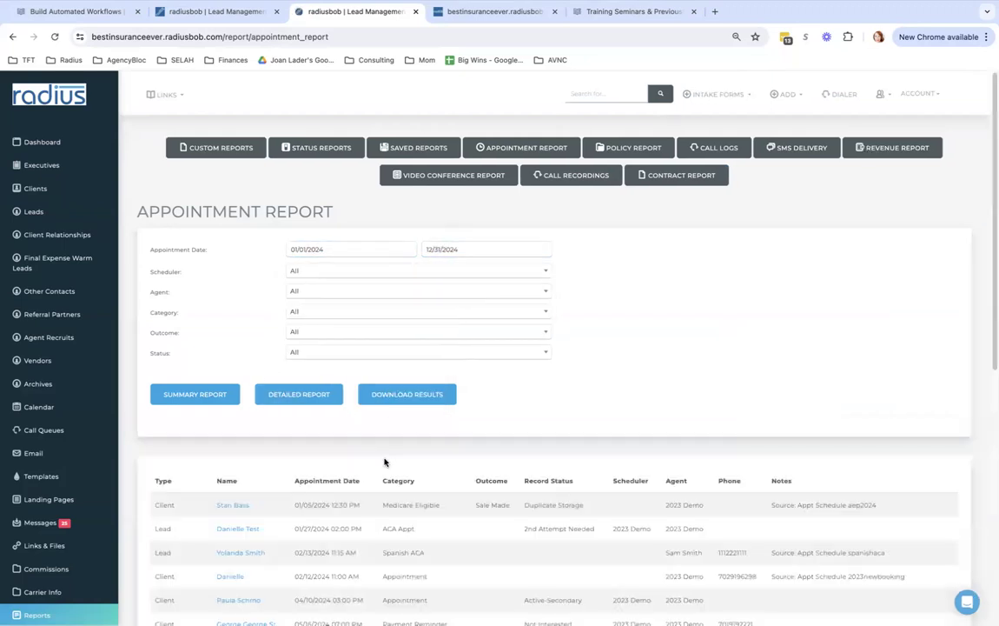
Confirm the first row's outcome reads Sale Made and scroll through the report results
drag(510, 504, 475, 507)
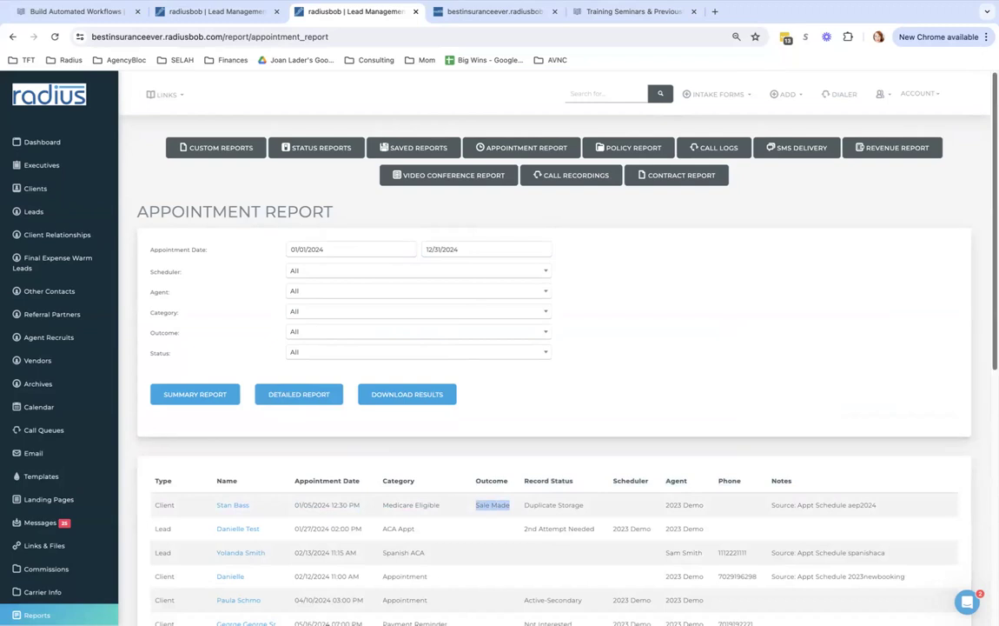
scroll(556, 347, down, 4)
scroll(556, 347, down, 3)
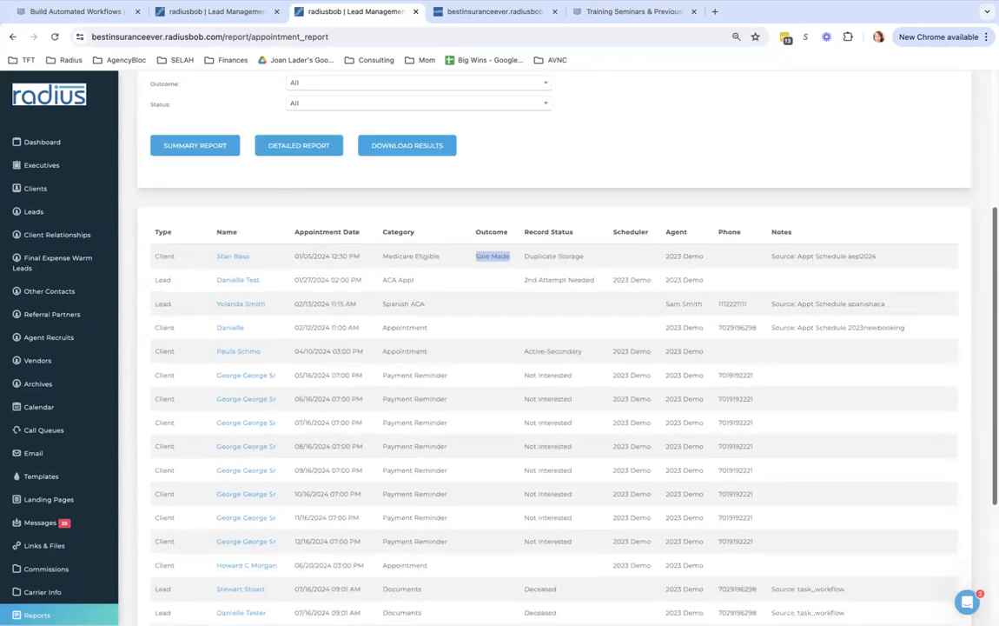
scroll(557, 348, down, 3)
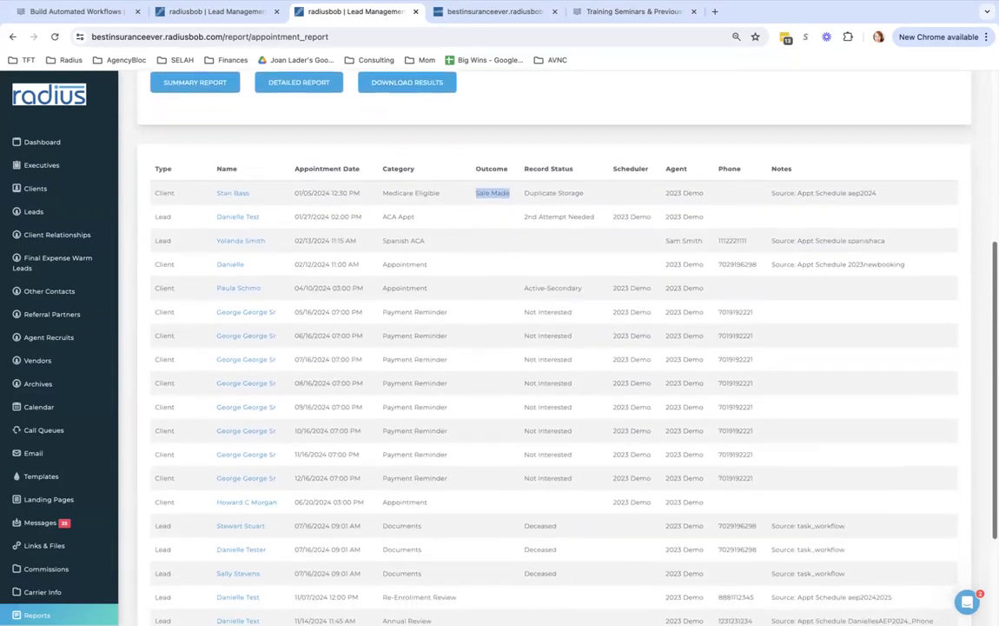
scroll(556, 348, up, 4)
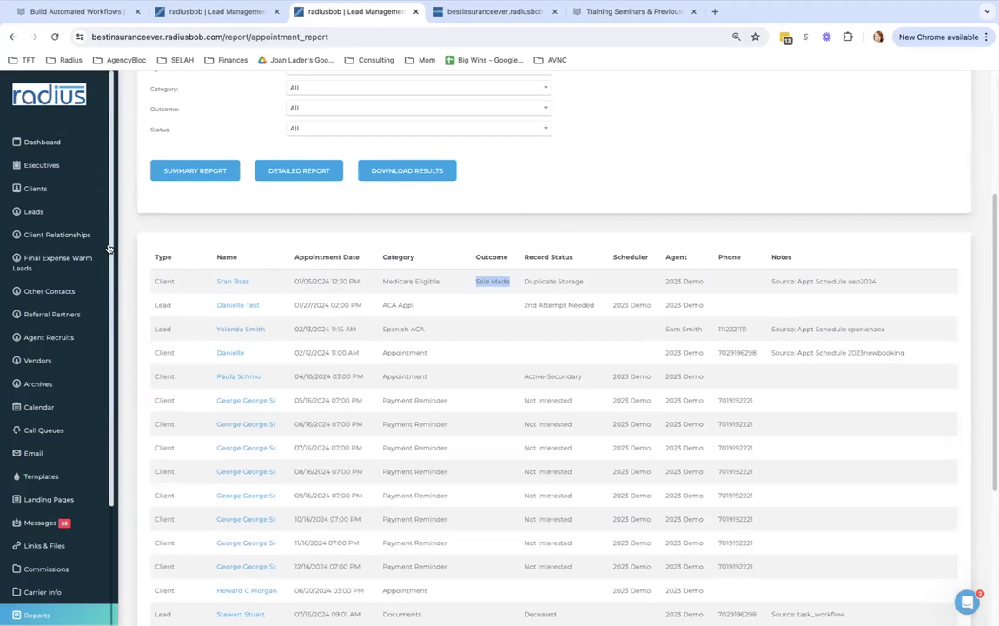
scroll(52, 391, down, 2)
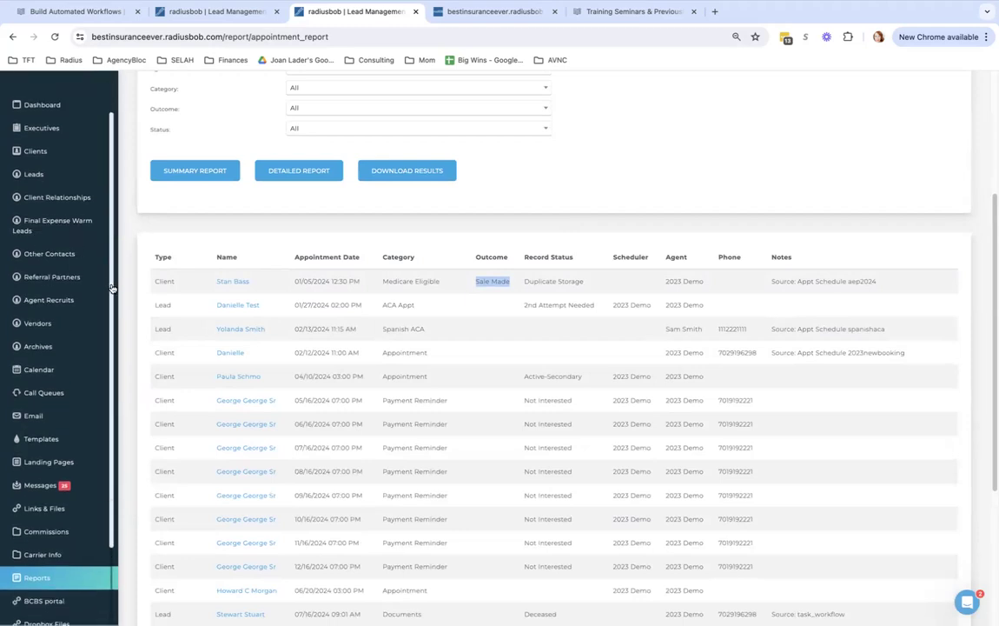
click(45, 355)
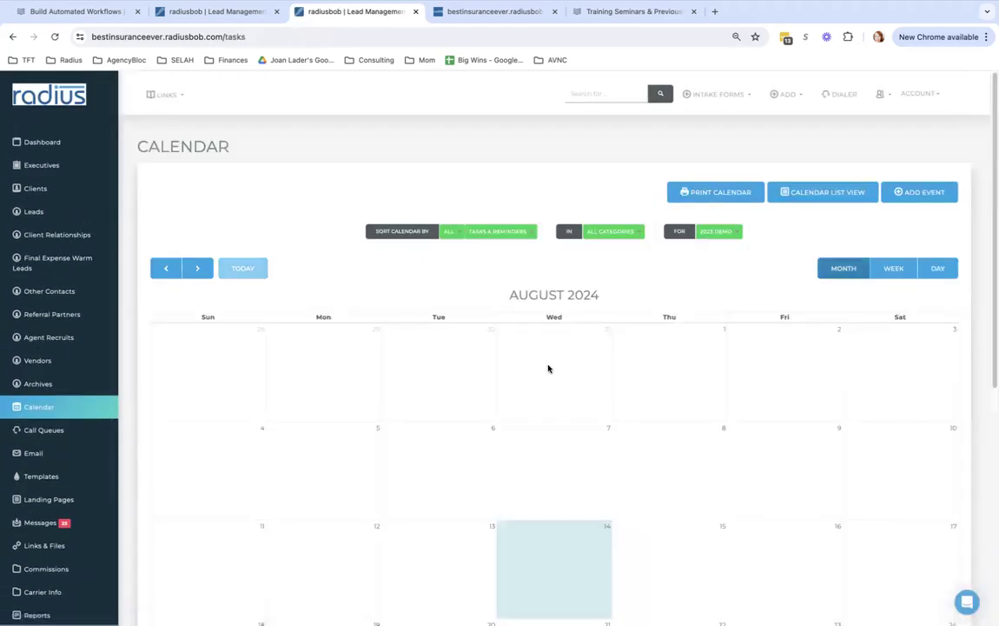
Advance the calendar to October 2024, then reopen the recently viewed client to check its completed task
click(199, 268)
click(200, 268)
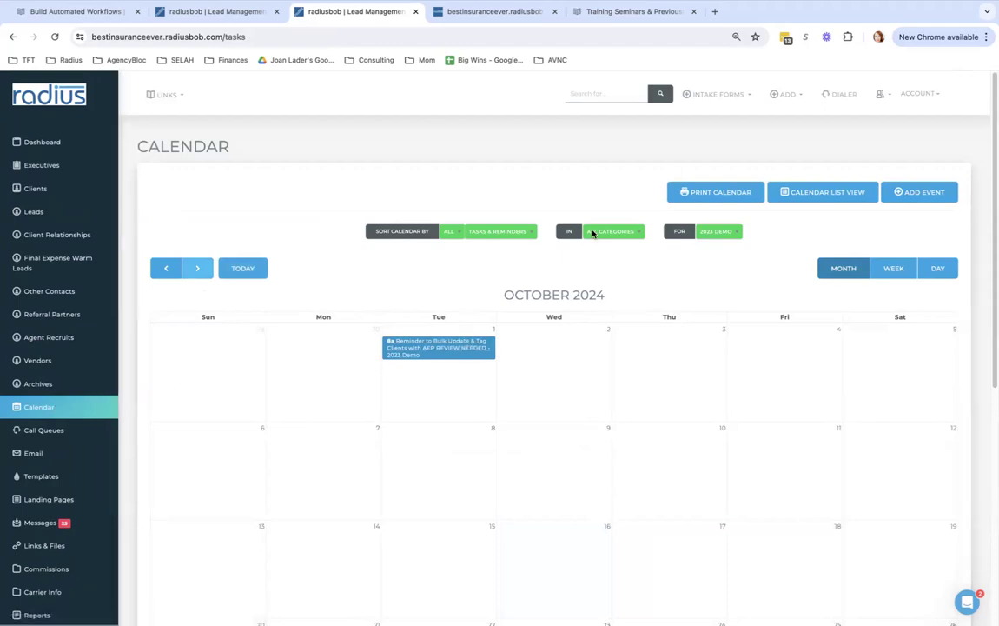
click(878, 96)
click(830, 148)
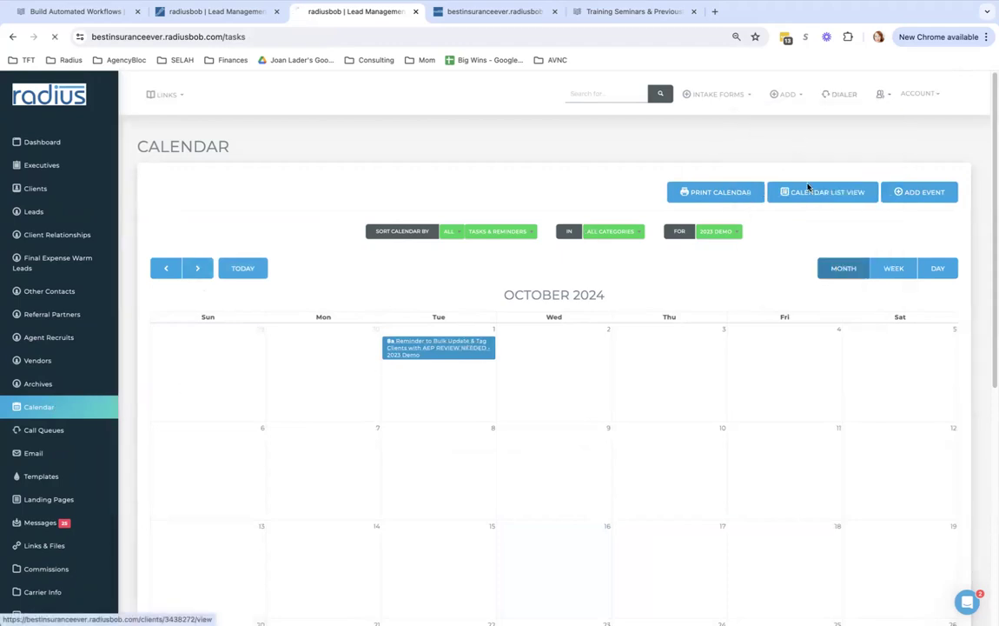
scroll(873, 249, down, 6)
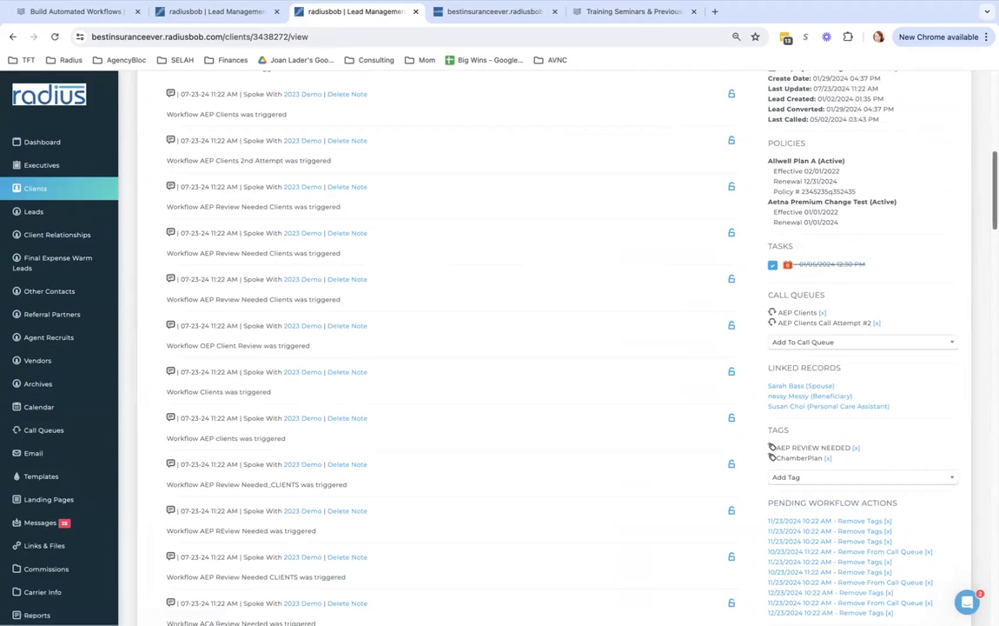
scroll(829, 263, up, 6)
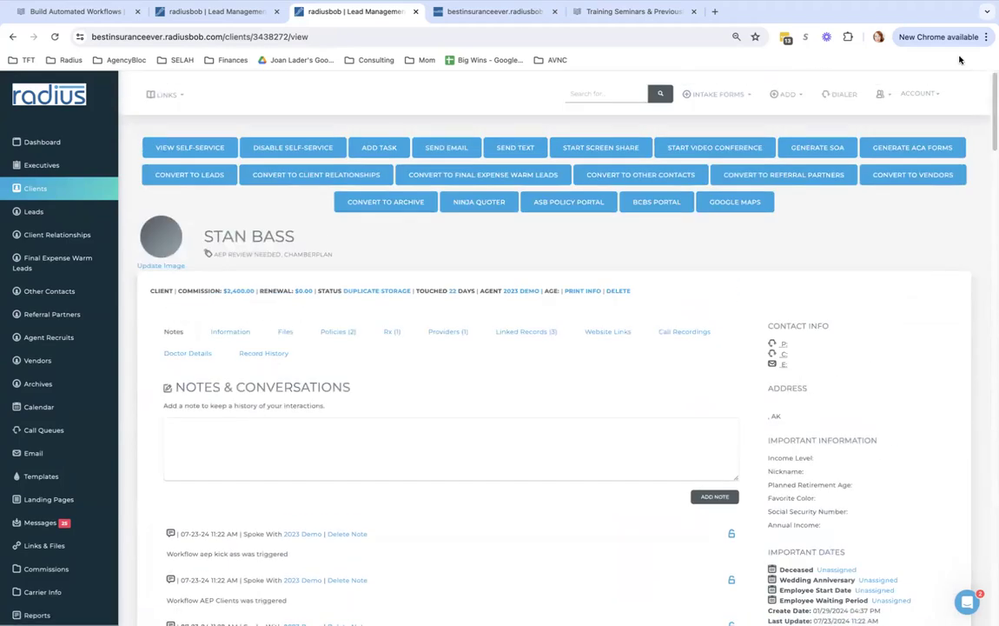
Go to My Information's Access settings and review the Google Calendar and Office365 Calendar sections
click(919, 93)
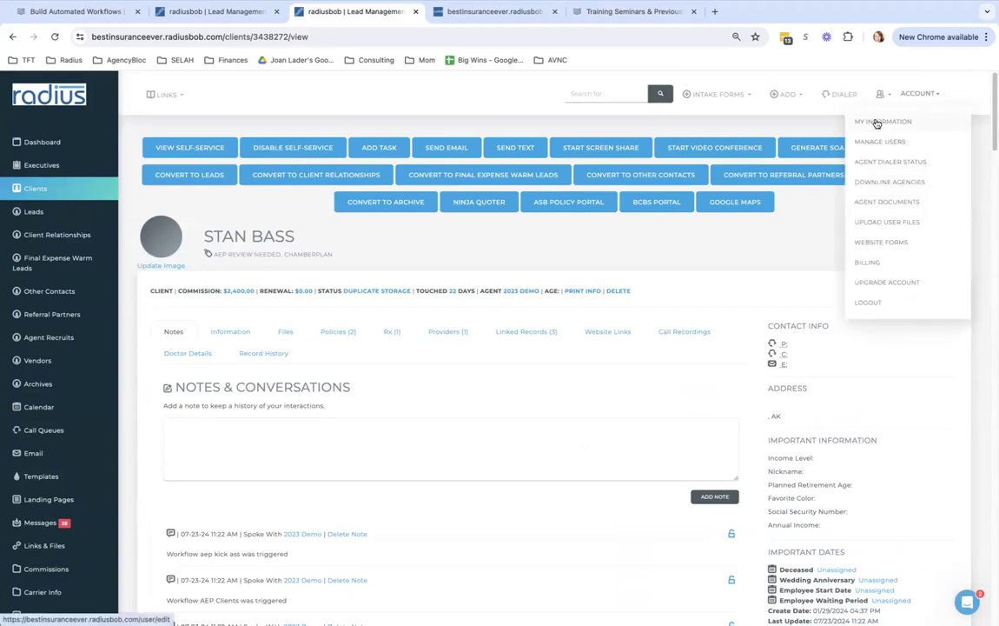
click(876, 124)
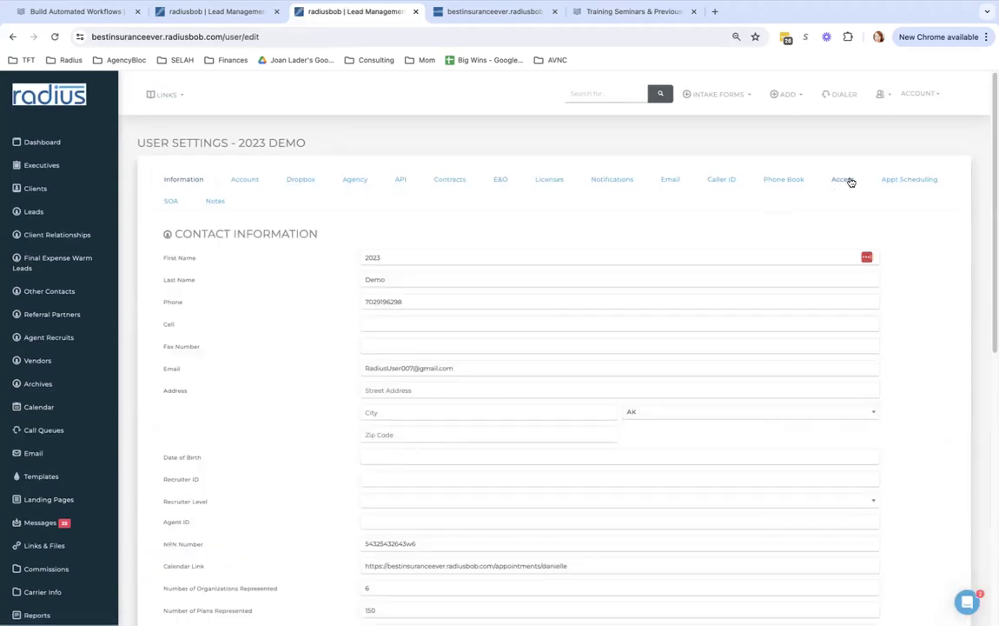
click(847, 180)
scroll(851, 182, down, 1)
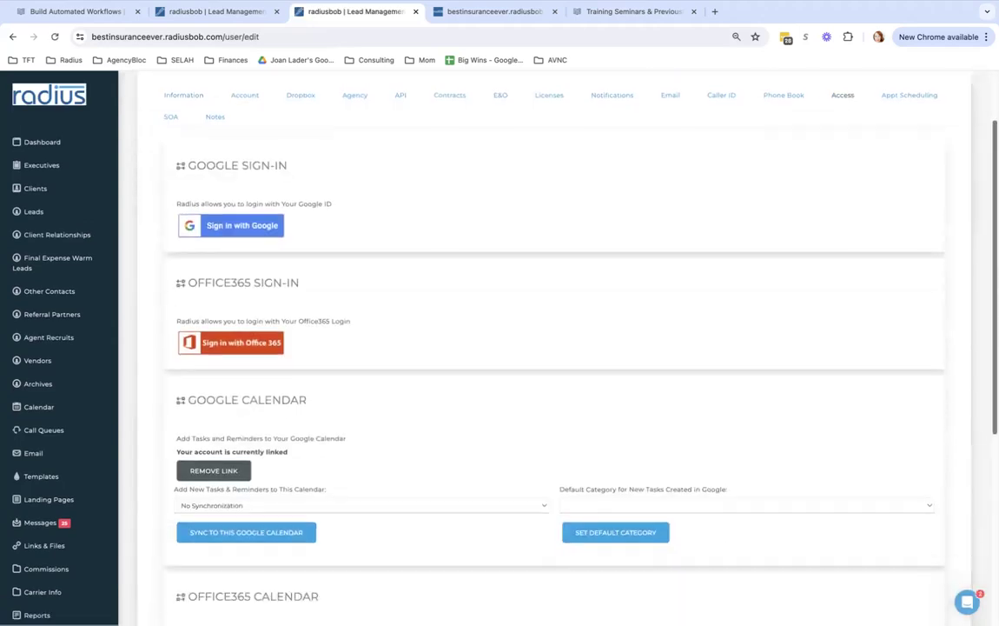
scroll(983, 223, down, 5)
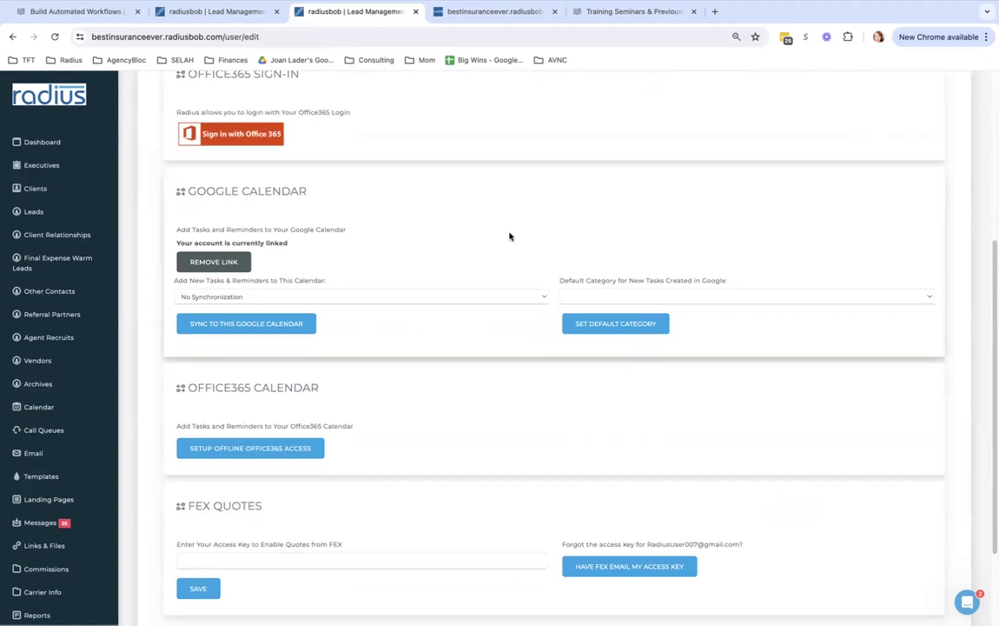
drag(323, 177, 178, 189)
click(343, 389)
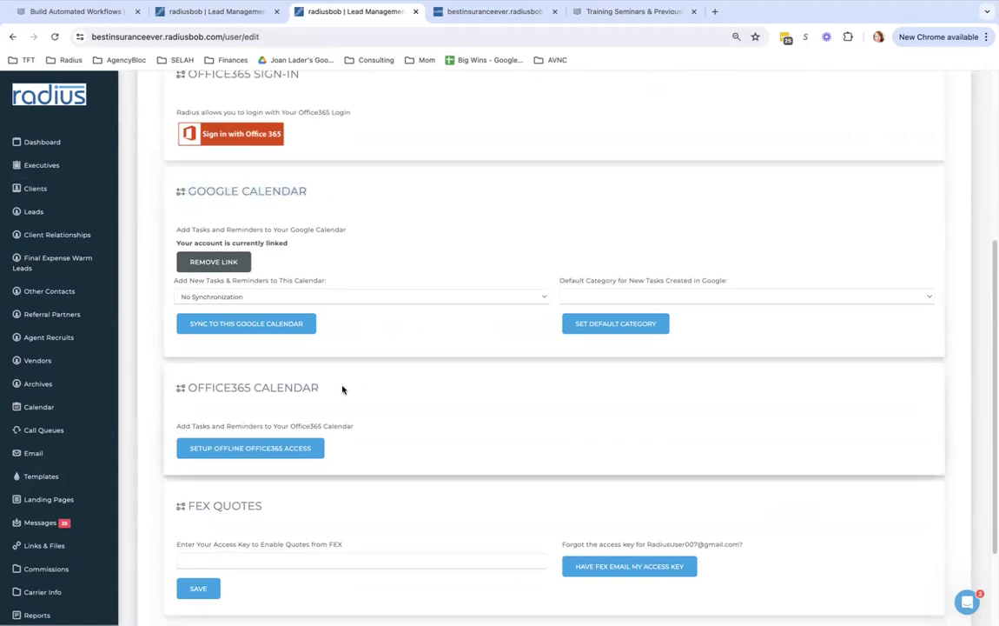
drag(342, 390, 170, 384)
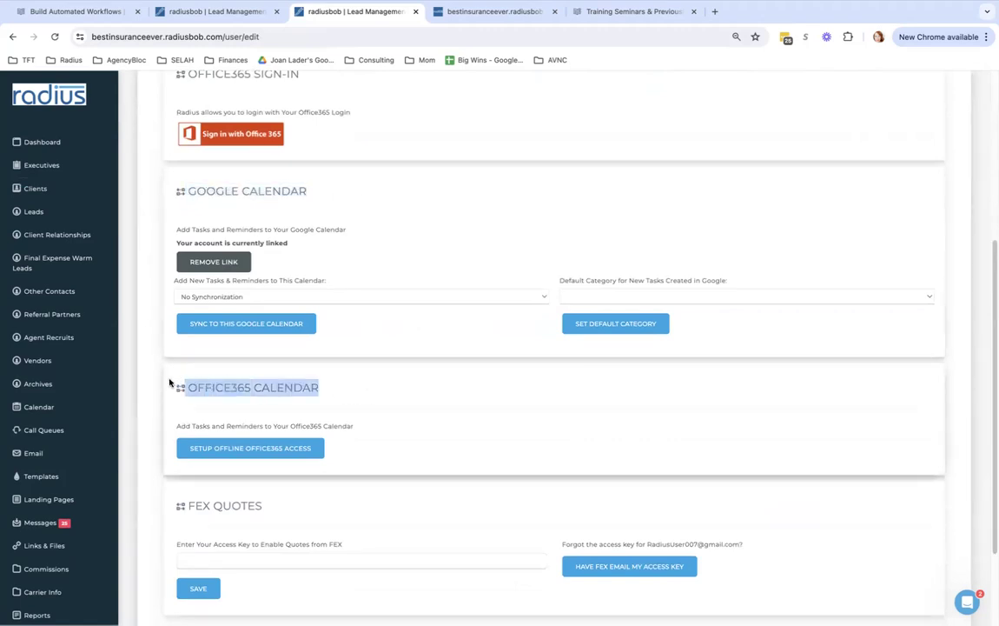
Sync tasks to the linked Google account's calendar with default category Google Calendar Item
click(314, 297)
click(314, 313)
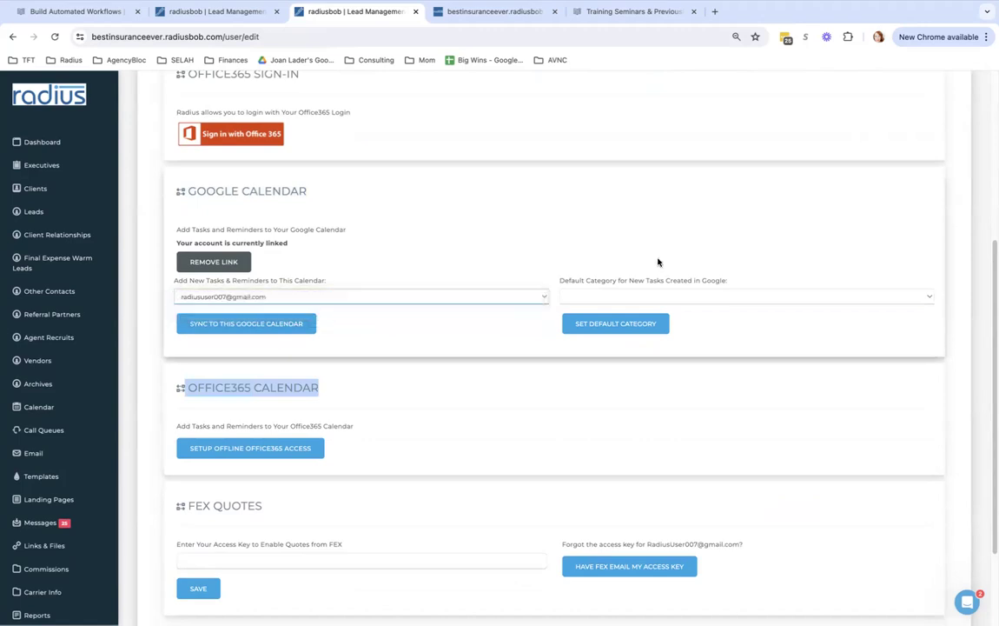
click(642, 296)
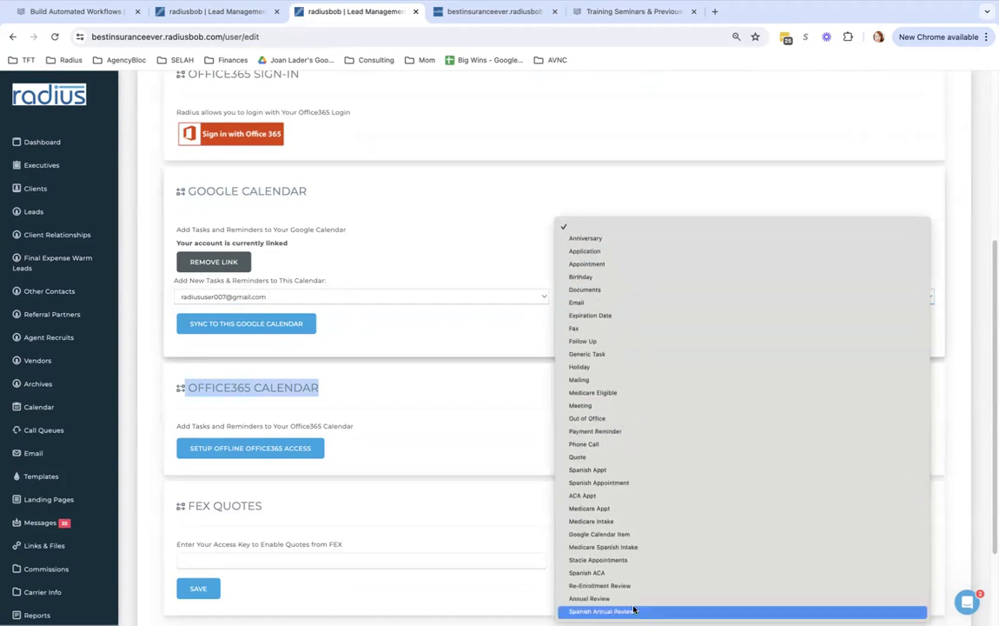
click(640, 534)
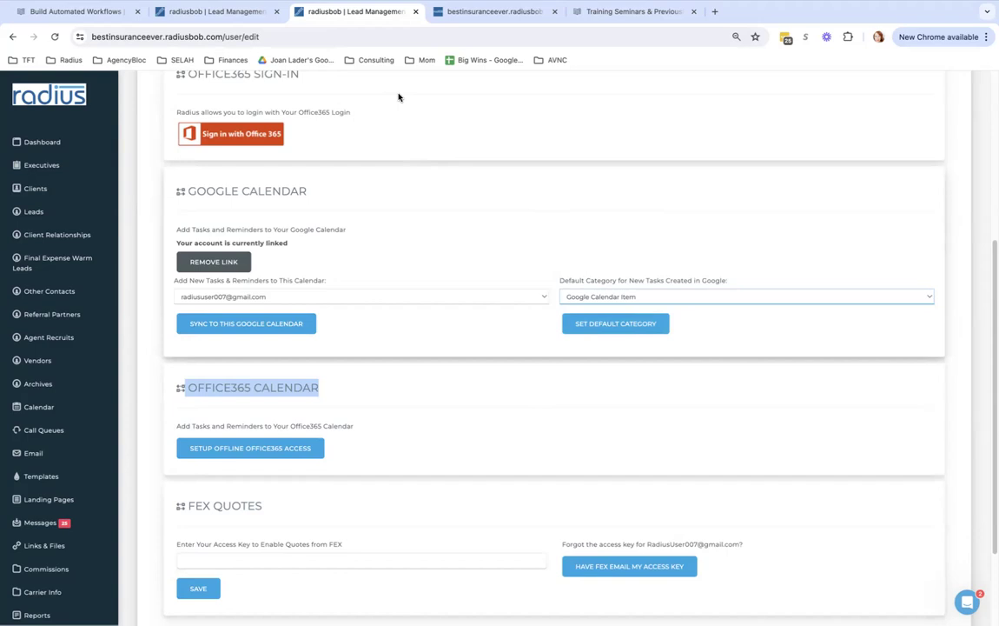
Search the Training Seminars help articles for 'appointment schedul'
click(616, 16)
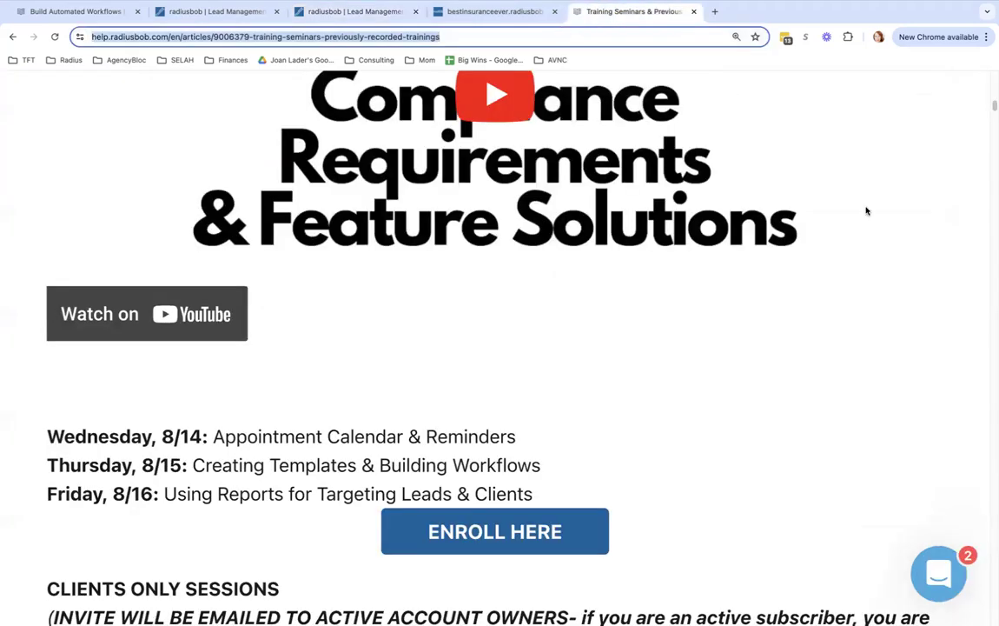
scroll(526, 348, up, 15)
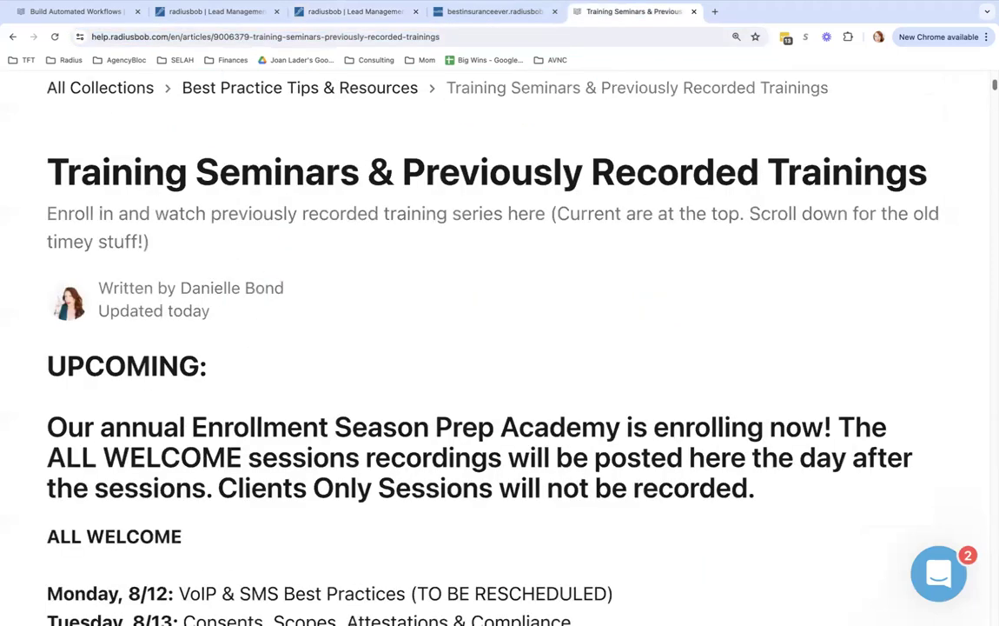
click(526, 239)
text(appoi)
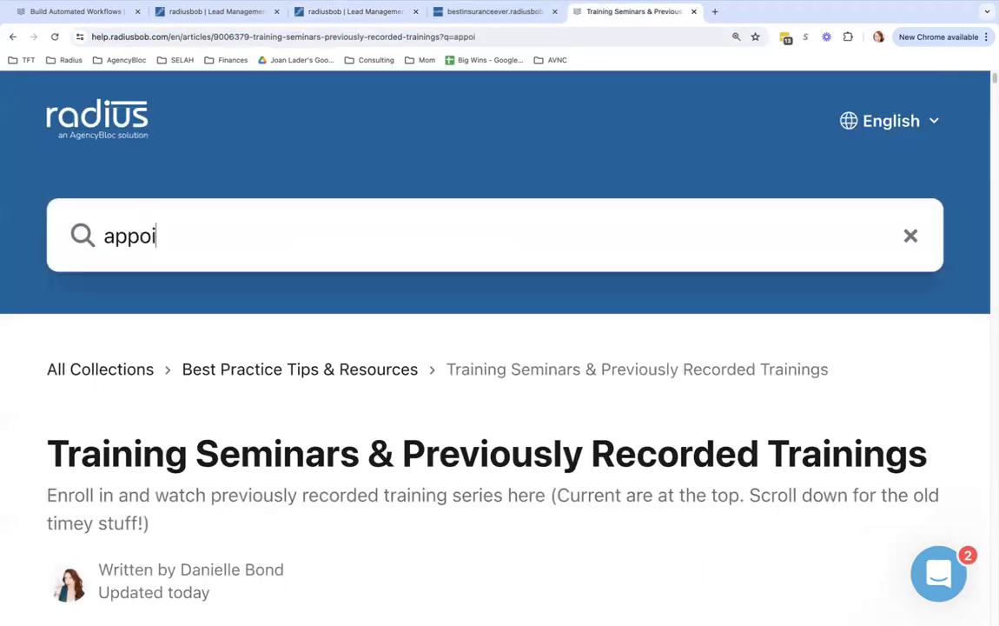
text(ntment schedul)
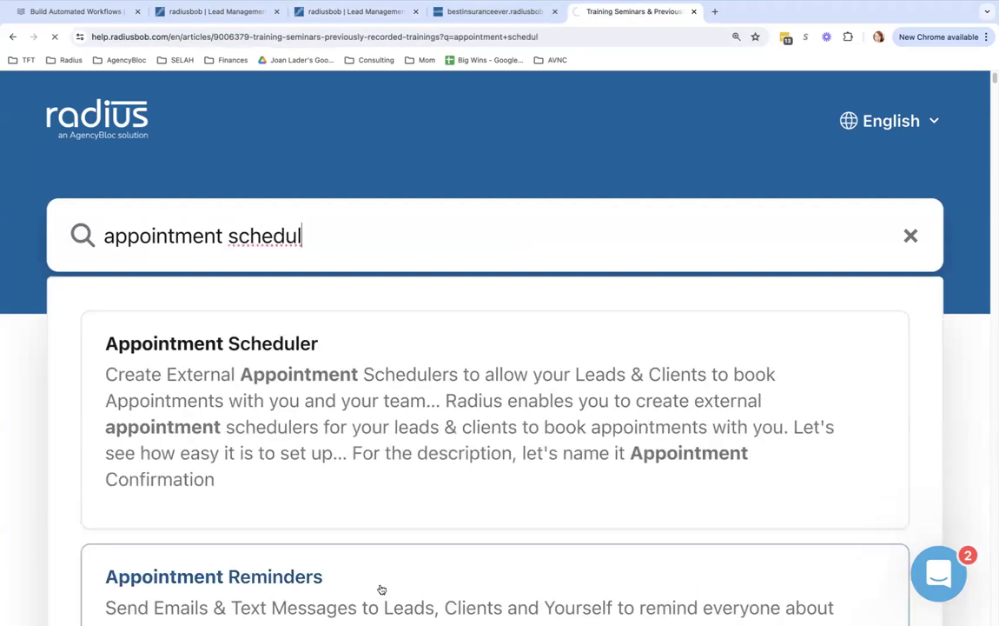
key(Return)
Skim the Appointment Scheduler article, then close its tab with Ctrl+W
click(424, 575)
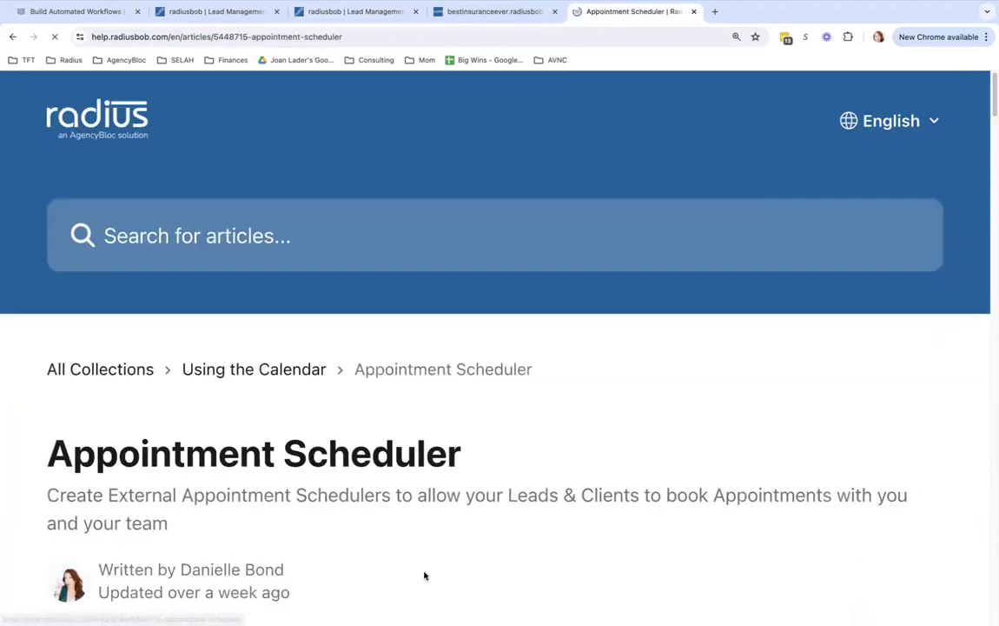
scroll(500, 347, down, 15)
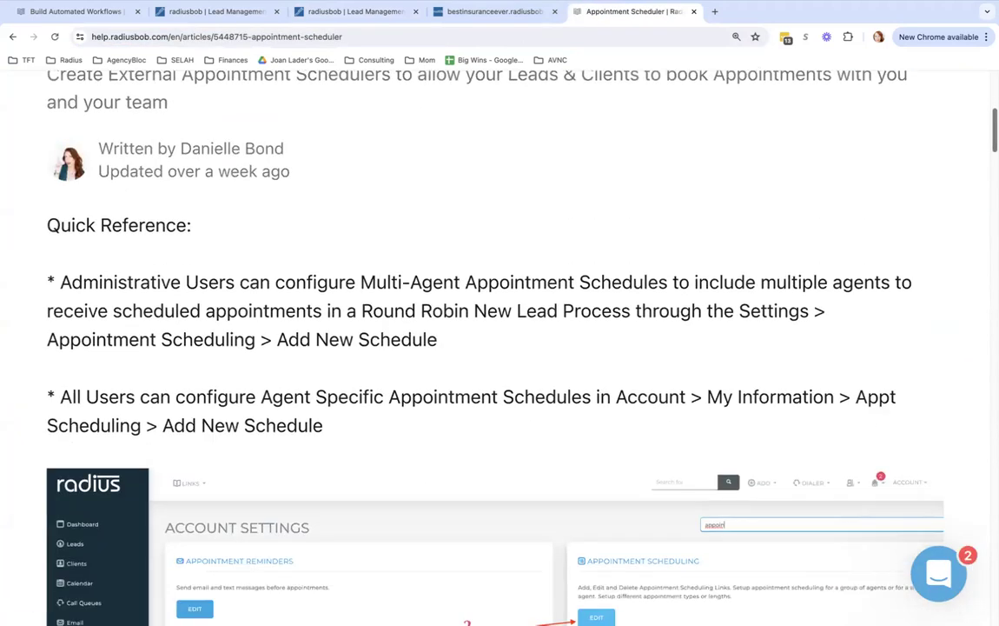
scroll(499, 347, down, 8)
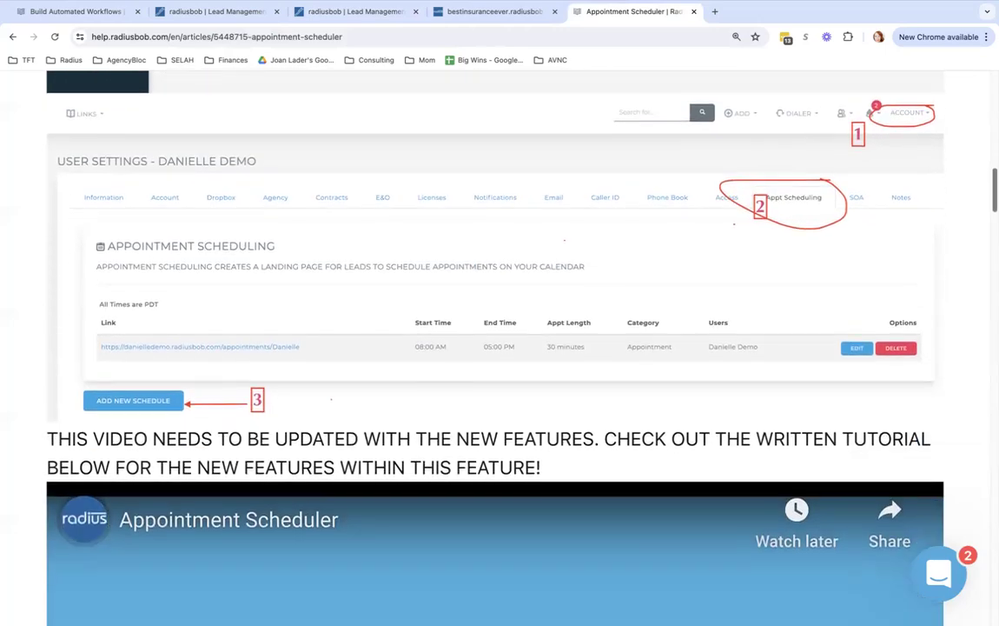
scroll(500, 348, down, 15)
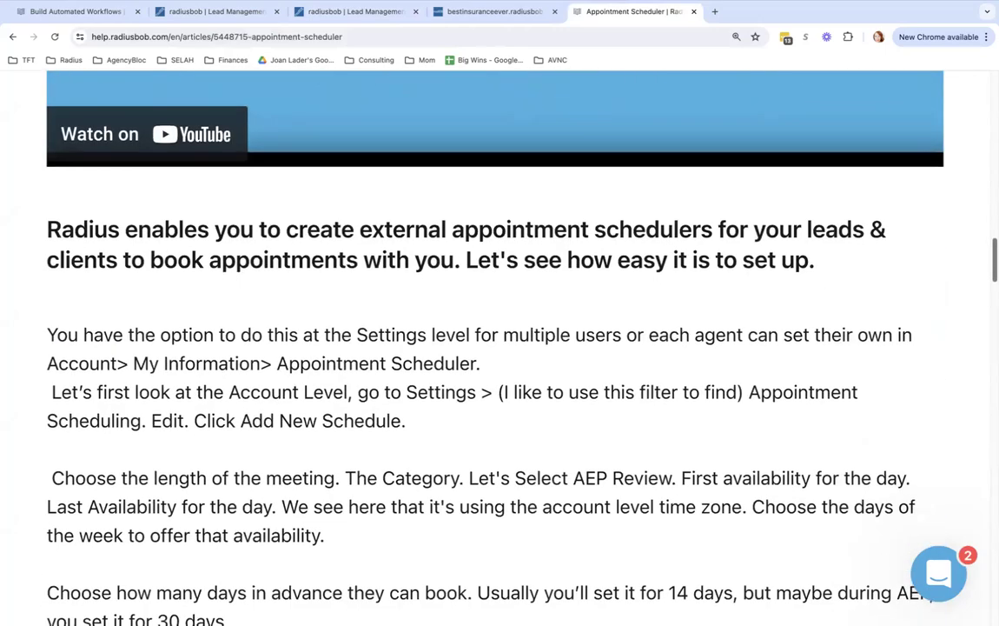
scroll(499, 347, up, 20)
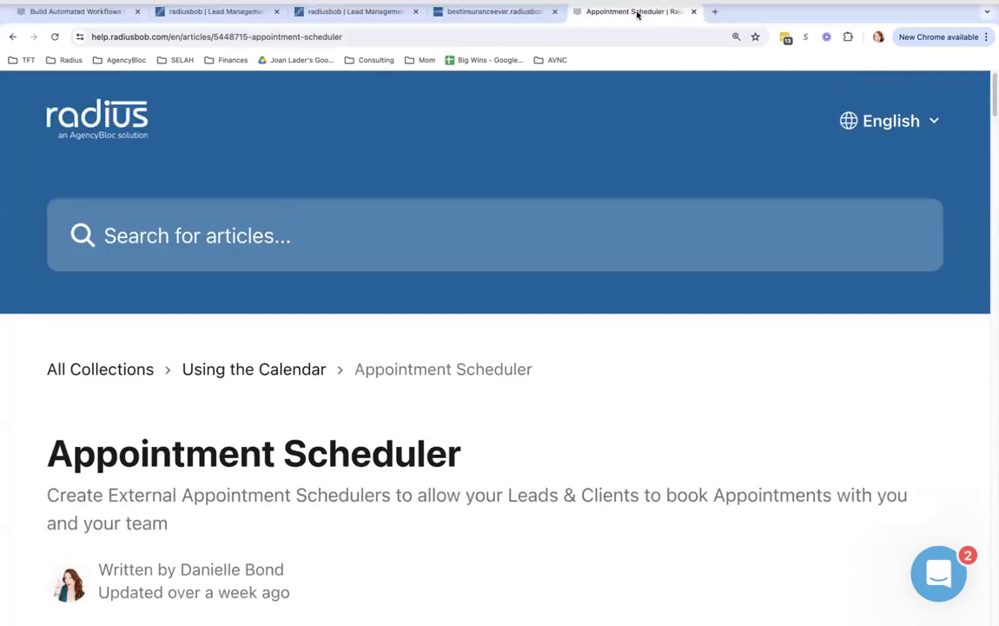
key(ctrl+w)
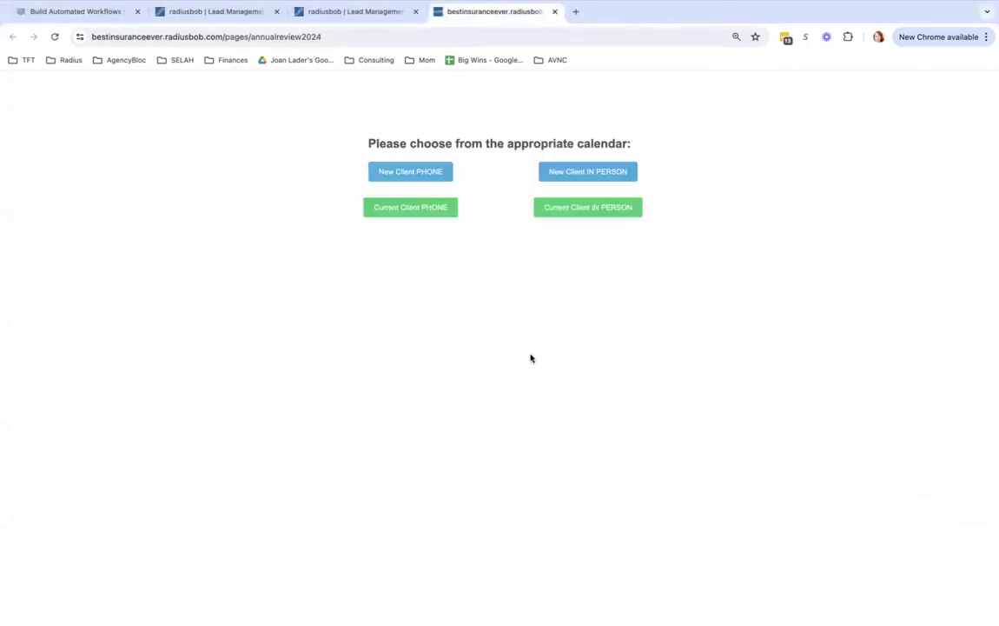